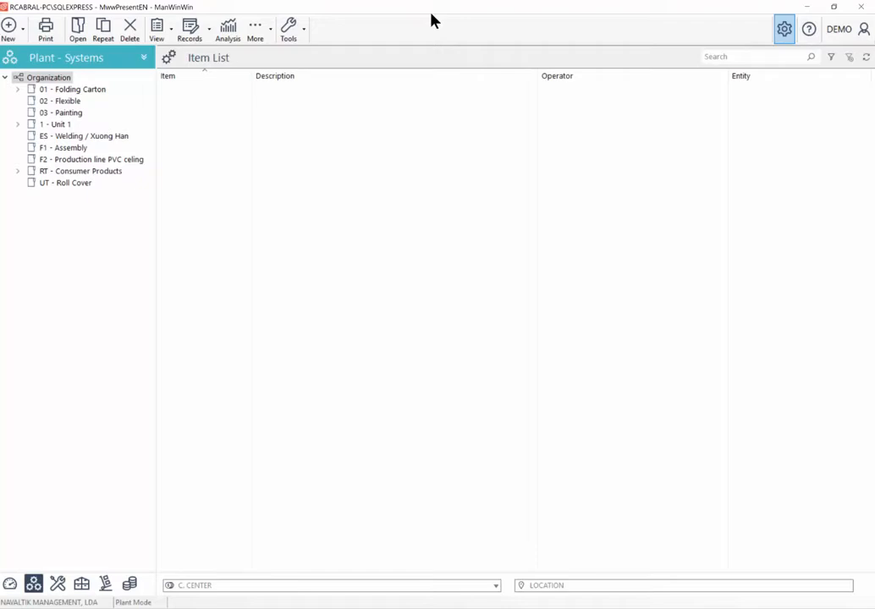
# Open the configuration options and expand the Company, Plant and Work Orders categories
pyautogui.click(785, 28)
pyautogui.click(698, 77)
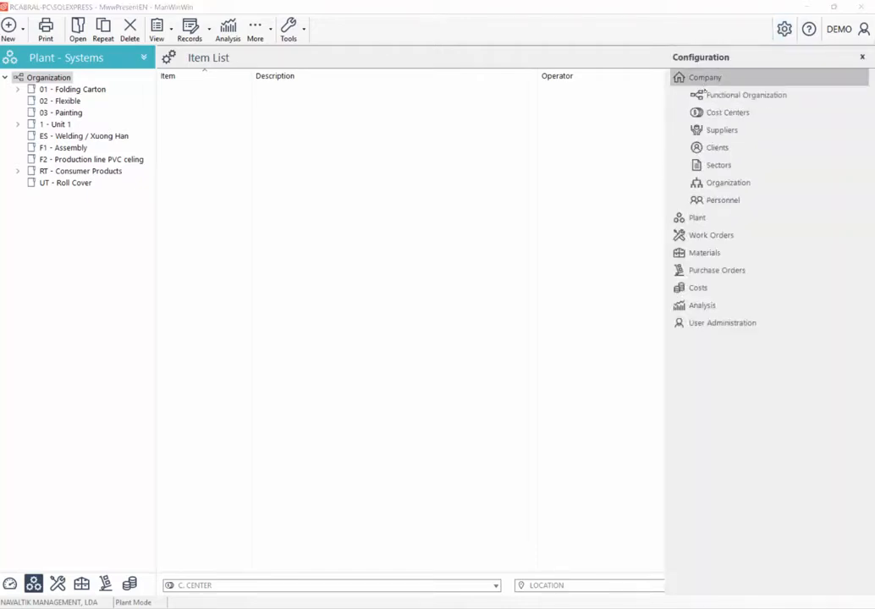
pyautogui.click(698, 218)
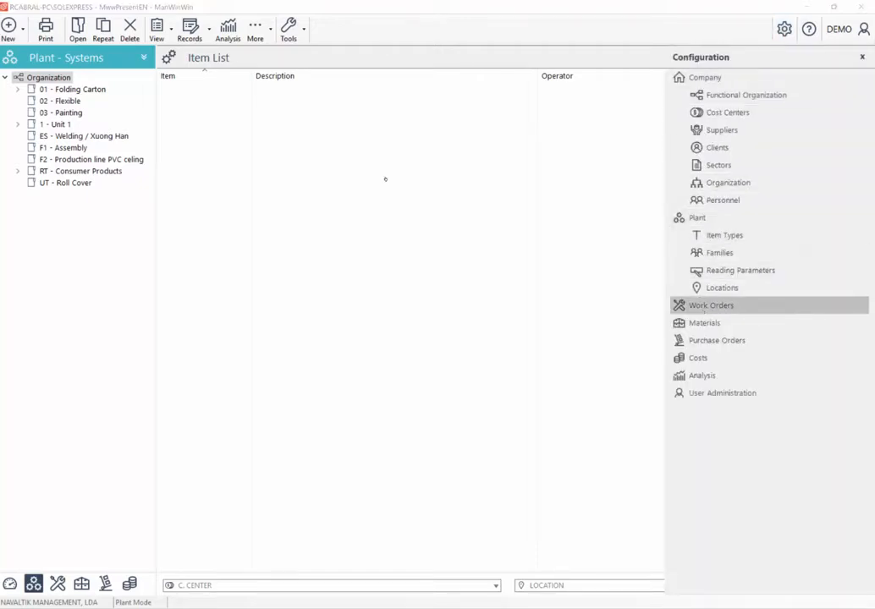
pyautogui.click(705, 308)
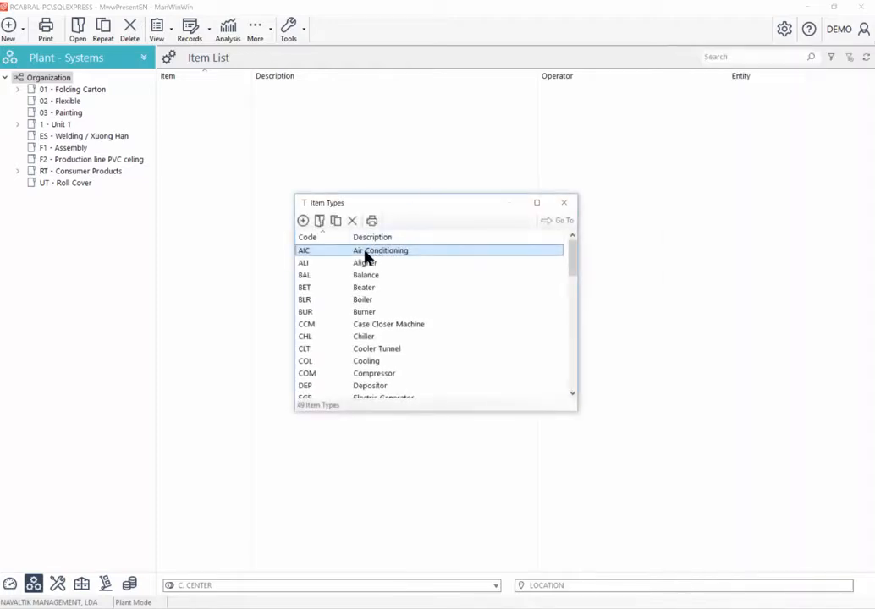
# Browse the item types and open the Chiller (CHL) item type record
pyautogui.click(375, 264)
pyautogui.click(373, 251)
pyautogui.click(378, 263)
pyautogui.scroll(-1, 383, 296)
pyautogui.click(369, 288)
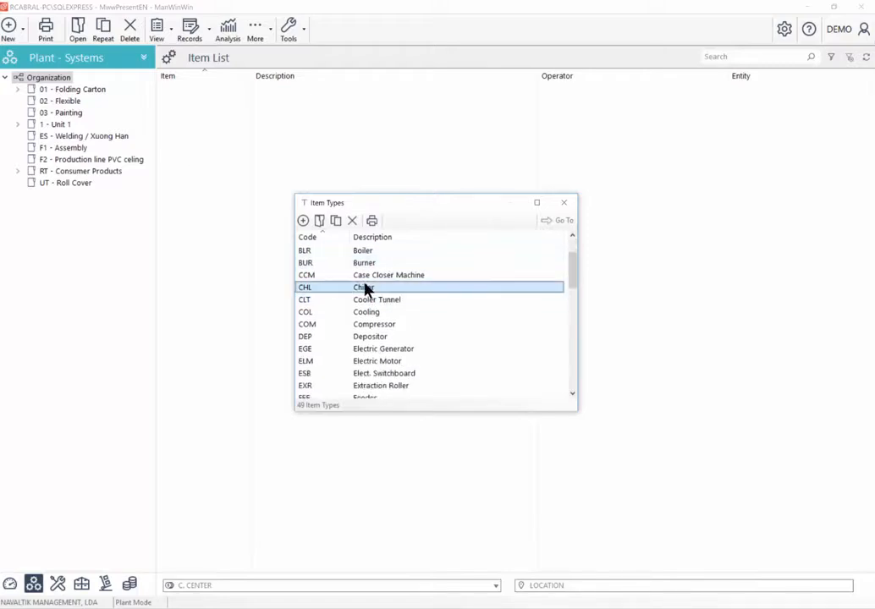
pyautogui.rightClick(345, 292)
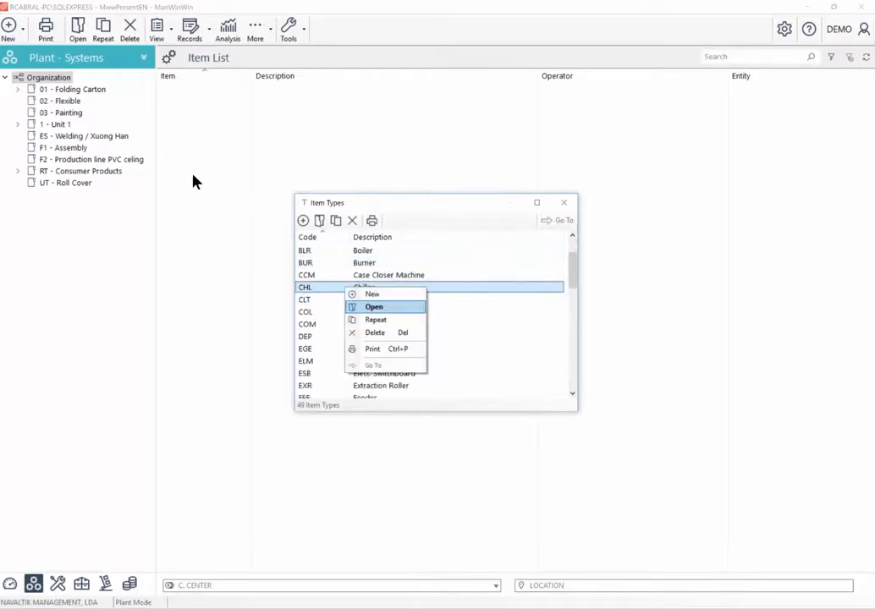
pyautogui.press('Return')
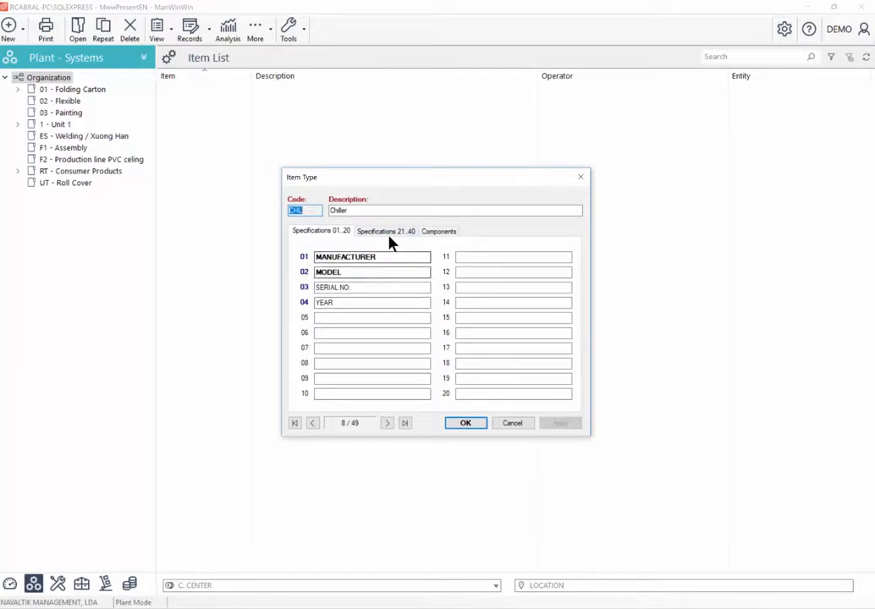
# Add MODEL as specification 21 of the Chiller item type, save it and close the item types list
pyautogui.click(387, 232)
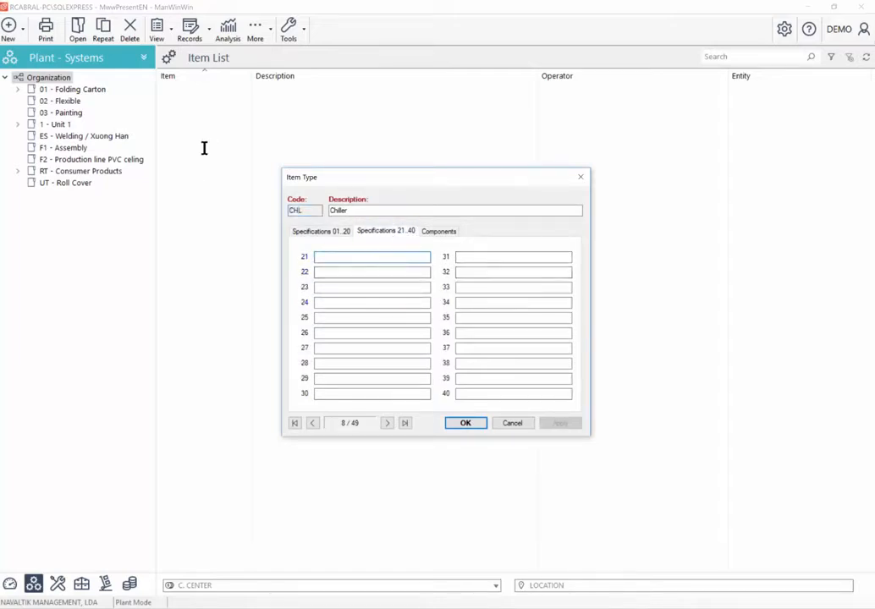
pyautogui.write('MODEL')
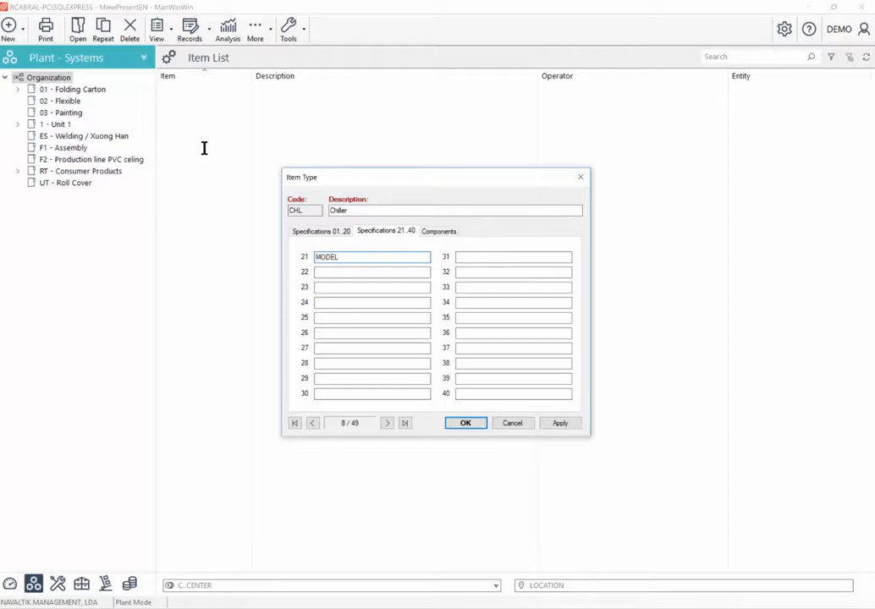
pyautogui.click(330, 233)
pyautogui.click(386, 231)
pyautogui.doubleClick(355, 256)
pyautogui.click(323, 232)
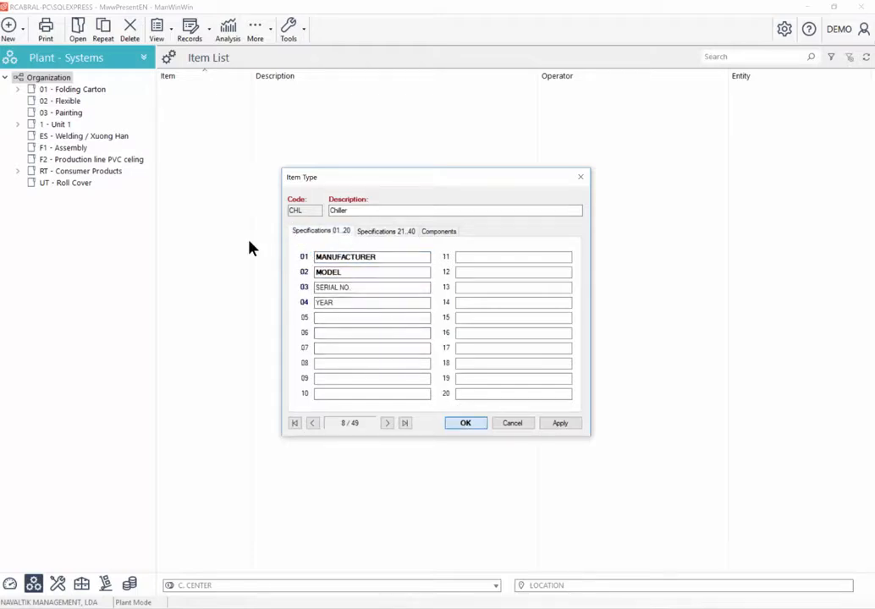
pyautogui.press('Escape')
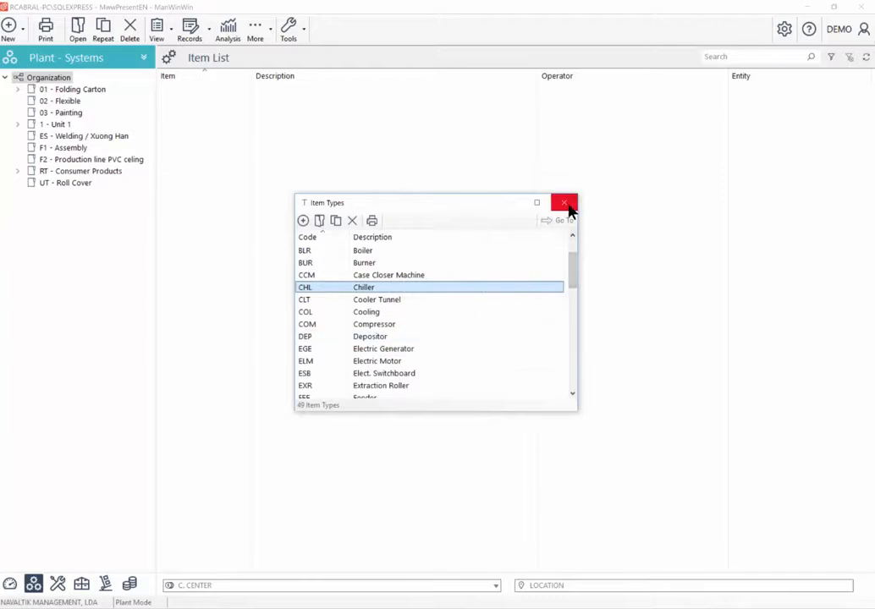
pyautogui.click(566, 208)
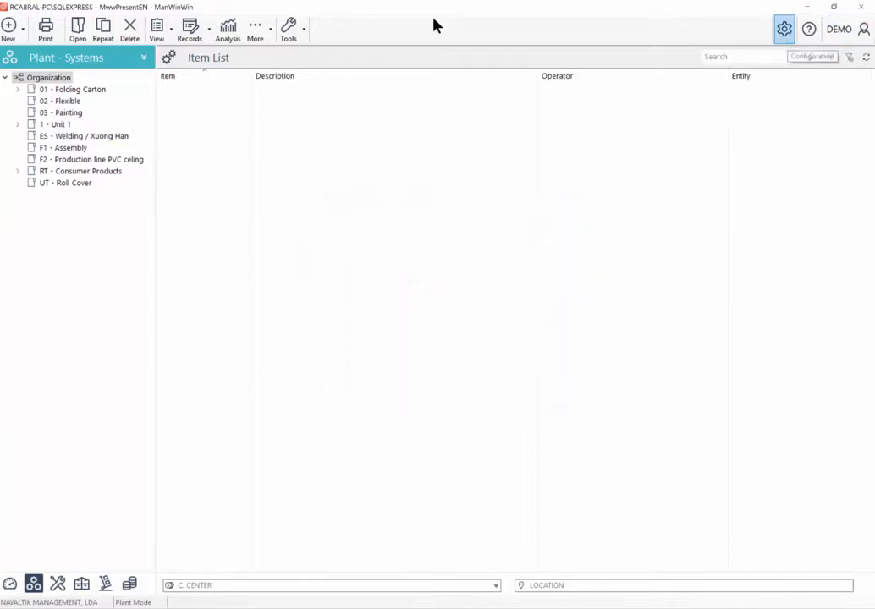
# Review the configuration options under Company, Plant and Work Orders, and close the configuration
pyautogui.click(728, 77)
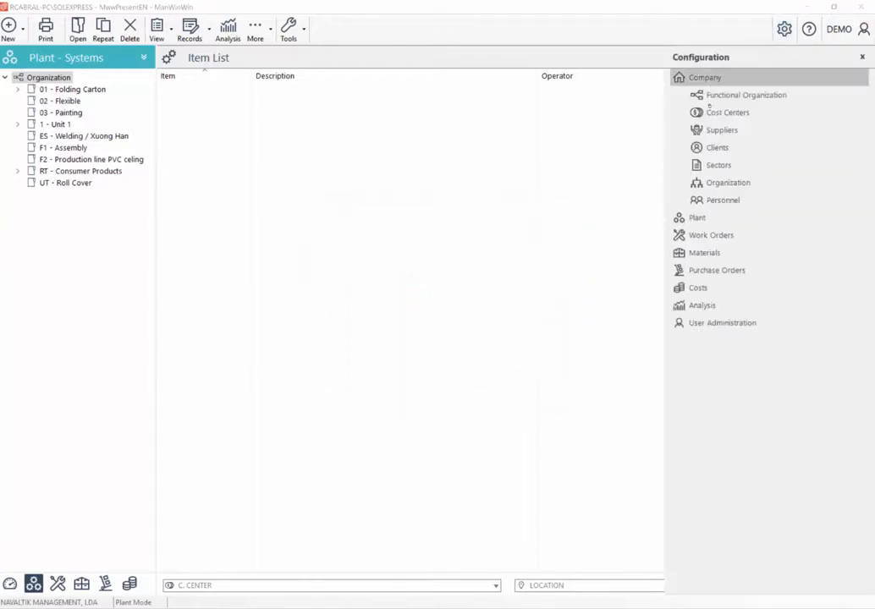
pyautogui.click(697, 217)
pyautogui.click(711, 305)
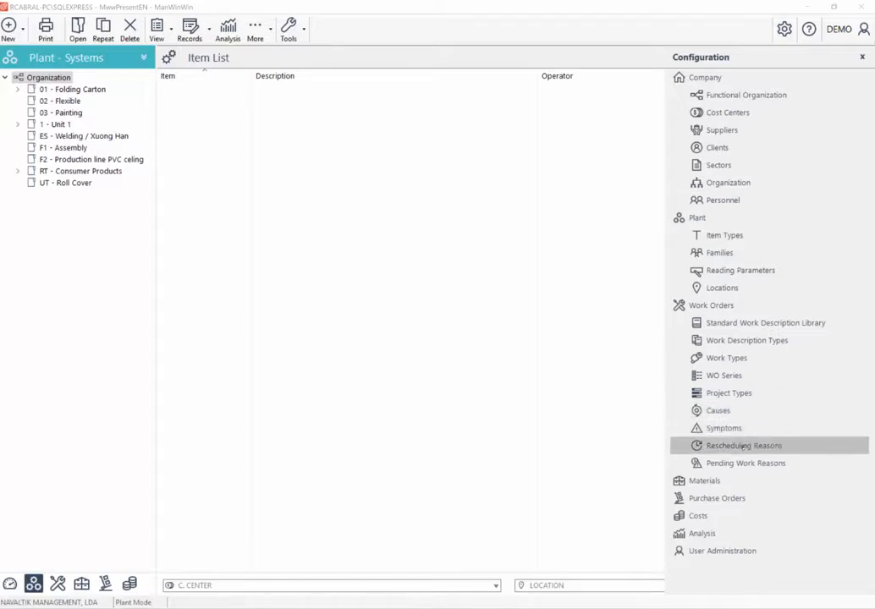
pyautogui.click(863, 60)
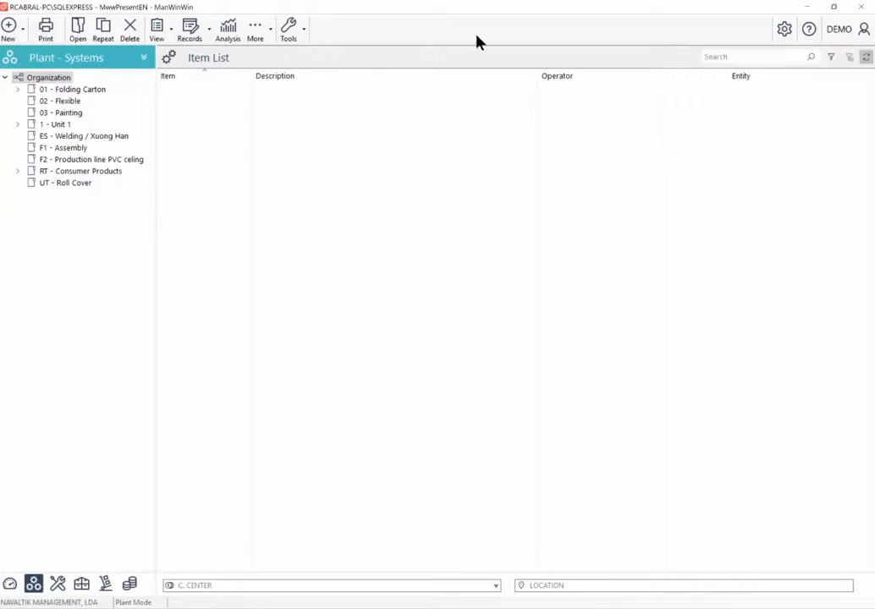
# List all items belonging to the Organization root of the plant systems
pyautogui.rightClick(37, 79)
pyautogui.click(74, 84)
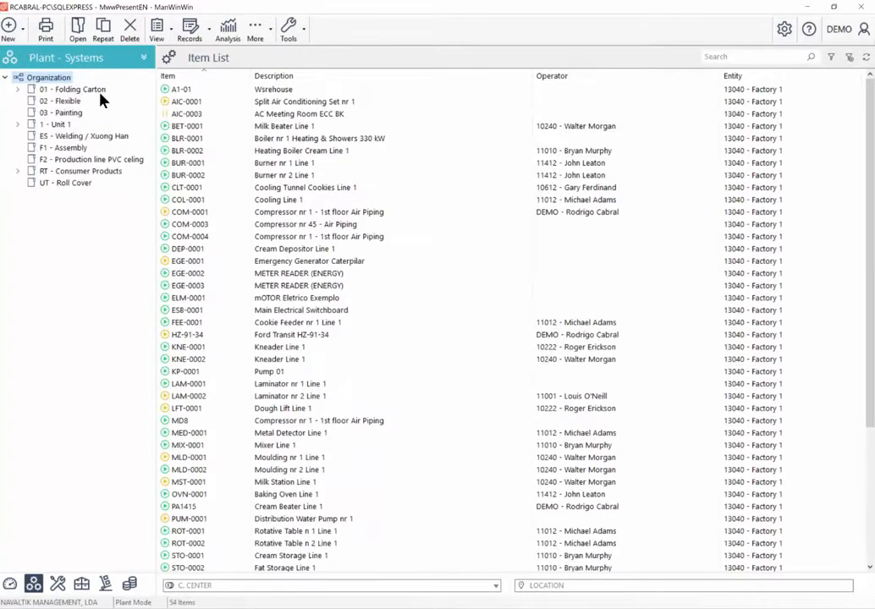
# Start a new item, clear its assigned system and give it the CHL - Chiller item type
pyautogui.rightClick(419, 129)
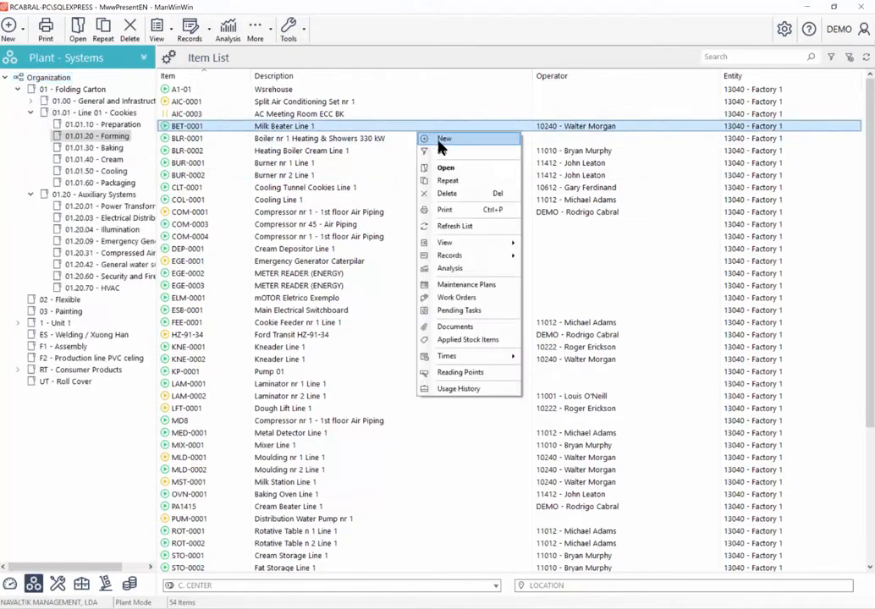
pyautogui.click(444, 139)
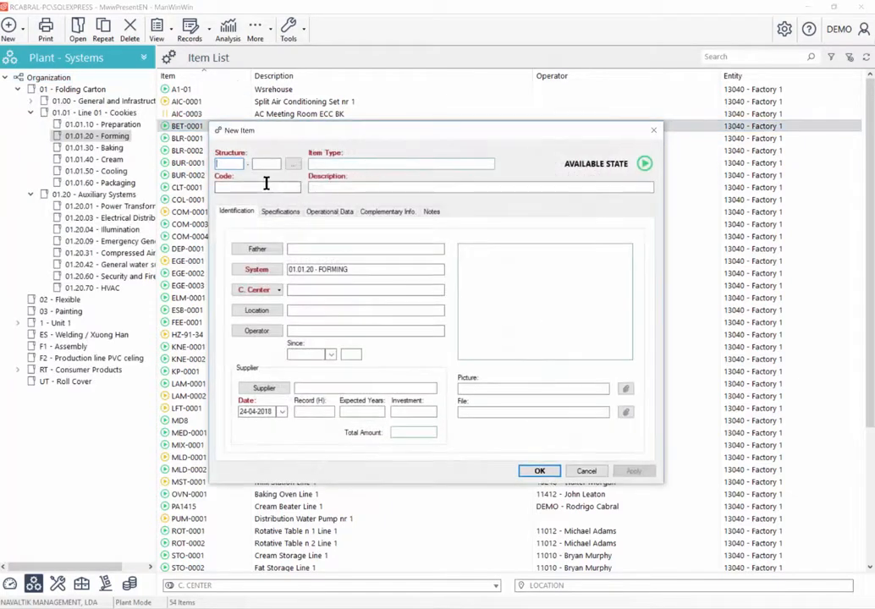
pyautogui.moveTo(369, 269); pyautogui.dragTo(117, 254)
pyautogui.press('Delete')
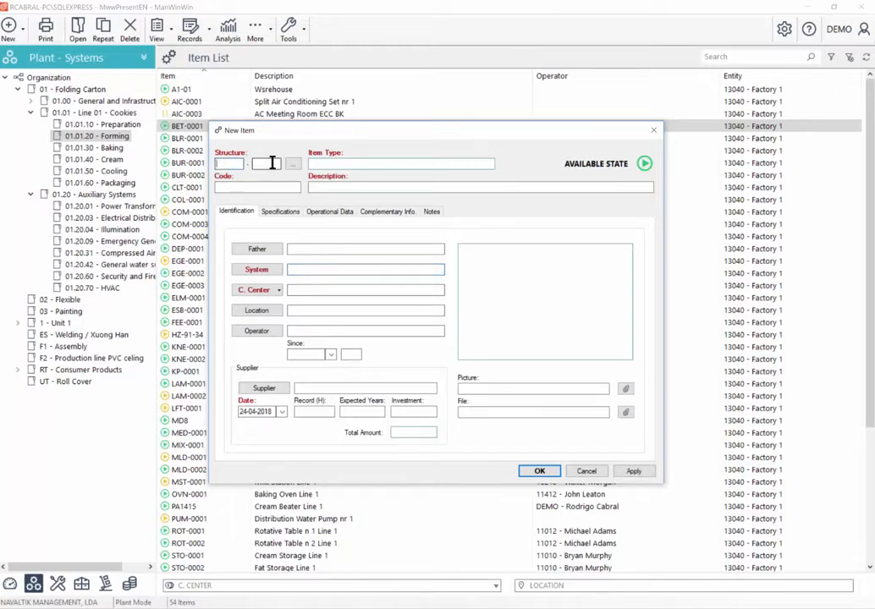
pyautogui.click(271, 164)
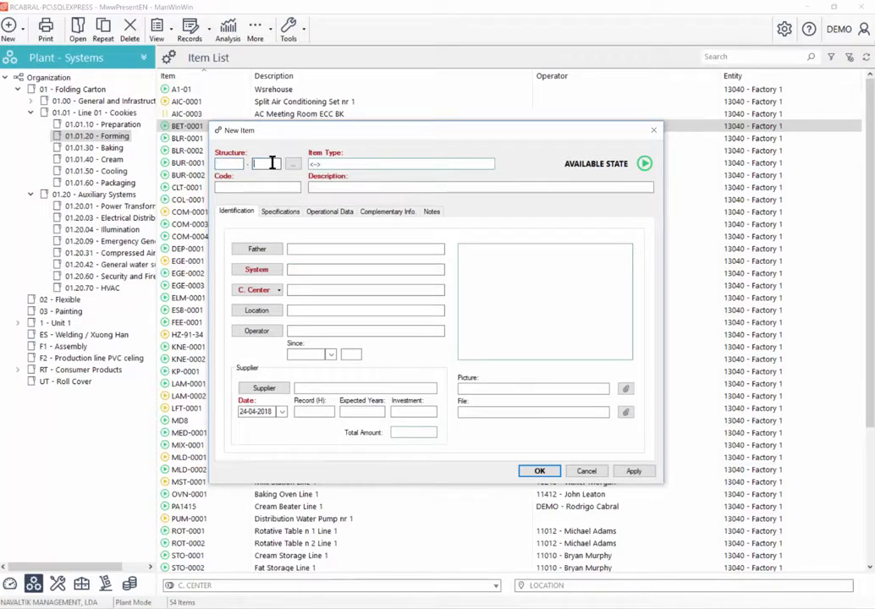
pyautogui.click(293, 163)
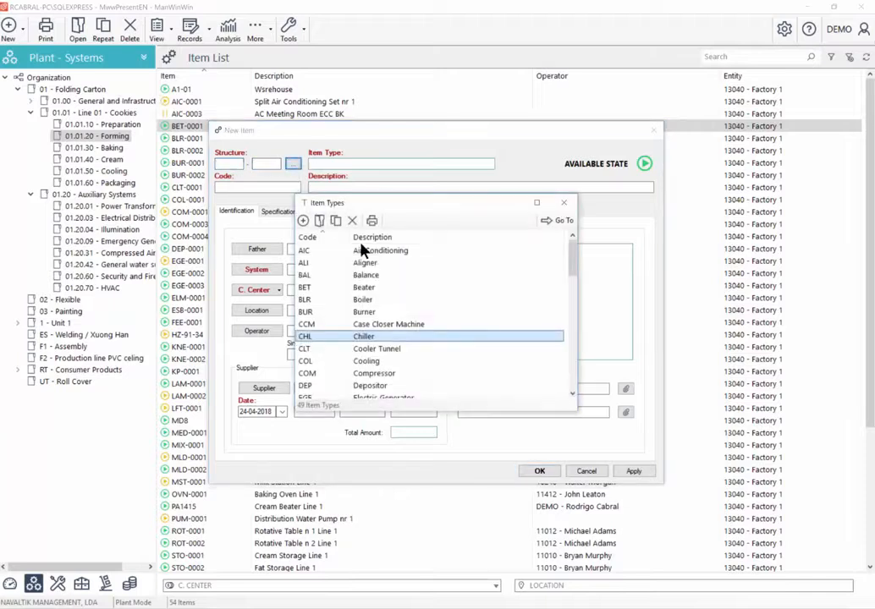
pyautogui.press('Return')
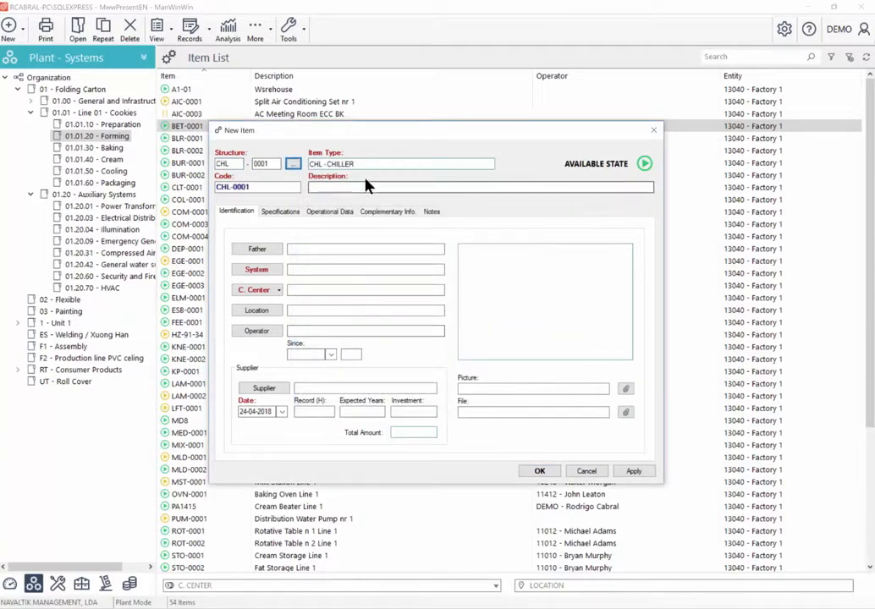
pyautogui.click(310, 180)
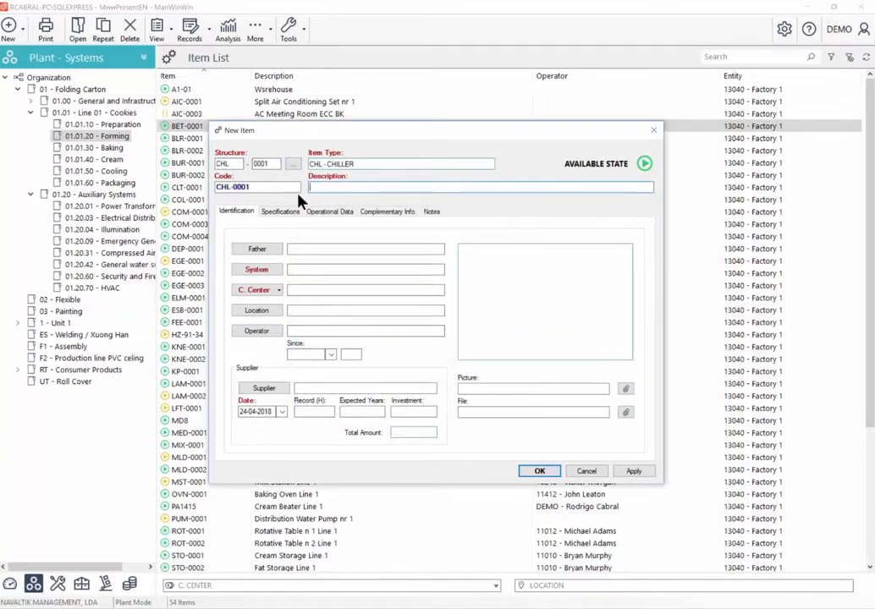
# Examine both specification pages, 01..20 and 21..40, of the new Chiller item and discard the item
pyautogui.click(283, 212)
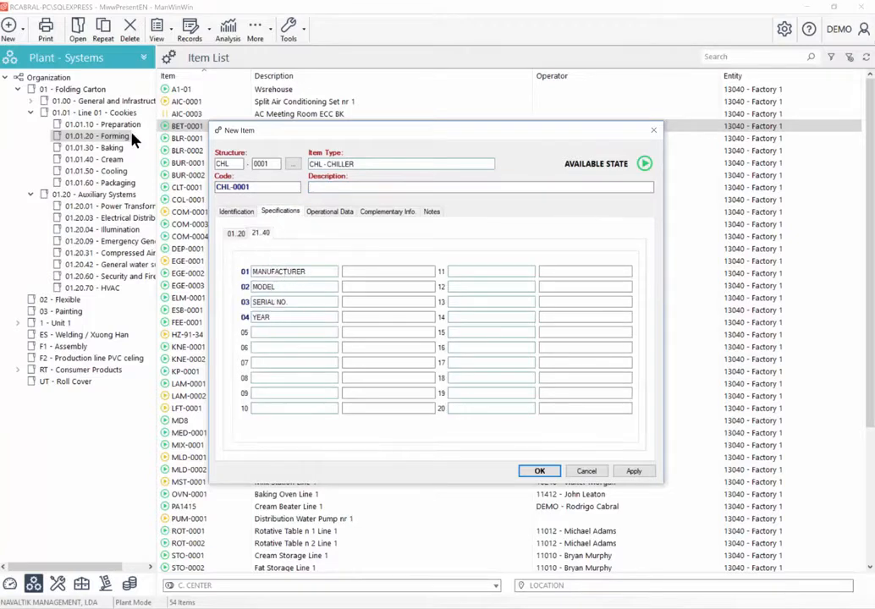
pyautogui.click(260, 234)
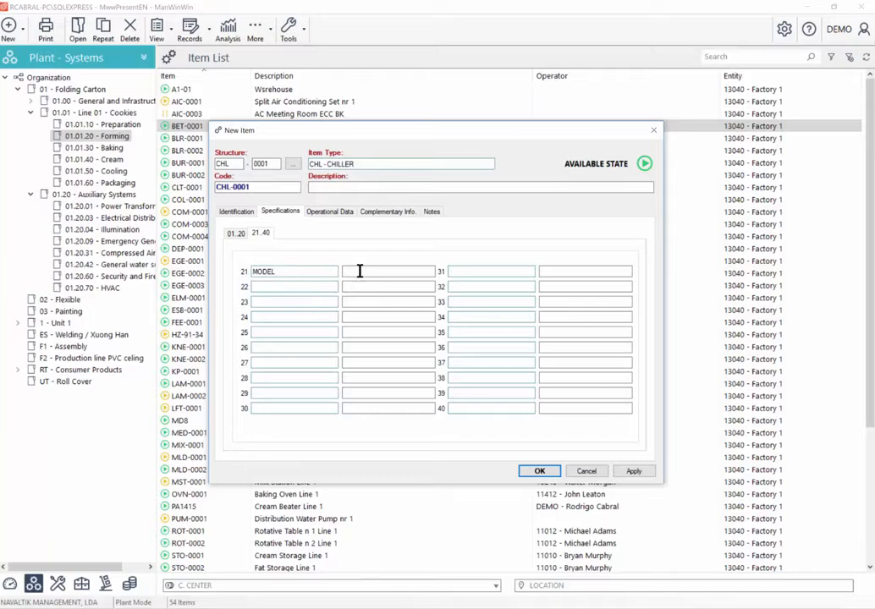
pyautogui.click(240, 235)
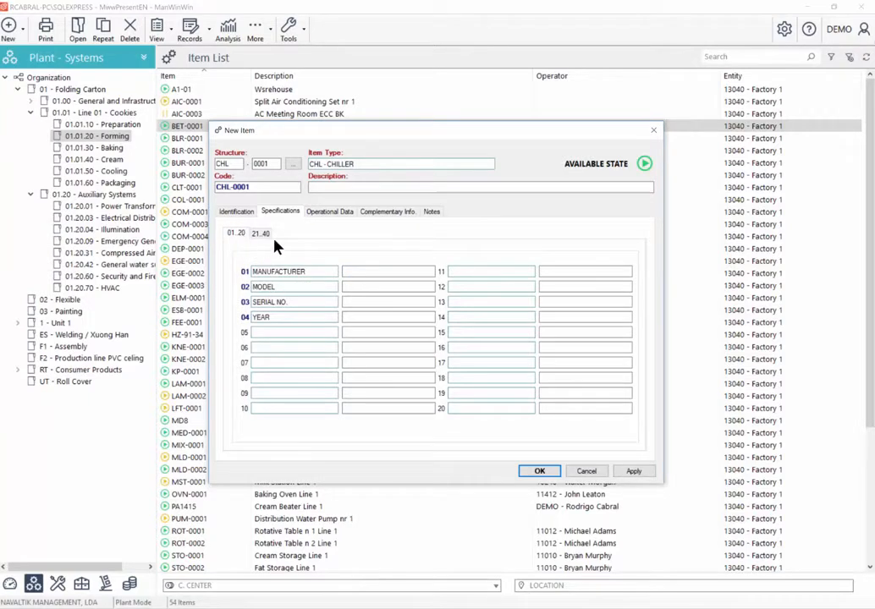
pyautogui.press('Escape')
pyautogui.click(486, 353)
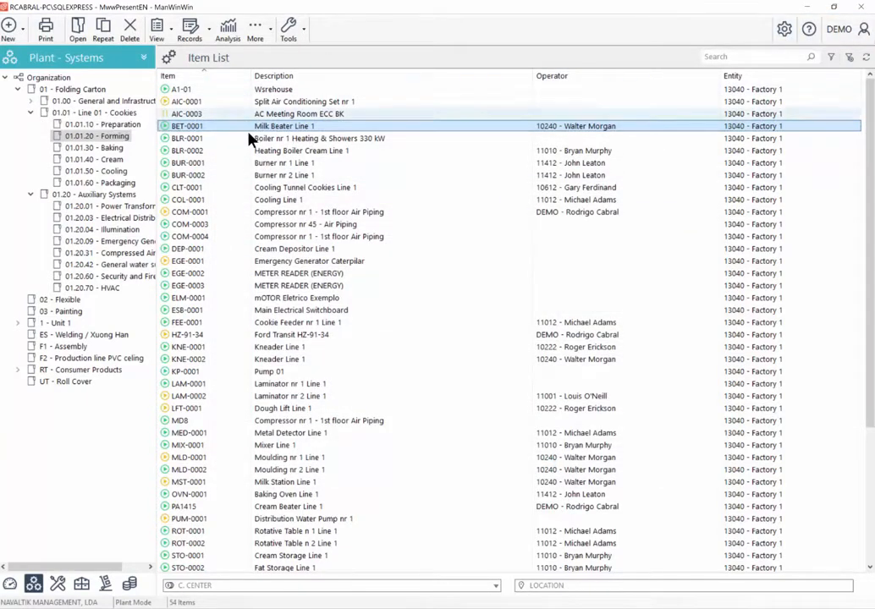
# Open compressor item COM-0001, examine its identification, specifications and operational data, and close the record
pyautogui.click(224, 212)
pyautogui.rightClick(206, 213)
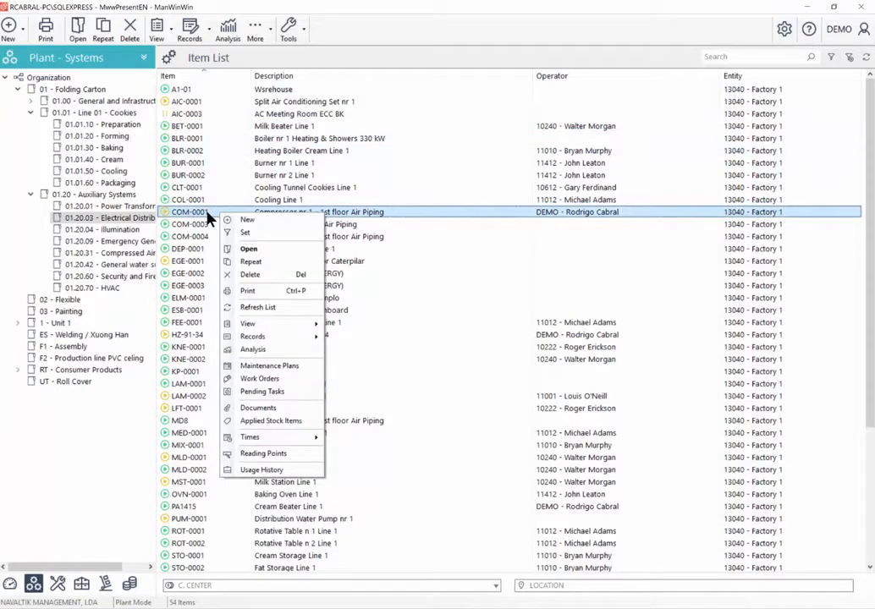
pyautogui.click(248, 248)
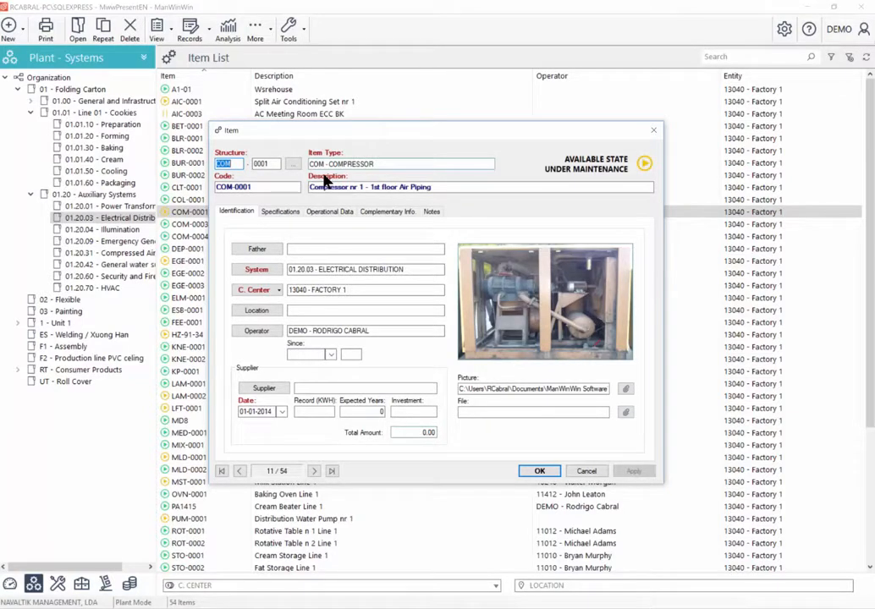
pyautogui.click(280, 212)
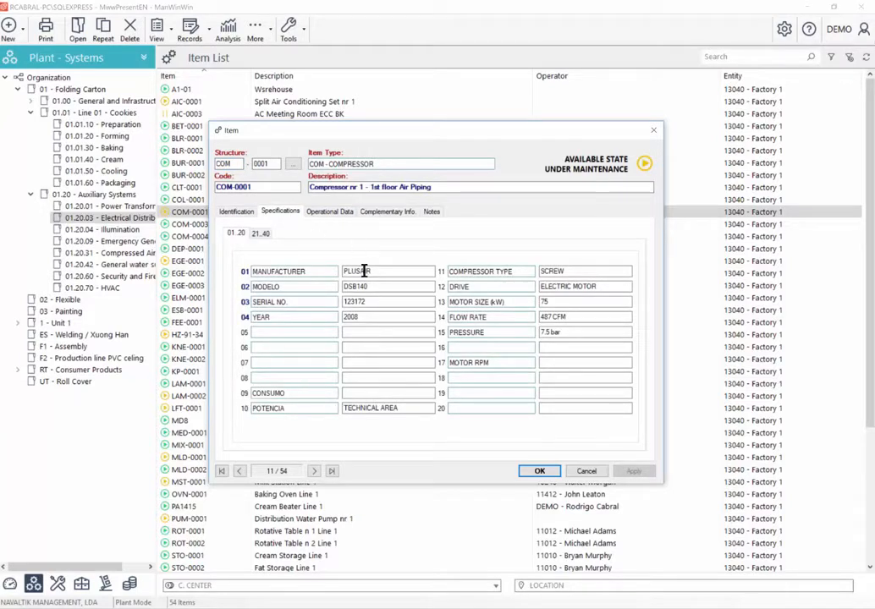
pyautogui.click(330, 213)
pyautogui.click(280, 212)
pyautogui.click(235, 211)
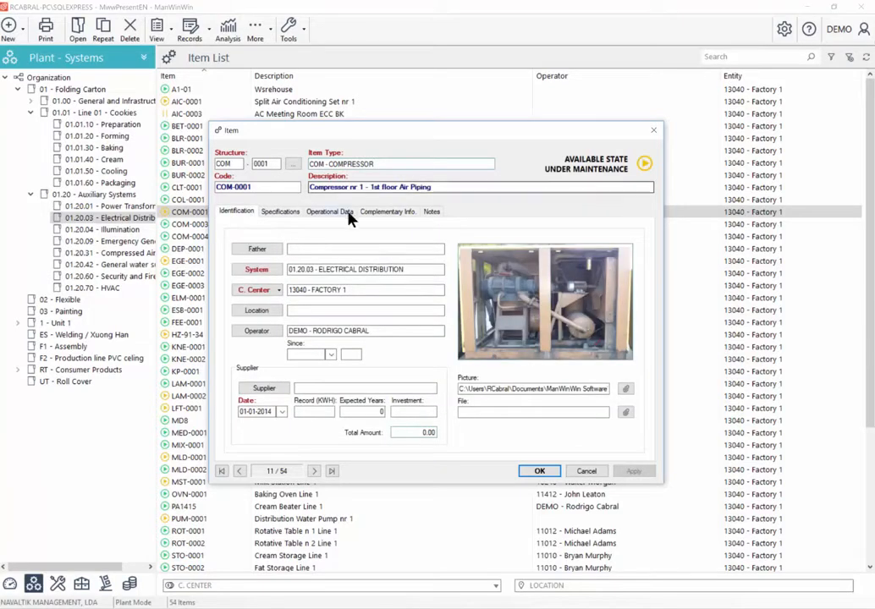
pyautogui.press('Escape')
# View the documents attached to COM-0001, checking the associated files of the technical datasheet and the ISO equipment certificate
pyautogui.rightClick(289, 215)
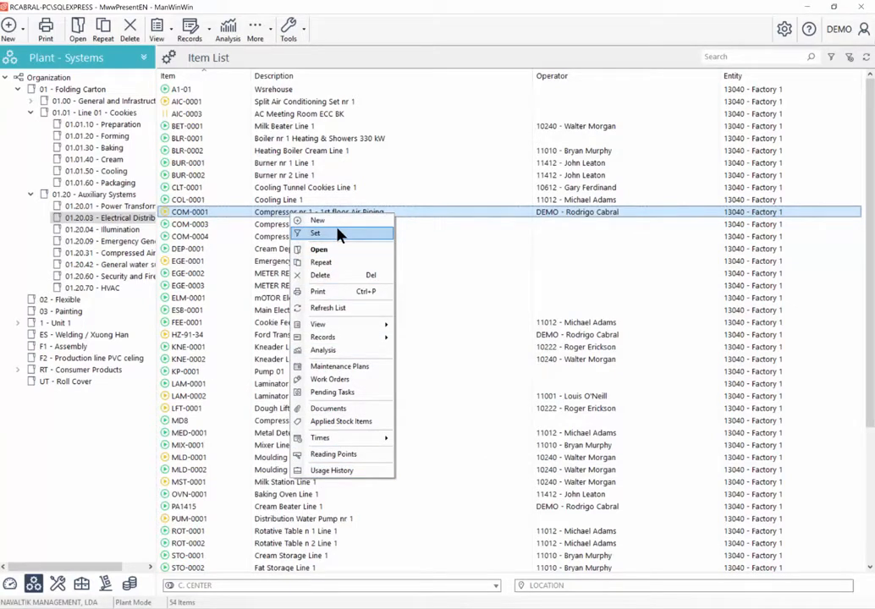
pyautogui.click(337, 413)
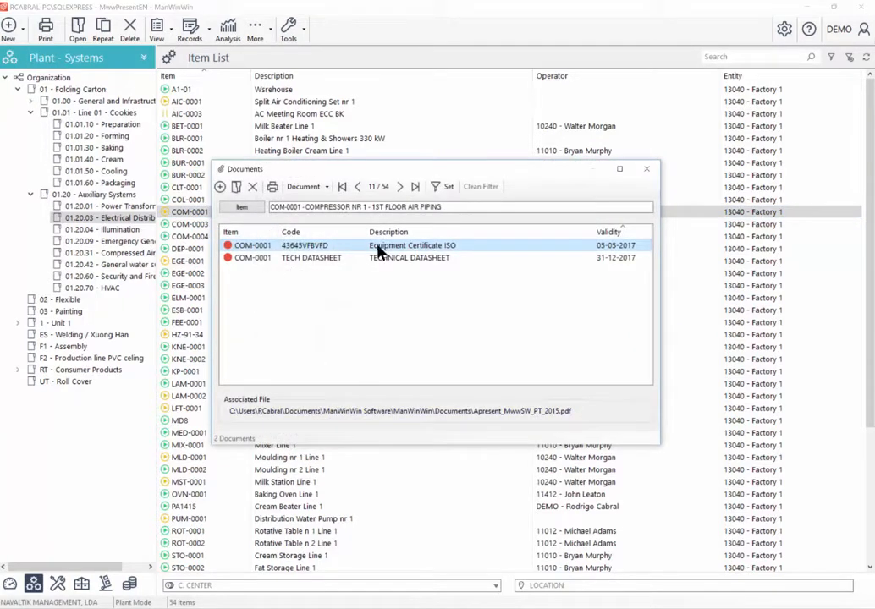
pyautogui.click(309, 260)
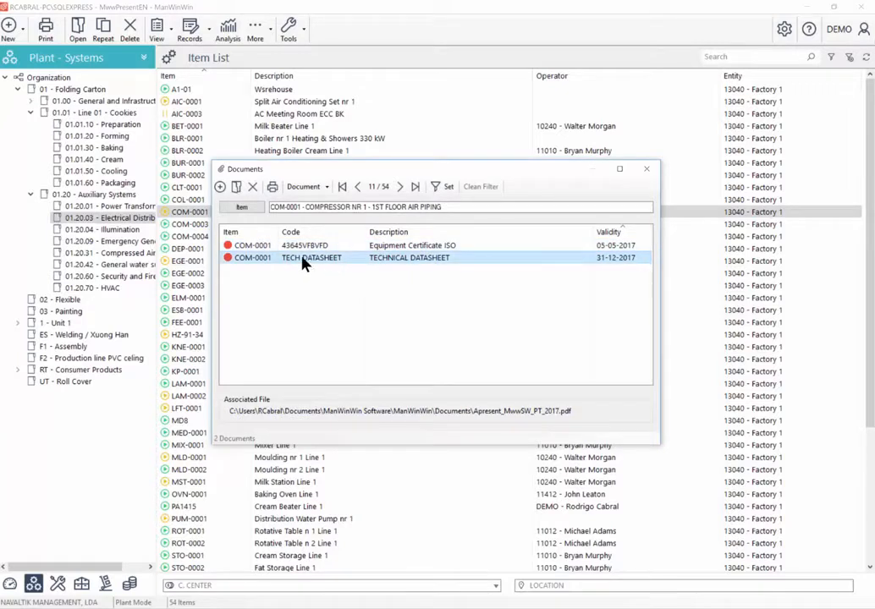
pyautogui.click(611, 246)
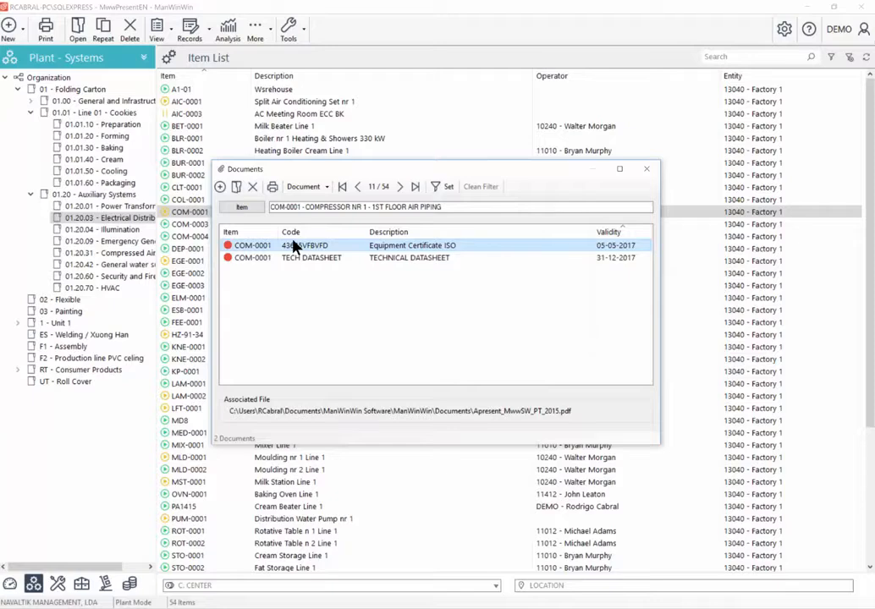
pyautogui.press('Escape')
# View the stock items applied to compressor COM-0001, checking the Distribution belt entry, and close the list
pyautogui.rightClick(243, 215)
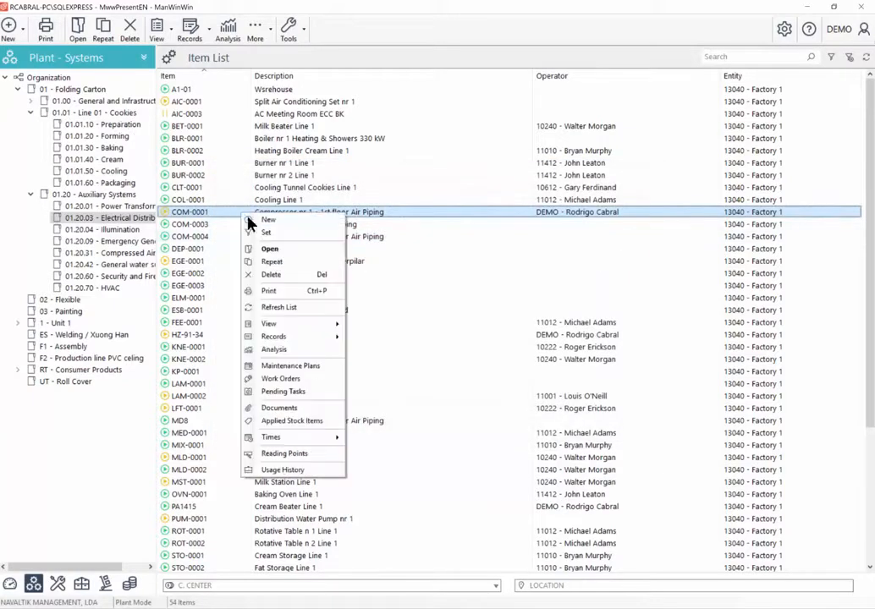
pyautogui.click(275, 421)
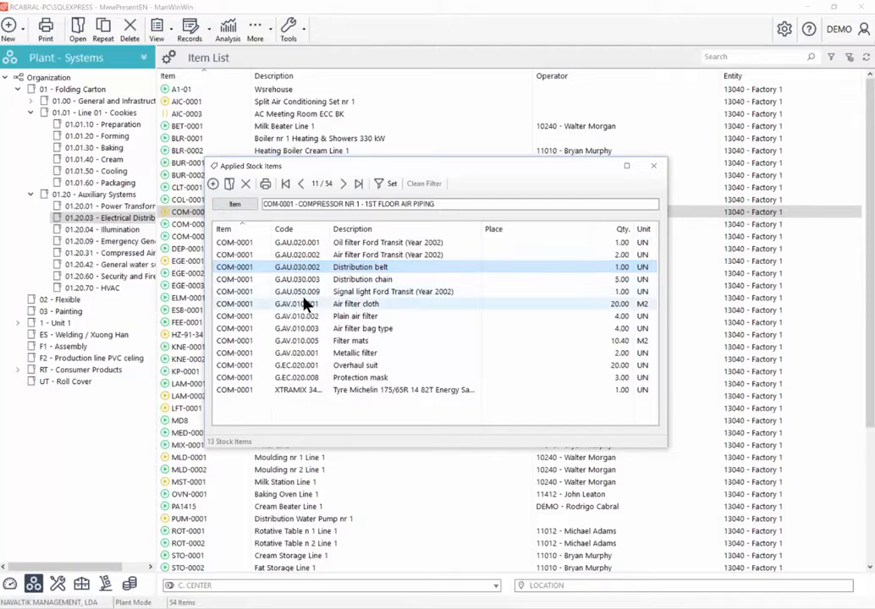
pyautogui.click(653, 166)
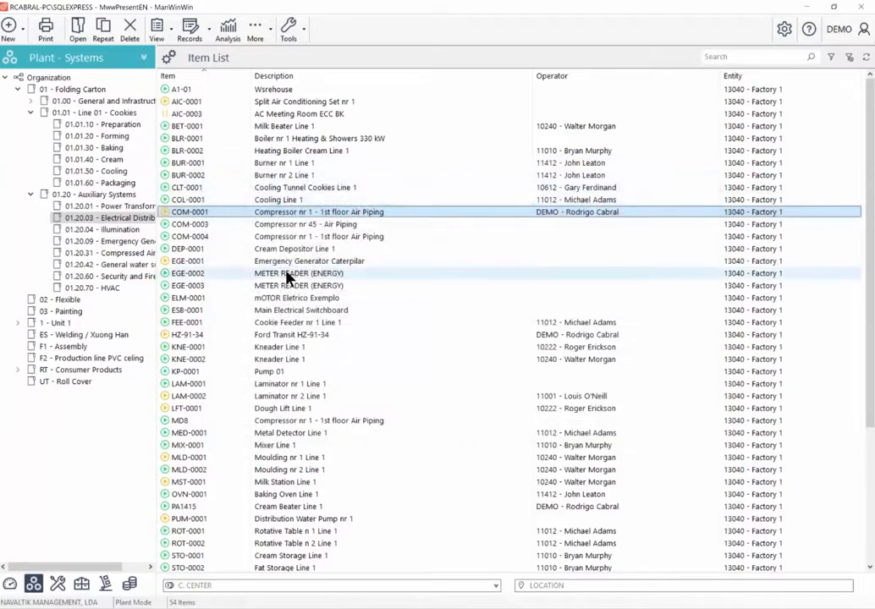
pyautogui.rightClick(270, 215)
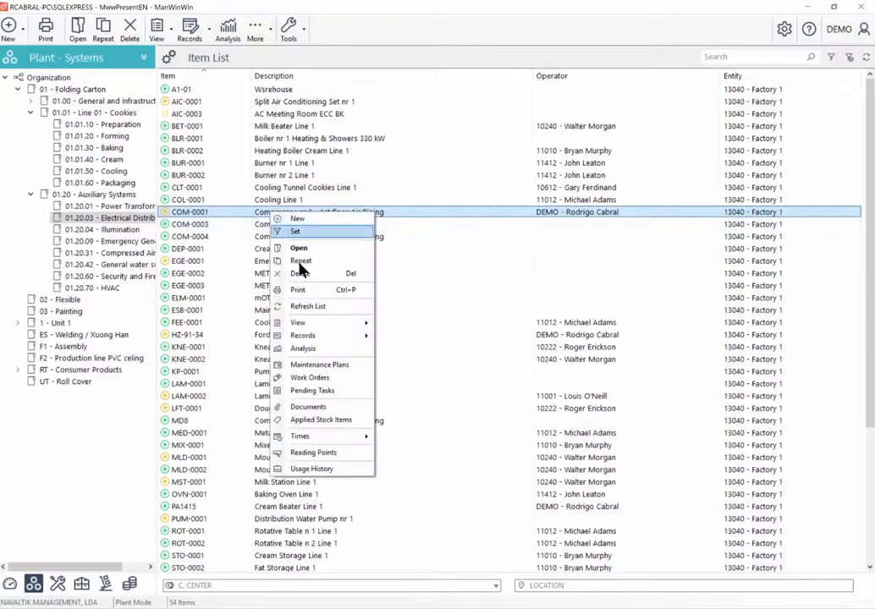
pyautogui.click(323, 419)
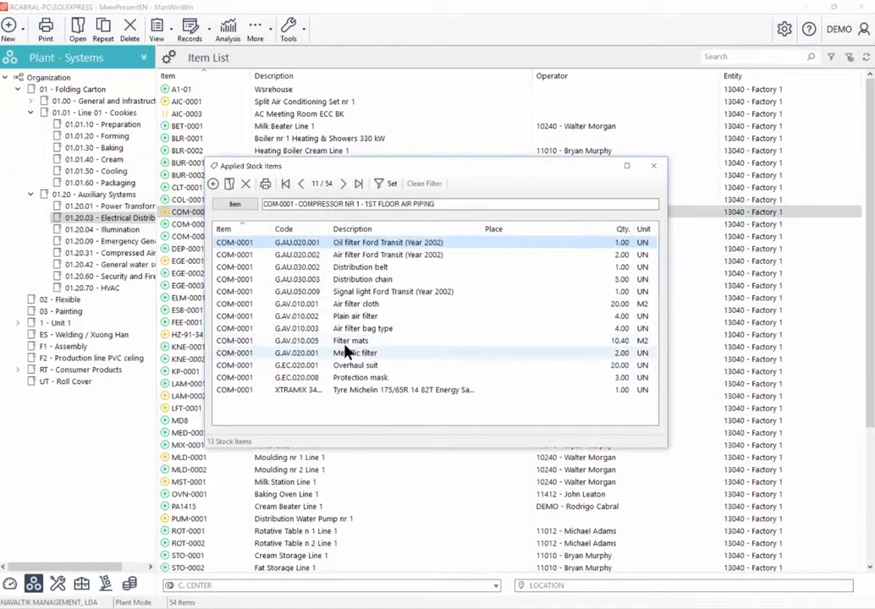
pyautogui.click(326, 269)
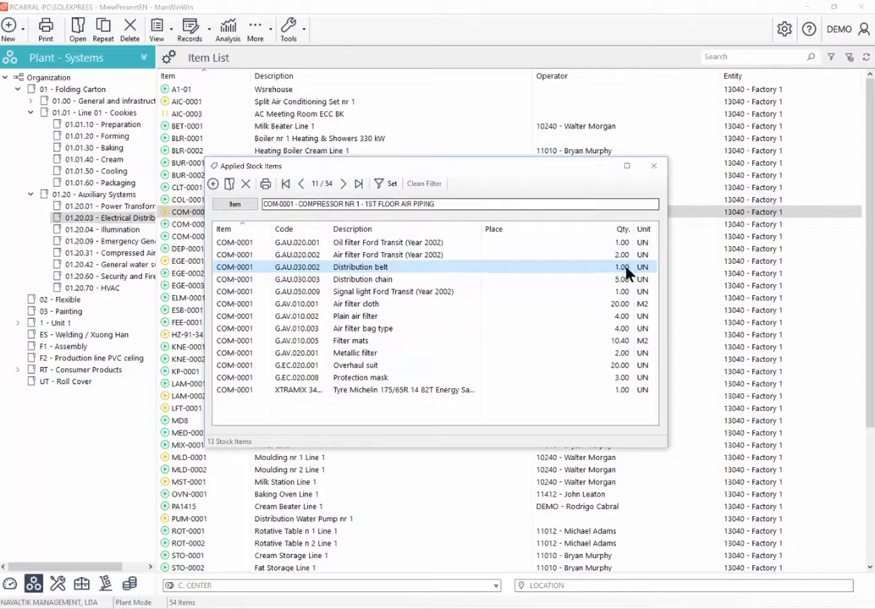
pyautogui.click(654, 167)
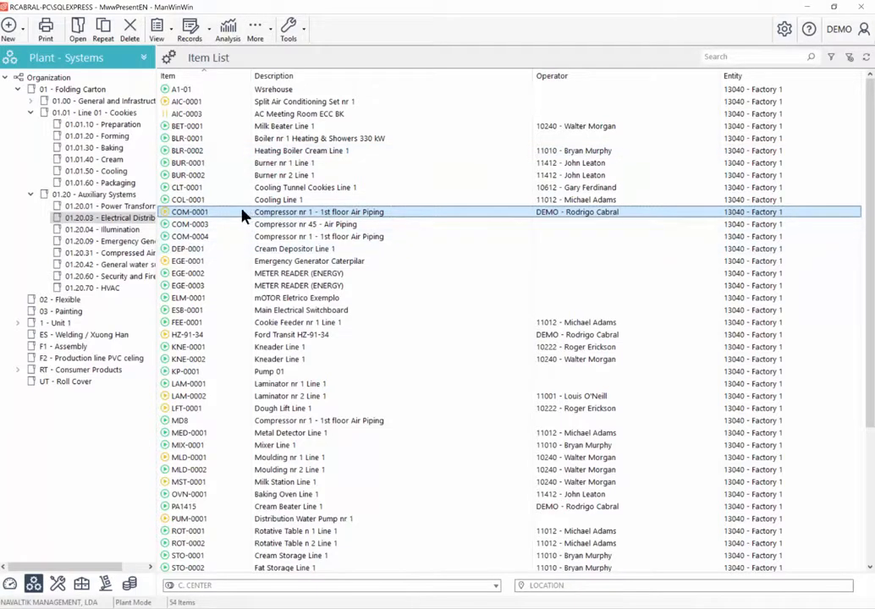
# Open COM-0001's maintenance plan A1-01, Filter Change Routine 3M, and view its work descriptions, selecting Safety Precautions
pyautogui.rightClick(220, 213)
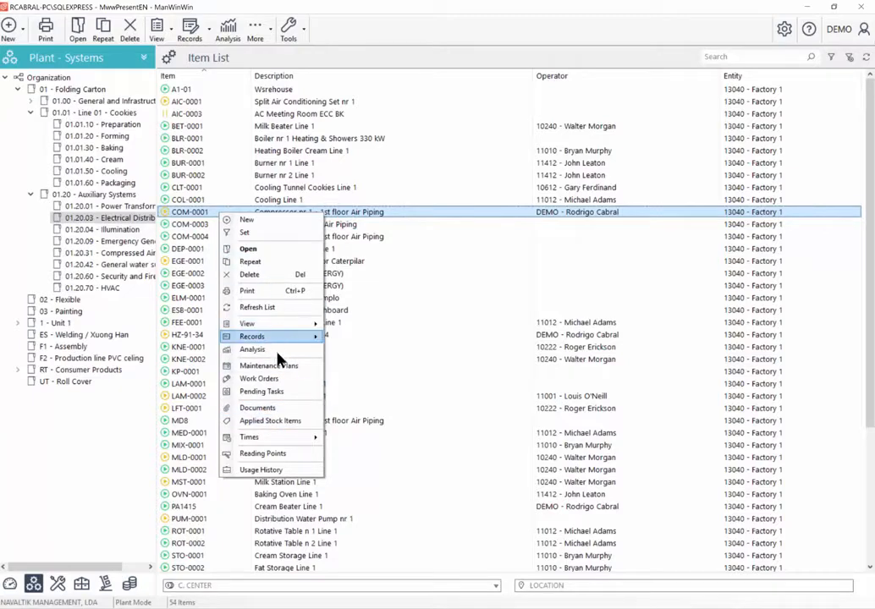
pyautogui.click(144, 217)
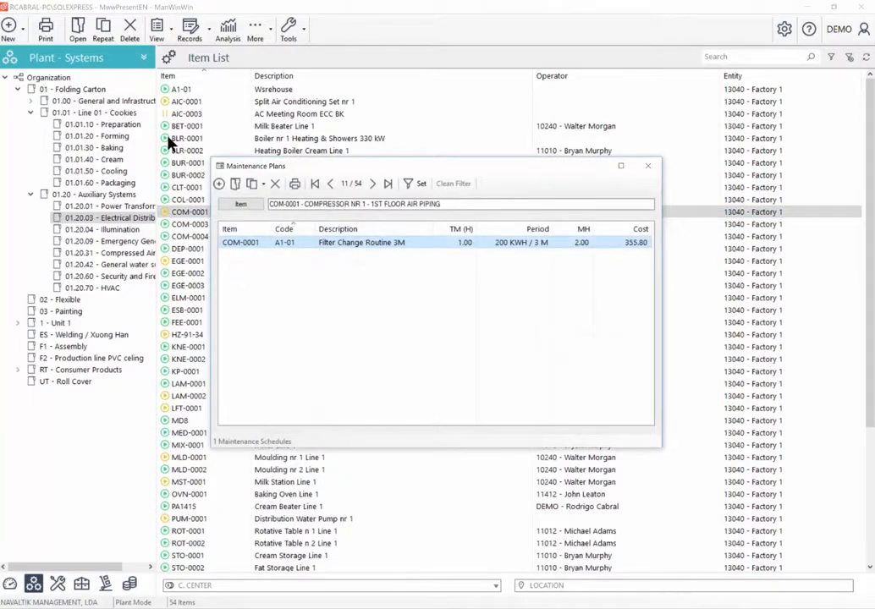
pyautogui.doubleClick(327, 242)
pyautogui.click(265, 238)
pyautogui.click(275, 302)
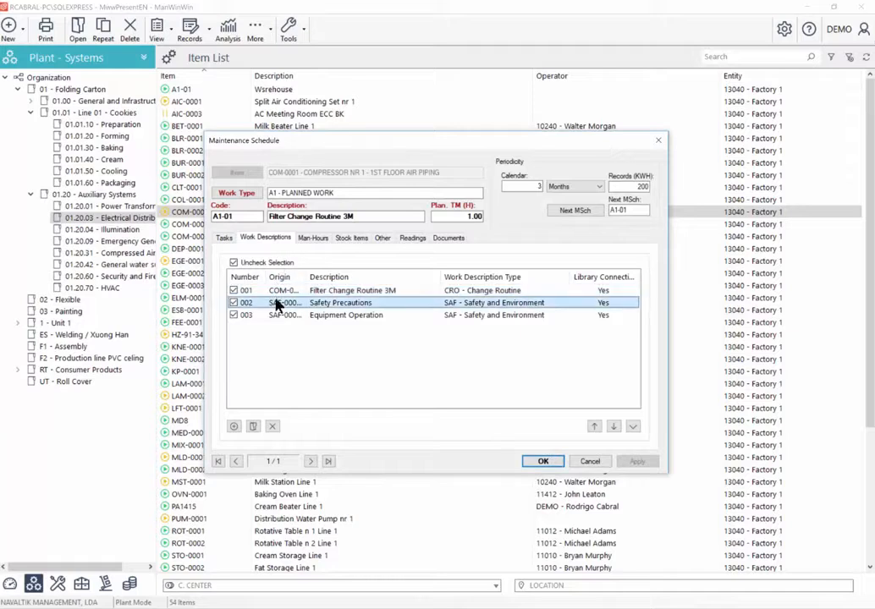
# Uncheck all work descriptions in the schedule and recheck Filter Change Routine 3M, Safety Precautions and Equipment Operation
pyautogui.click(234, 262)
pyautogui.click(233, 291)
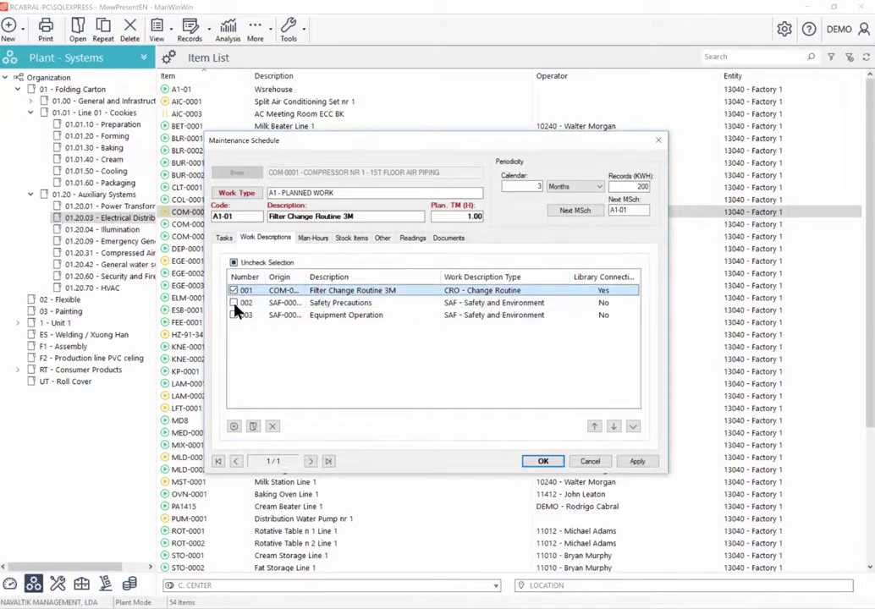
pyautogui.click(233, 302)
pyautogui.click(234, 315)
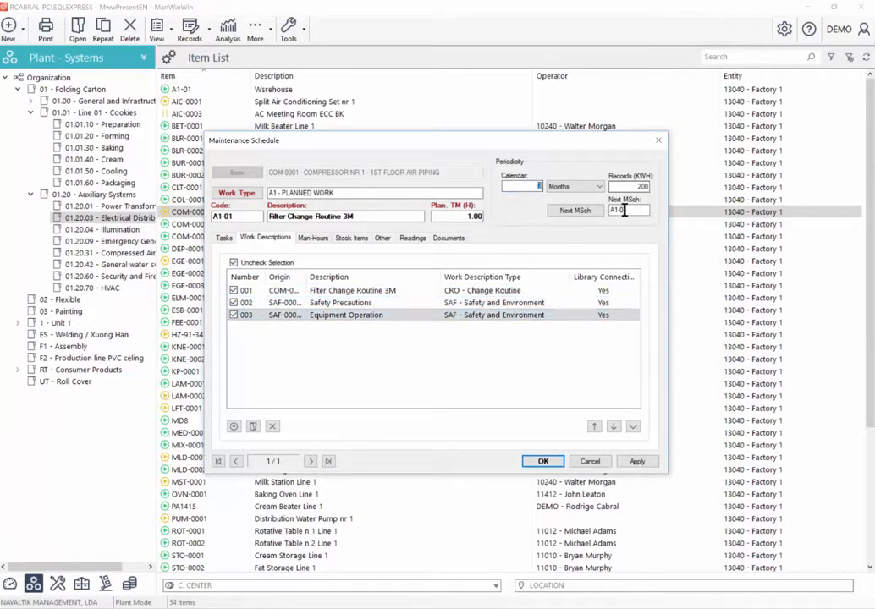
# Check the available calendar units and set the maintenance schedule's calendar periodicity to 3 months
pyautogui.click(590, 187)
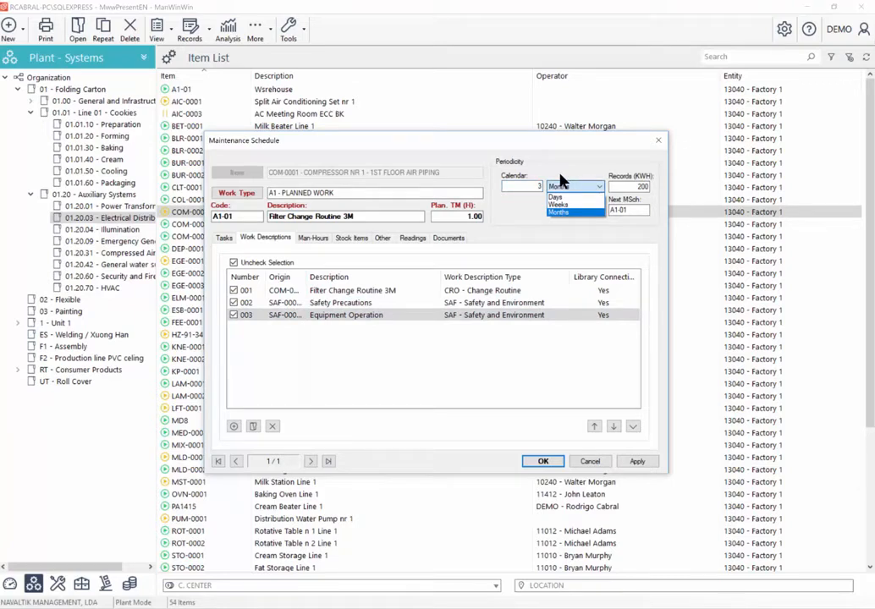
pyautogui.click(288, 104)
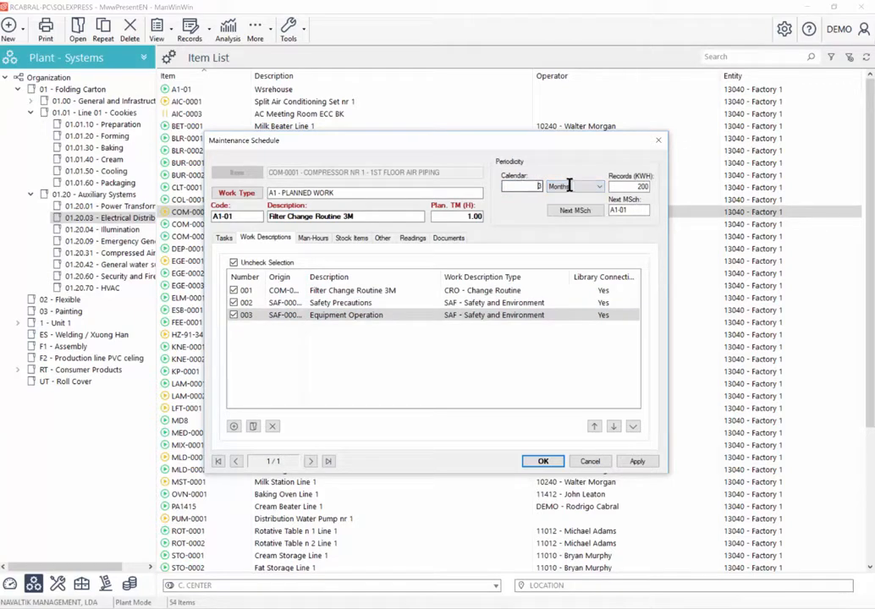
pyautogui.write('3')
pyautogui.click(642, 187)
pyautogui.click(535, 186)
pyautogui.press('Tab')
pyautogui.press('Tab')
# Examine the schedule's work descriptions, man-hours, stock items, other costs and readings, and save and close the maintenance plan
pyautogui.click(254, 290)
pyautogui.click(248, 303)
pyautogui.click(252, 314)
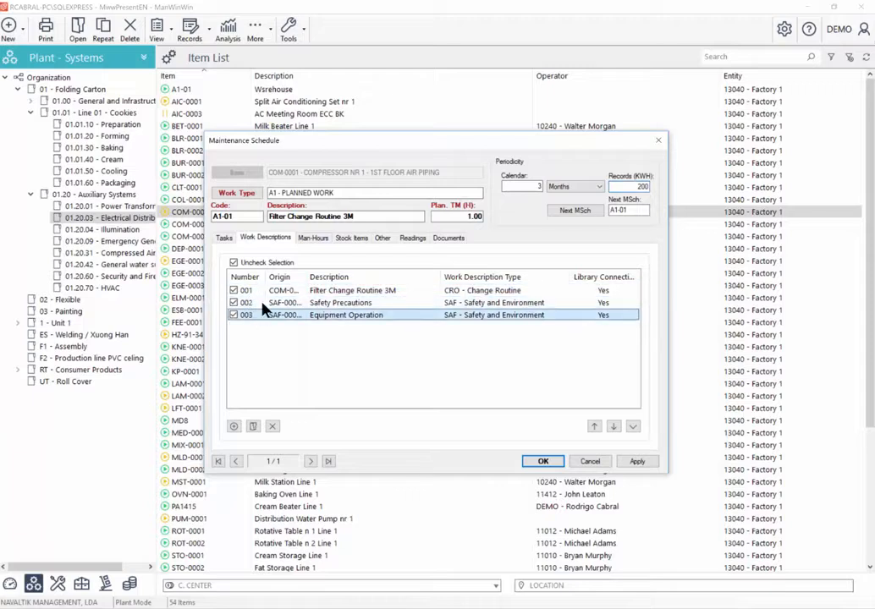
pyautogui.click(327, 238)
pyautogui.click(352, 239)
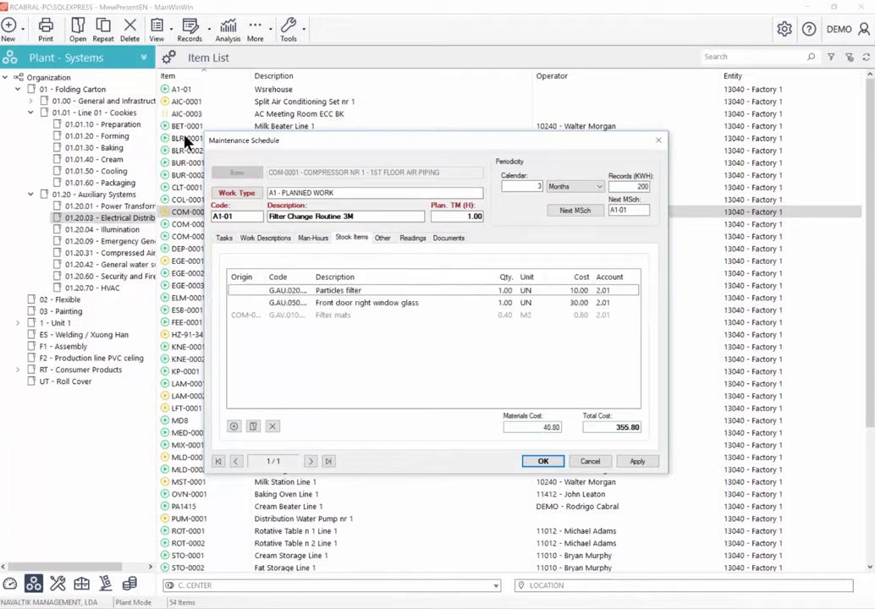
pyautogui.click(381, 240)
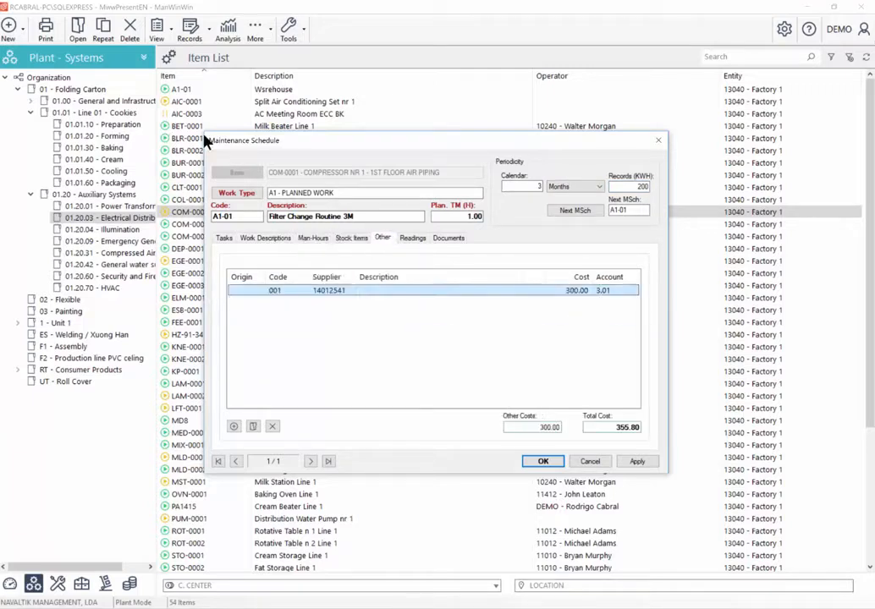
pyautogui.click(413, 237)
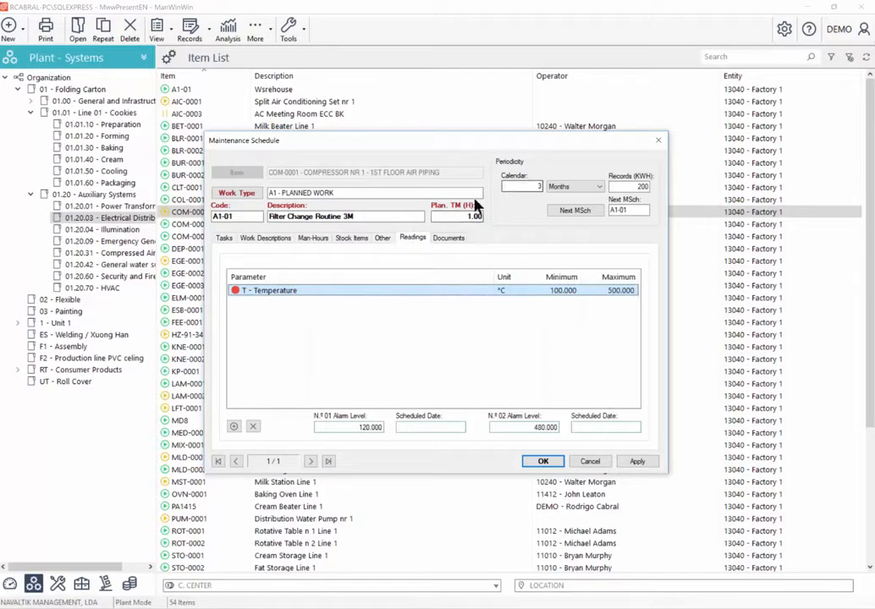
pyautogui.click(264, 238)
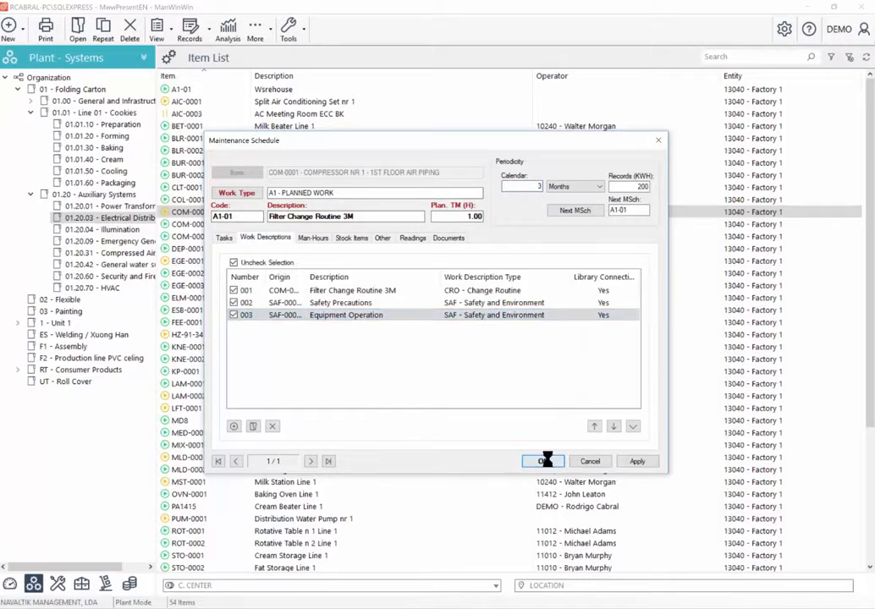
pyautogui.click(543, 461)
pyautogui.click(646, 164)
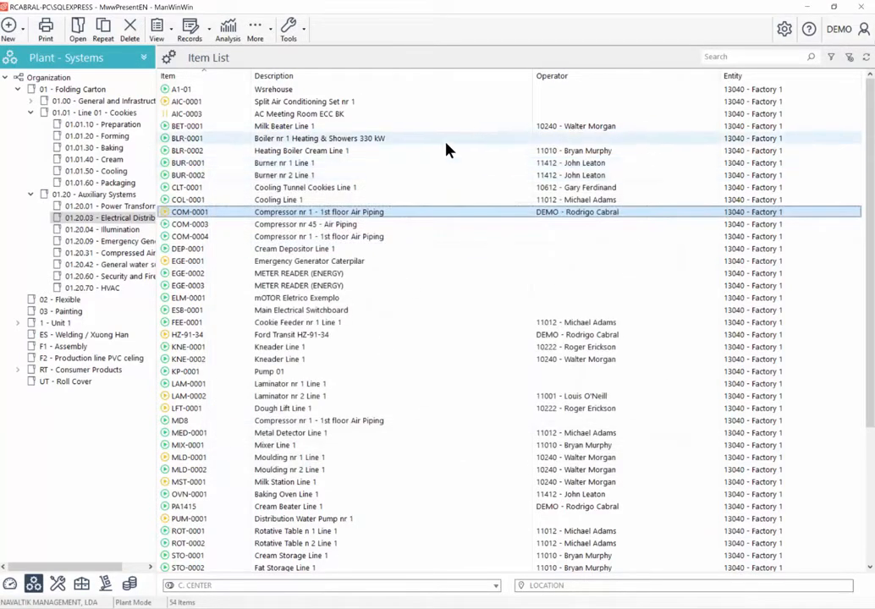
# Switch to the work orders list and widen its Description column to fit the full descriptions
pyautogui.rightClick(235, 212)
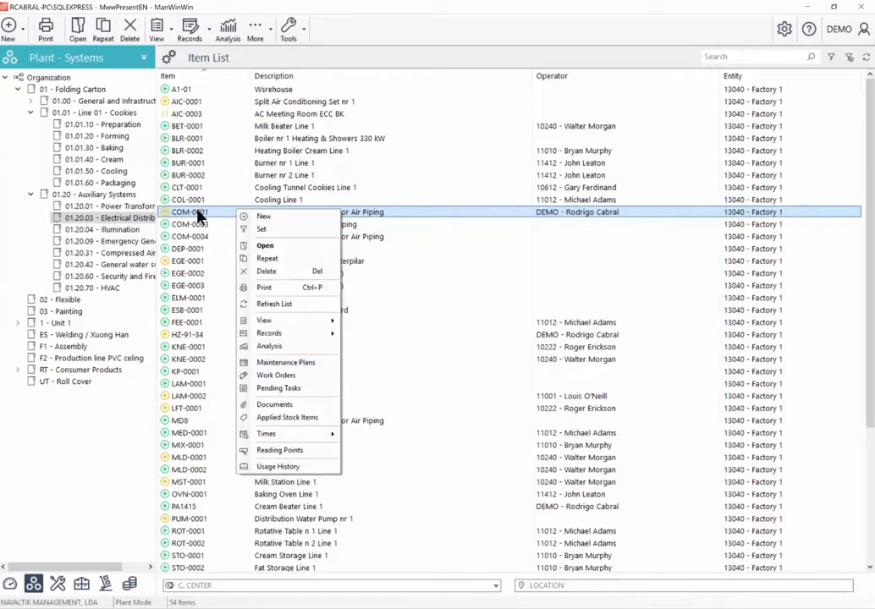
pyautogui.click(58, 584)
pyautogui.click(58, 584)
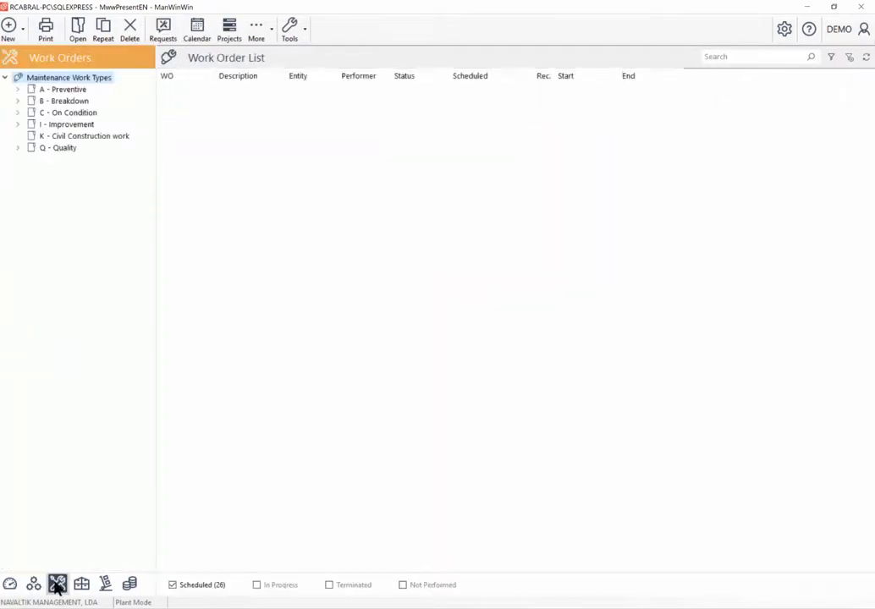
pyautogui.rightClick(72, 77)
pyautogui.click(101, 82)
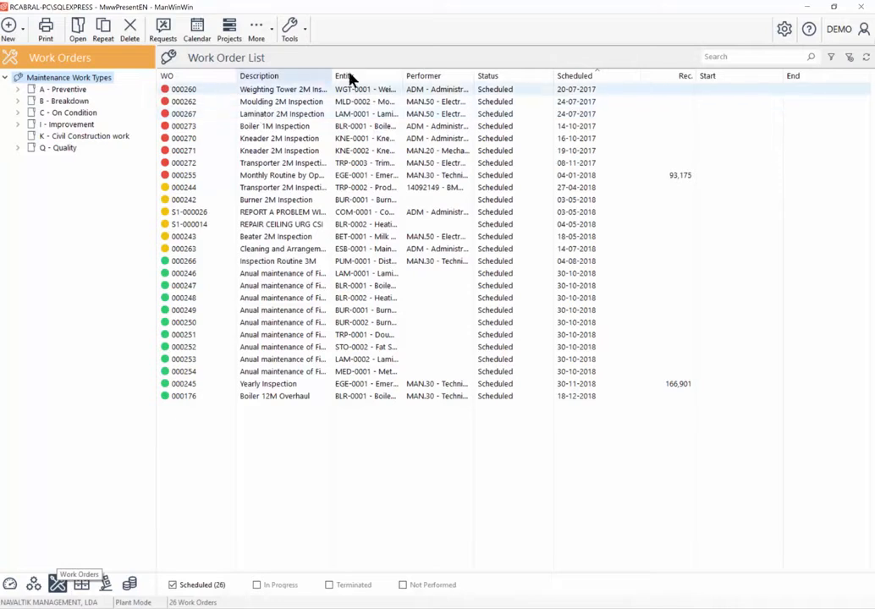
pyautogui.moveTo(334, 75); pyautogui.dragTo(385, 75)
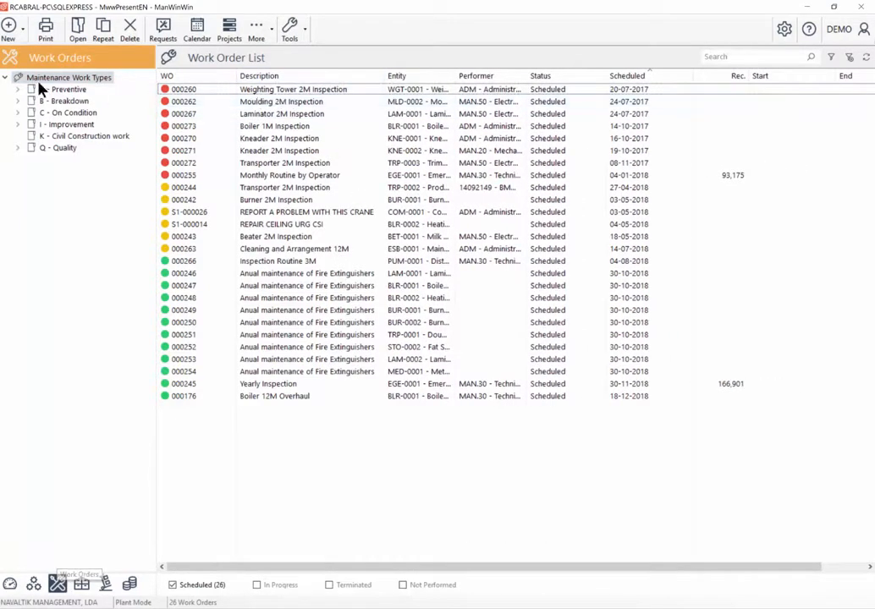
# Compare the work types of scheduled orders 000242, 000246, 000266 and S1-000014 by selecting each one
pyautogui.click(277, 201)
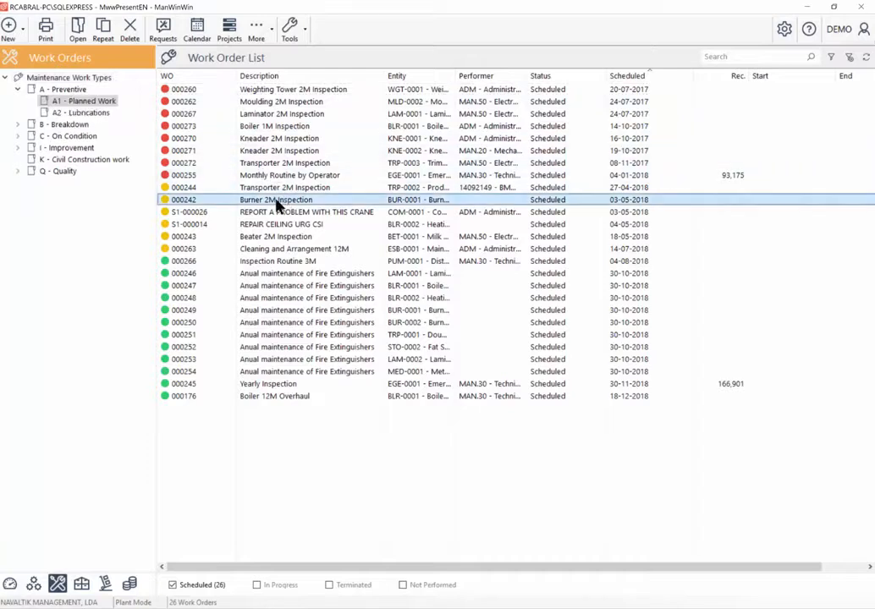
pyautogui.click(282, 274)
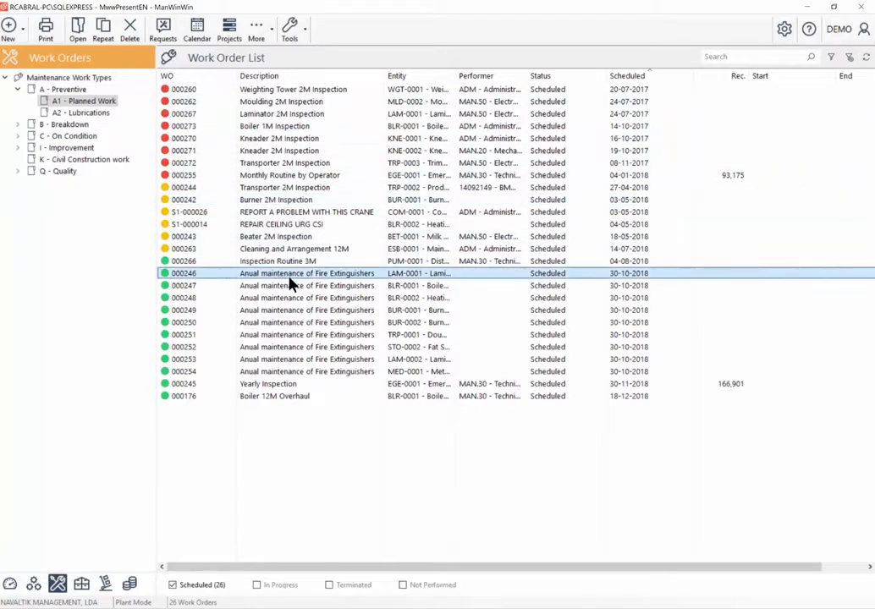
pyautogui.click(283, 262)
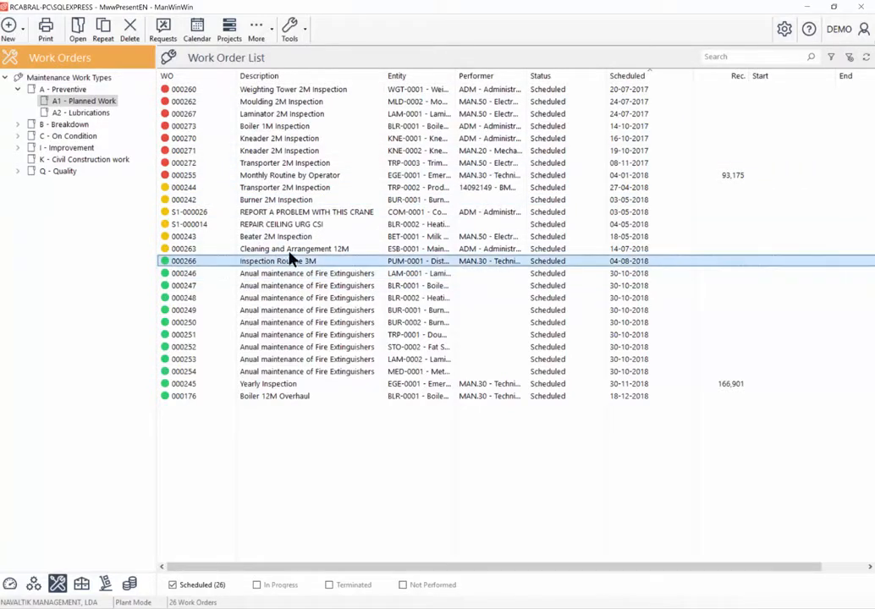
pyautogui.click(263, 225)
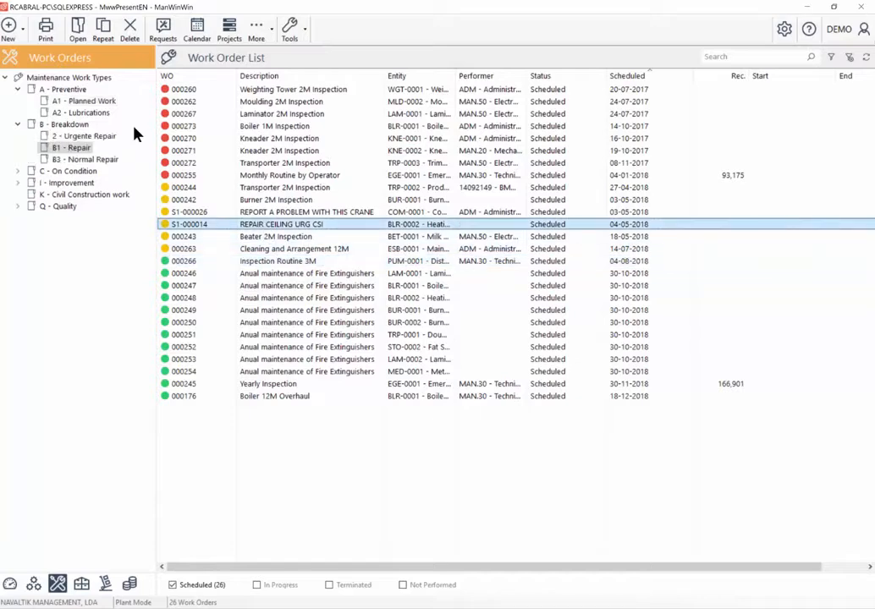
# Start a new work order, clear its B1 - Repair work type, view the list of available work types and discard the order
pyautogui.rightClick(263, 454)
pyautogui.click(120, 241)
pyautogui.rightClick(240, 428)
pyautogui.click(267, 422)
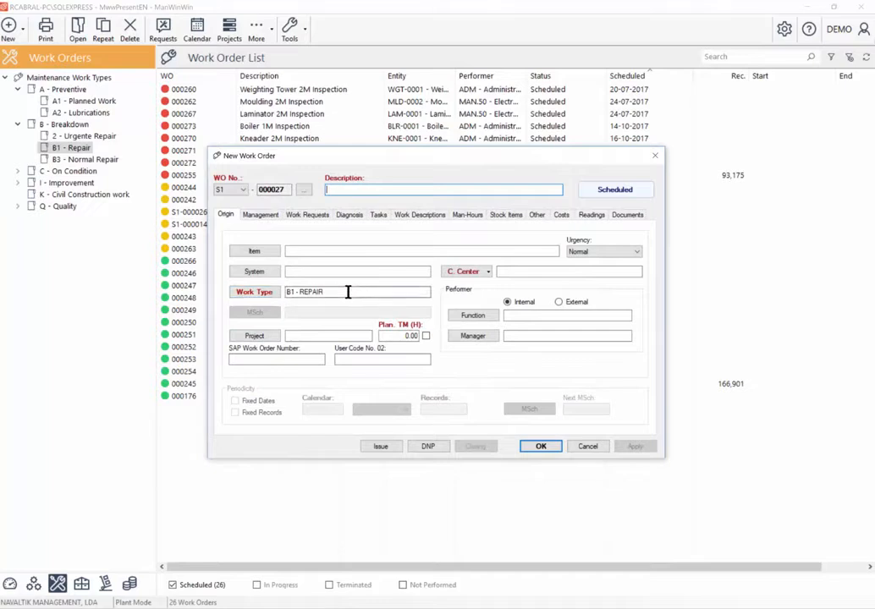
pyautogui.moveTo(345, 293); pyautogui.dragTo(277, 294)
pyautogui.click(274, 292)
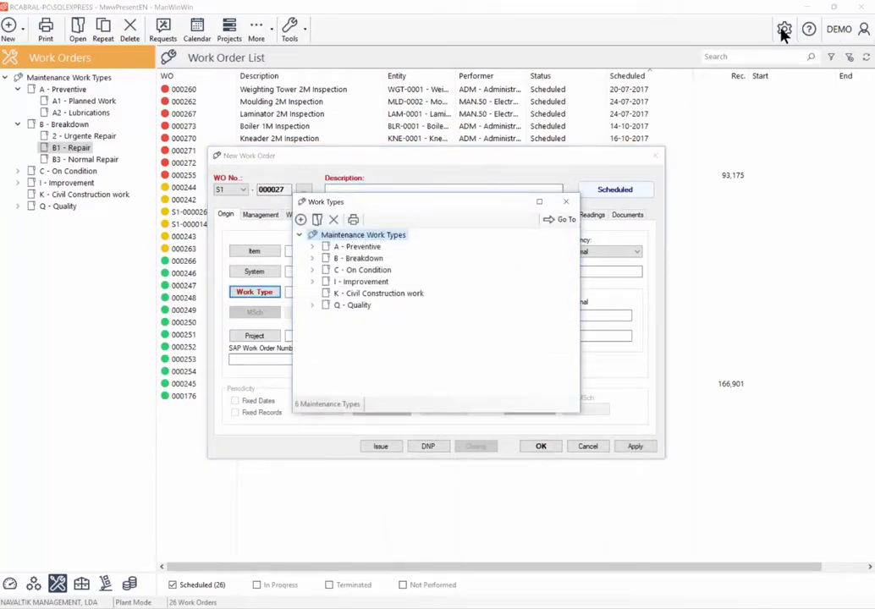
pyautogui.press('Escape')
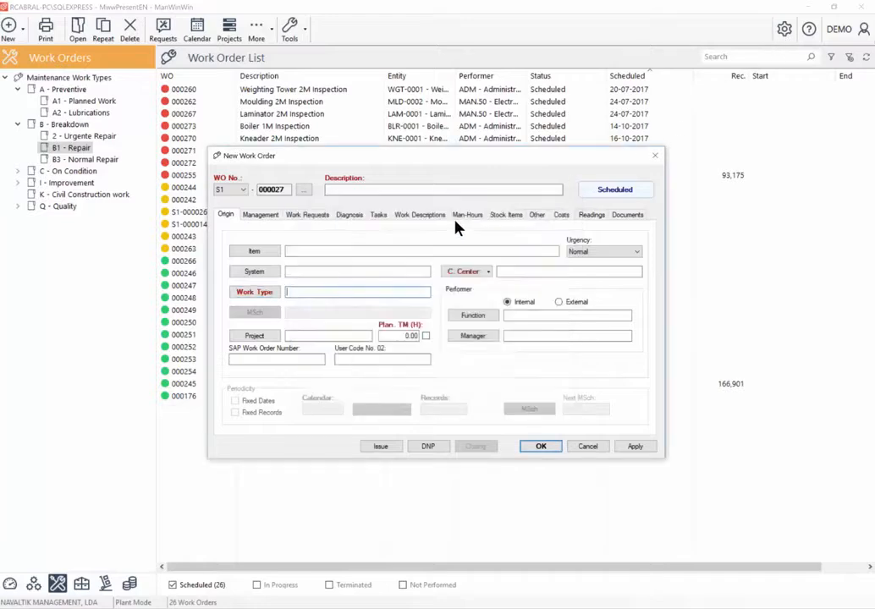
pyautogui.press('Escape')
pyautogui.click(481, 352)
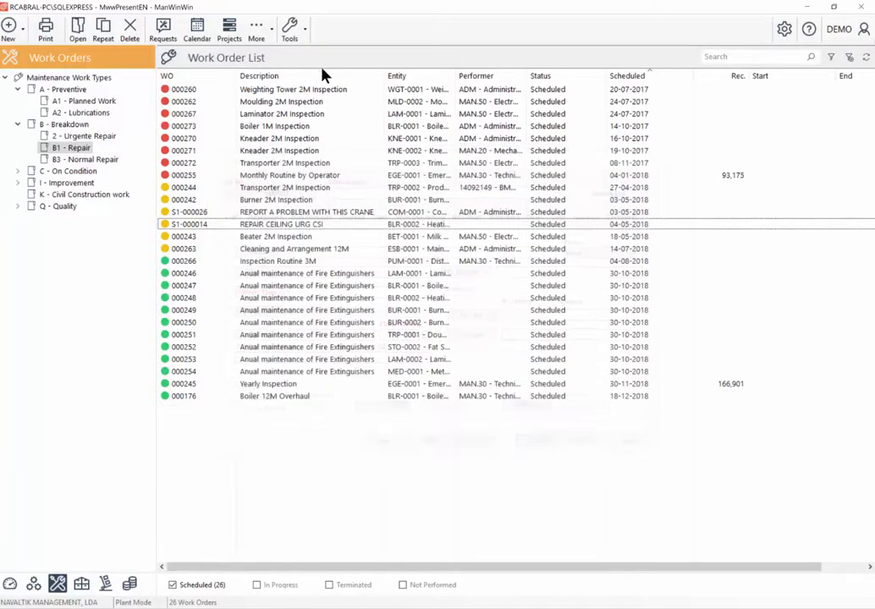
# Check the record types available for work order 000271 and open that Kneader 2M Inspection order
pyautogui.rightClick(210, 152)
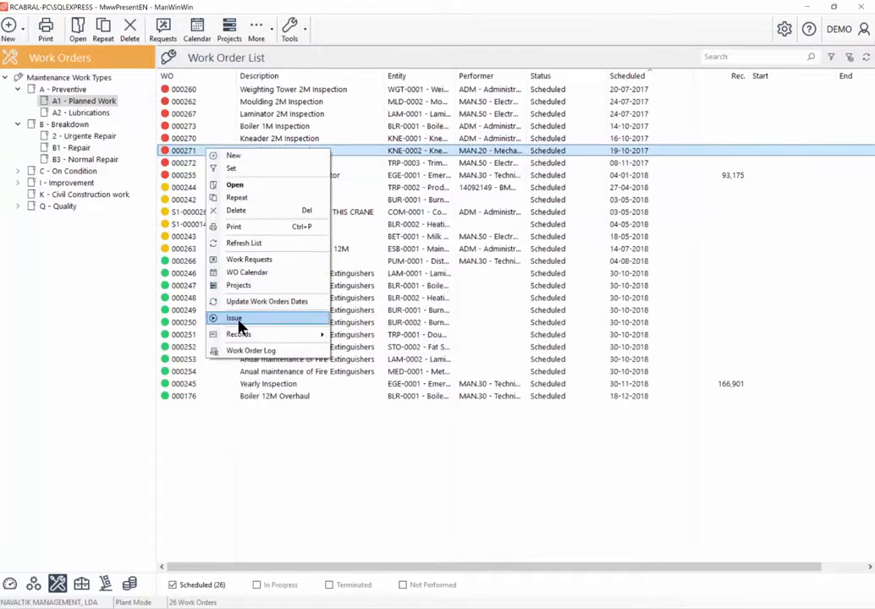
pyautogui.moveTo(254, 335)
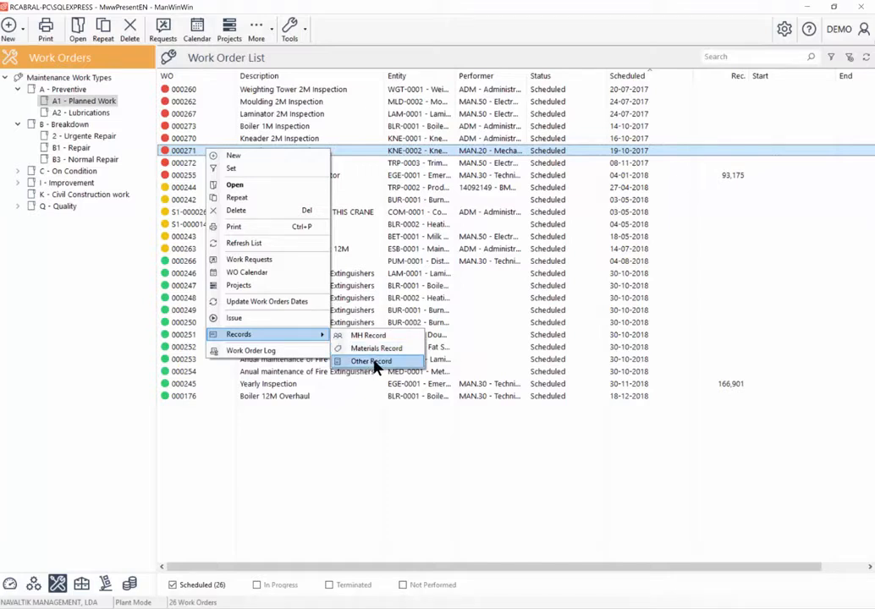
pyautogui.click(230, 185)
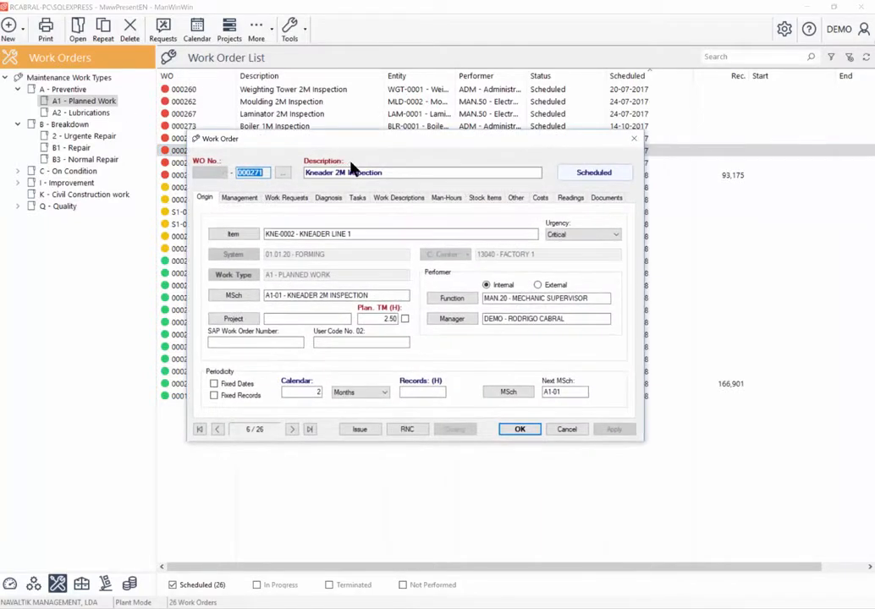
# Issue work order 000271 and mark all seven of its work descriptions, 001 to 007, as performed
pyautogui.click(388, 198)
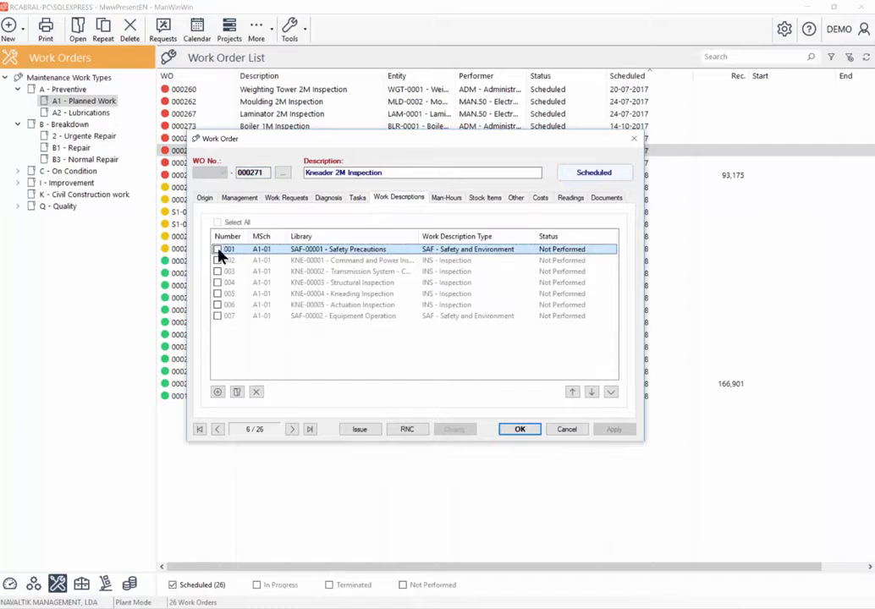
pyautogui.click(359, 430)
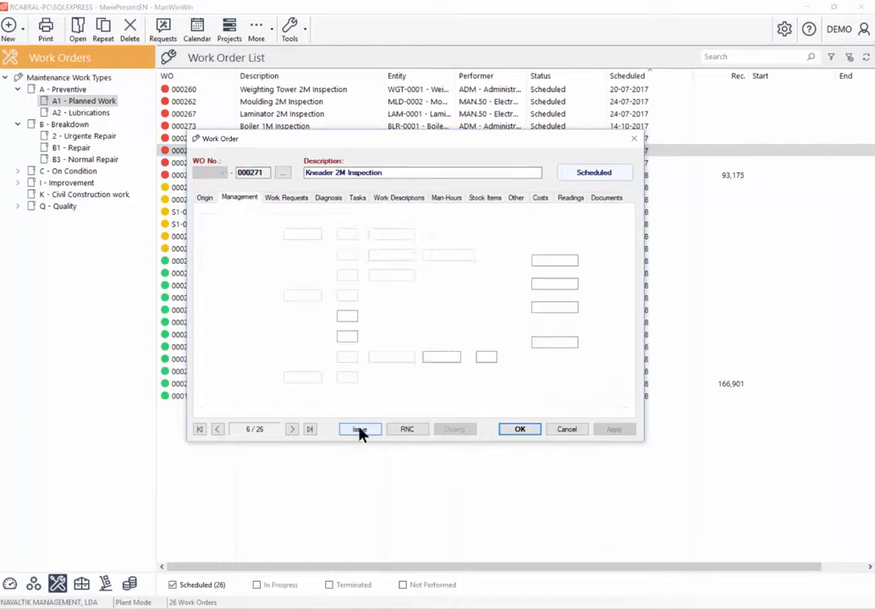
pyautogui.click(218, 250)
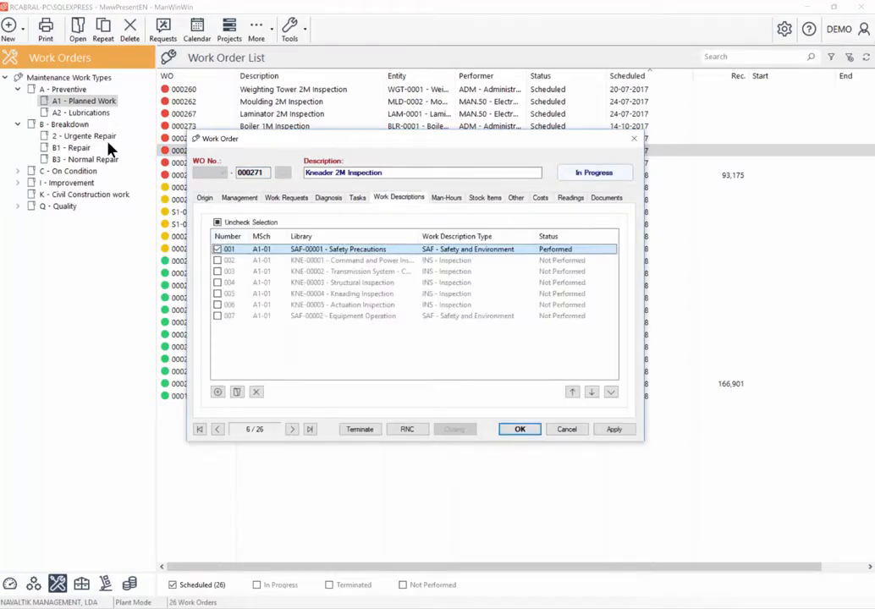
pyautogui.click(218, 261)
pyautogui.click(217, 271)
pyautogui.click(217, 282)
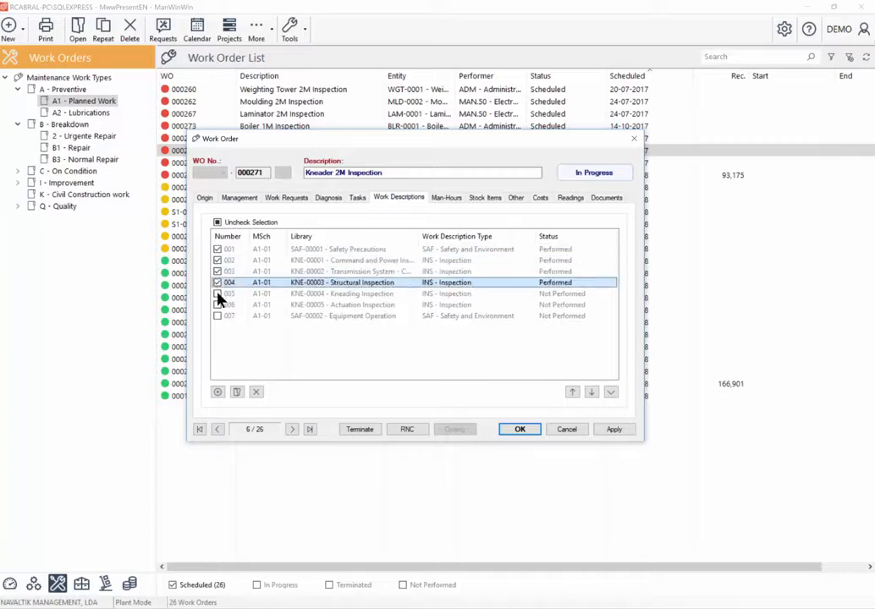
pyautogui.click(217, 294)
pyautogui.click(218, 305)
pyautogui.click(217, 315)
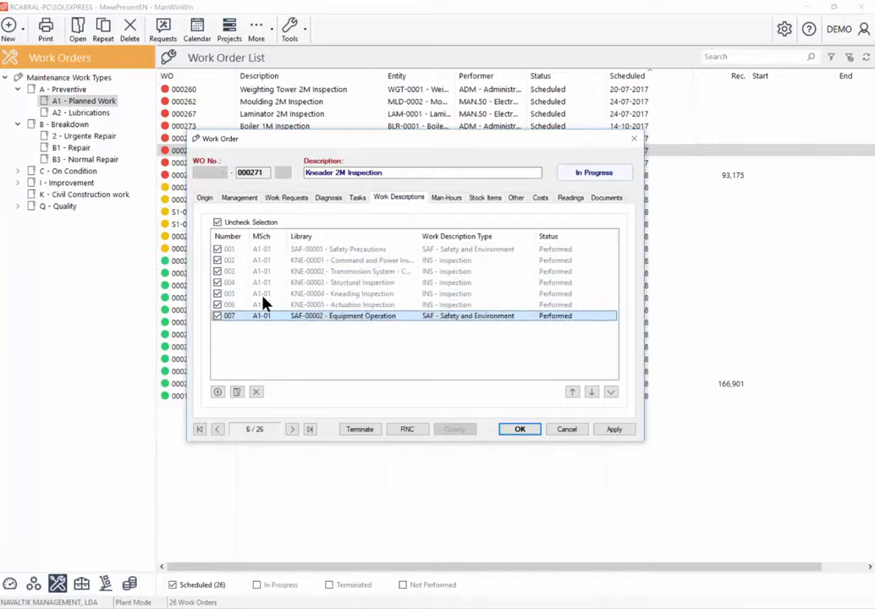
# Review the man-hours, stock items, other expenses, costs and readings recorded on work order 000271
pyautogui.click(446, 197)
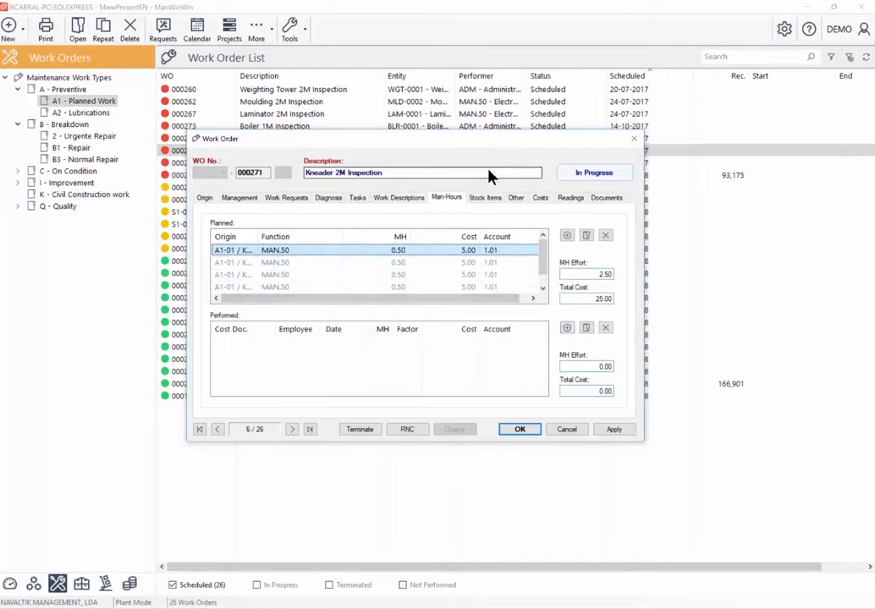
pyautogui.click(484, 200)
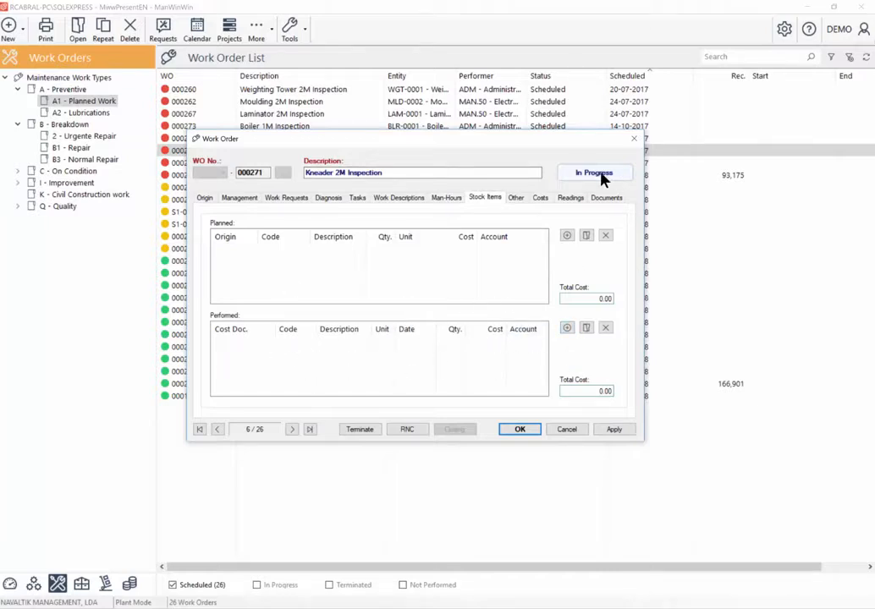
pyautogui.click(516, 197)
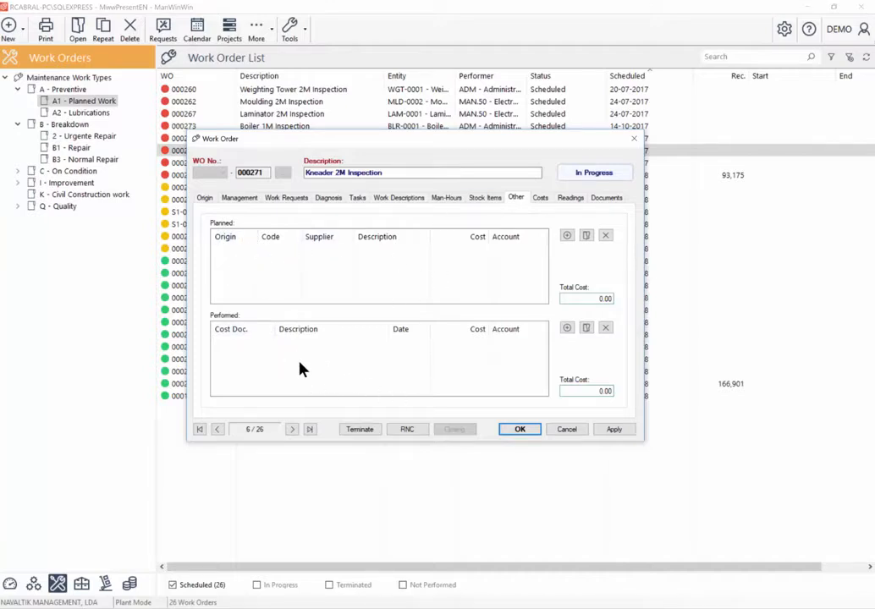
pyautogui.click(542, 199)
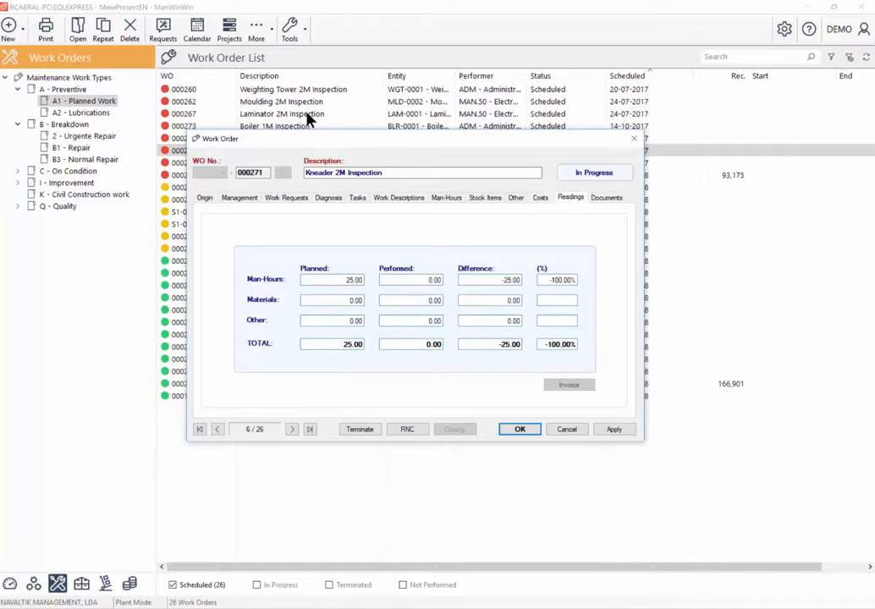
pyautogui.click(570, 198)
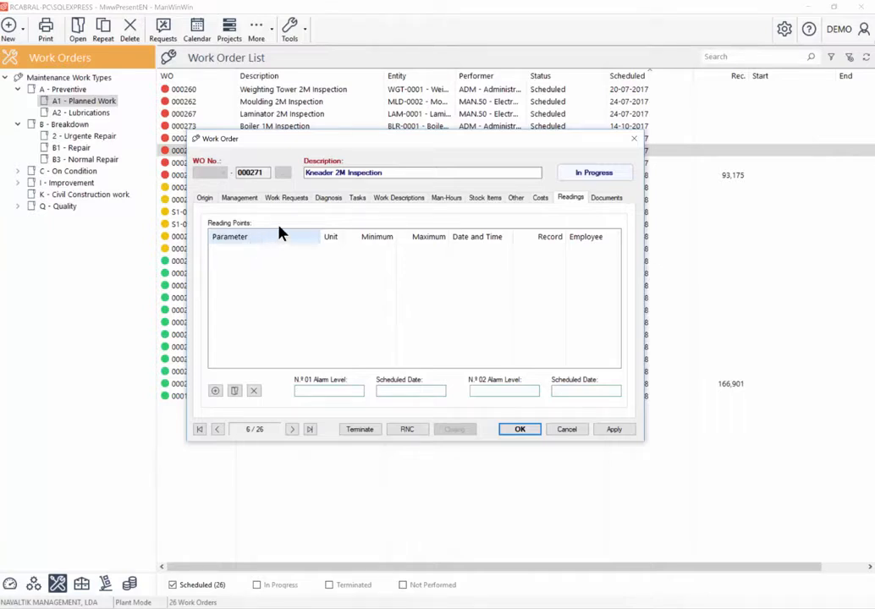
# Try to terminate work order 000271 with work description 007 unmarked, decline to continue, mark 007 as performed again and leave the order
pyautogui.click(385, 198)
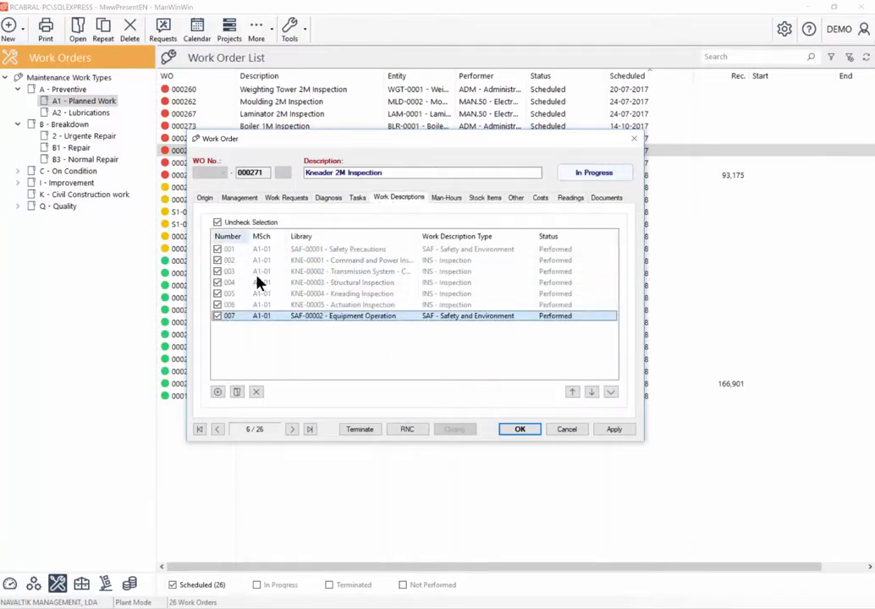
pyautogui.click(217, 316)
pyautogui.click(361, 428)
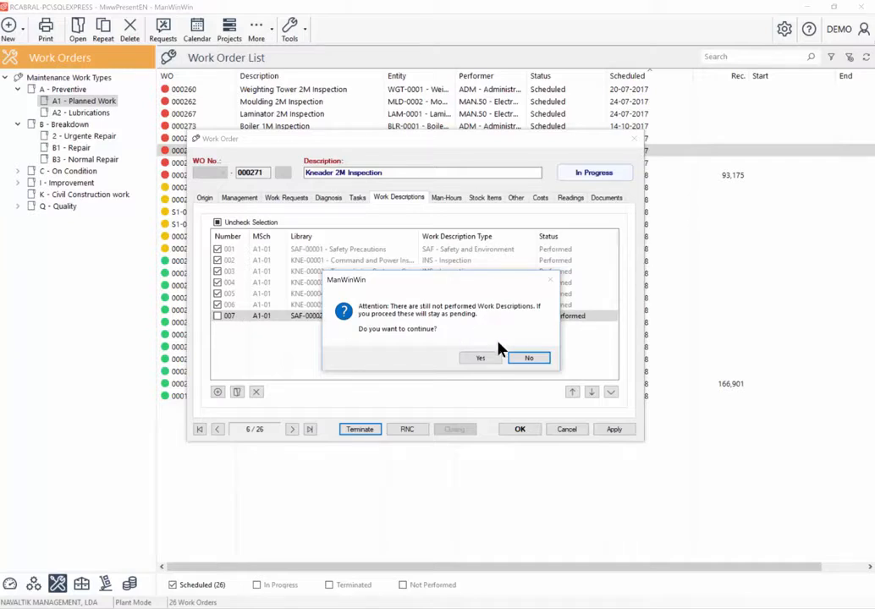
pyautogui.click(529, 359)
pyautogui.click(218, 316)
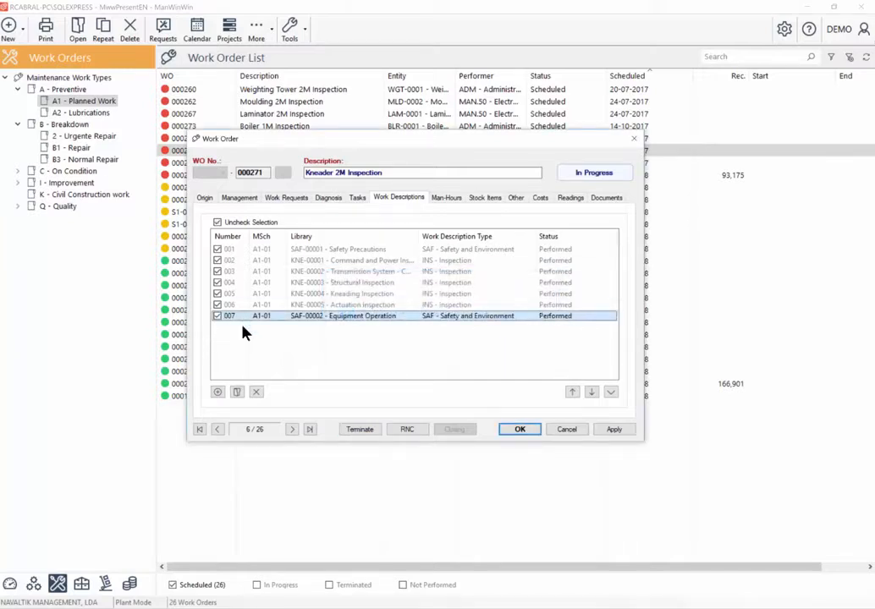
pyautogui.click(356, 430)
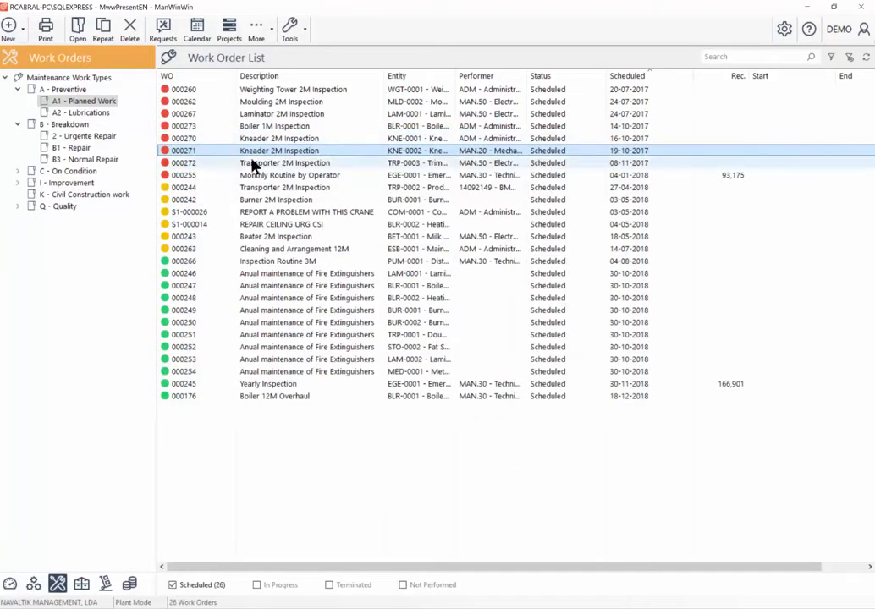
# Reopen work order 000271 and examine its man-hours, stock items, other expenses and the item it originates from
pyautogui.rightClick(236, 157)
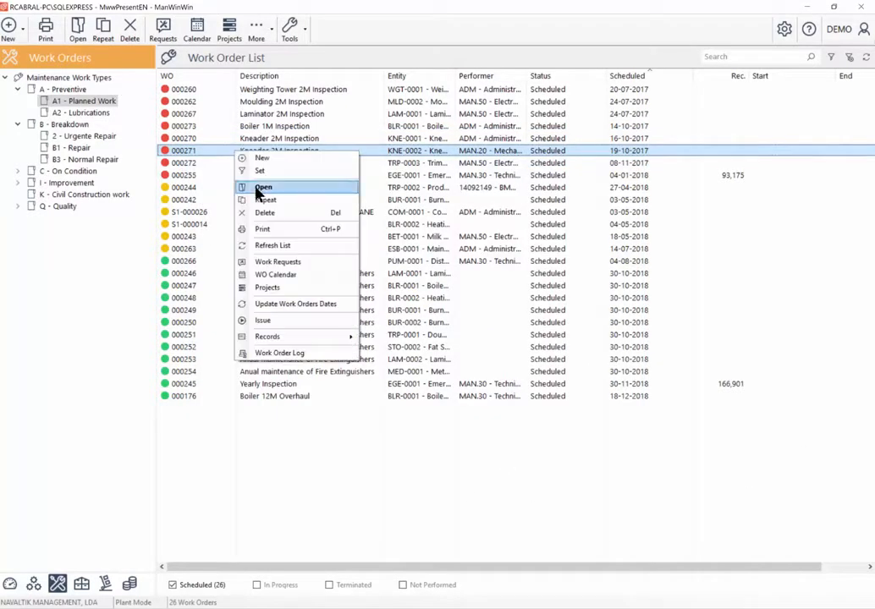
pyautogui.click(276, 187)
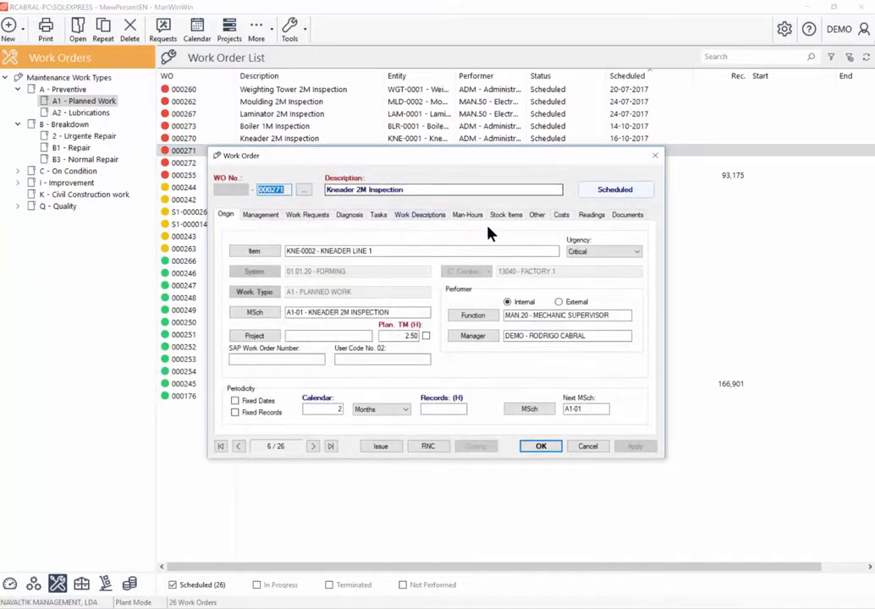
pyautogui.click(472, 218)
pyautogui.click(512, 217)
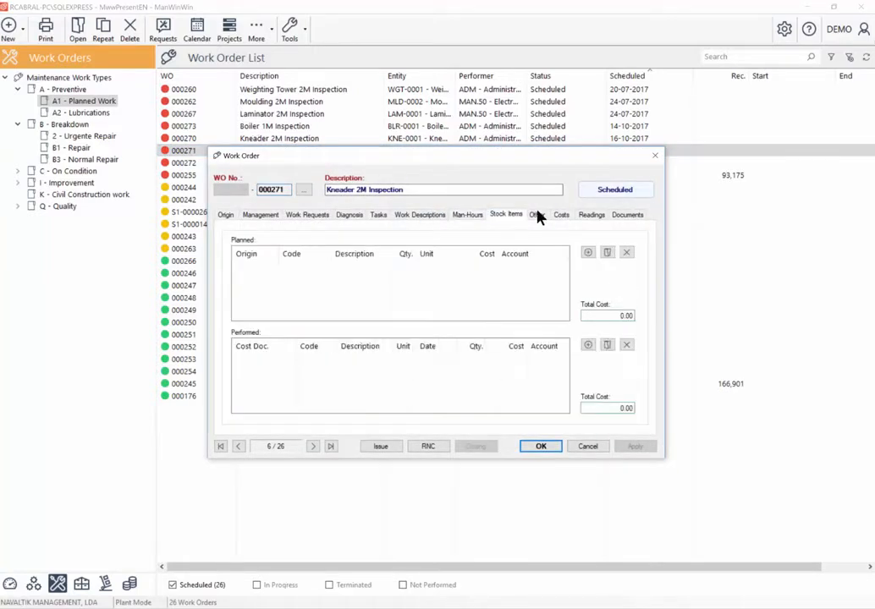
pyautogui.click(539, 215)
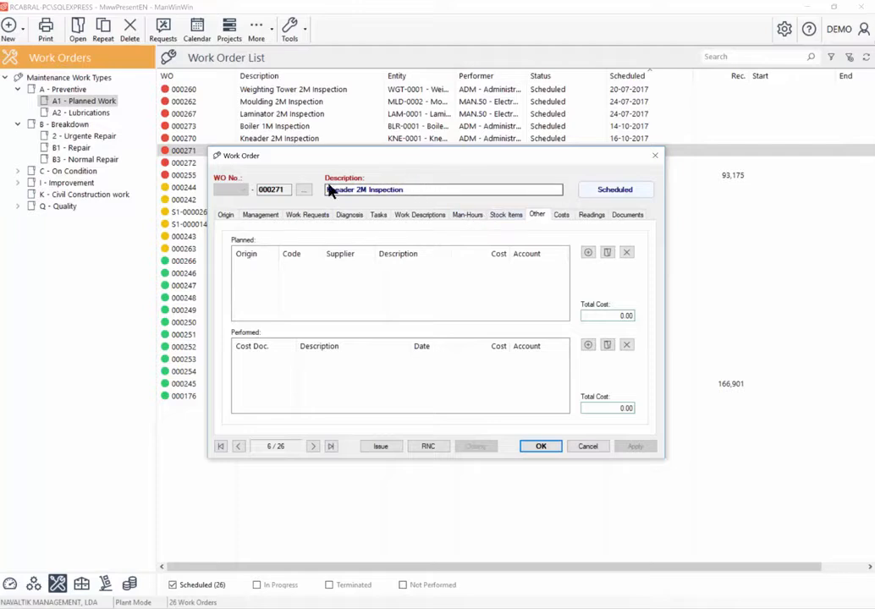
pyautogui.click(223, 215)
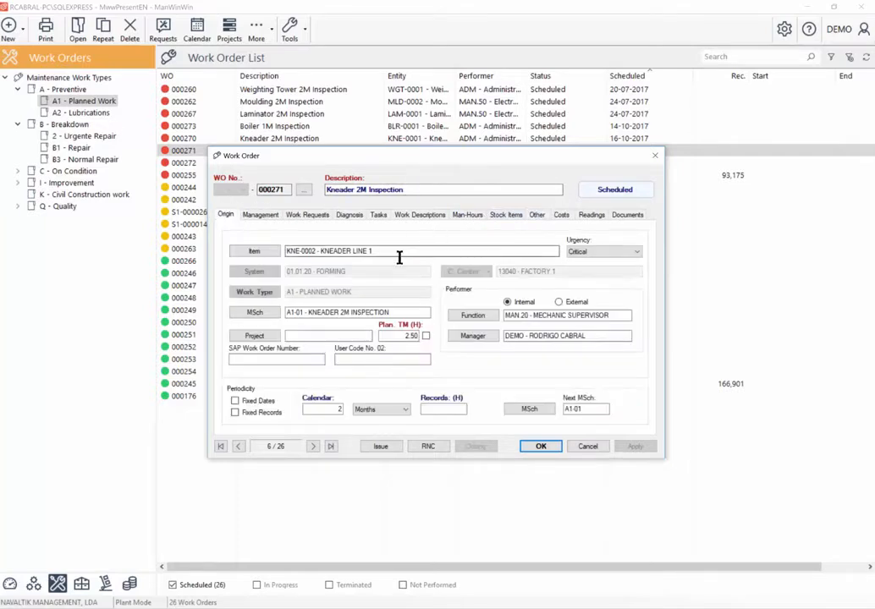
pyautogui.moveTo(396, 253); pyautogui.dragTo(247, 246)
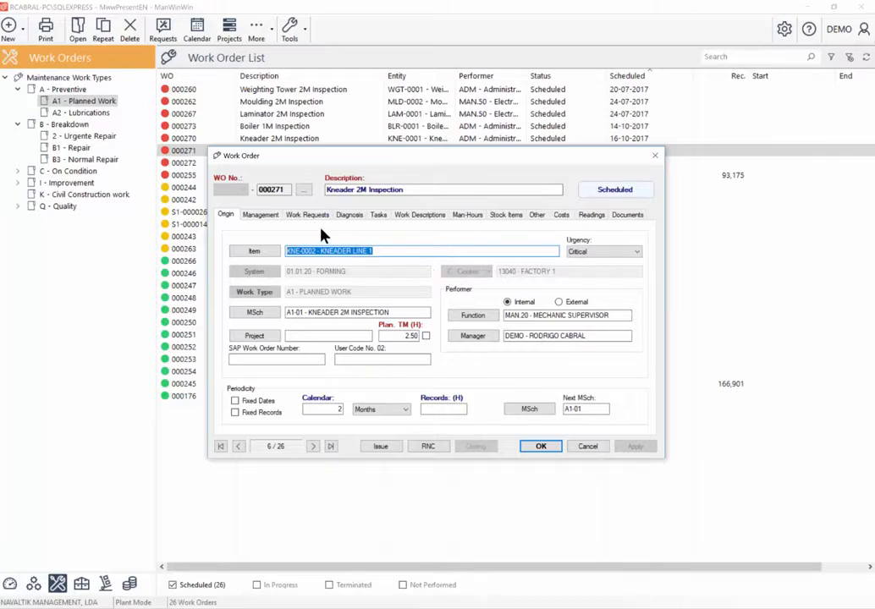
# Examine the scheduling dates, planned man-hours, stock items and origin of work order 000271 and close the order
pyautogui.click(263, 216)
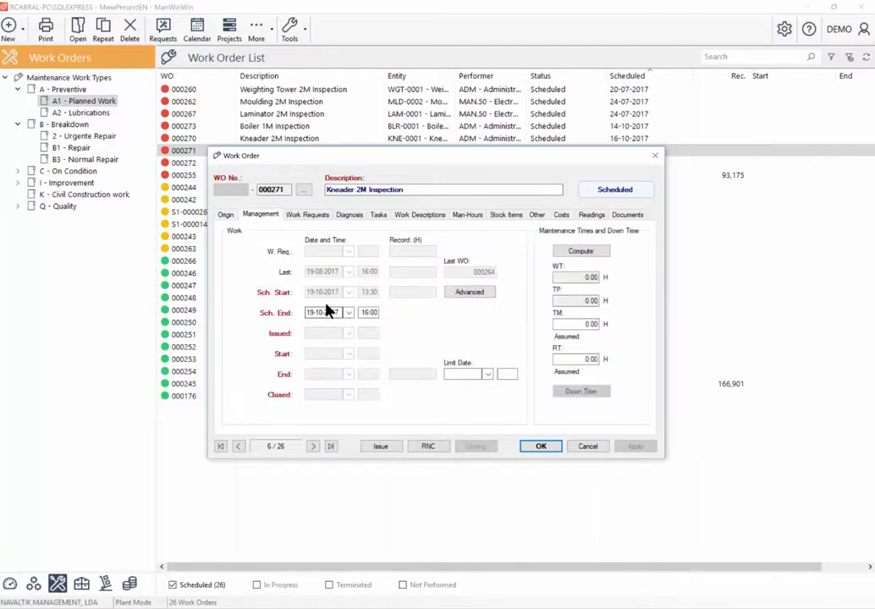
pyautogui.click(470, 216)
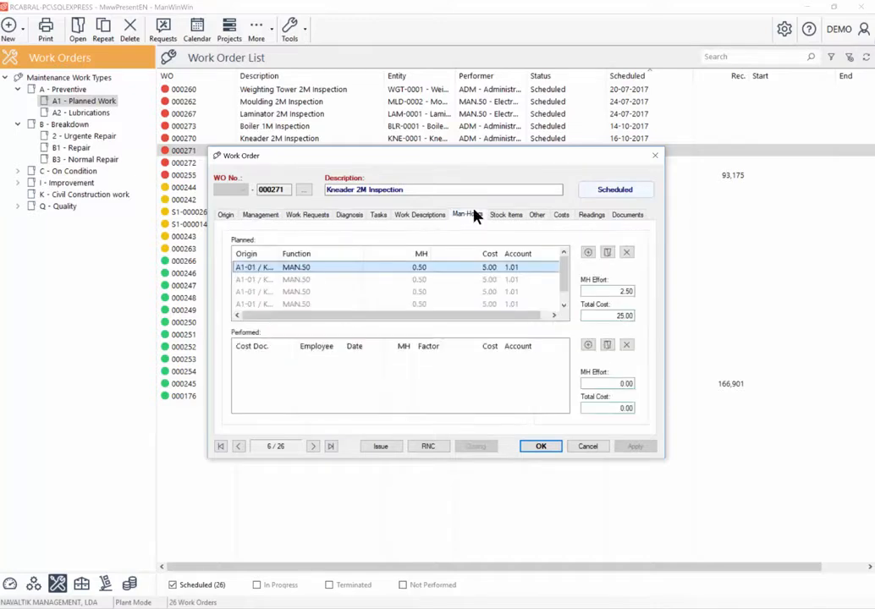
pyautogui.click(508, 217)
pyautogui.click(226, 215)
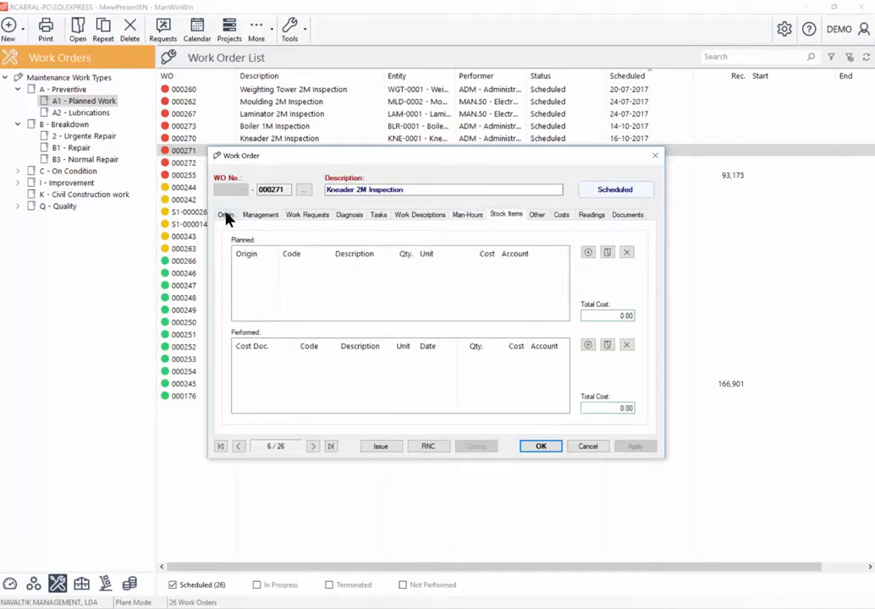
pyautogui.click(472, 219)
pyautogui.click(507, 218)
pyautogui.click(469, 217)
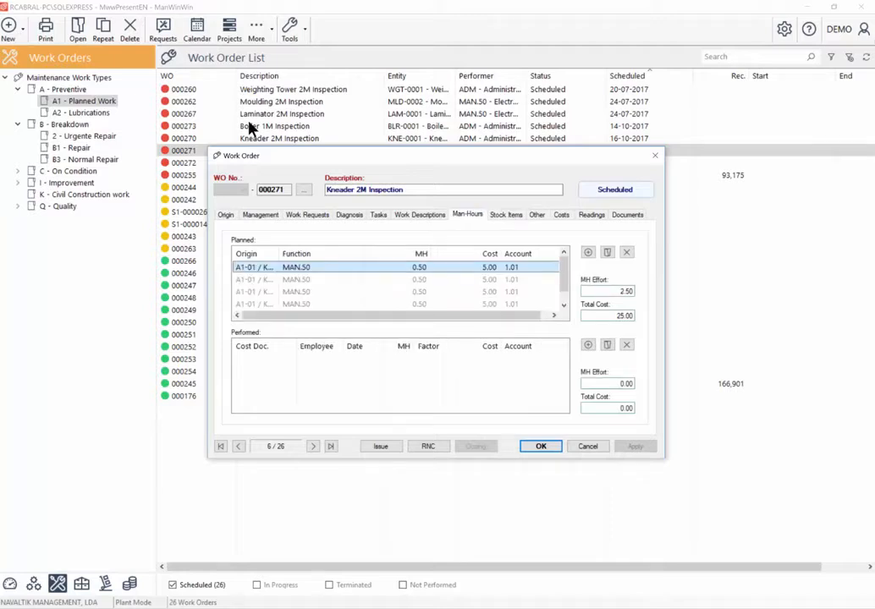
pyautogui.click(226, 217)
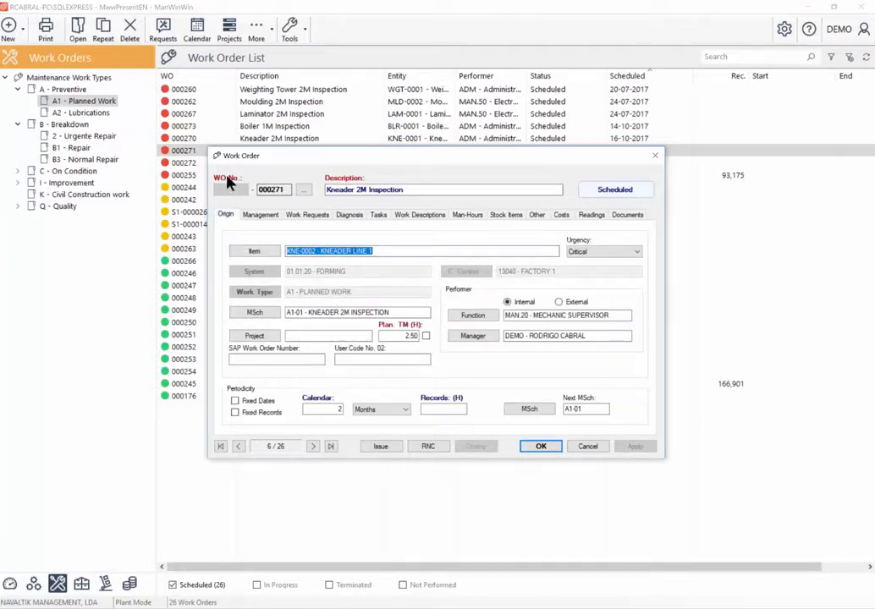
pyautogui.click(260, 215)
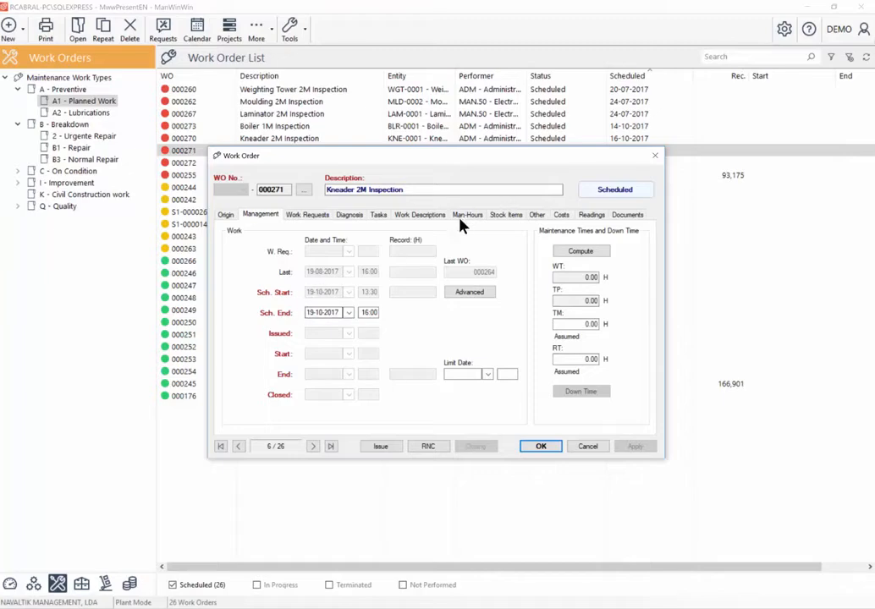
pyautogui.press('Return')
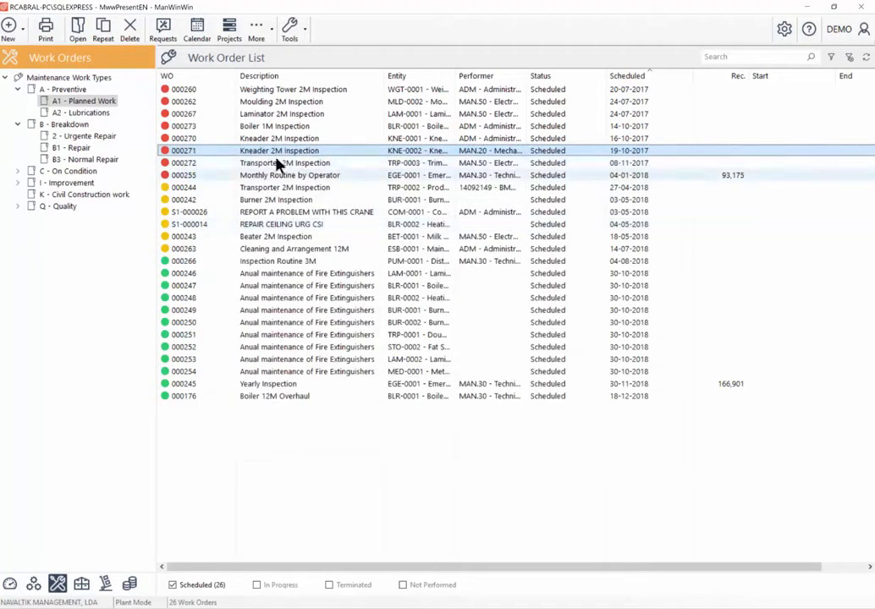
# Switch to the plant item list, open the analysis of item COM-0001 and set its year to 2017
pyautogui.click(33, 584)
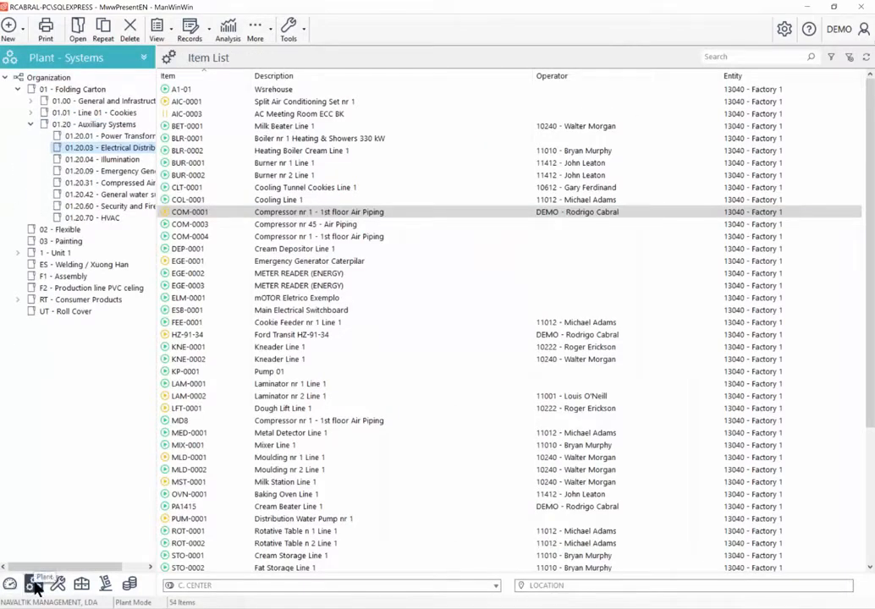
pyautogui.rightClick(203, 218)
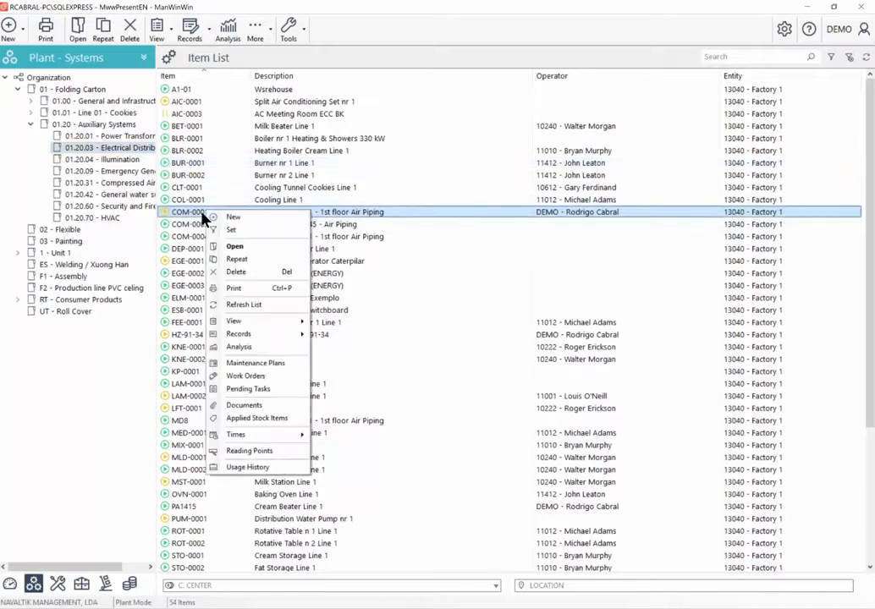
pyautogui.click(240, 347)
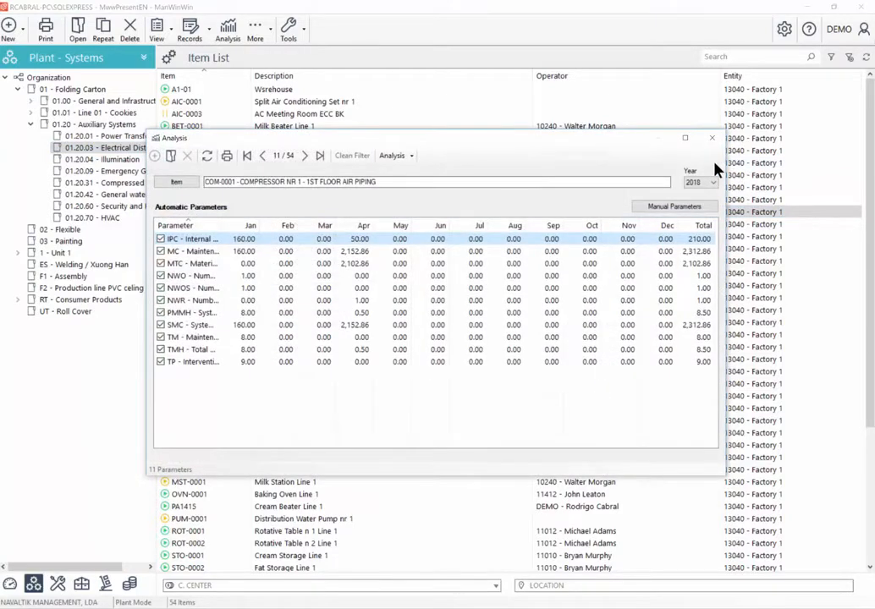
pyautogui.click(701, 182)
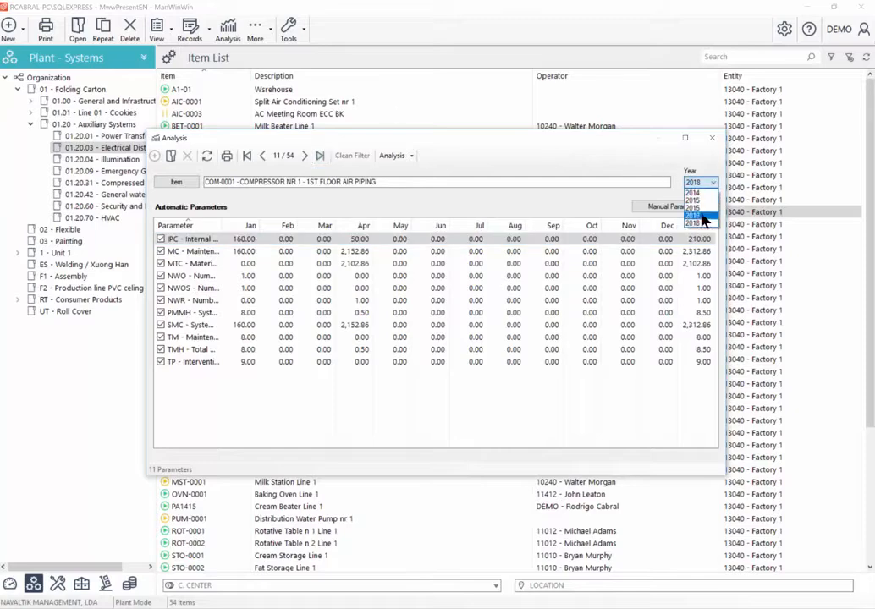
pyautogui.click(706, 219)
# Preview the printable Automatic Parameters report for COM-0001 and close both the report and the analysis
pyautogui.click(227, 156)
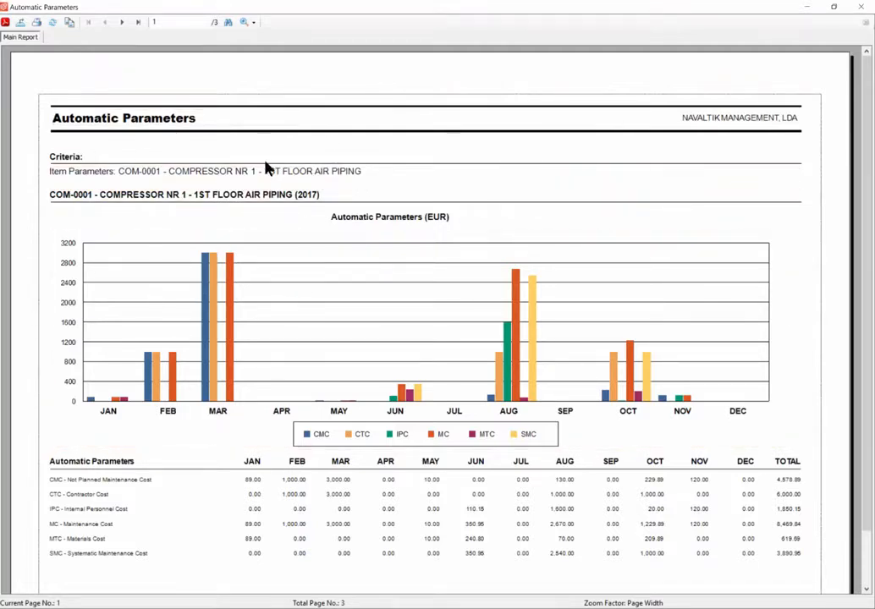
pyautogui.press('Escape')
pyautogui.press('Escape')
pyautogui.press('Escape')
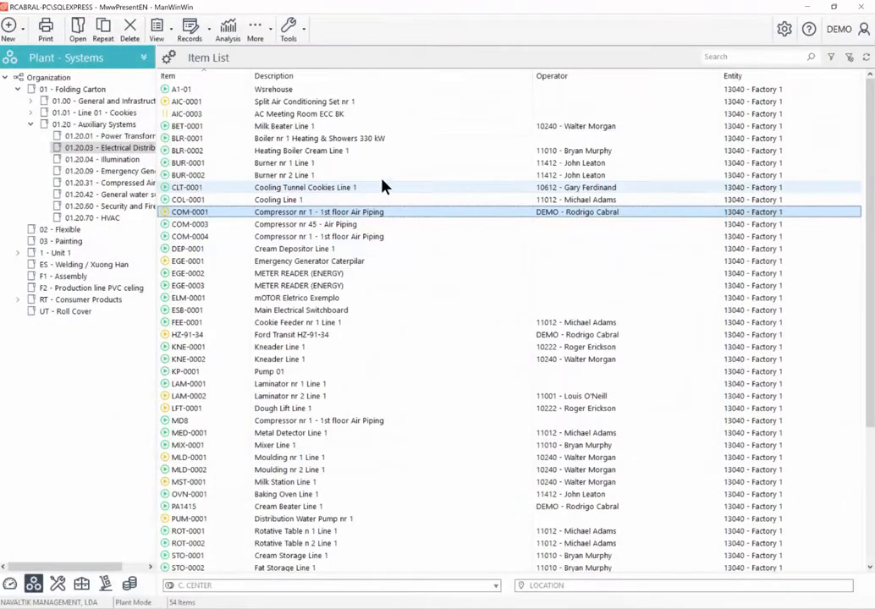
pyautogui.rightClick(85, 124)
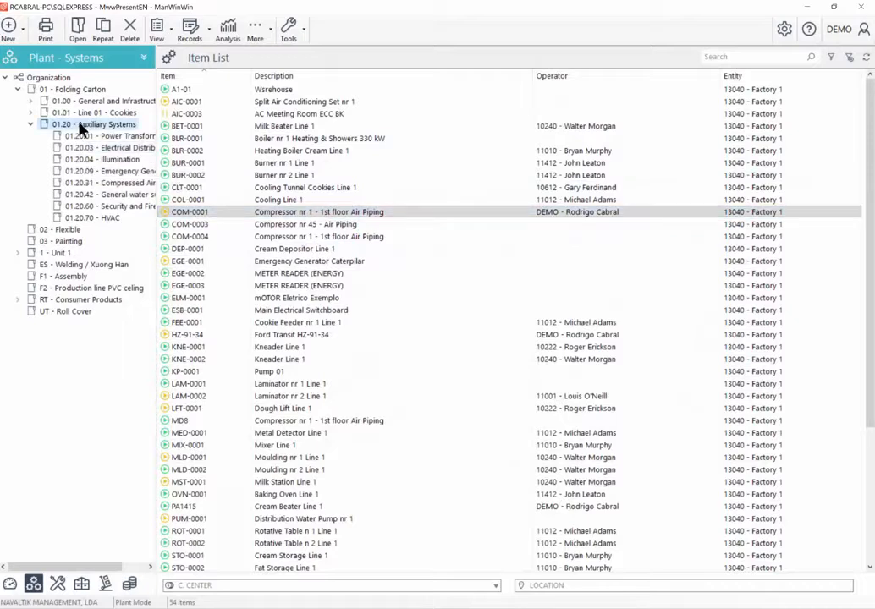
pyautogui.rightClick(41, 79)
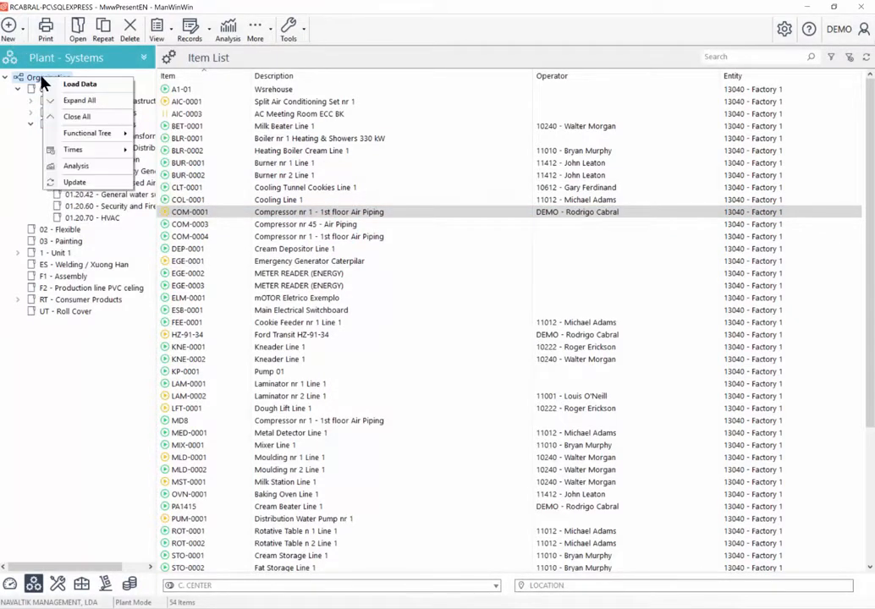
pyautogui.click(75, 117)
pyautogui.doubleClick(38, 78)
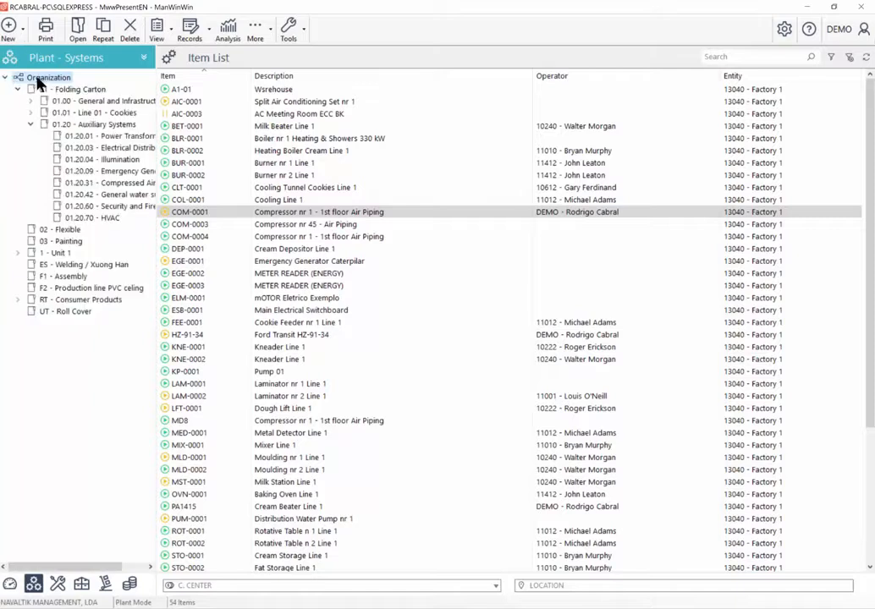
pyautogui.rightClick(36, 79)
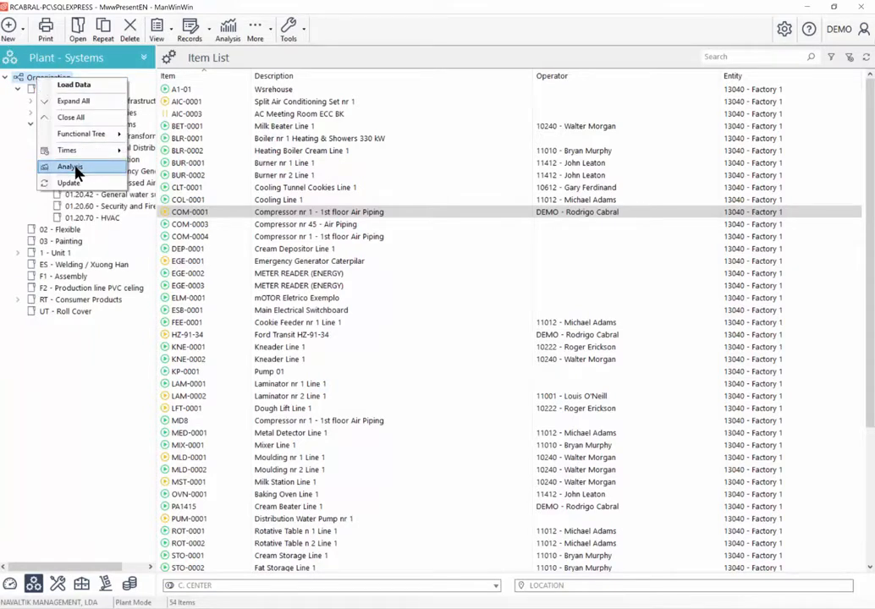
pyautogui.click(107, 398)
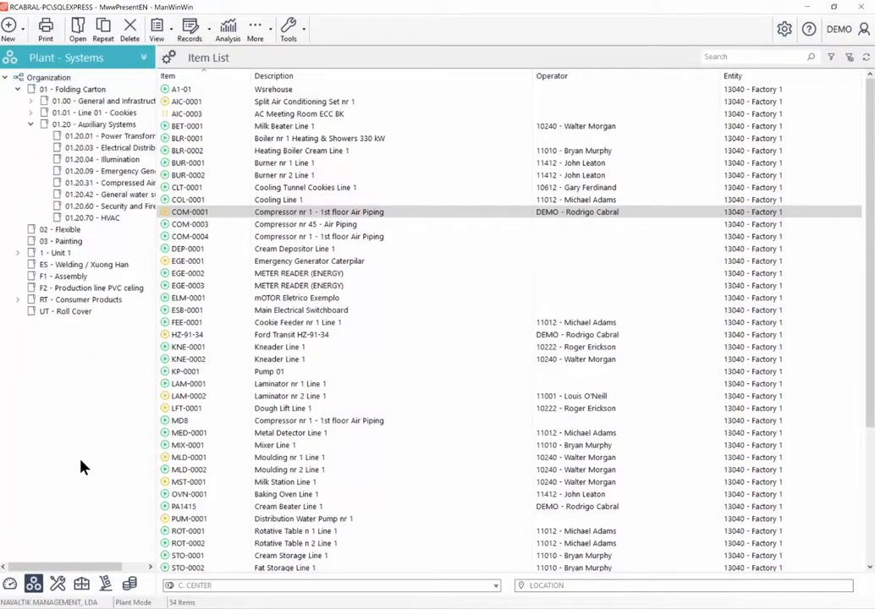
# Switch to the dashboard and examine the plant state, work order, maintenance cost and stock value charts
pyautogui.click(10, 584)
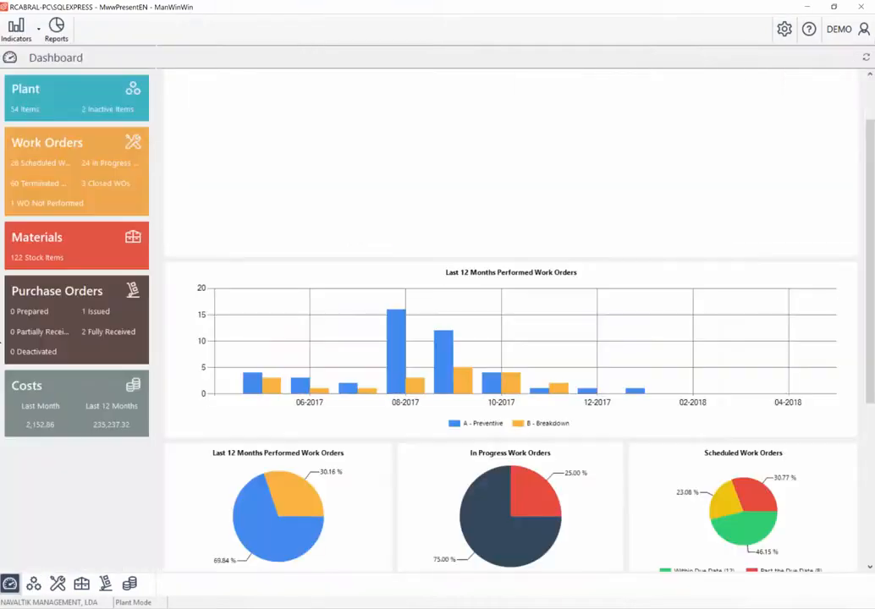
pyautogui.scroll(2, 520, 233)
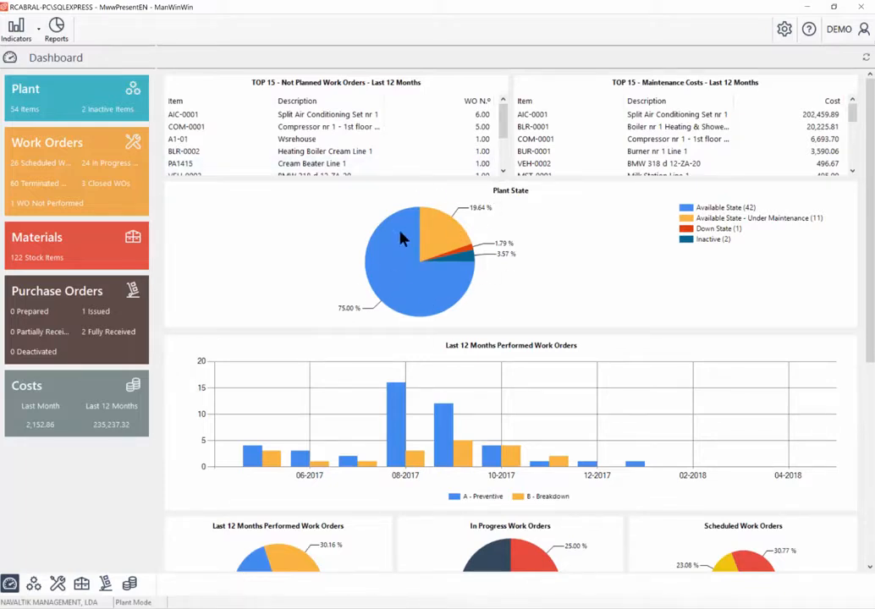
pyautogui.scroll(-3, 378, 255)
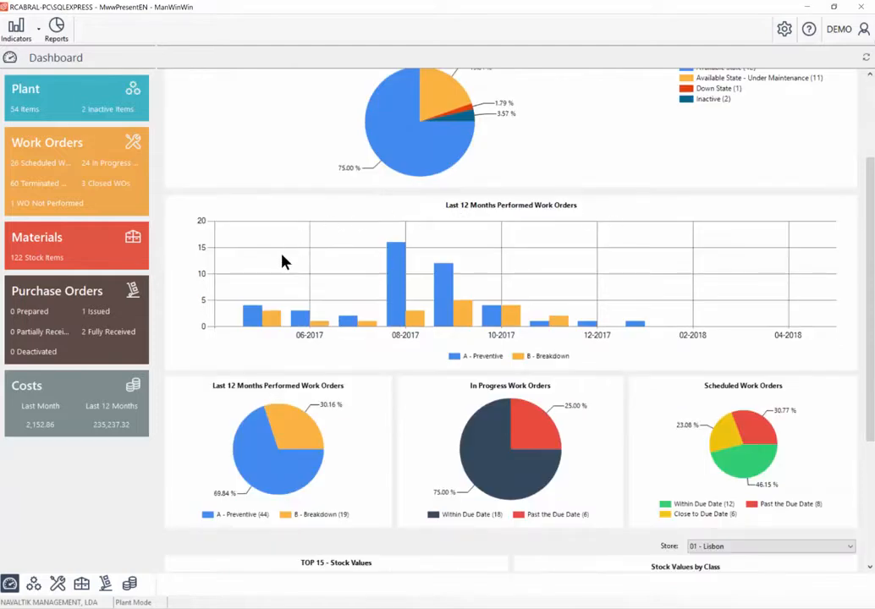
pyautogui.scroll(-2, 340, 248)
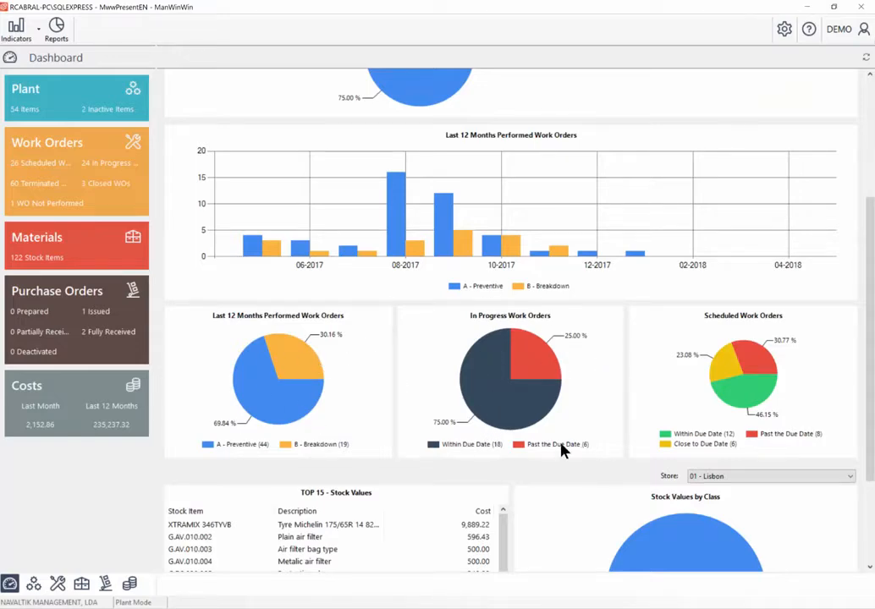
pyautogui.scroll(-3, 465, 402)
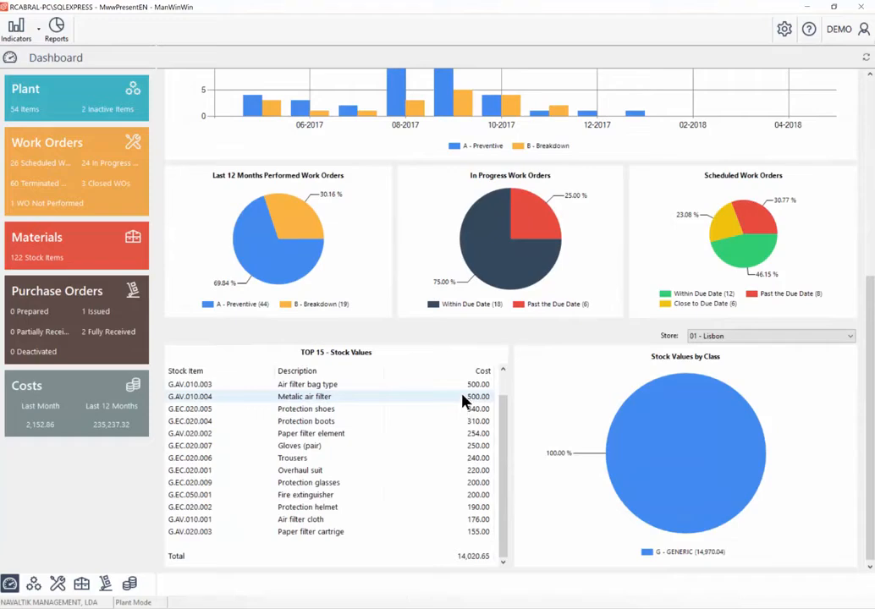
pyautogui.scroll(2, 463, 401)
pyautogui.scroll(7, 581, 282)
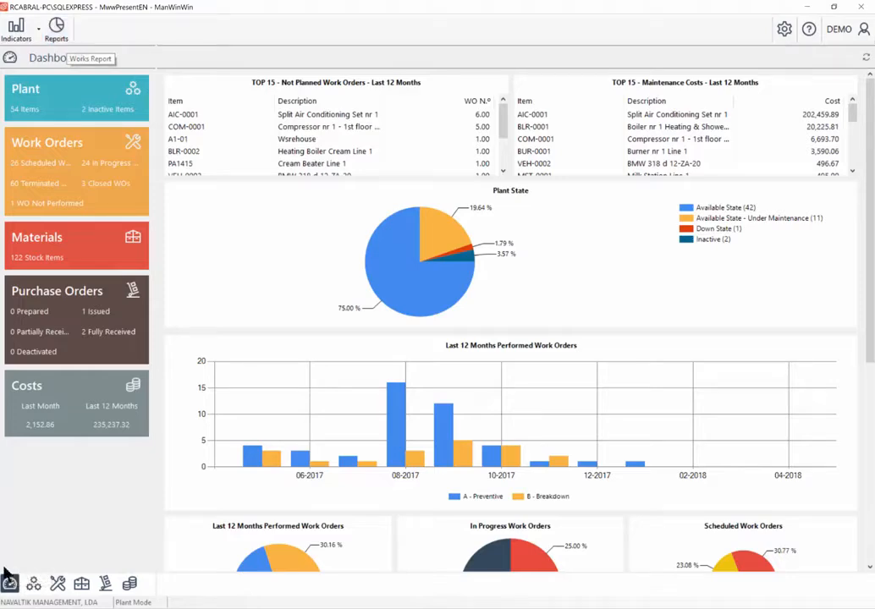
pyautogui.click(33, 584)
pyautogui.rightClick(64, 80)
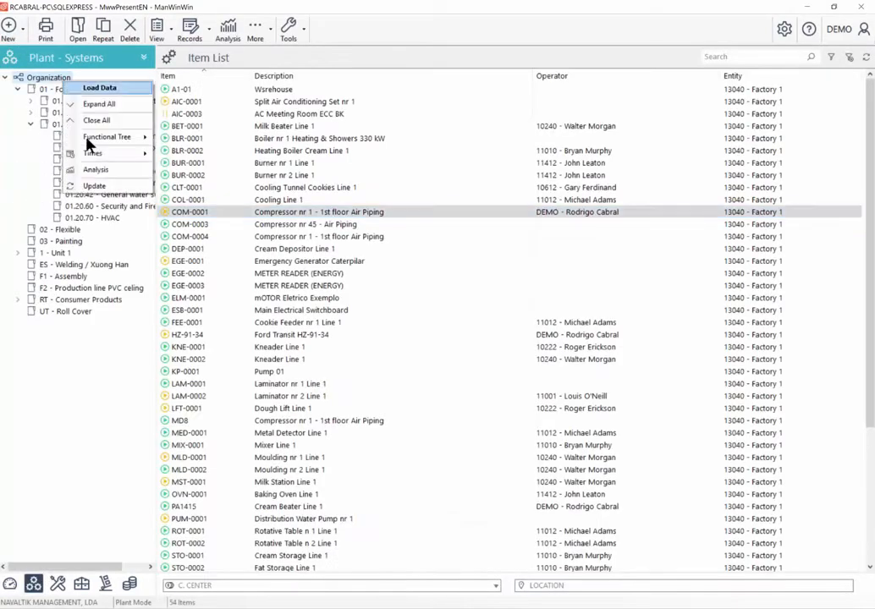
pyautogui.click(9, 583)
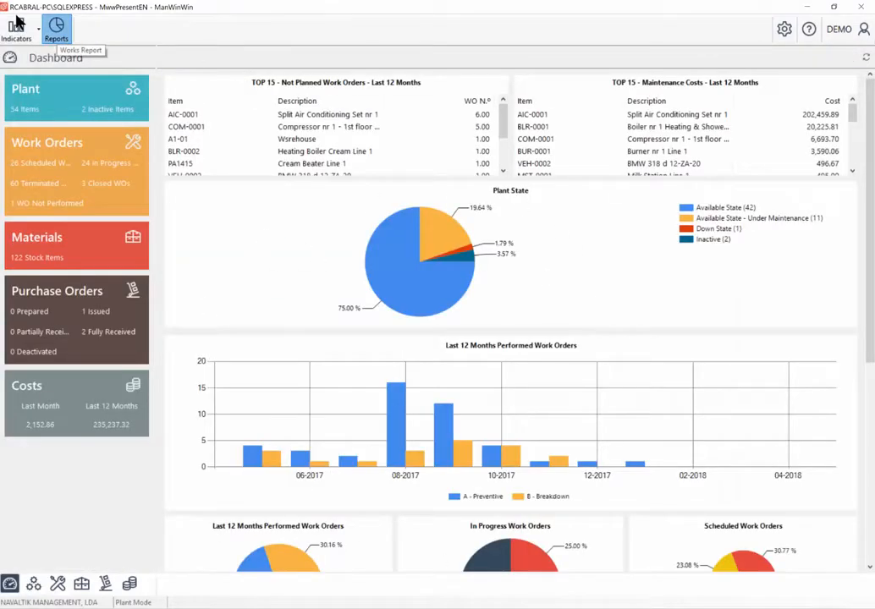
# Open the Works Report settings and review the available grouping options for the Costs and Work Orders report types
pyautogui.click(57, 28)
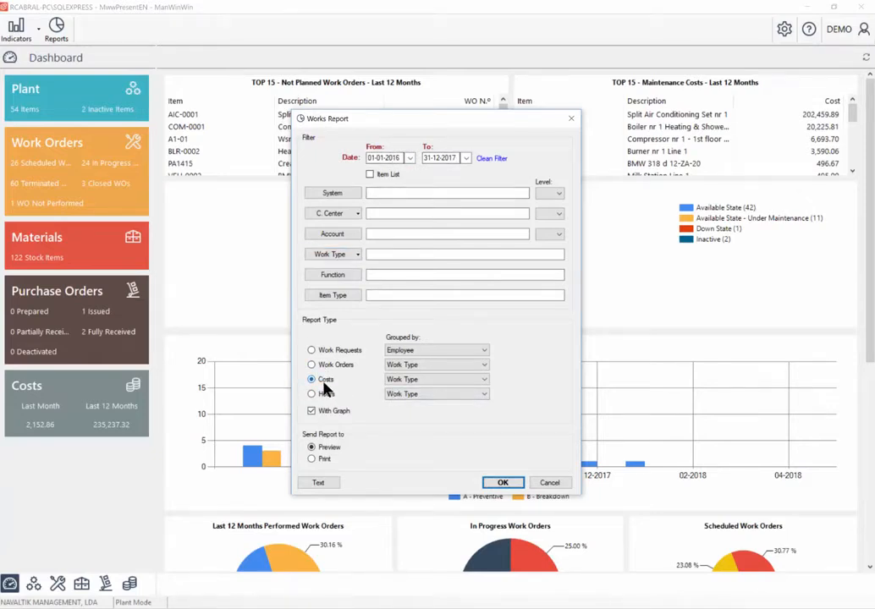
pyautogui.click(425, 381)
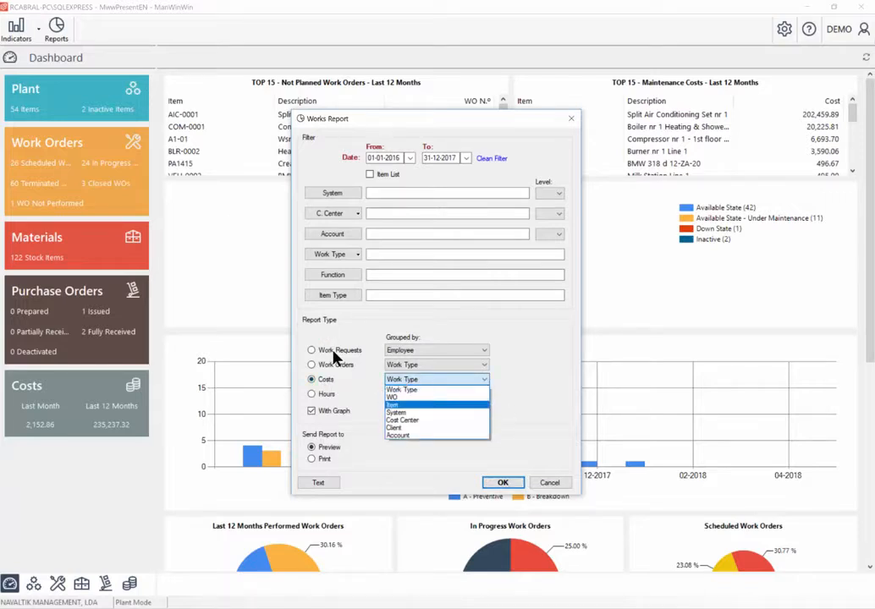
pyautogui.click(334, 359)
pyautogui.click(332, 355)
pyautogui.click(326, 365)
pyautogui.click(412, 364)
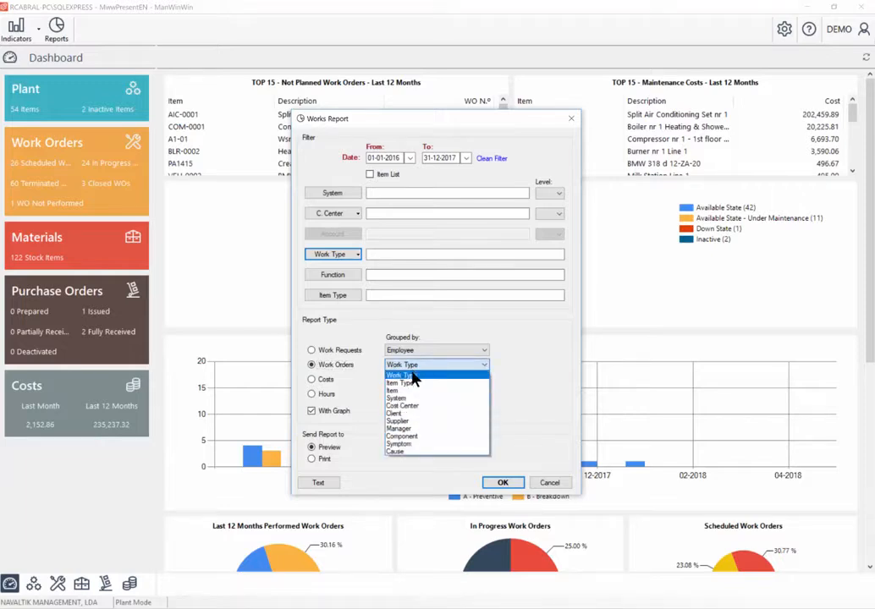
# Preview the Costs report grouped by Work Type with its graphs and close the preview
pyautogui.click(326, 379)
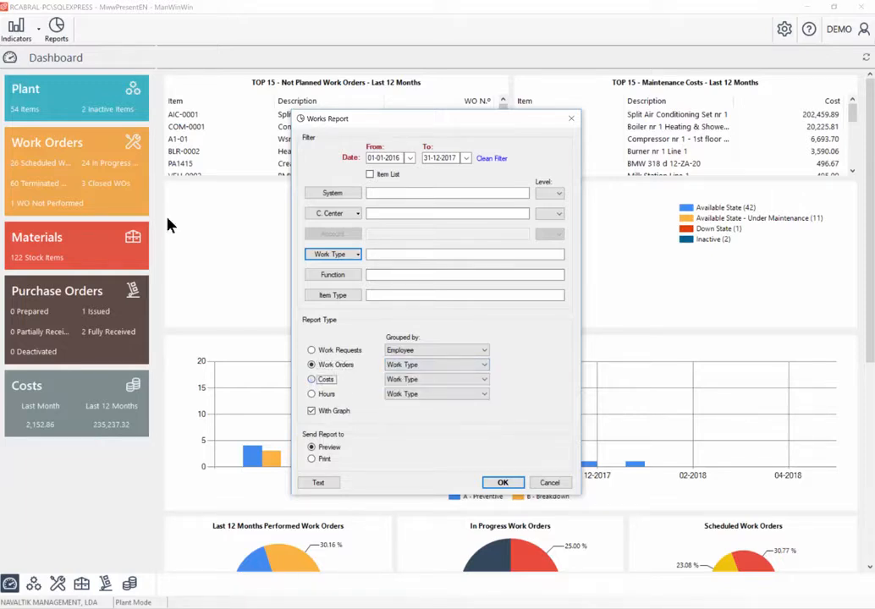
pyautogui.click(503, 481)
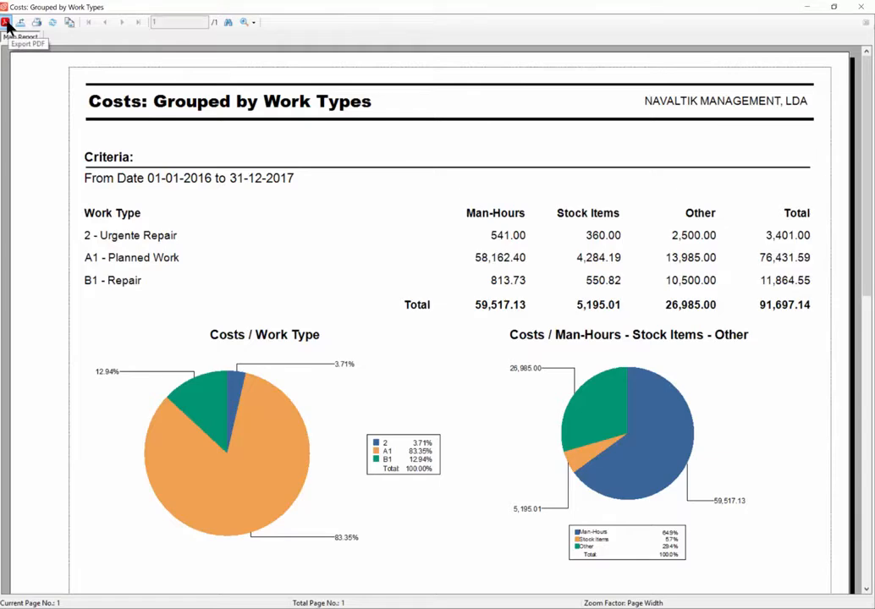
pyautogui.press('Escape')
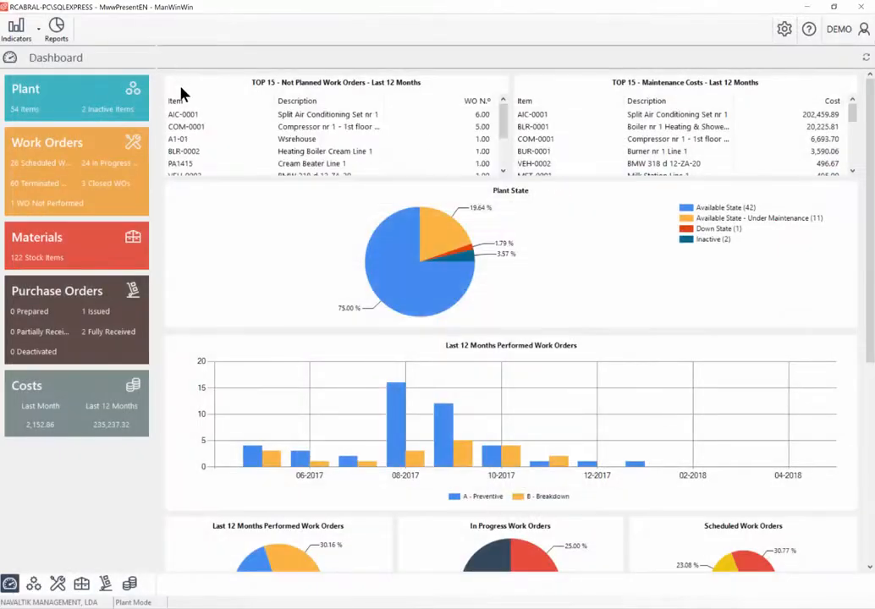
# Open the Custom Indicators list and select the Mean Time to Repair (MTTR) indicator
pyautogui.click(6, 25)
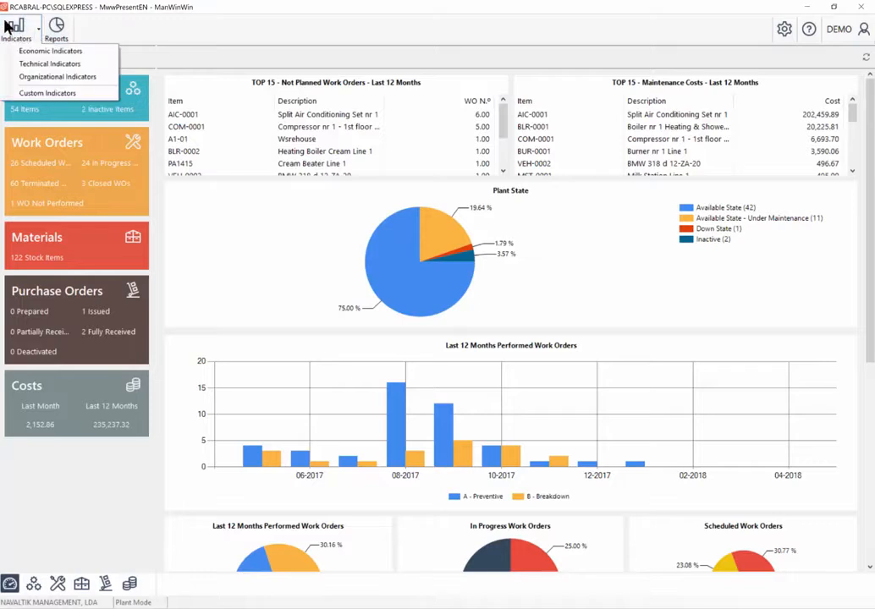
pyautogui.click(34, 95)
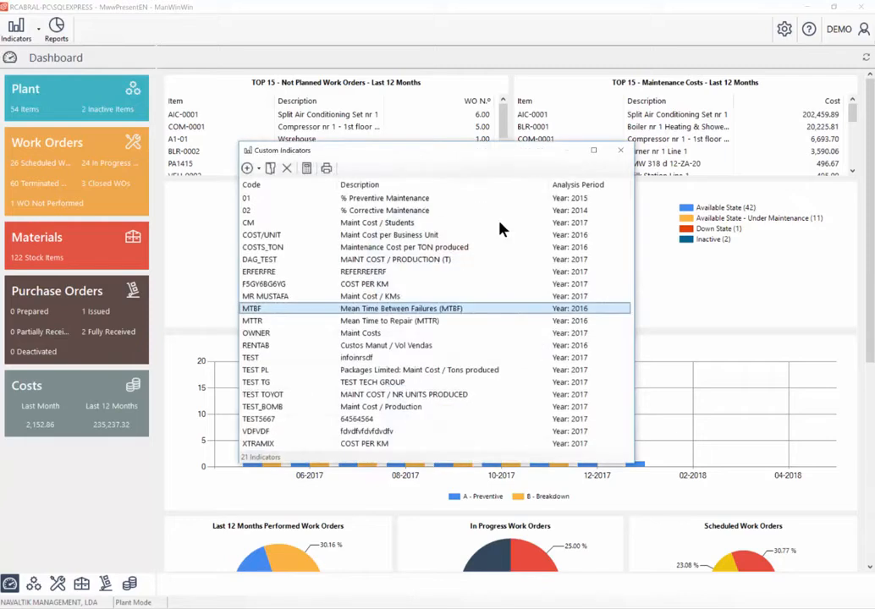
pyautogui.click(263, 322)
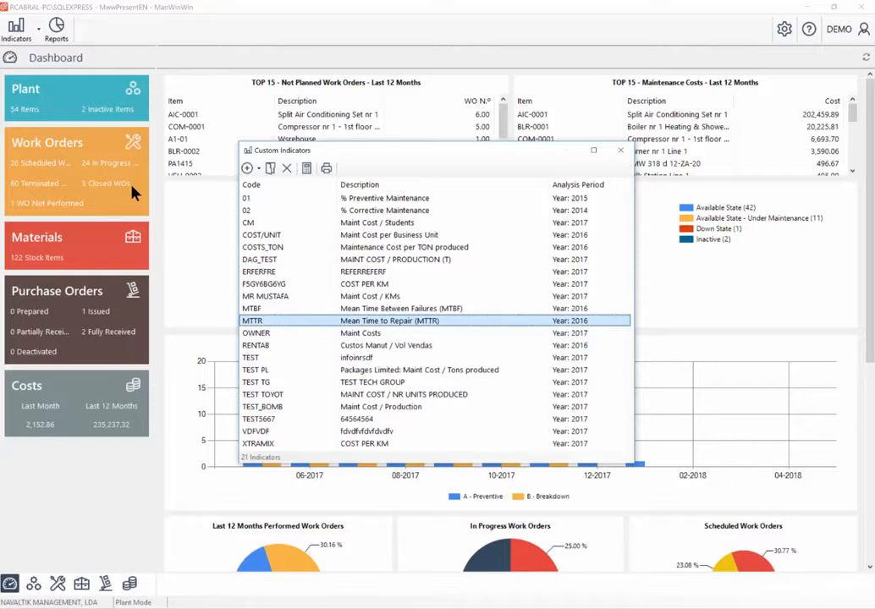
# Create a new simple custom indicator with code OWN KPI and description Maint Cost / Production (T)
pyautogui.click(256, 168)
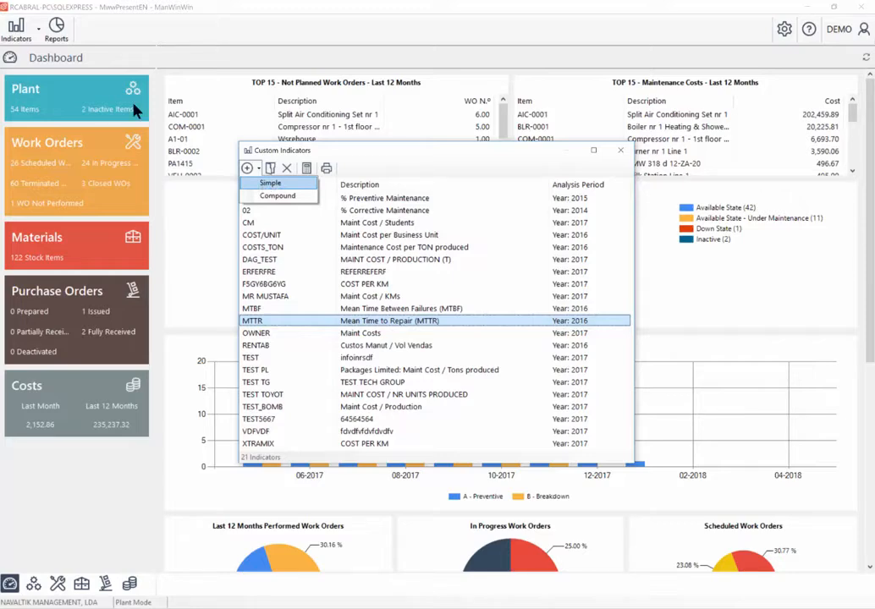
pyautogui.click(264, 186)
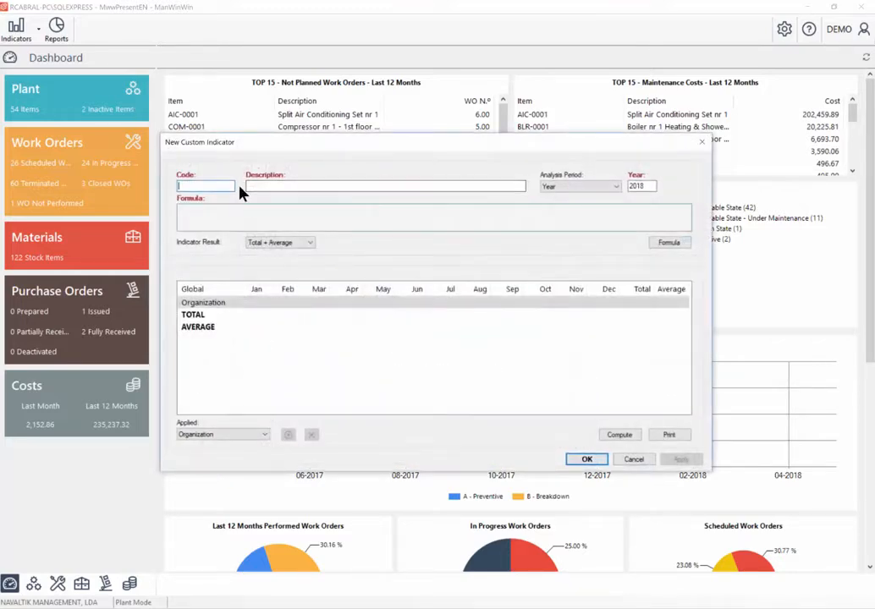
pyautogui.write('0WN KPI')
pyautogui.click(254, 186)
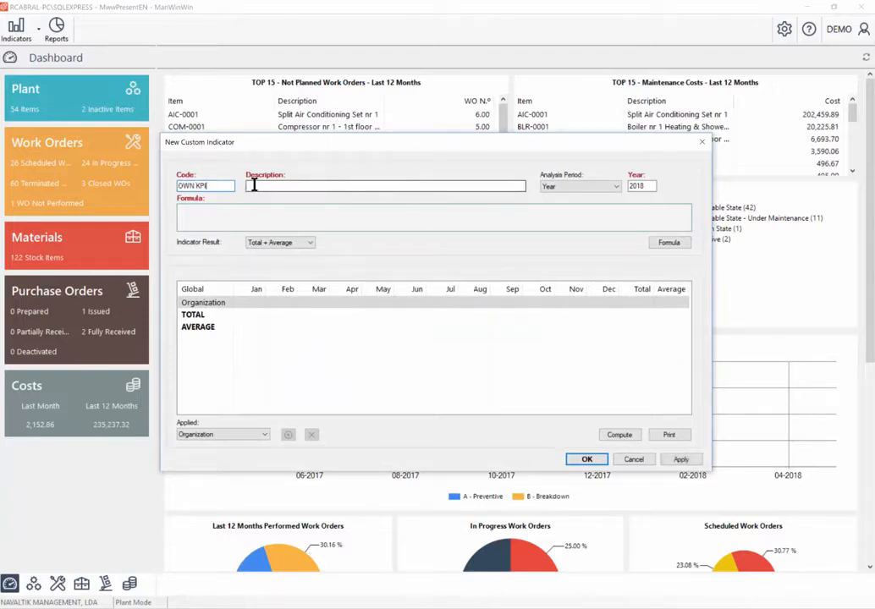
pyautogui.write('Maint Cost /')
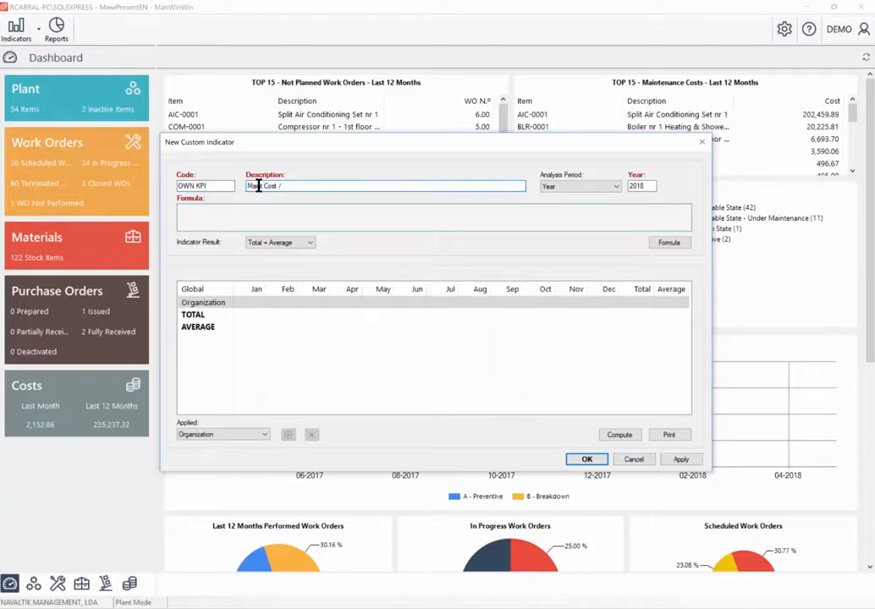
pyautogui.write(' Prodcution')
pyautogui.hotkey('ctrl', 'shift', 'Left')
pyautogui.write('Production')
# Build the indicator's formula as automatic parameter MC divided by manual parameter PROD and save the indicator
pyautogui.click(669, 242)
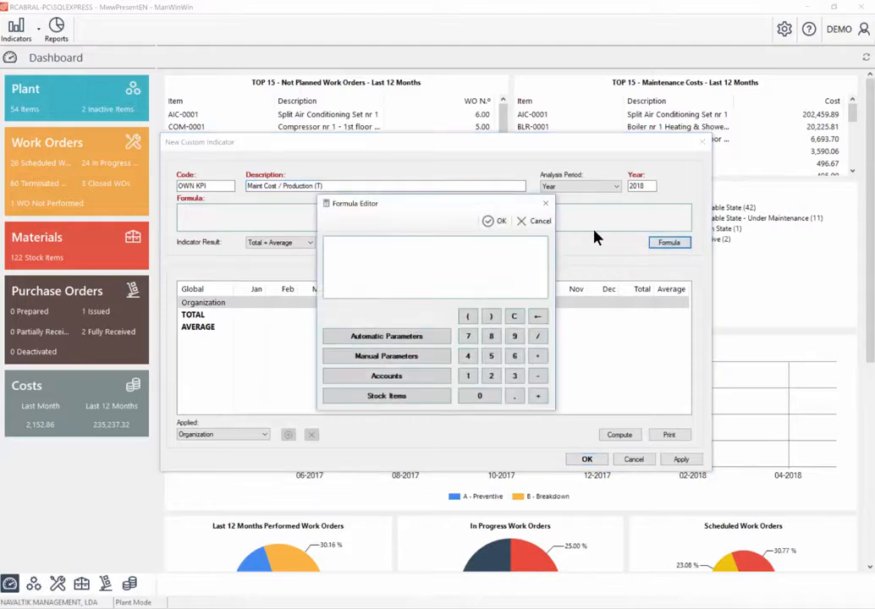
pyautogui.click(387, 336)
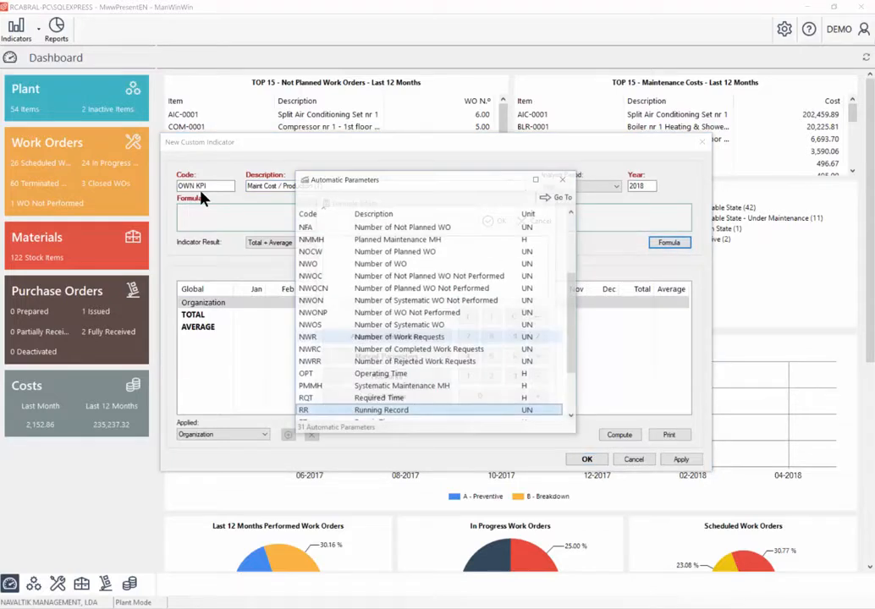
pyautogui.scroll(3, 380, 327)
pyautogui.doubleClick(385, 313)
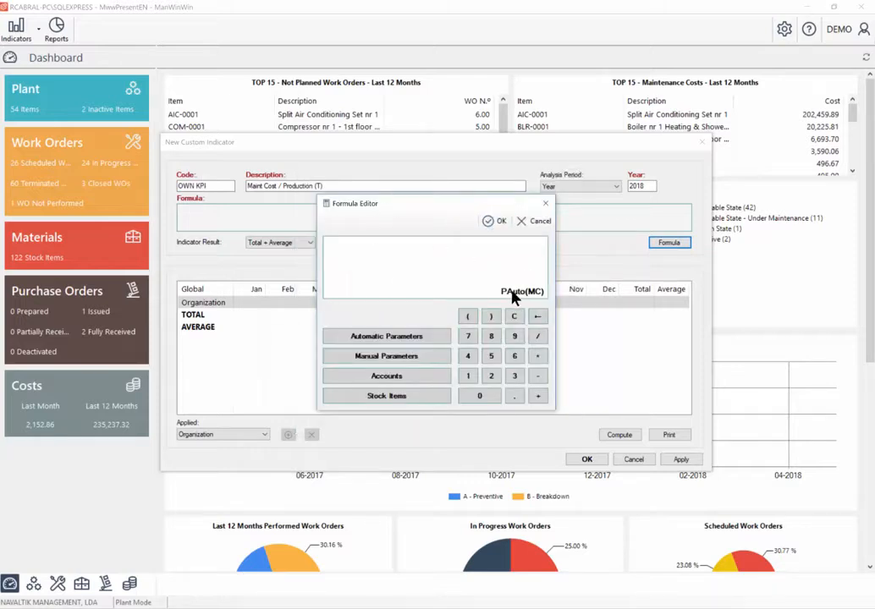
pyautogui.click(538, 337)
pyautogui.click(391, 356)
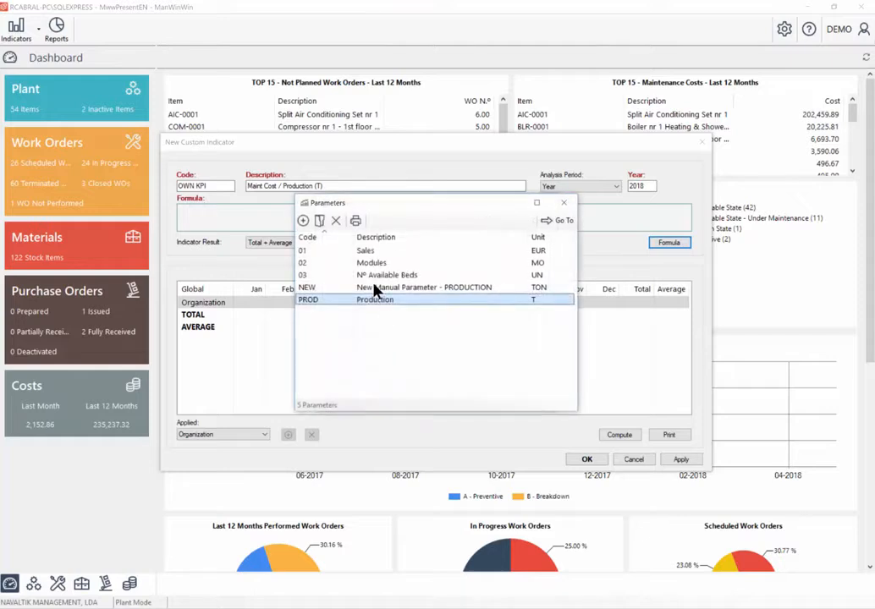
pyautogui.doubleClick(382, 300)
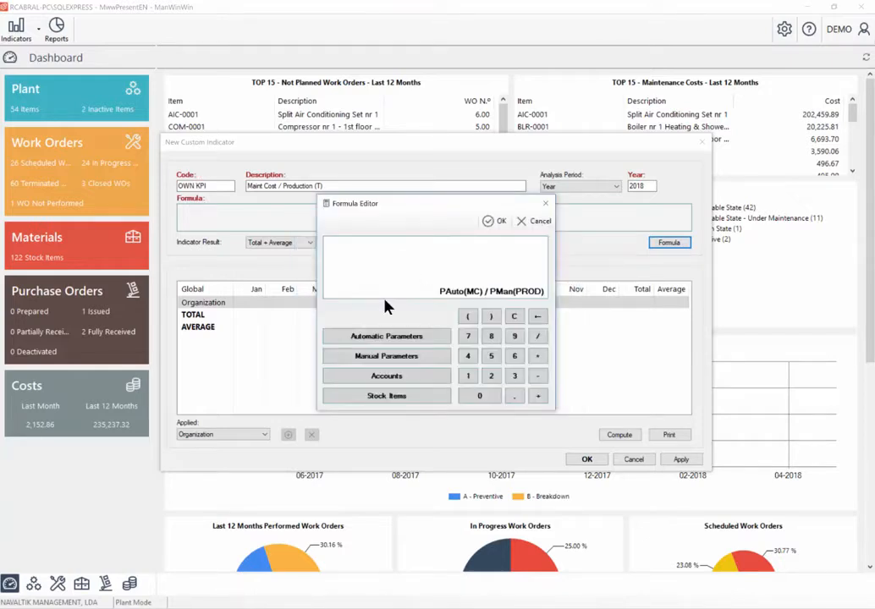
pyautogui.click(495, 221)
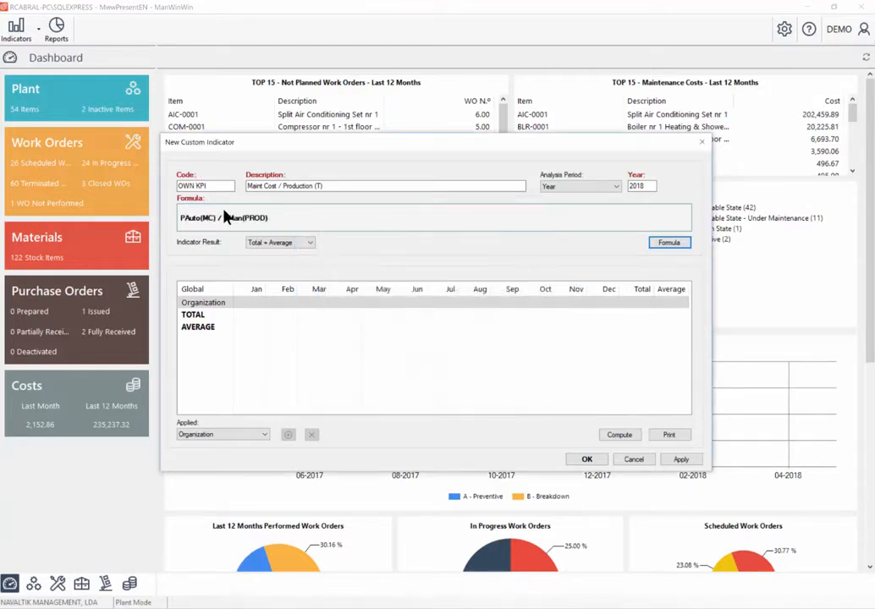
pyautogui.click(587, 459)
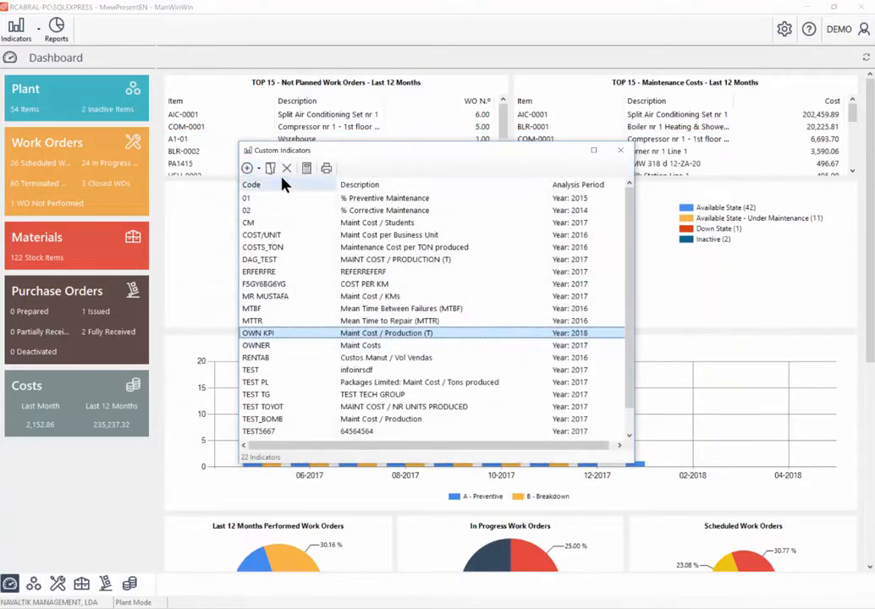
# Start a new custom indicator with code OWN KPI 2 and description Maint Cost / Running Hours
pyautogui.click(247, 168)
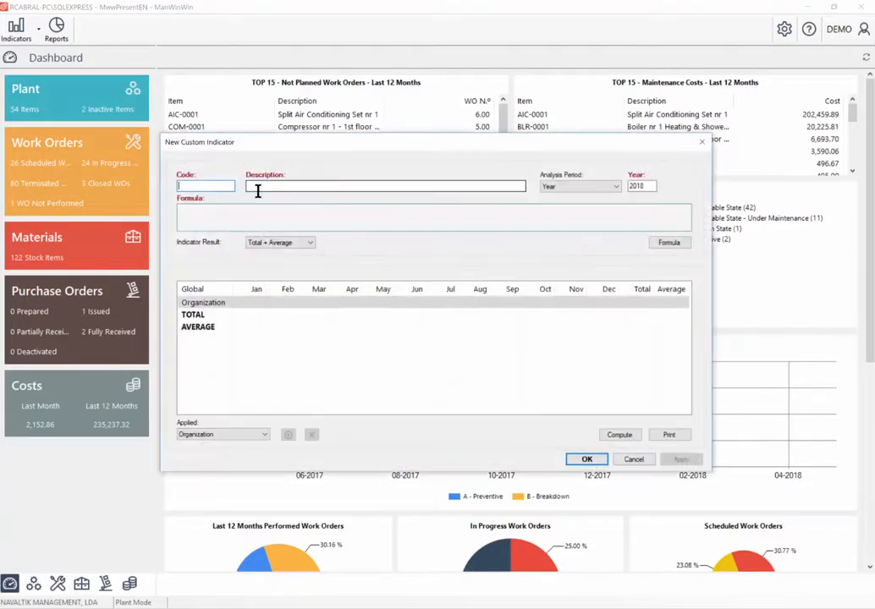
pyautogui.write('O')
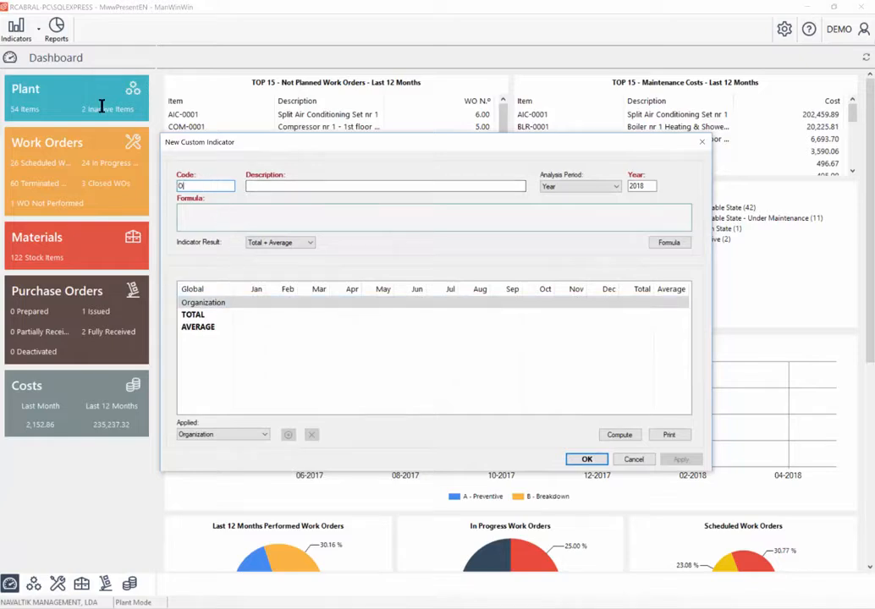
pyautogui.write('WN KPI 2')
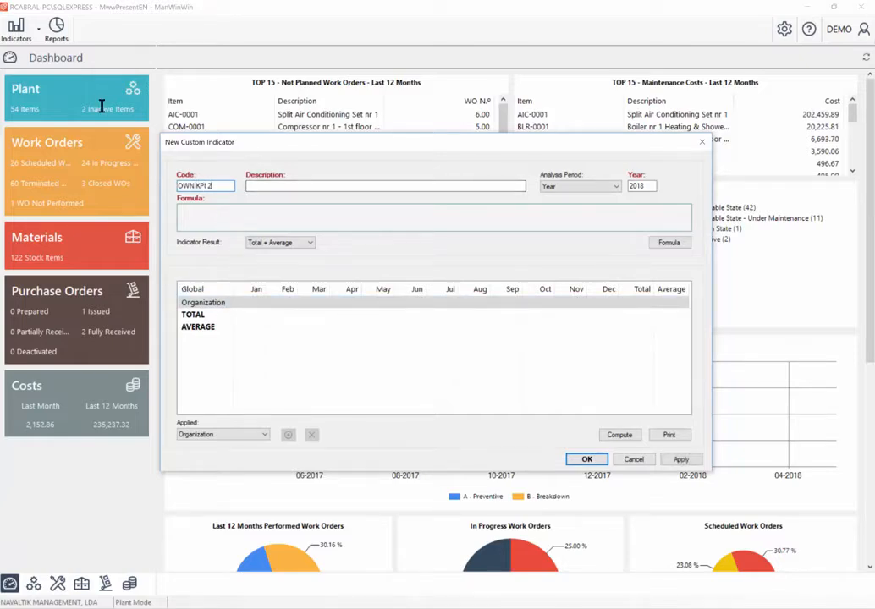
pyautogui.press('Tab')
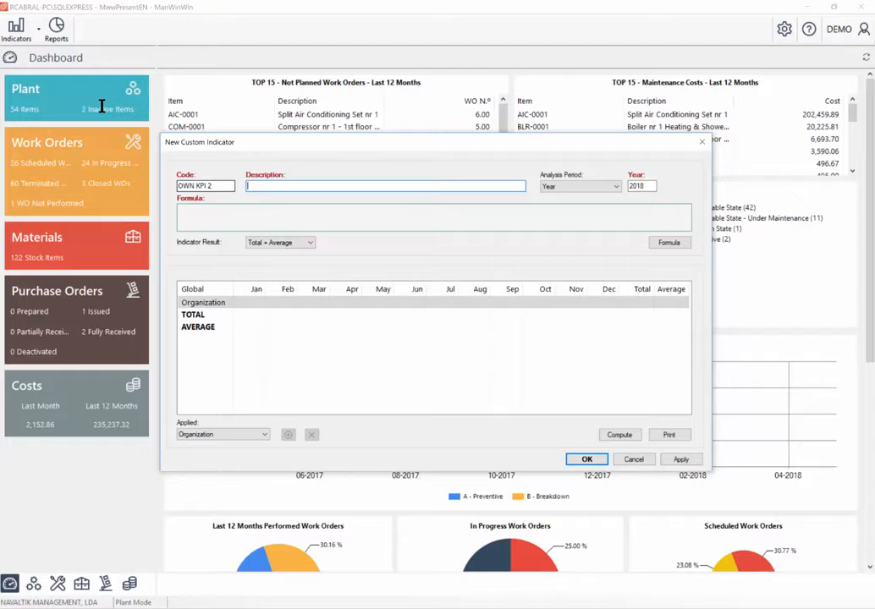
pyautogui.write('Maint Cost / Running Hours')
pyautogui.click(197, 303)
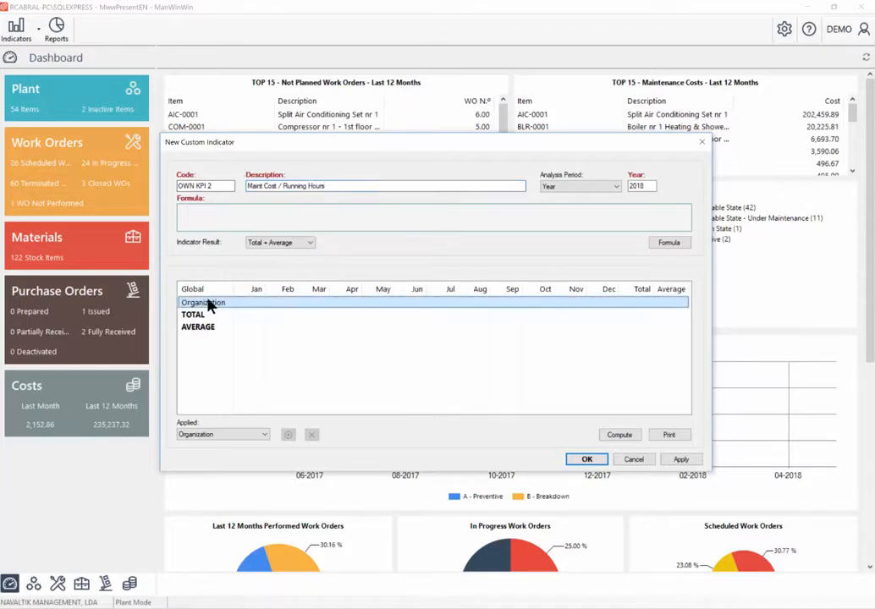
# Build the indicator's formula as automatic parameter MC (Maintenance Cost) divided by automatic parameter RR (Running Record)
pyautogui.click(668, 243)
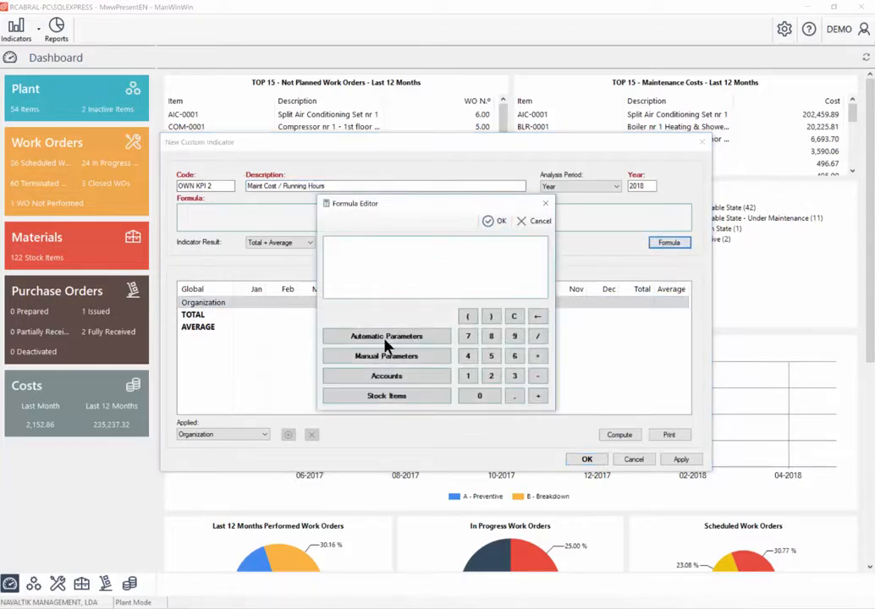
pyautogui.click(383, 338)
pyautogui.press('Return')
pyautogui.click(386, 336)
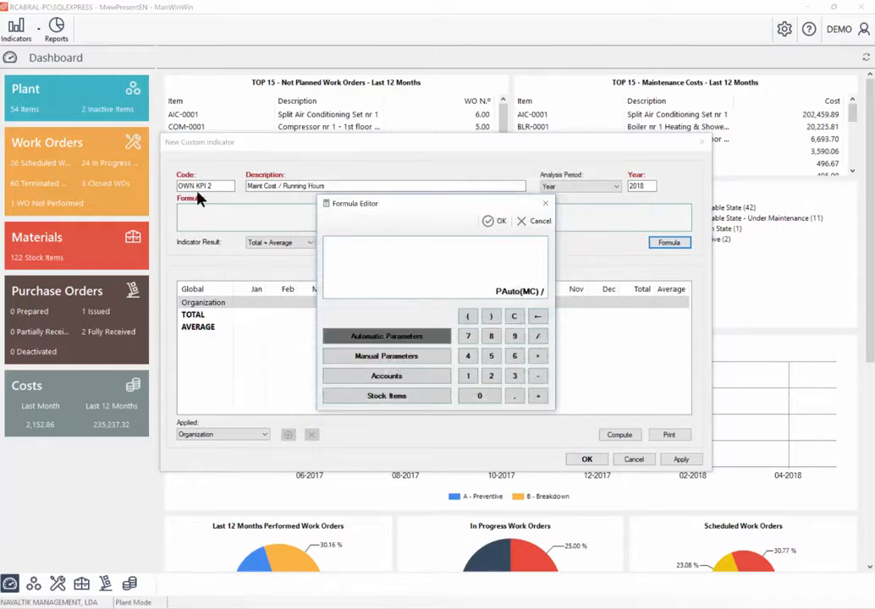
pyautogui.scroll(-2, 406, 314)
pyautogui.scroll(2, 406, 313)
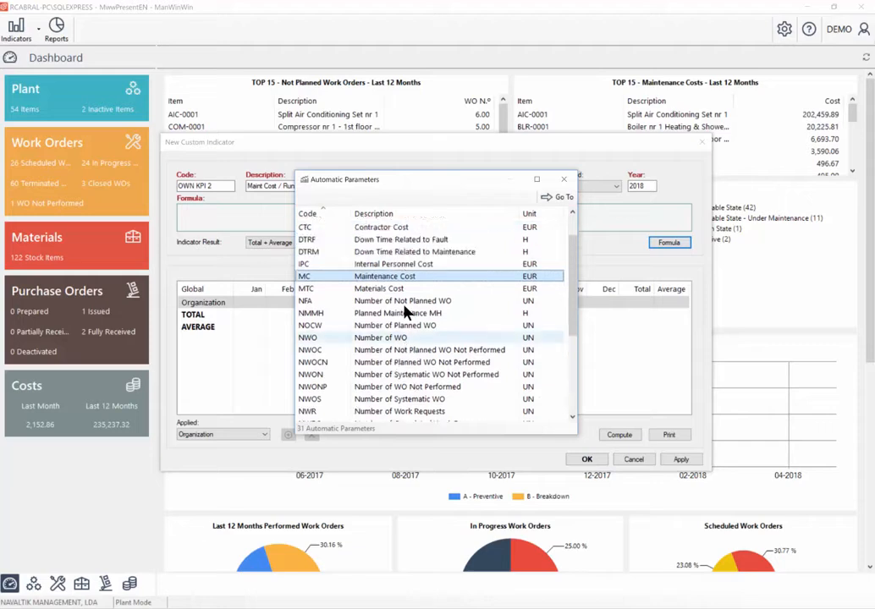
pyautogui.scroll(-5, 406, 313)
pyautogui.click(404, 337)
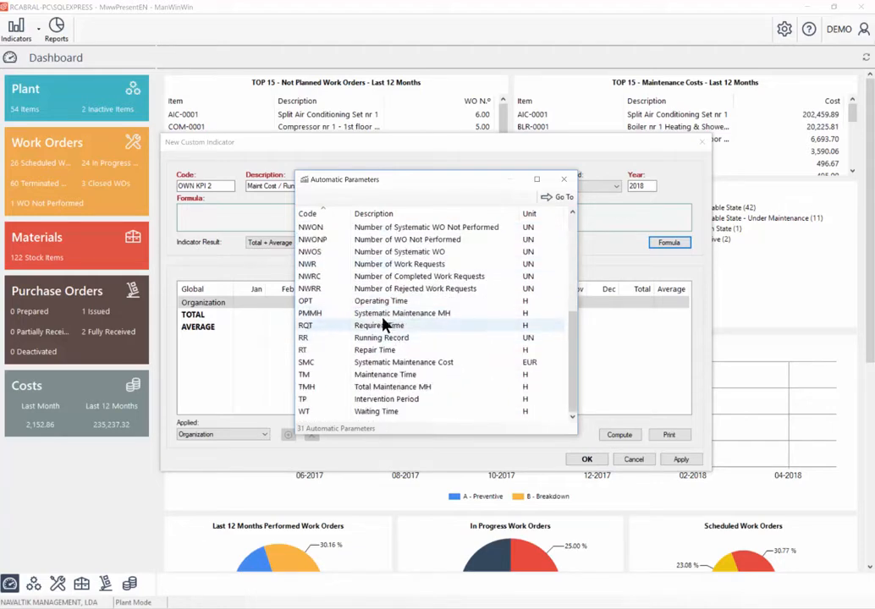
pyautogui.doubleClick(375, 338)
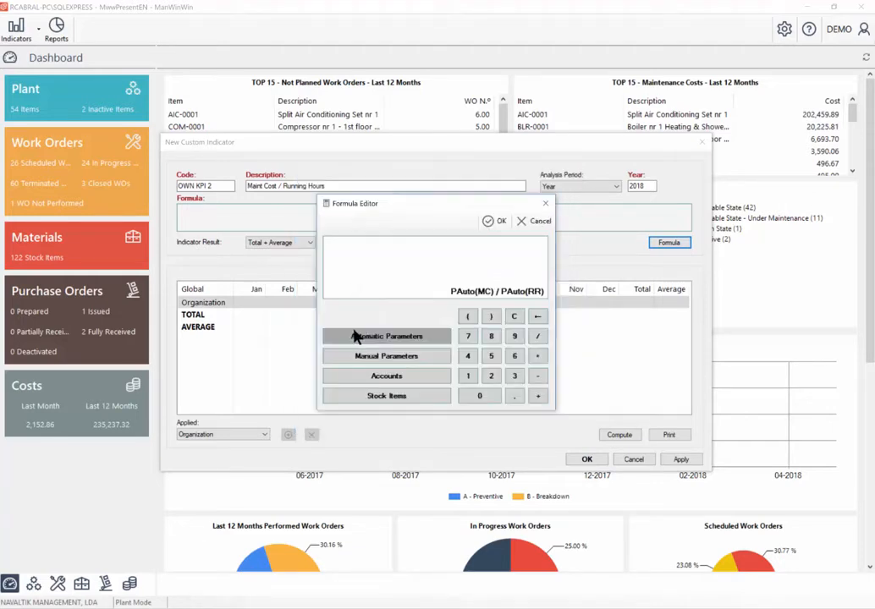
pyautogui.click(491, 222)
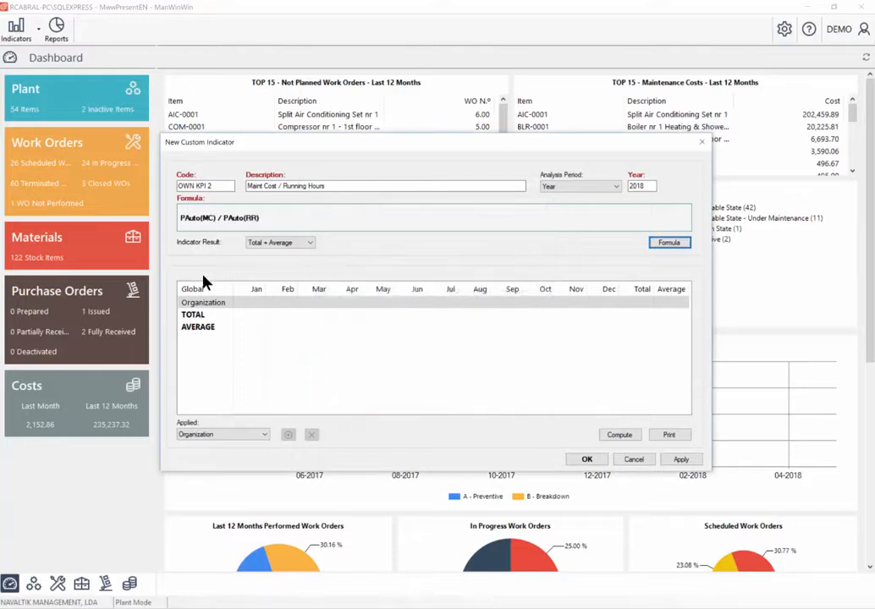
# Apply the indicator to Items and add the compressors COM-0001, COM-0003 and COM-0004
pyautogui.click(215, 304)
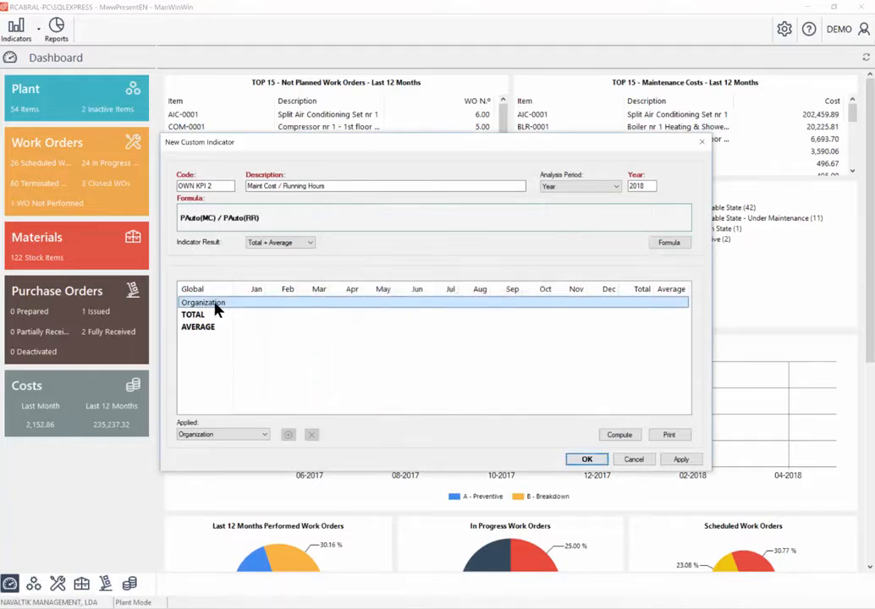
pyautogui.click(259, 435)
pyautogui.click(196, 462)
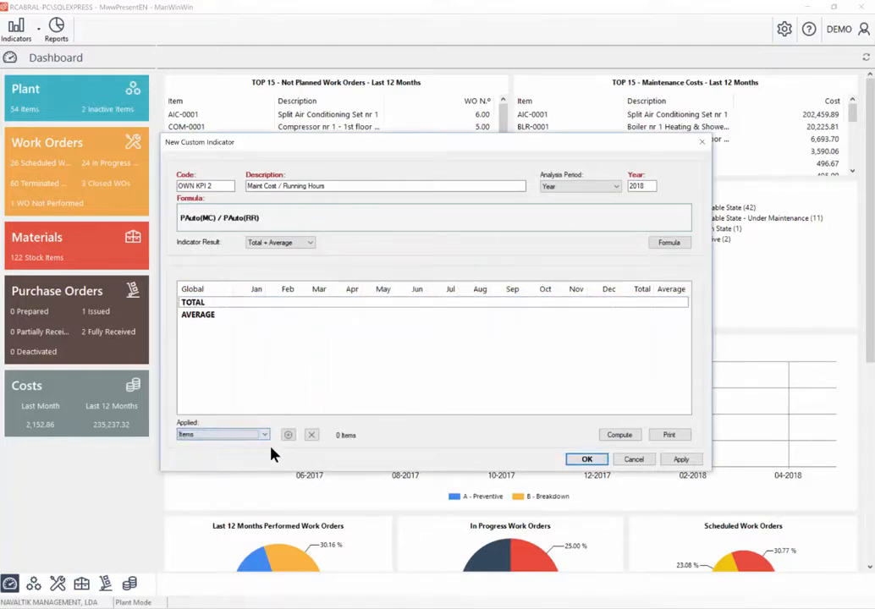
pyautogui.click(288, 435)
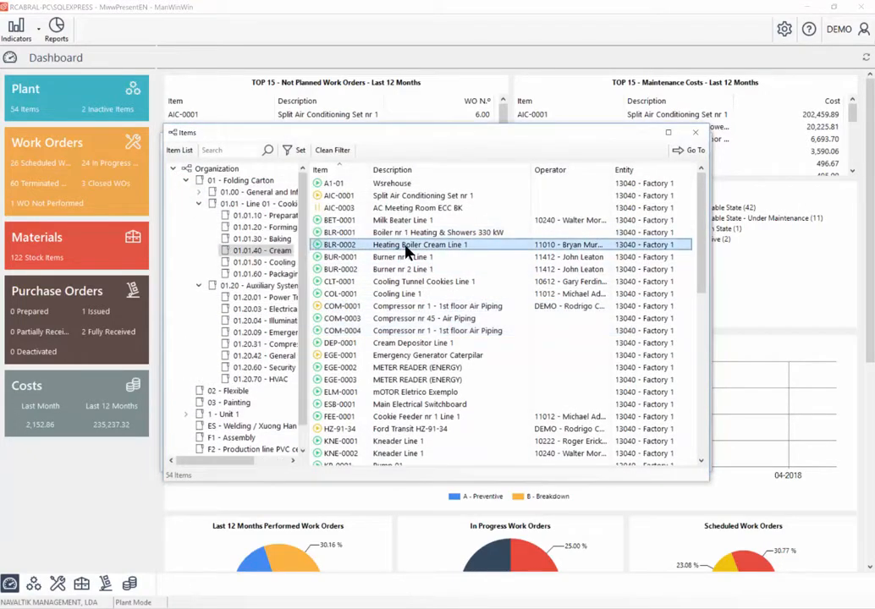
pyautogui.click(396, 306)
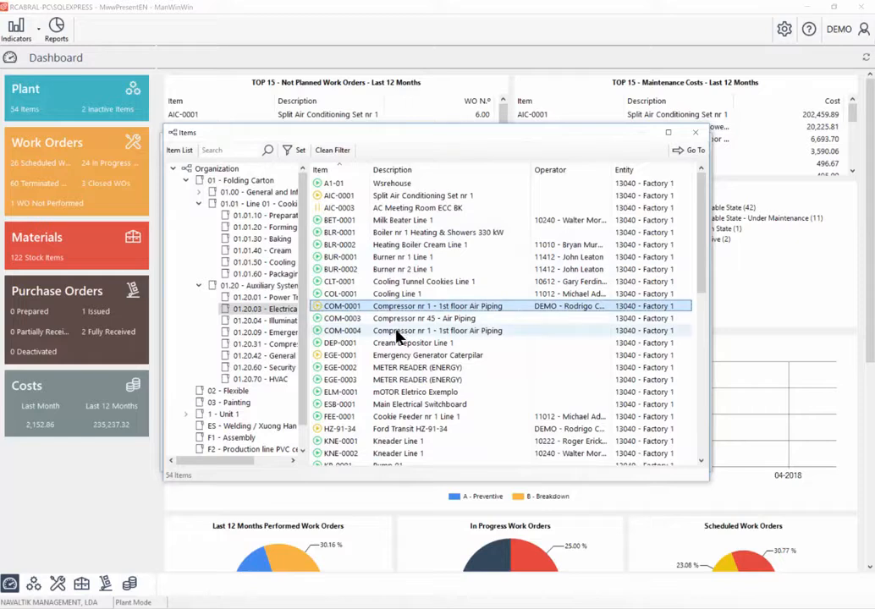
pyautogui.keyDown('shift'); pyautogui.click(397, 331); pyautogui.keyUp('shift')
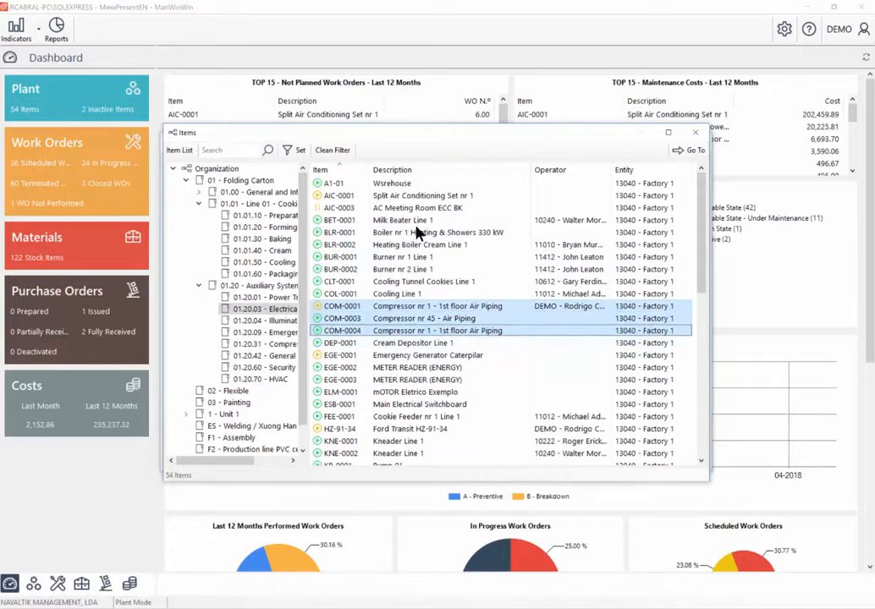
pyautogui.click(390, 197)
pyautogui.keyDown('shift'); pyautogui.click(386, 209); pyautogui.keyUp('shift')
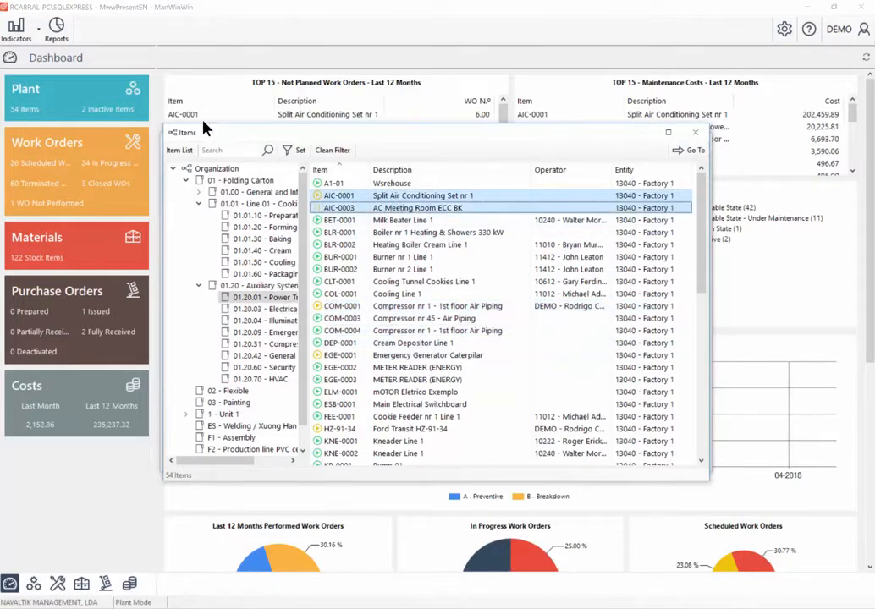
pyautogui.click(391, 307)
pyautogui.keyDown('shift'); pyautogui.click(389, 331); pyautogui.keyUp('shift')
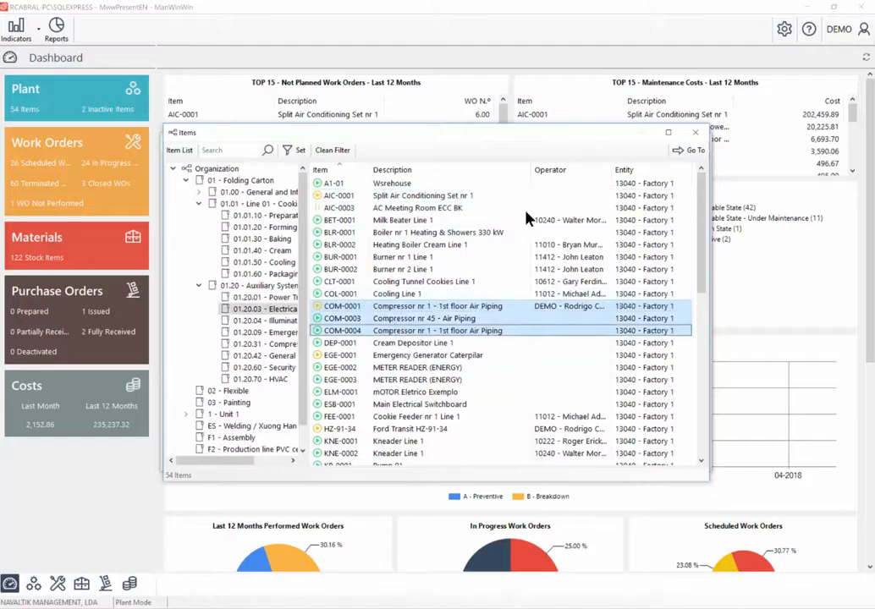
pyautogui.click(685, 151)
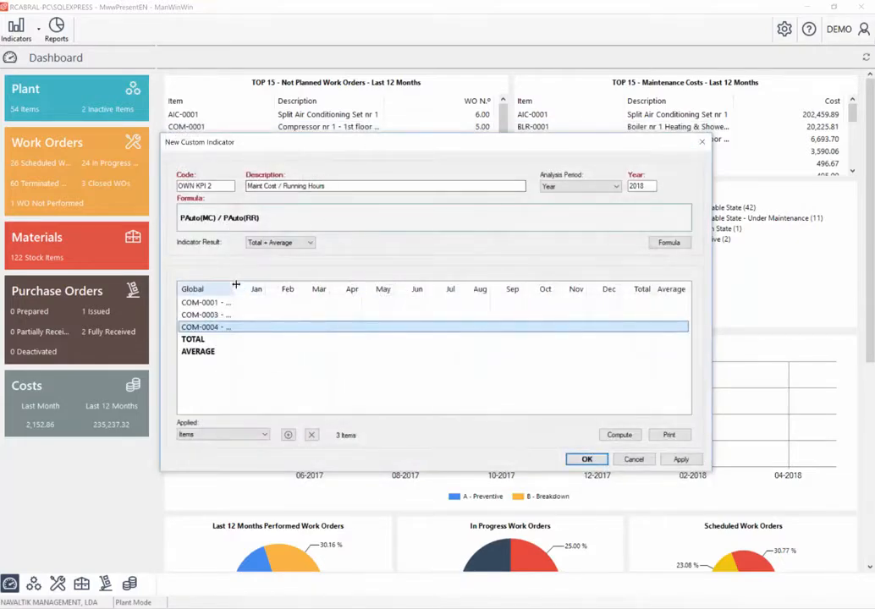
# Compute the indicator for the three compressors and close the indicator windows without saving
pyautogui.moveTo(234, 289); pyautogui.dragTo(298, 289)
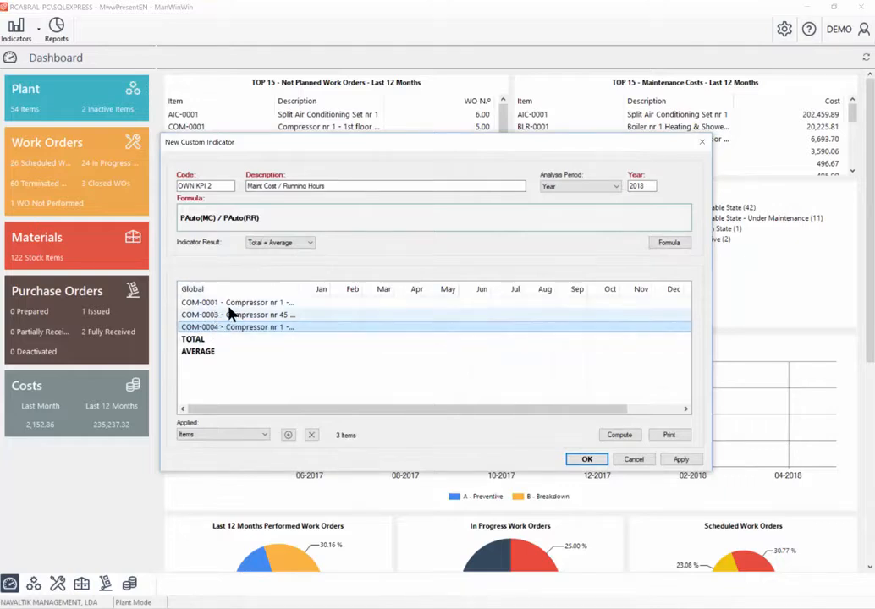
pyautogui.click(620, 436)
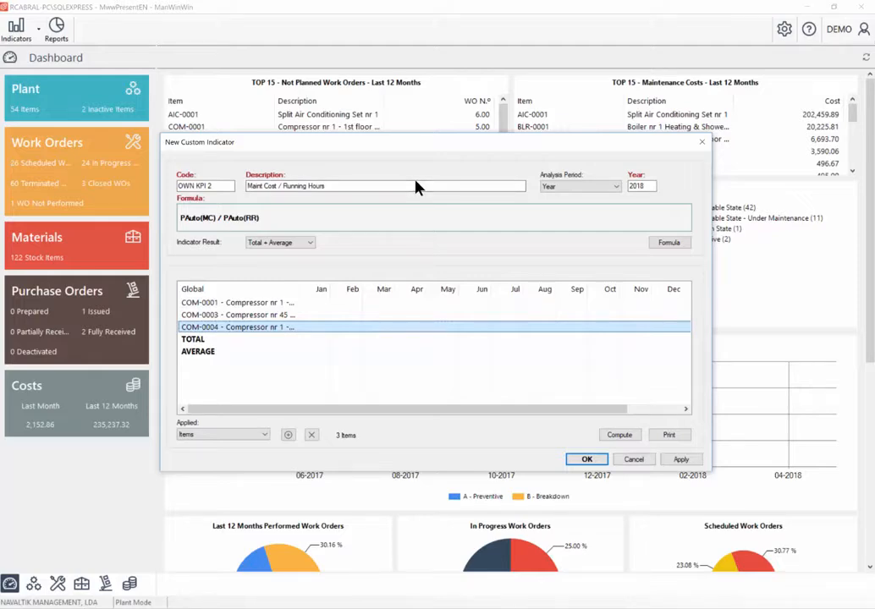
pyautogui.press('Escape')
pyautogui.press('Escape')
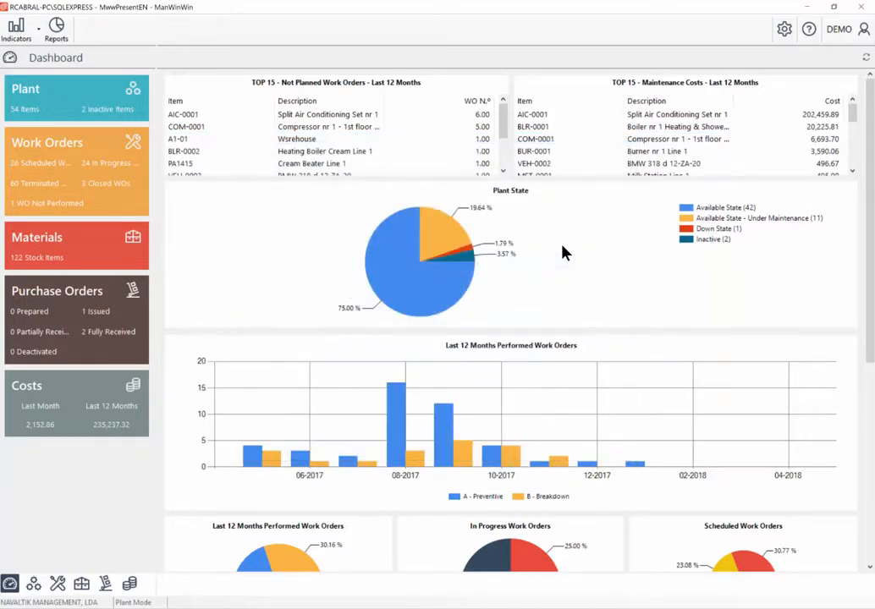
# Open the Plant item list, examine the Company and Plant configuration groups, and close the configuration
pyautogui.click(33, 584)
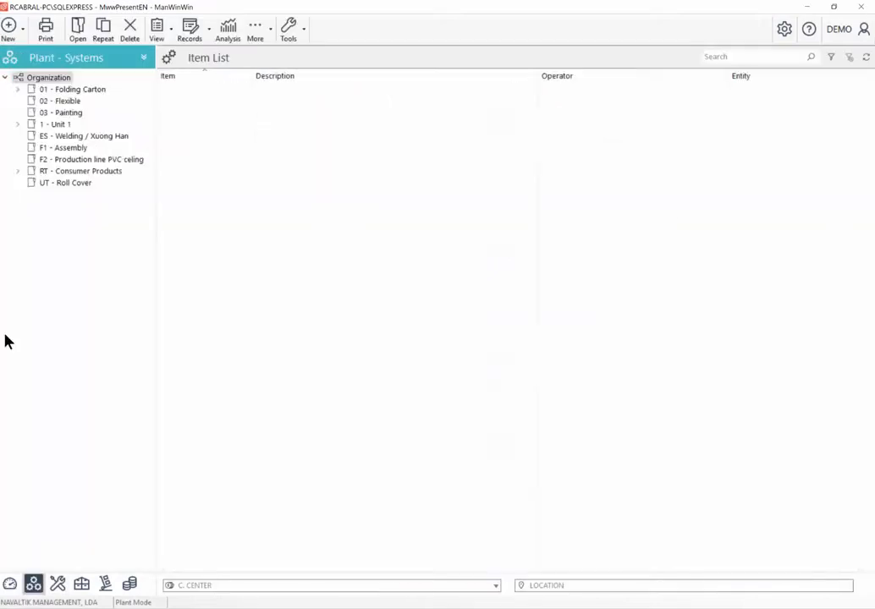
pyautogui.click(784, 28)
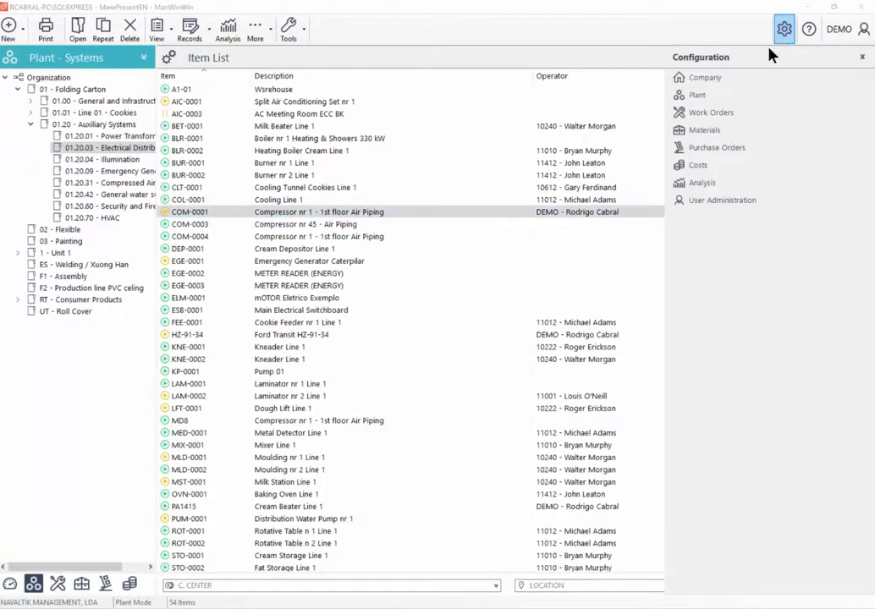
pyautogui.click(695, 95)
pyautogui.click(705, 77)
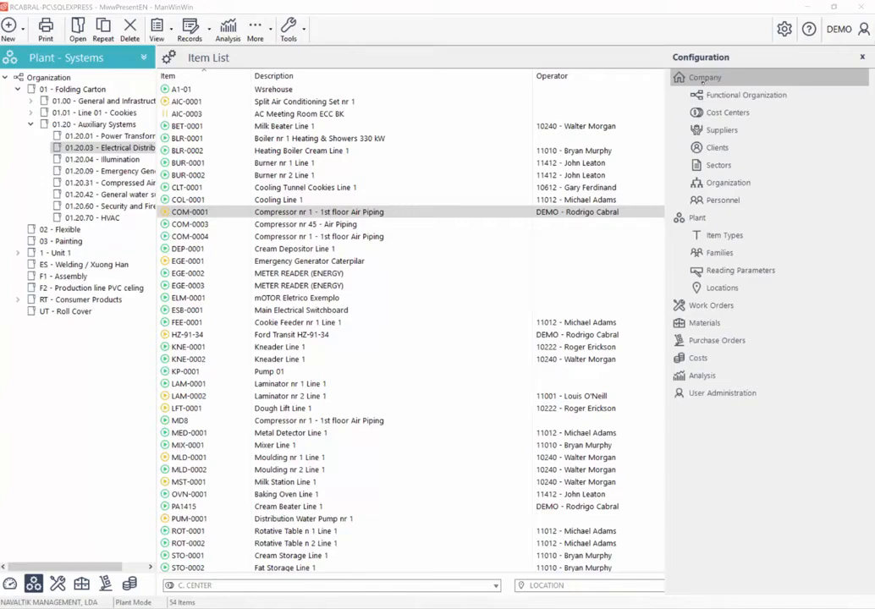
pyautogui.click(862, 58)
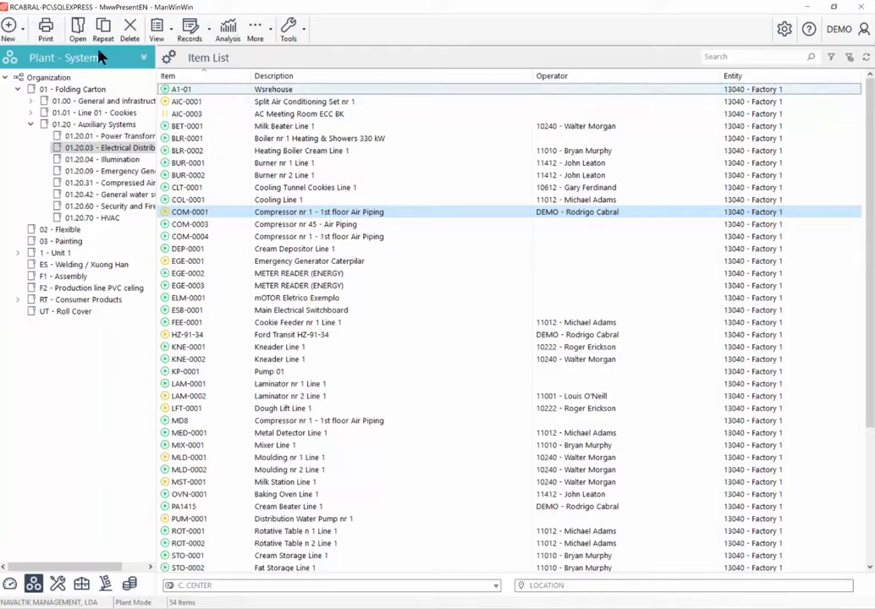
# Browse the plant items and examine the actions available for compressor COM-0001, such as Maintenance Plans and Applied Stock Items
pyautogui.click(211, 141)
pyautogui.click(216, 176)
pyautogui.click(222, 224)
pyautogui.click(254, 384)
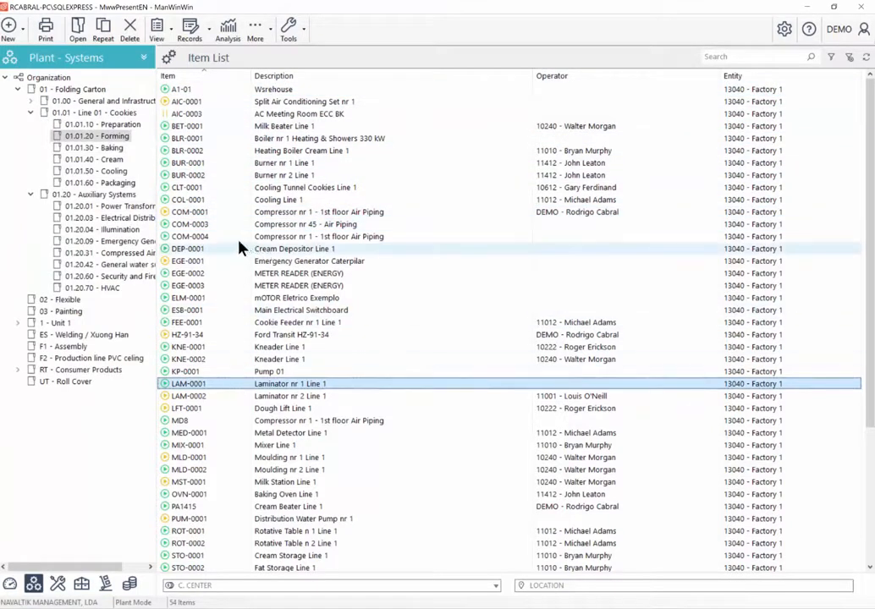
pyautogui.click(192, 214)
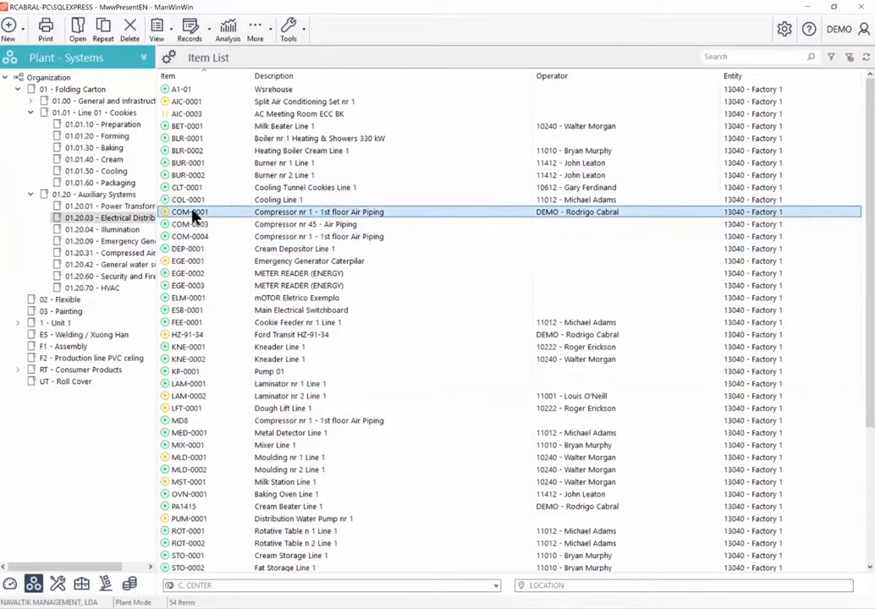
pyautogui.rightClick(194, 215)
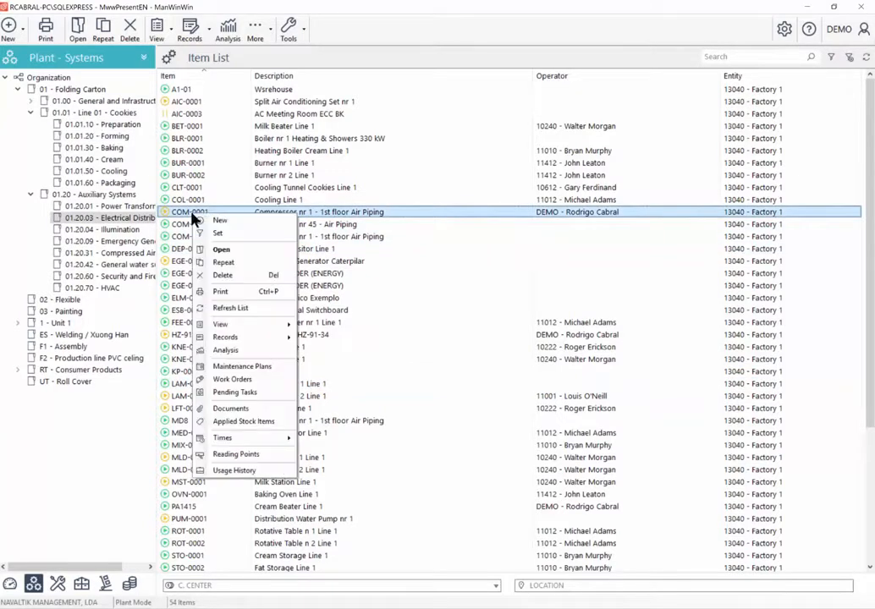
pyautogui.click(242, 421)
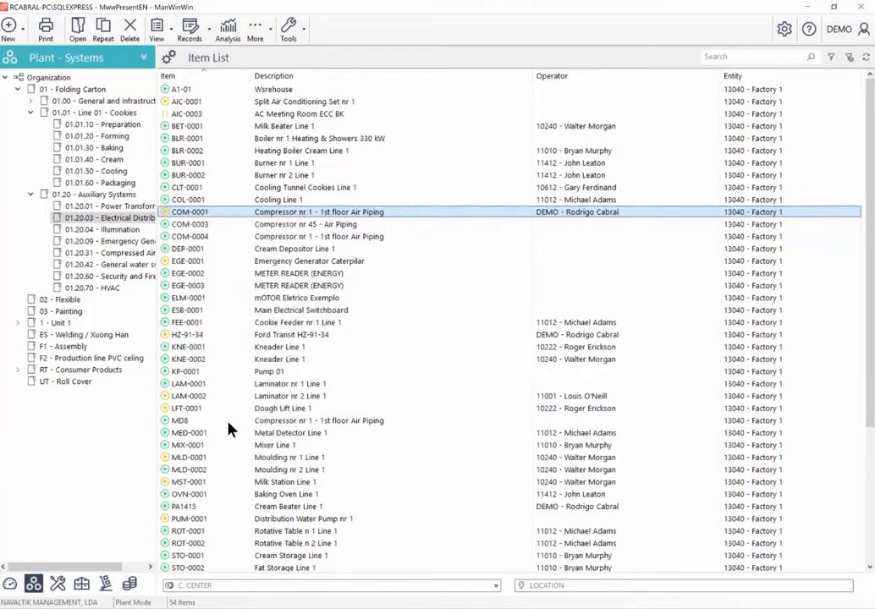
pyautogui.press('Escape')
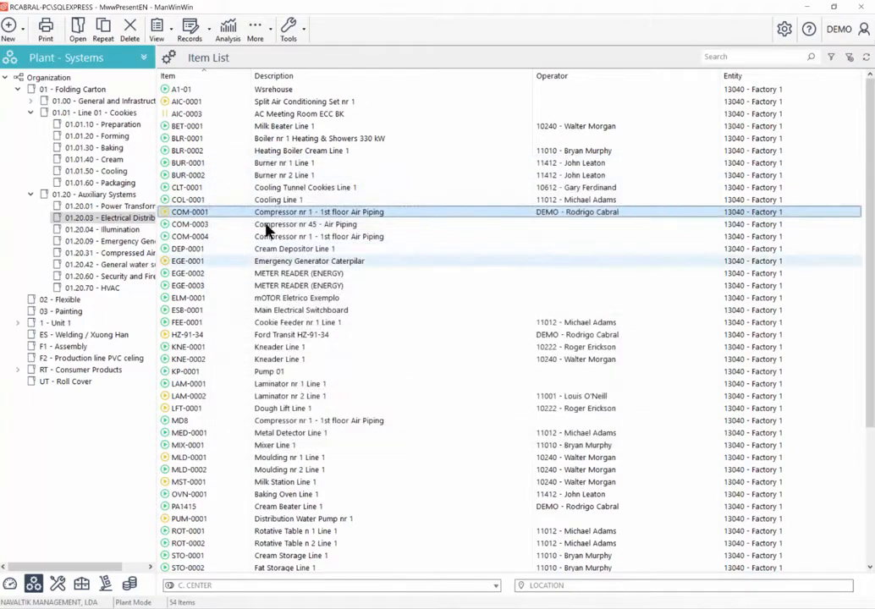
pyautogui.rightClick(240, 217)
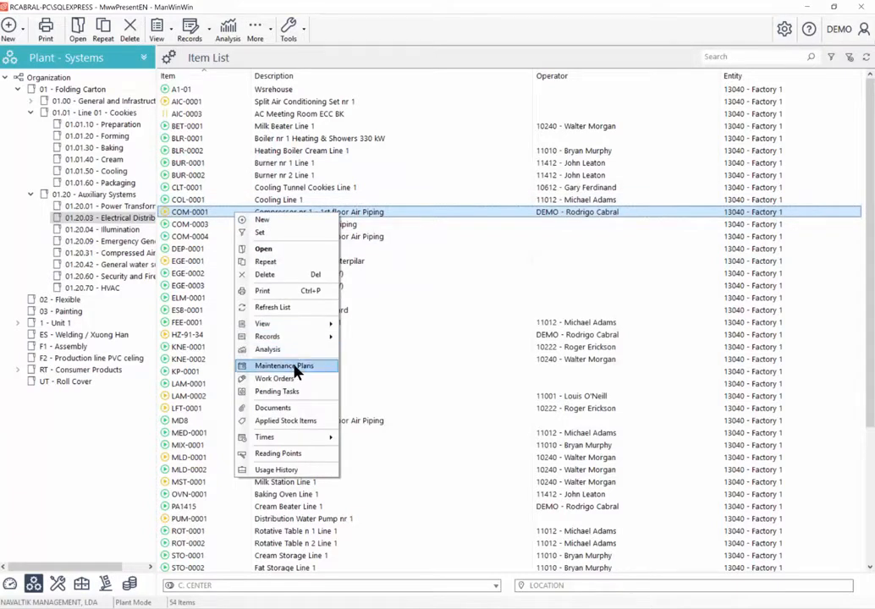
# Switch to the Work Orders list and select all the scheduled work orders
pyautogui.click(58, 584)
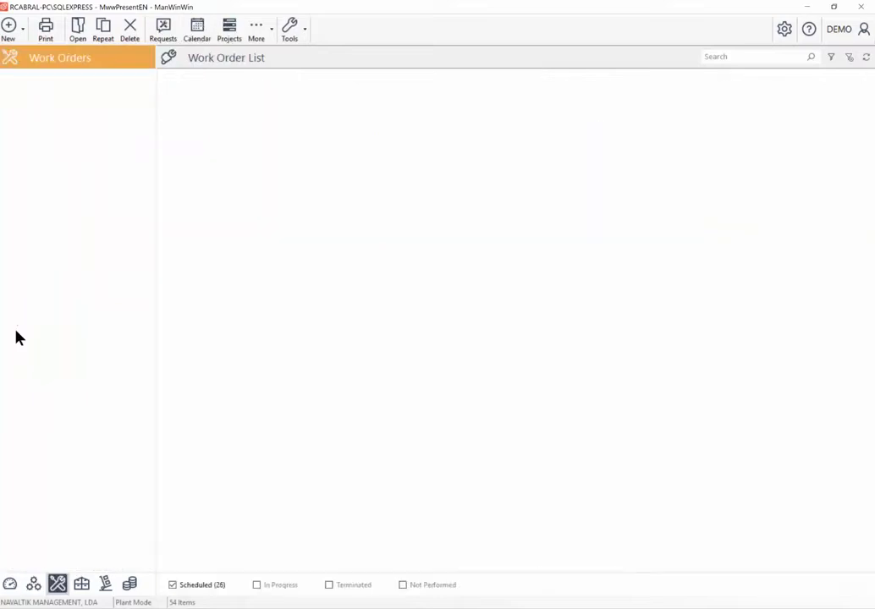
pyautogui.rightClick(60, 78)
pyautogui.click(88, 86)
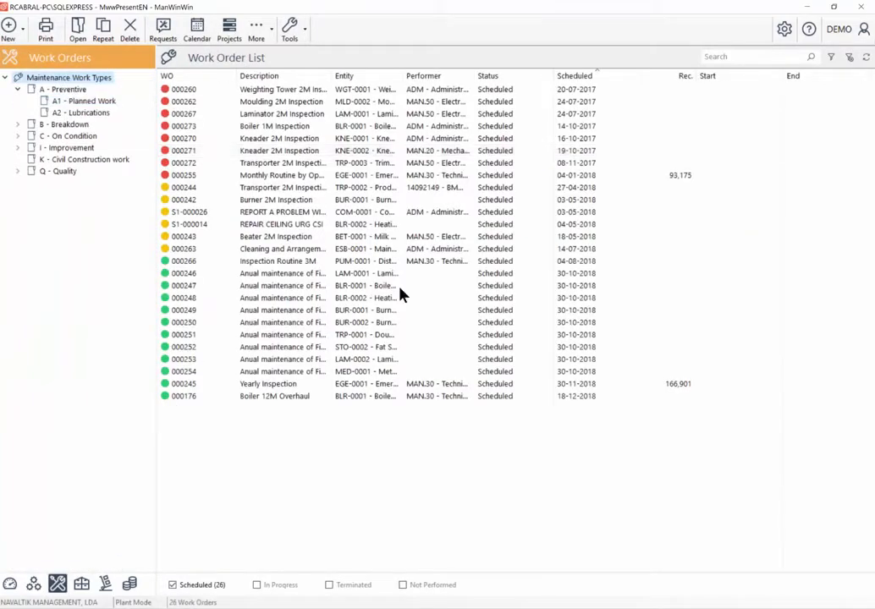
pyautogui.moveTo(309, 457); pyautogui.dragTo(235, 88)
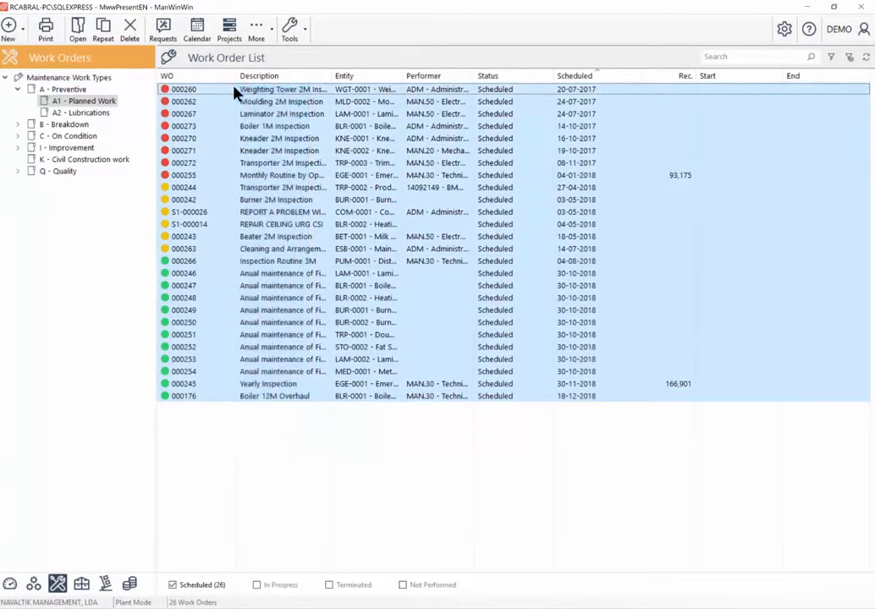
# Set up a Work Order print of type Materials by Quantities covering all 26 scheduled work orders, and cancel it
pyautogui.click(255, 440)
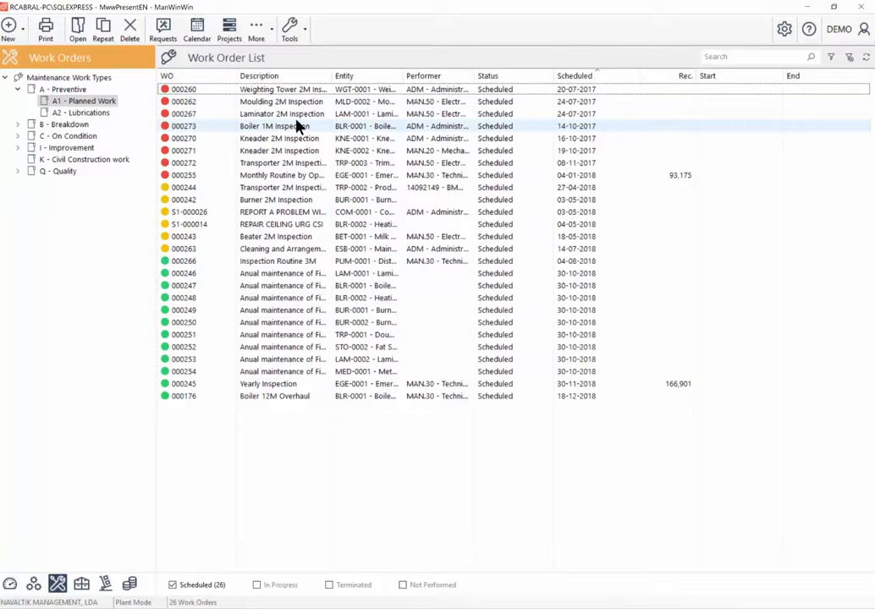
pyautogui.rightClick(250, 163)
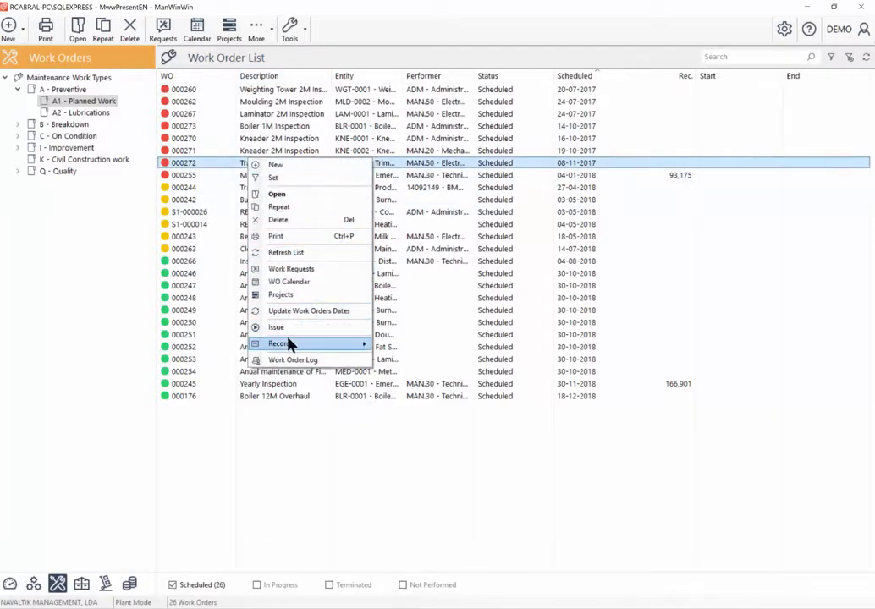
pyautogui.click(279, 237)
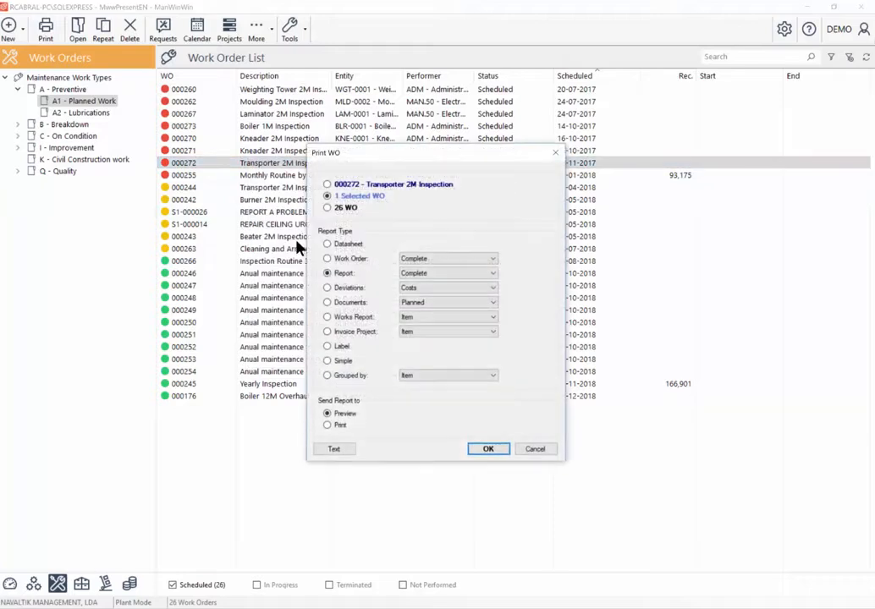
pyautogui.click(342, 262)
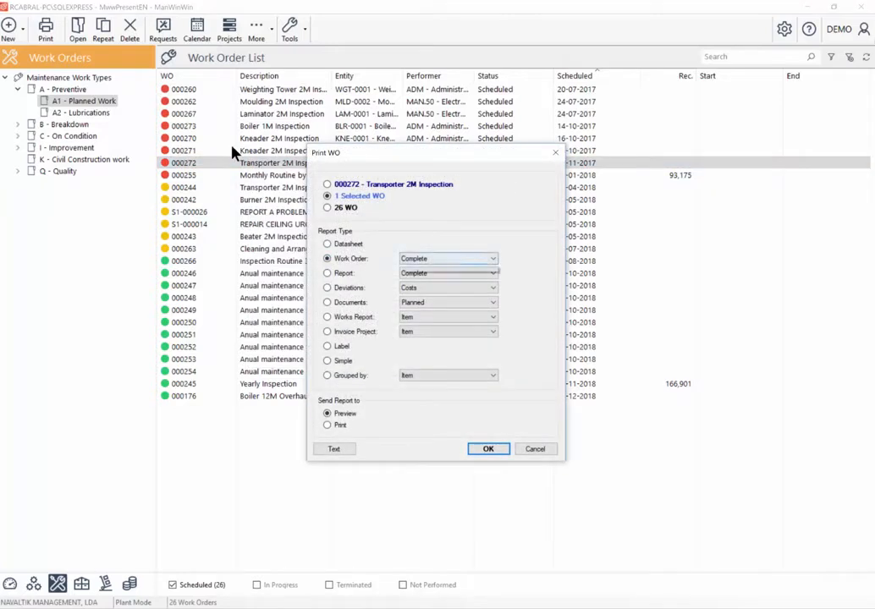
pyautogui.click(448, 258)
pyautogui.click(446, 318)
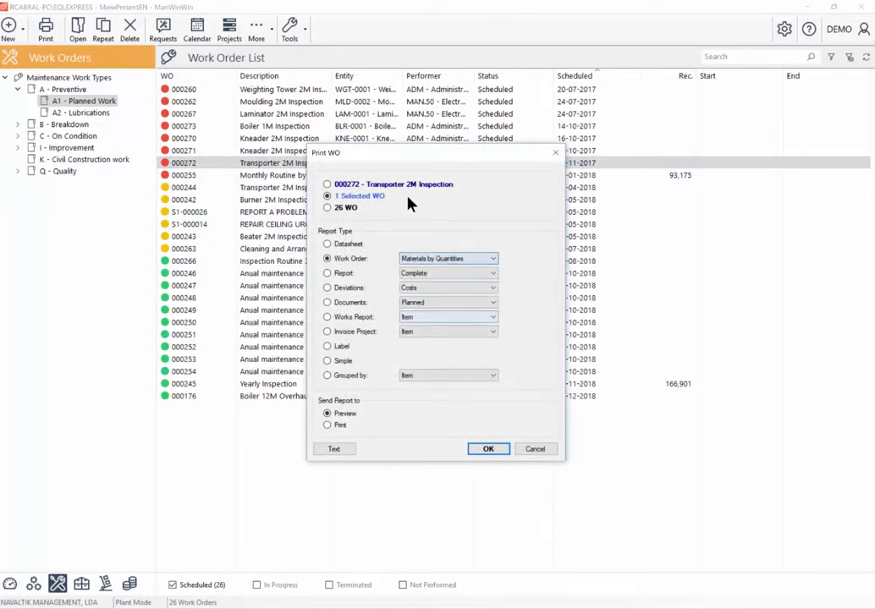
pyautogui.click(328, 208)
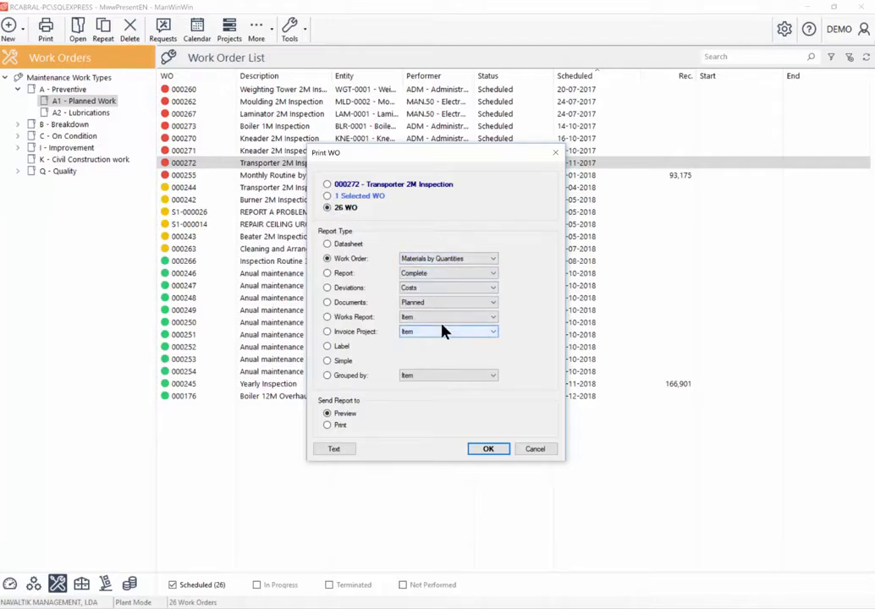
pyautogui.press('Escape')
pyautogui.click(318, 447)
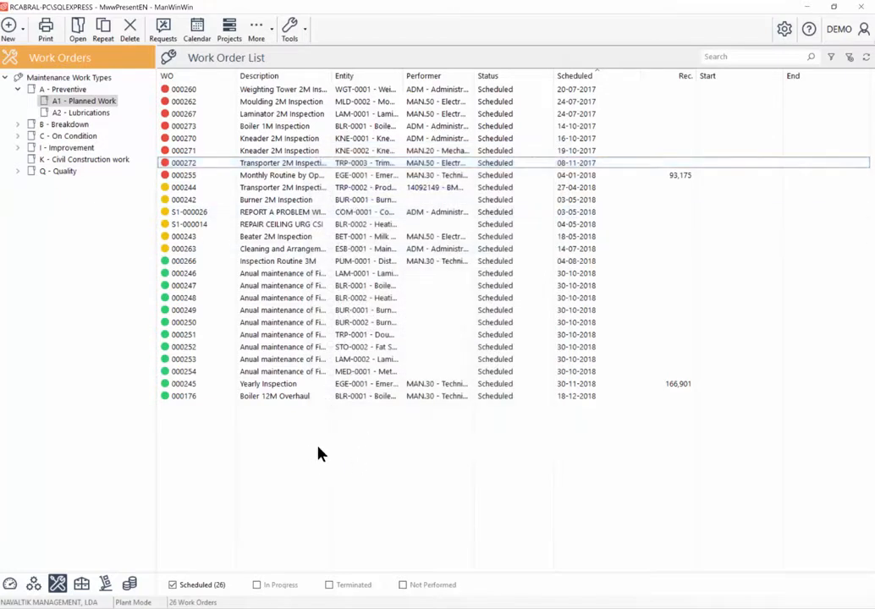
# Switch to the Materials master articles, load all items of the Stock Item Coding Standard and browse the full list
pyautogui.click(82, 586)
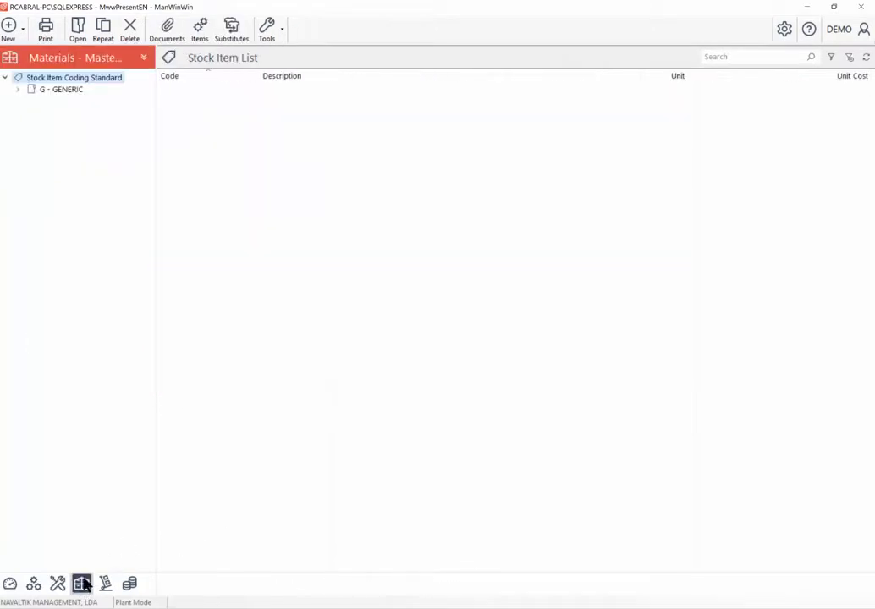
pyautogui.rightClick(64, 78)
pyautogui.click(83, 89)
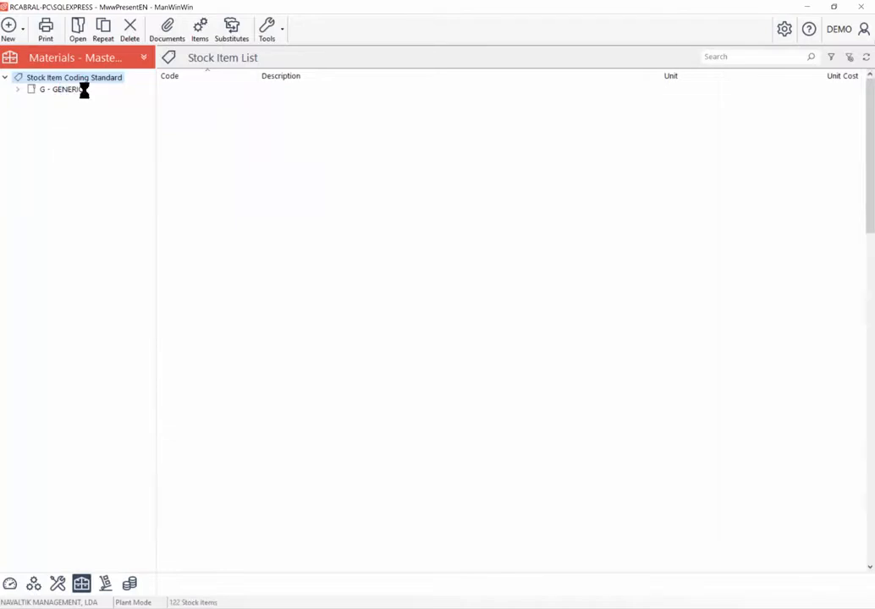
pyautogui.click(303, 88)
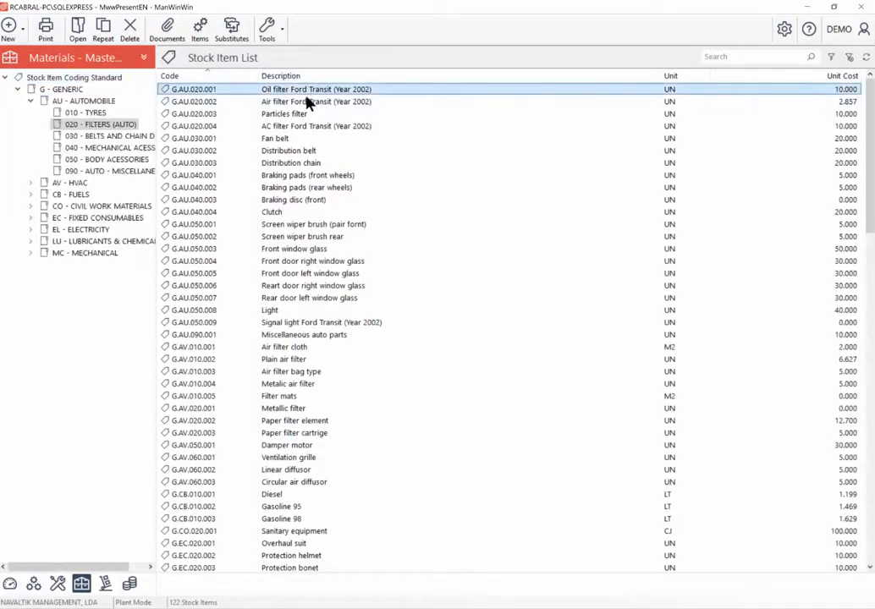
pyautogui.click(309, 115)
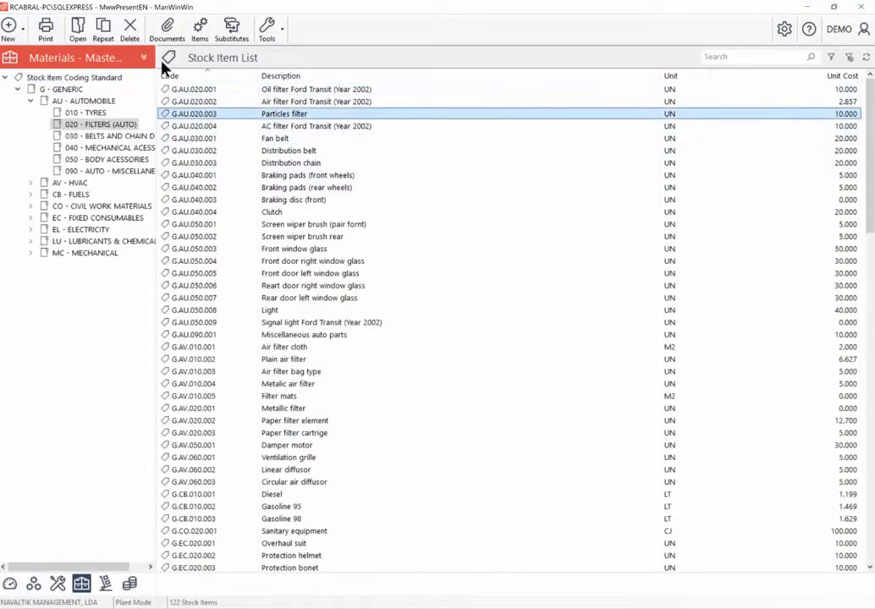
pyautogui.scroll(-18, 329, 191)
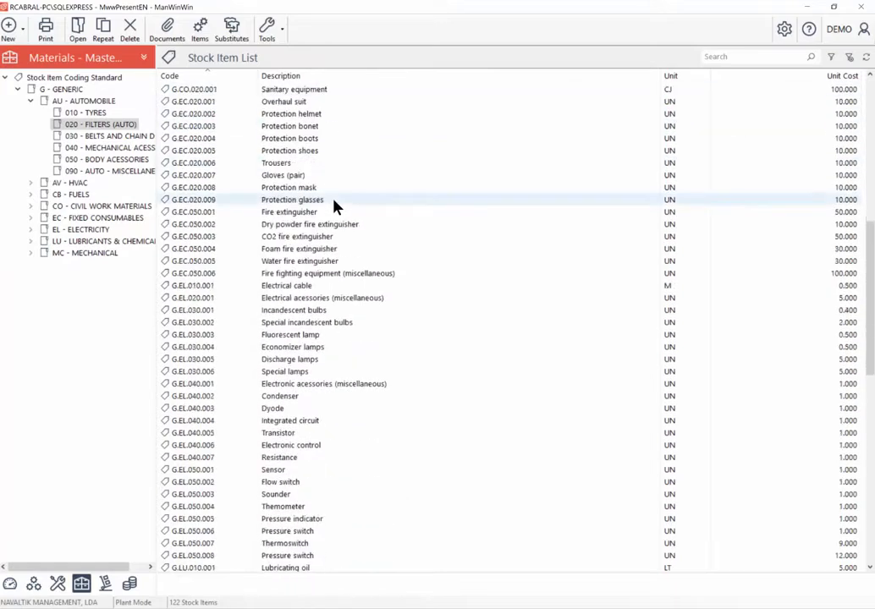
pyautogui.scroll(-10, 333, 207)
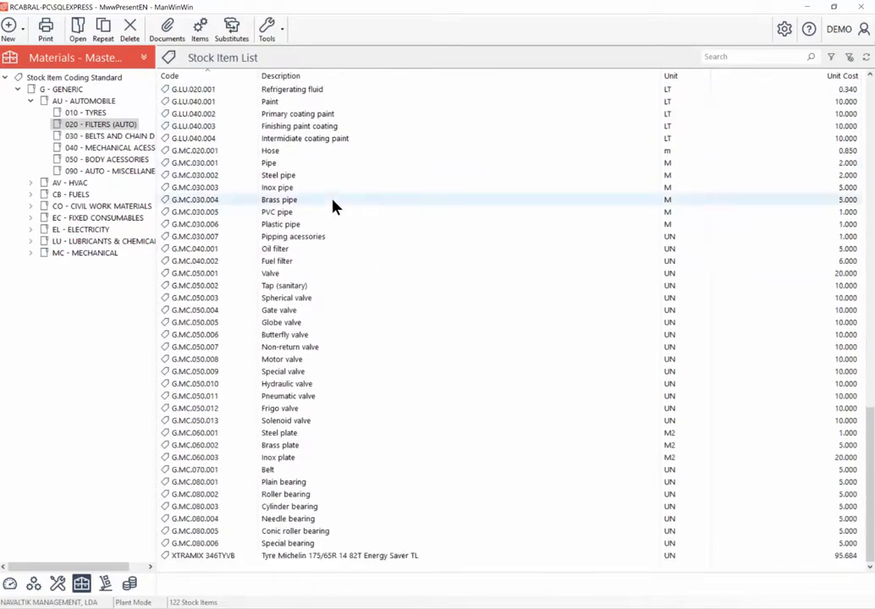
pyautogui.scroll(5, 333, 208)
pyautogui.scroll(20, 333, 207)
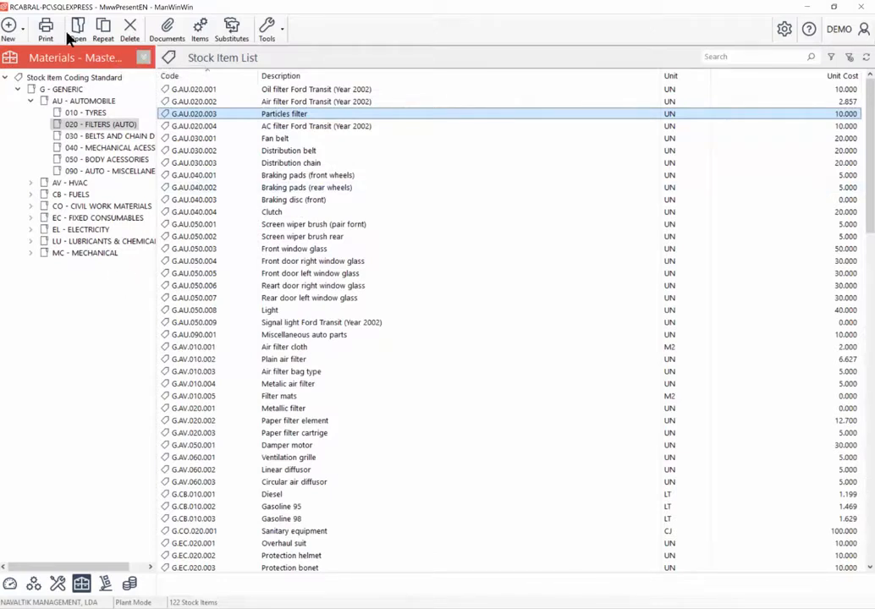
# Check which Materials views are available, and collapse the AU - AUTOMOBILE family
pyautogui.click(145, 59)
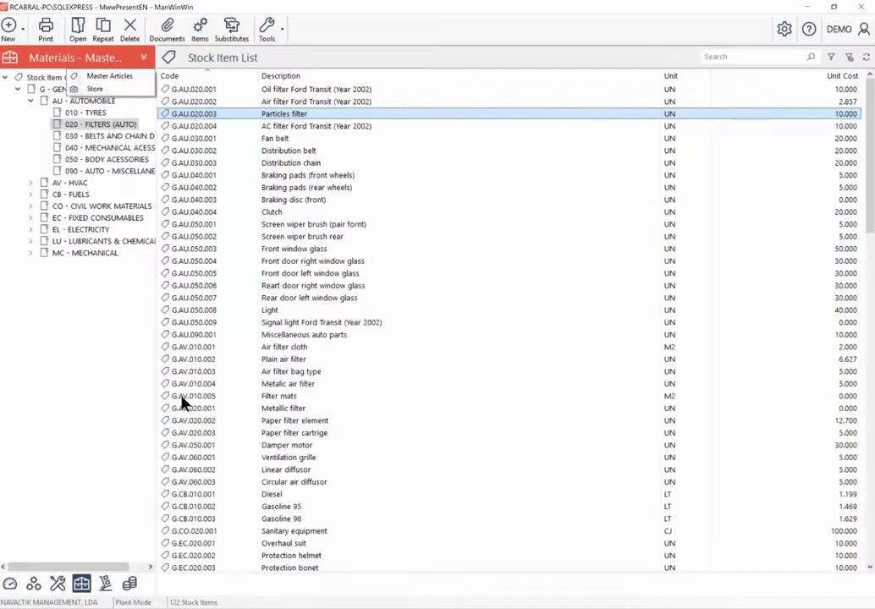
pyautogui.click(106, 308)
pyautogui.click(32, 101)
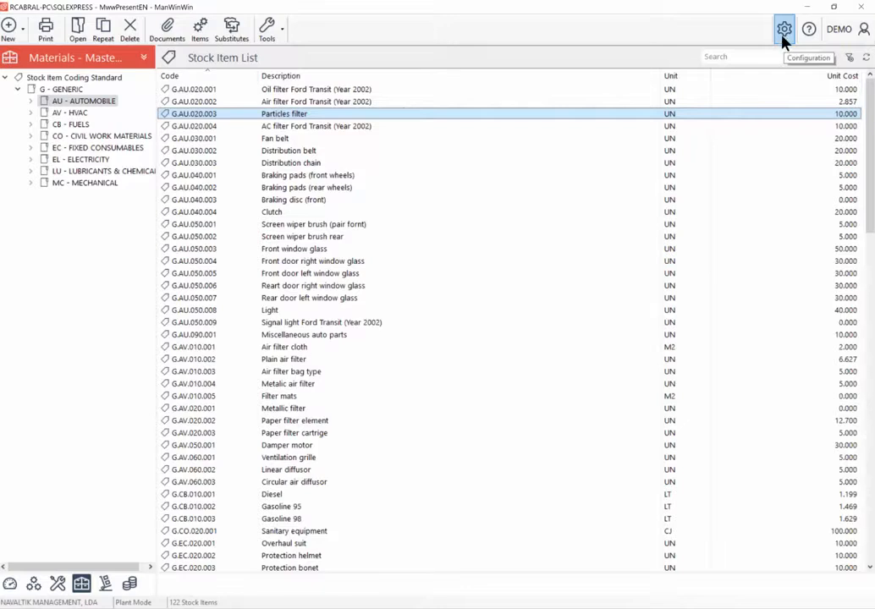
# Open the Materials configuration group, close it, and reload the data for the whole Stock Item Coding Standard
pyautogui.click(784, 28)
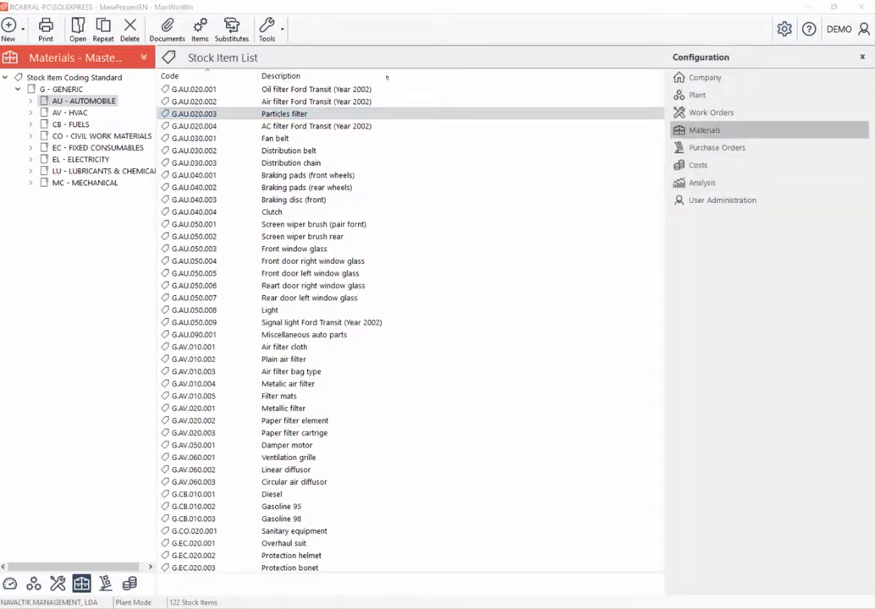
pyautogui.click(705, 130)
pyautogui.click(82, 92)
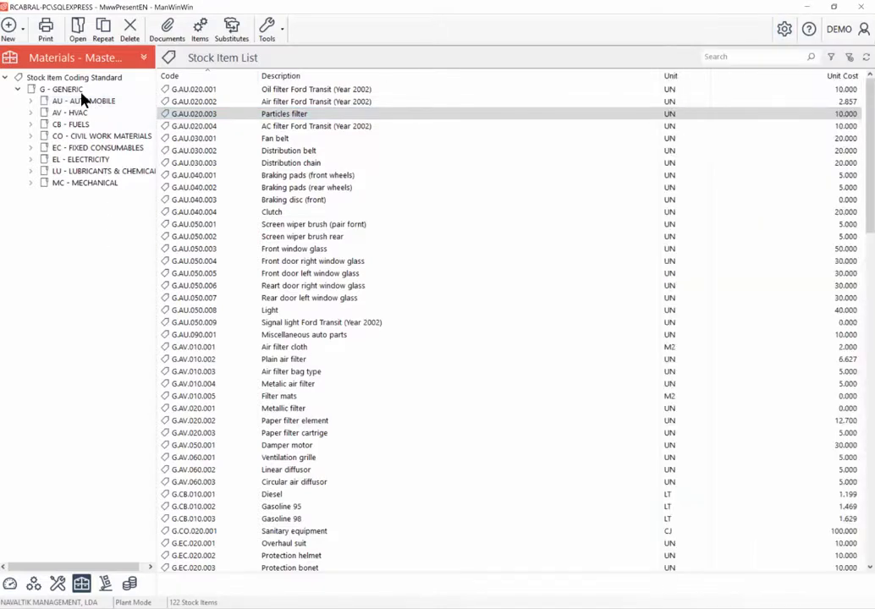
pyautogui.click(58, 78)
pyautogui.rightClick(58, 77)
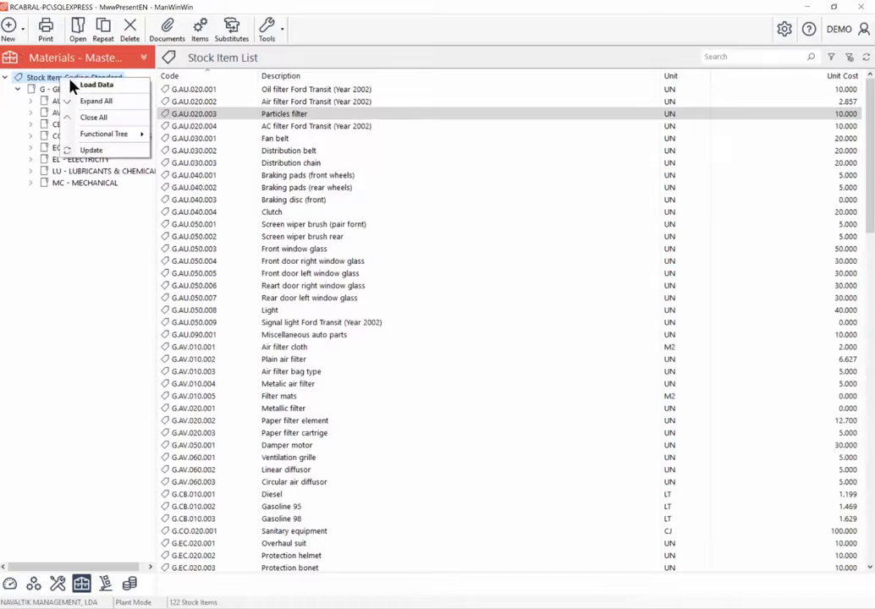
pyautogui.click(71, 83)
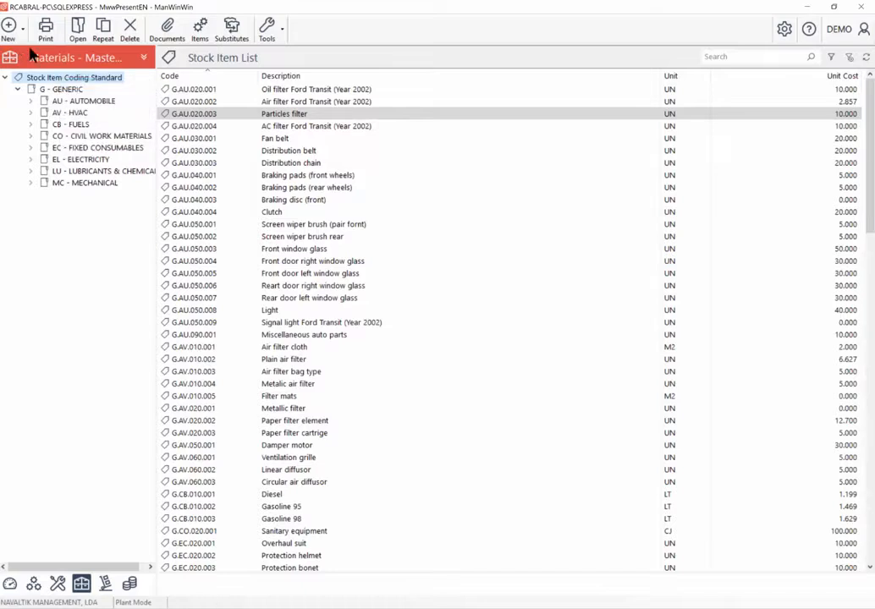
# Switch Materials to the Store view and load all stock items of store 01 - LISBON
pyautogui.click(143, 57)
pyautogui.click(92, 90)
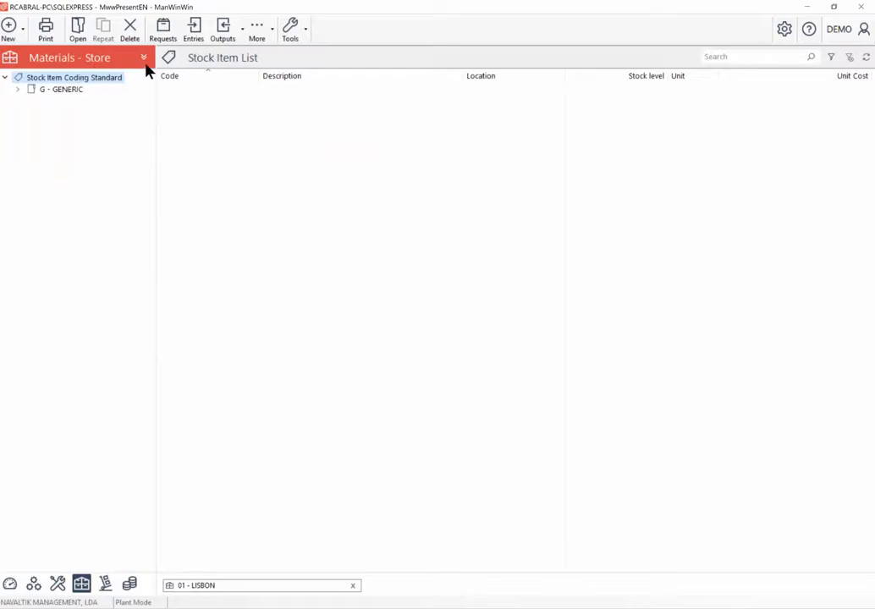
pyautogui.click(228, 585)
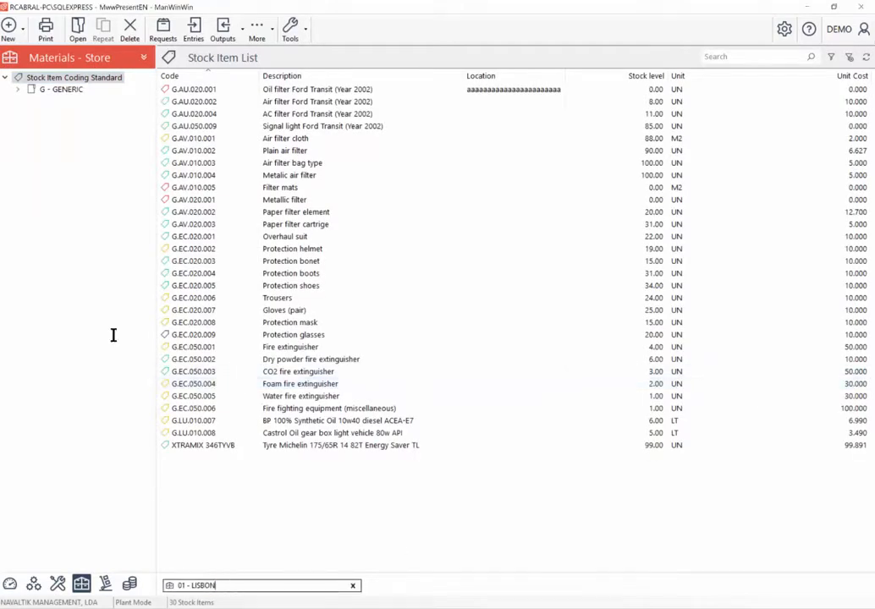
pyautogui.rightClick(80, 81)
pyautogui.click(111, 88)
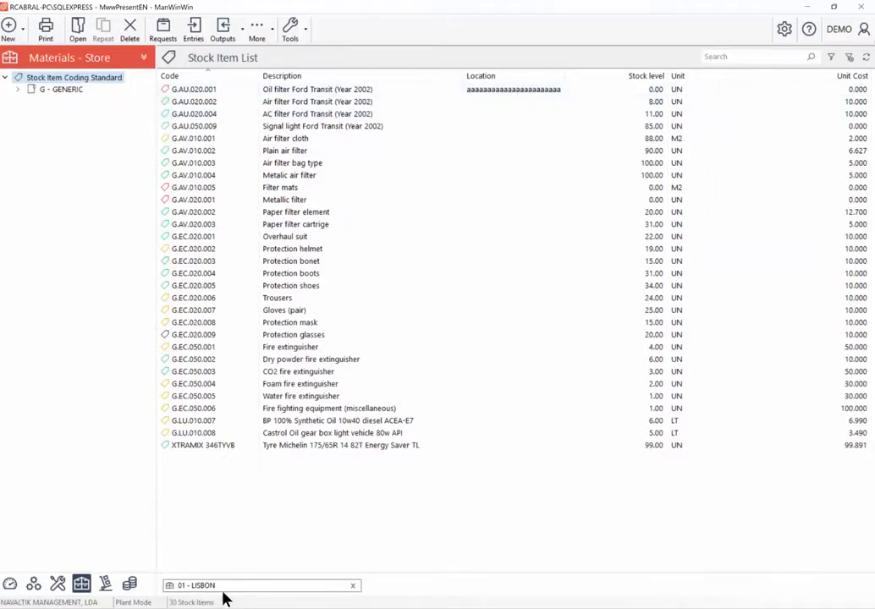
# Open stock item G.AU.020.001, examine its store data with the maximum, minimum and security stock levels, and close it unchanged
pyautogui.click(182, 89)
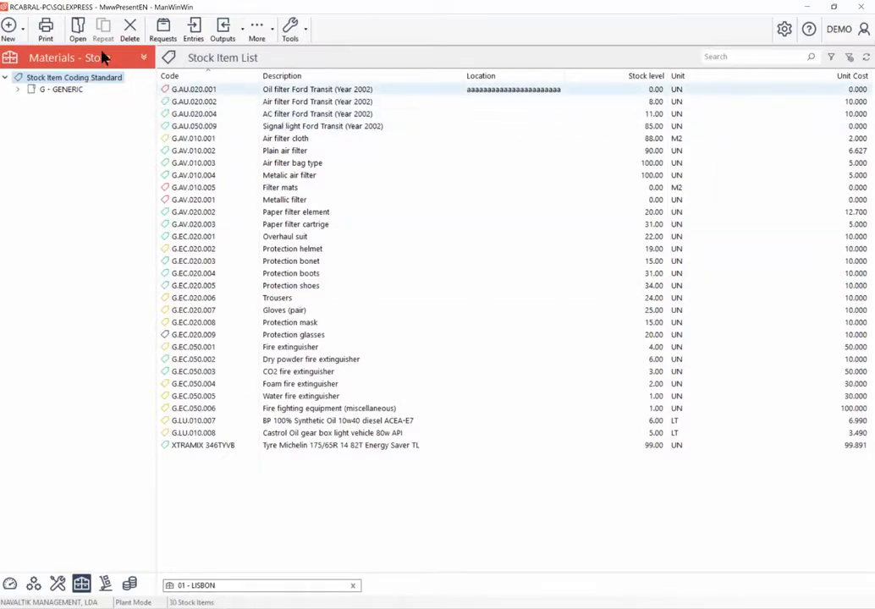
pyautogui.rightClick(189, 88)
pyautogui.click(230, 122)
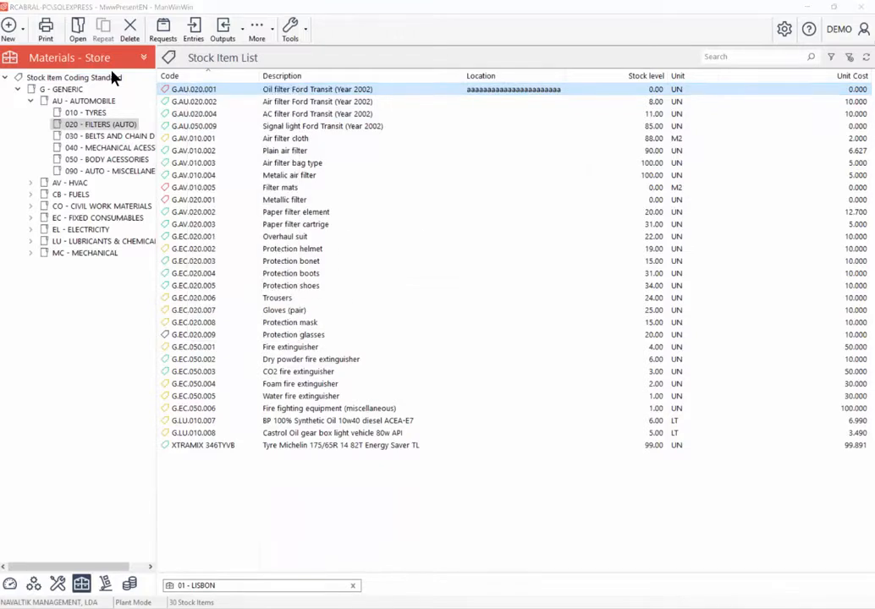
pyautogui.moveTo(365, 169); pyautogui.dragTo(319, 167)
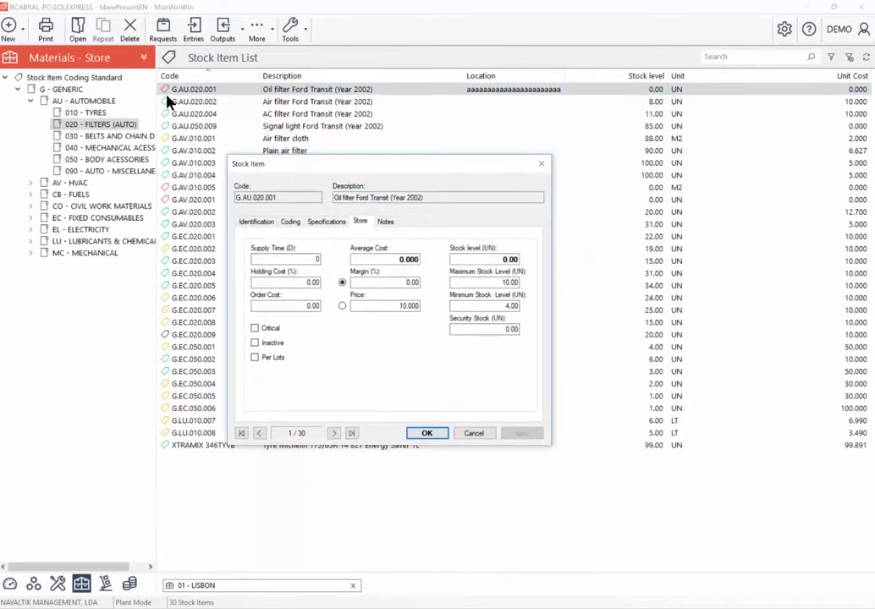
pyautogui.moveTo(310, 261); pyautogui.dragTo(218, 153)
pyautogui.click(483, 281)
pyautogui.press('Tab')
pyautogui.press('Tab')
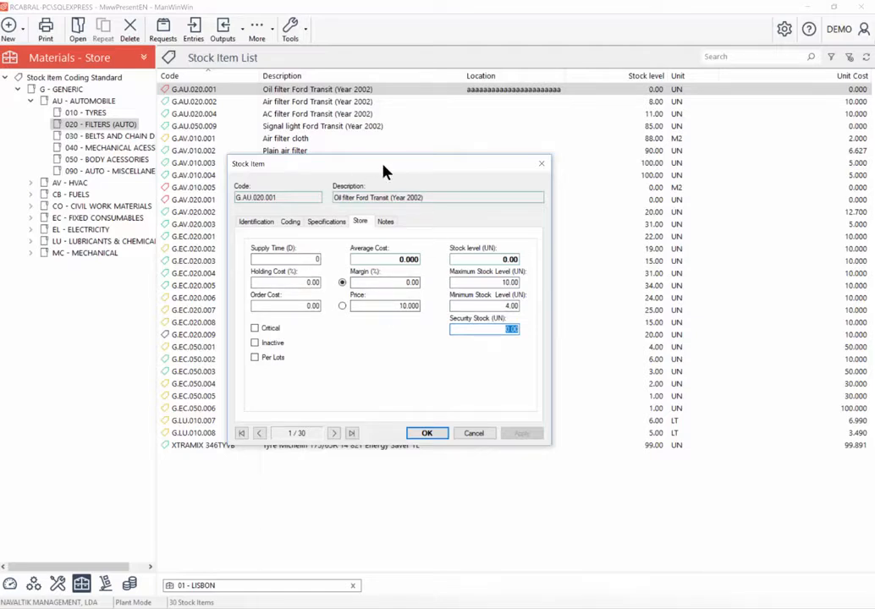
pyautogui.moveTo(384, 163); pyautogui.dragTo(380, 143)
pyautogui.press('Escape')
# Open the statistics of stock item G.AU.020.001 and advance through the records to G.AV.010.001 Air filter cloth
pyautogui.rightClick(224, 87)
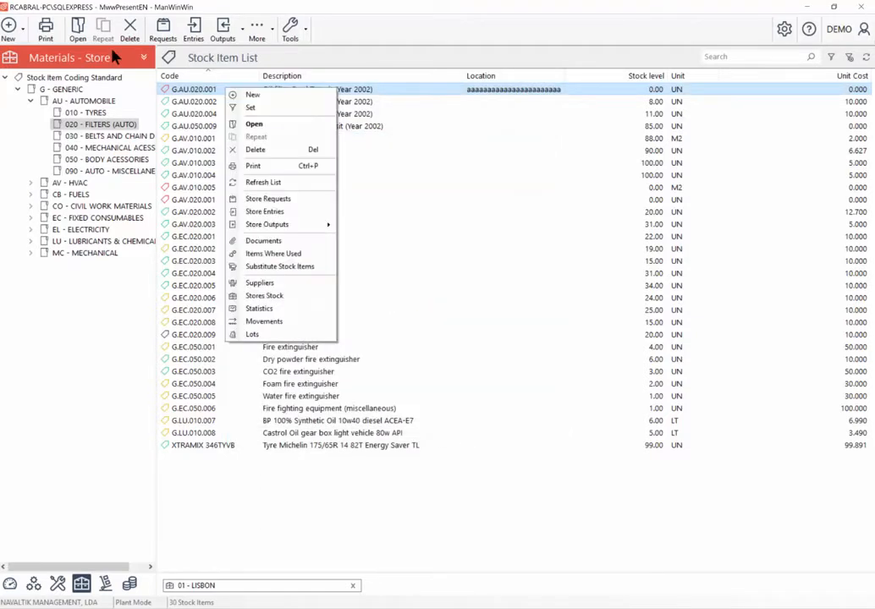
pyautogui.click(263, 309)
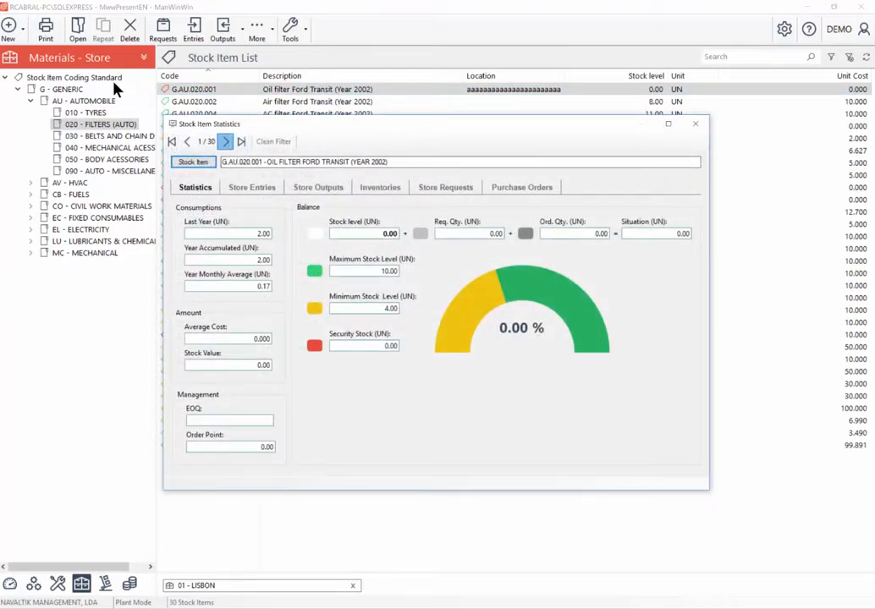
pyautogui.click(226, 142)
pyautogui.click(226, 142)
pyautogui.click(226, 142)
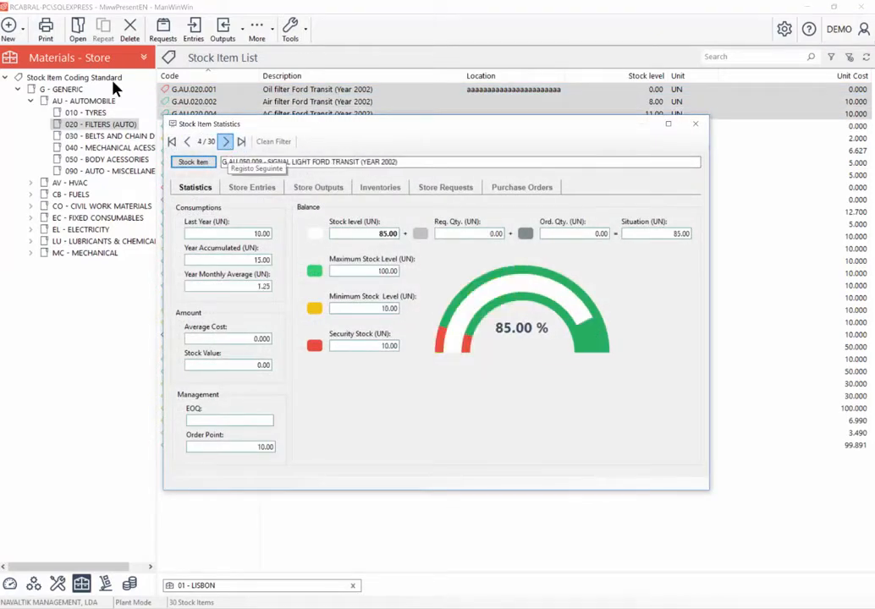
pyautogui.click(226, 142)
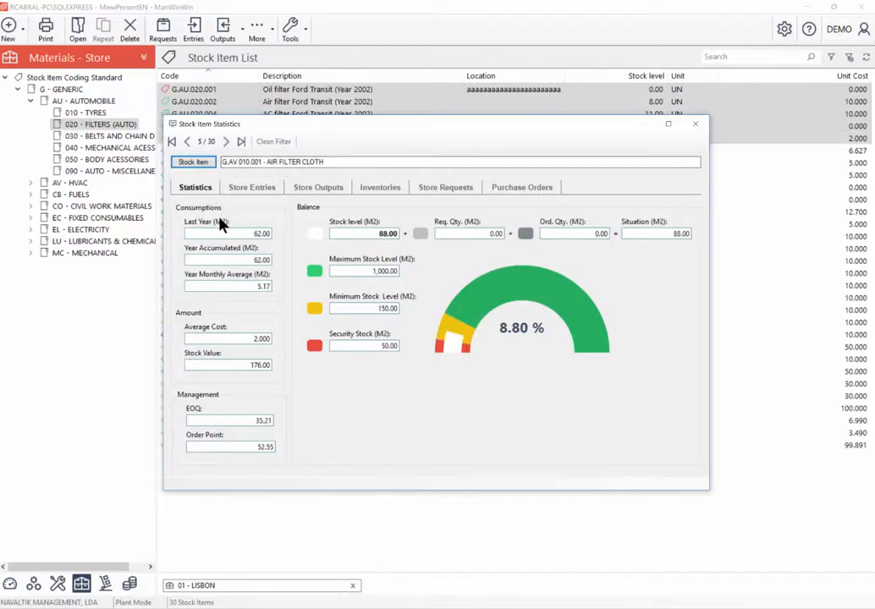
# Review the store entries, store outputs and inventories of the Air filter cloth, and return to its statistics
pyautogui.click(253, 187)
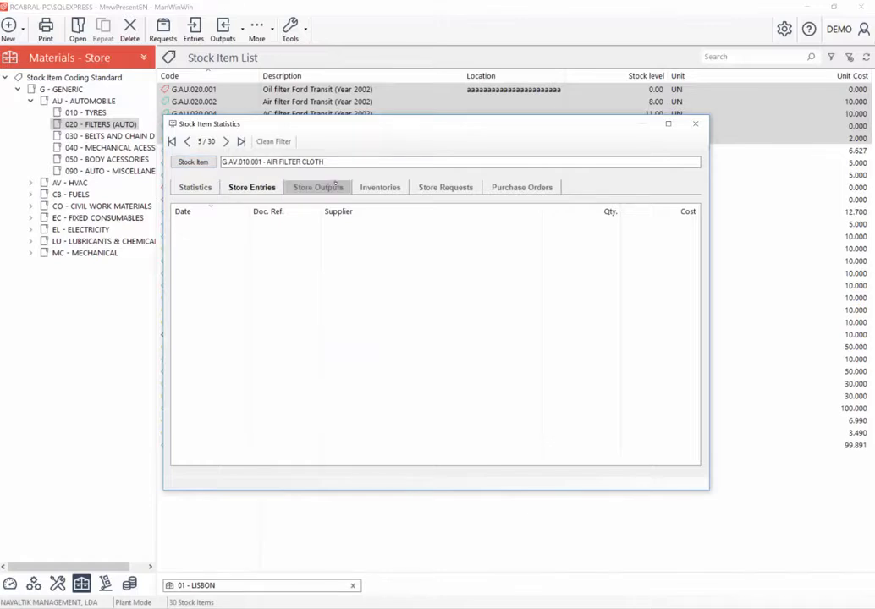
pyautogui.click(318, 187)
pyautogui.click(380, 188)
pyautogui.click(195, 187)
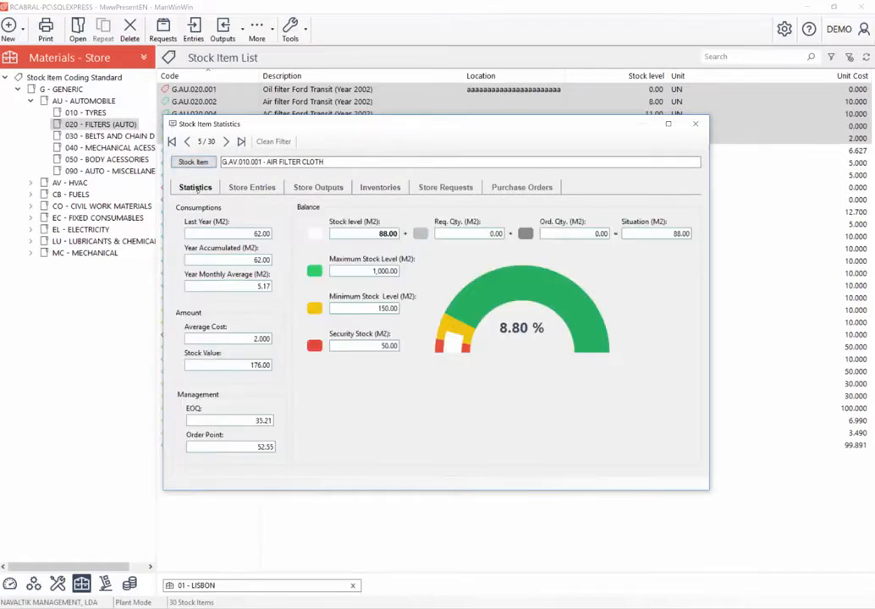
# Advance to the statistics of G.AV.010.004 Metalic air filter and examine its stock balance against the defined levels
pyautogui.click(226, 141)
pyautogui.click(226, 142)
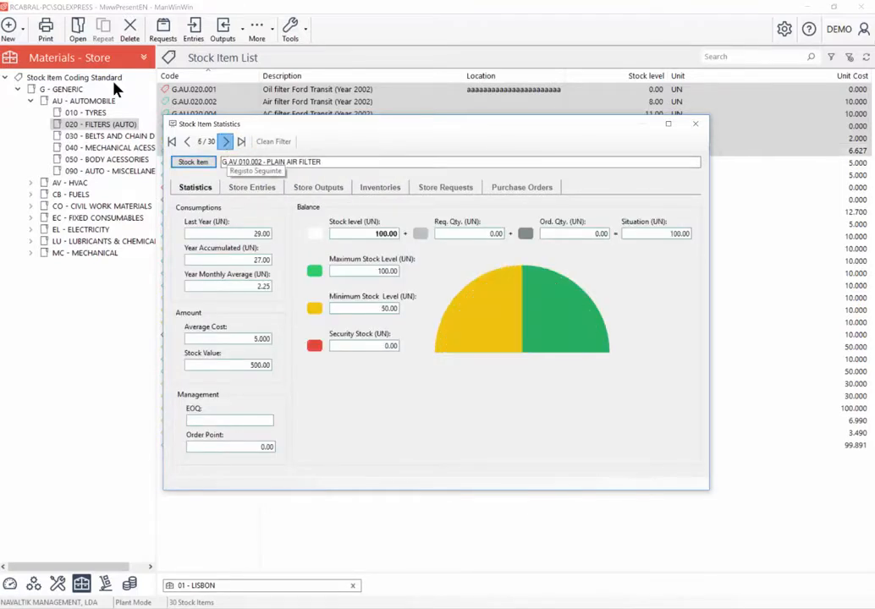
pyautogui.click(226, 142)
pyautogui.moveTo(363, 125); pyautogui.dragTo(375, 147)
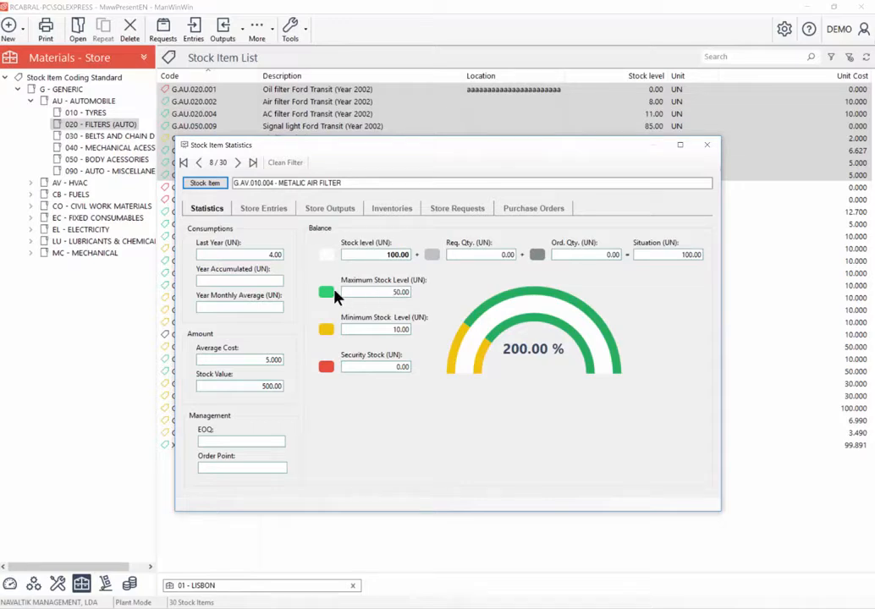
# Close the Metalic air filter statistics and browse the air filters G.AV.010.003 and G.AV.010.004 in the stock item list
pyautogui.press('Escape')
pyautogui.click(216, 167)
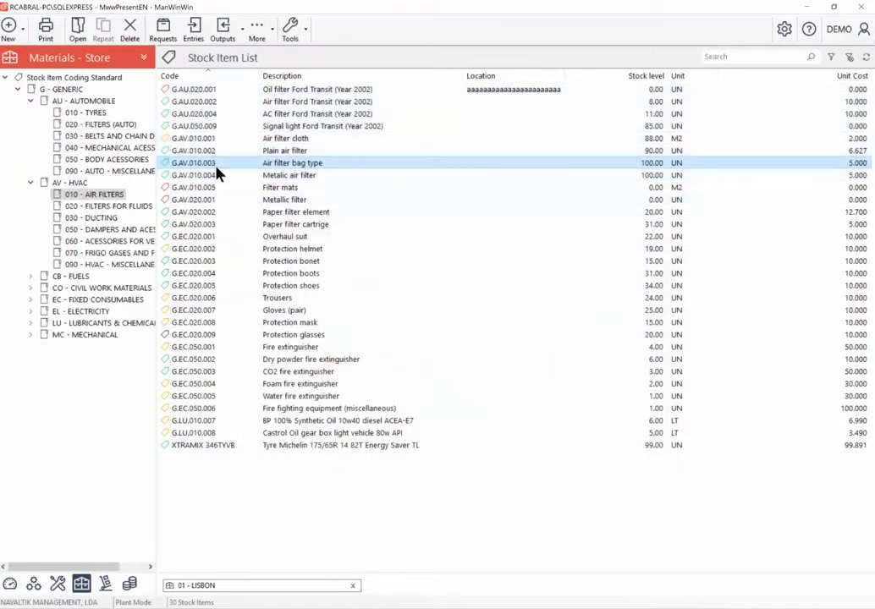
pyautogui.press('Down')
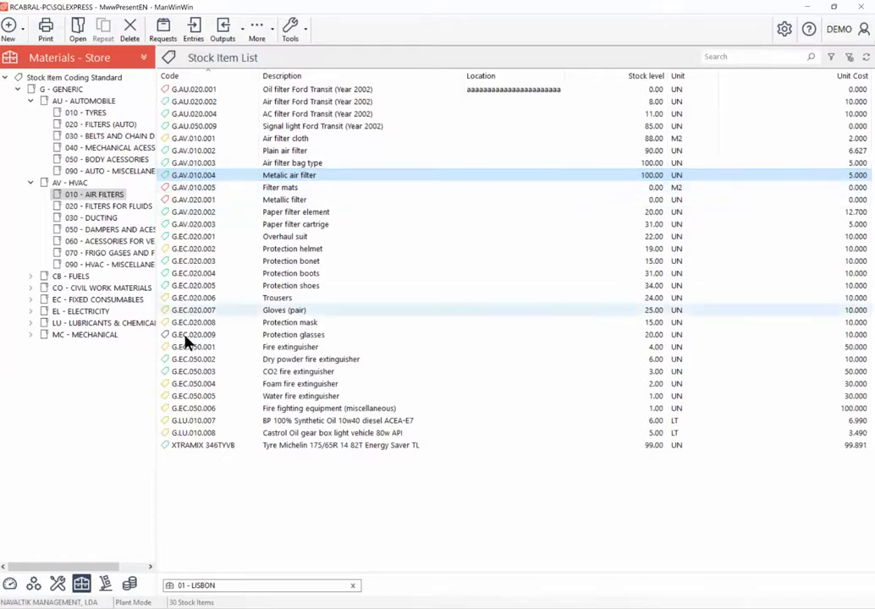
# Switch to the purchase orders area, load the orders of all types and start a new purchase order
pyautogui.click(104, 586)
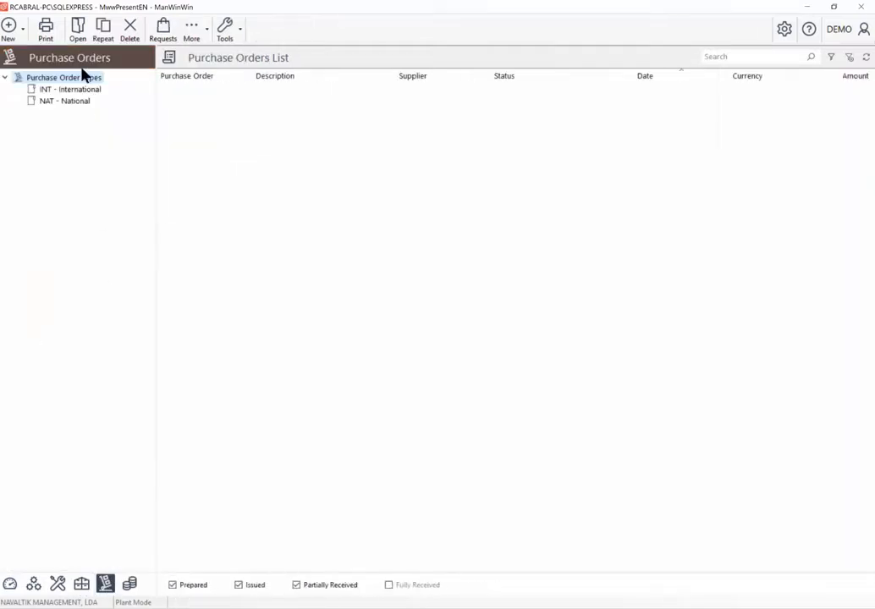
pyautogui.rightClick(66, 81)
pyautogui.click(86, 82)
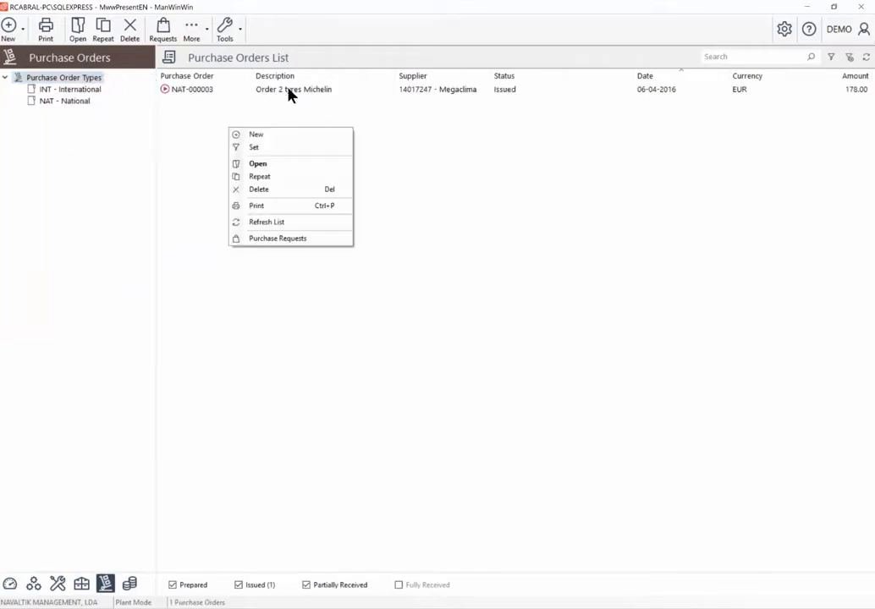
pyautogui.click(266, 135)
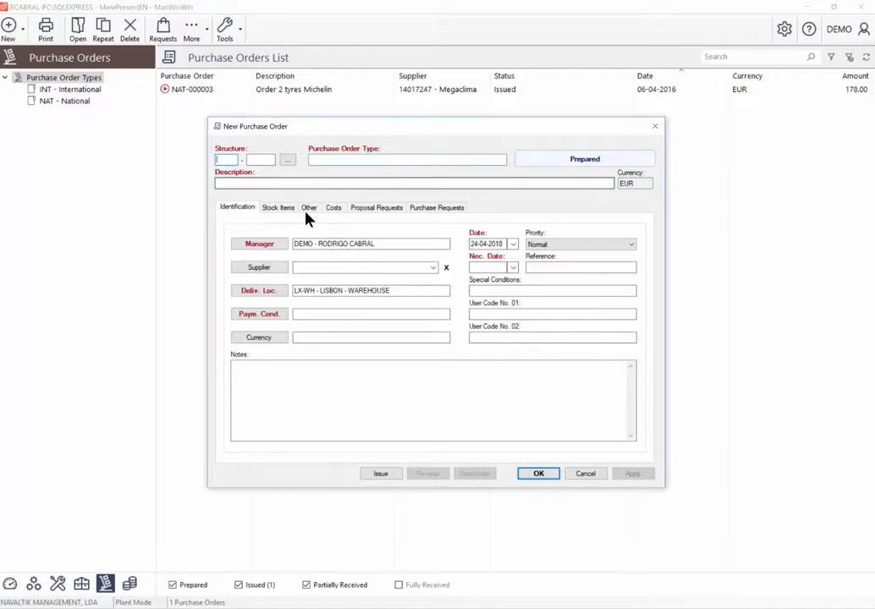
pyautogui.click(309, 266)
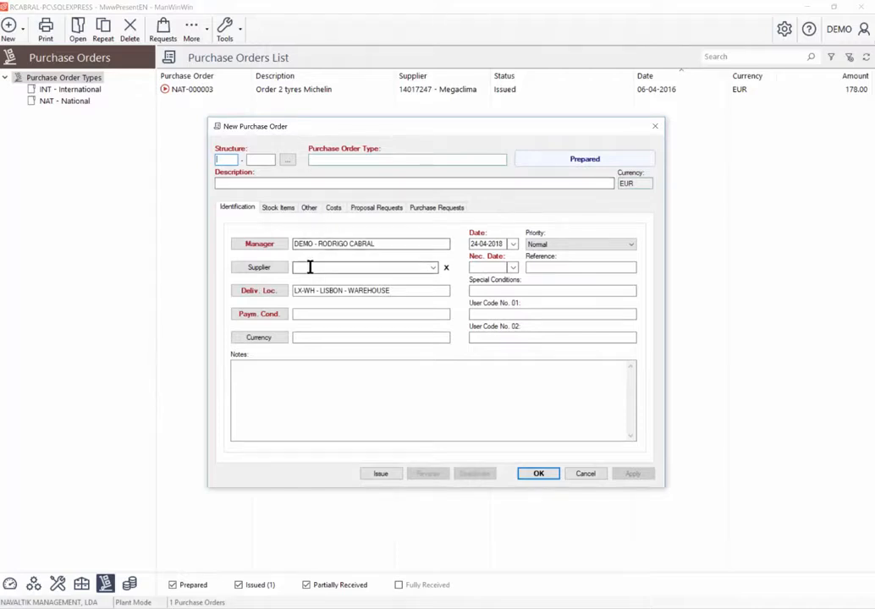
# Add the suppliers Berner, BMW Portugal and BP Portugal to the purchase order's proposal requests
pyautogui.click(379, 210)
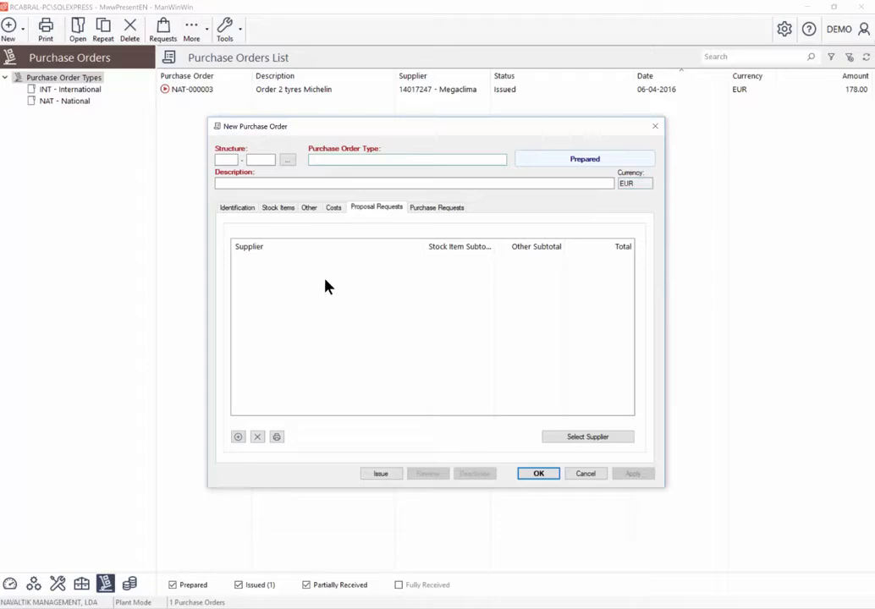
pyautogui.click(238, 439)
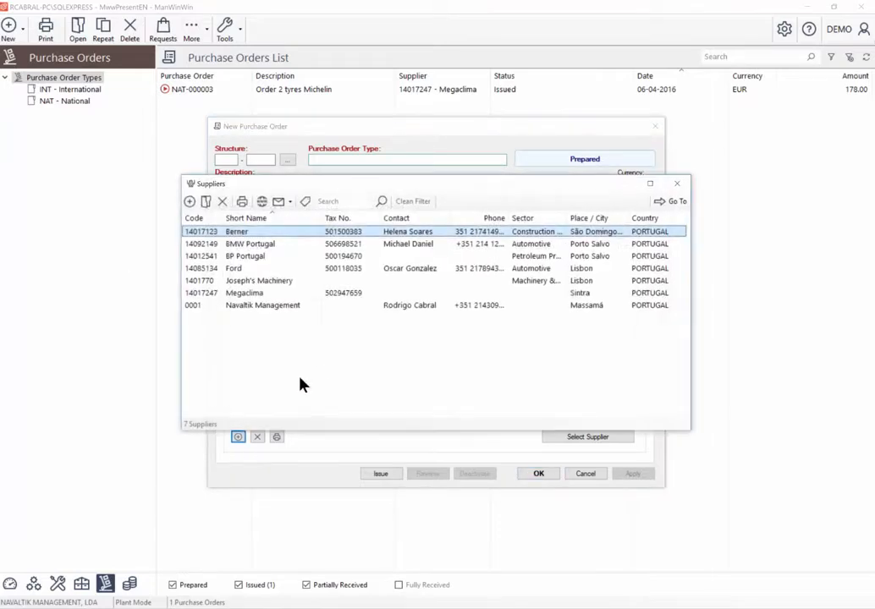
pyautogui.keyDown('shift'); pyautogui.click(242, 256); pyautogui.keyUp('shift')
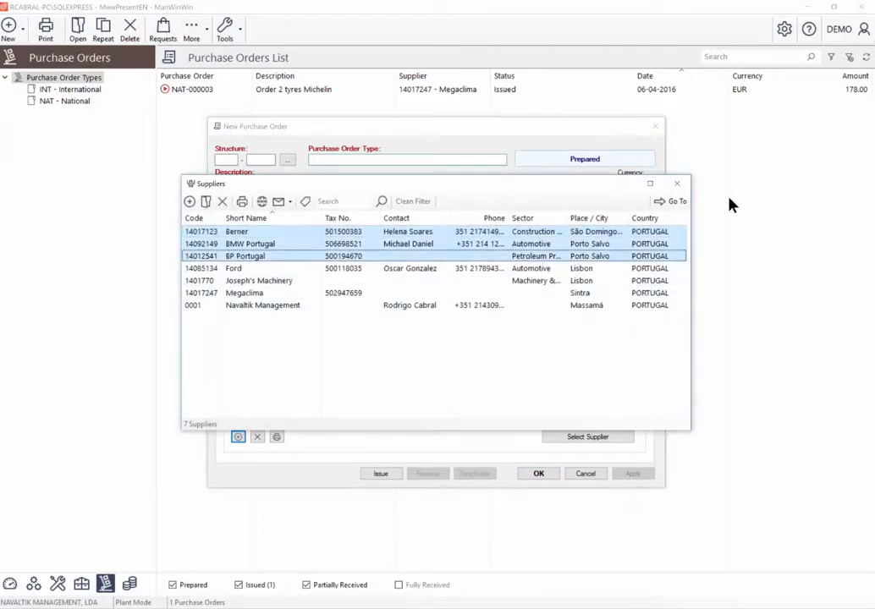
pyautogui.click(666, 204)
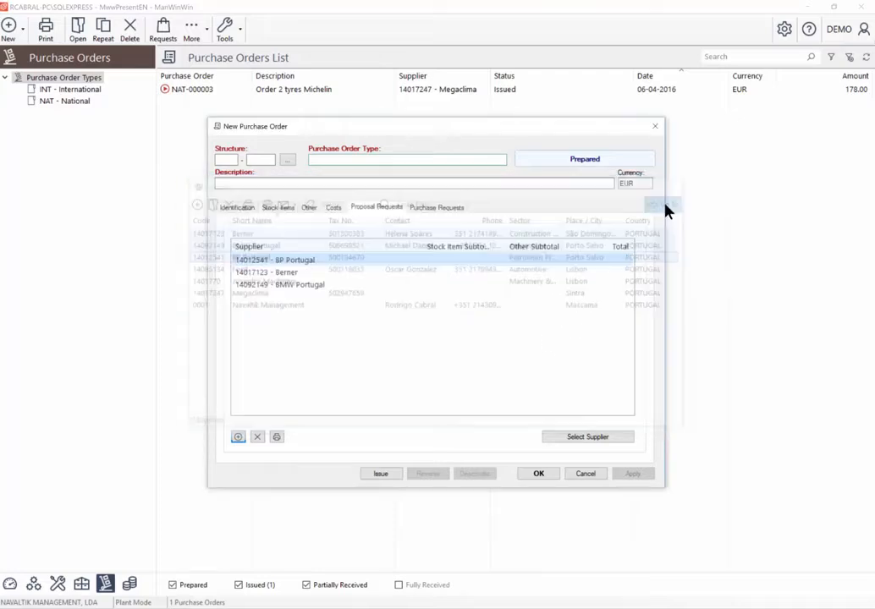
pyautogui.click(299, 283)
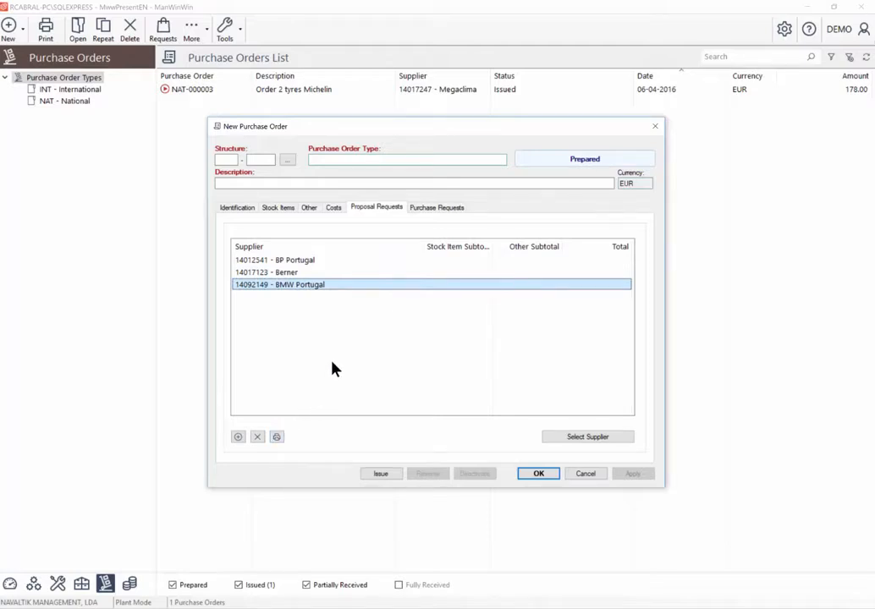
# Add an ordered stock item line for G.AU.020.003 Particles filter with a quantity of 10
pyautogui.click(279, 210)
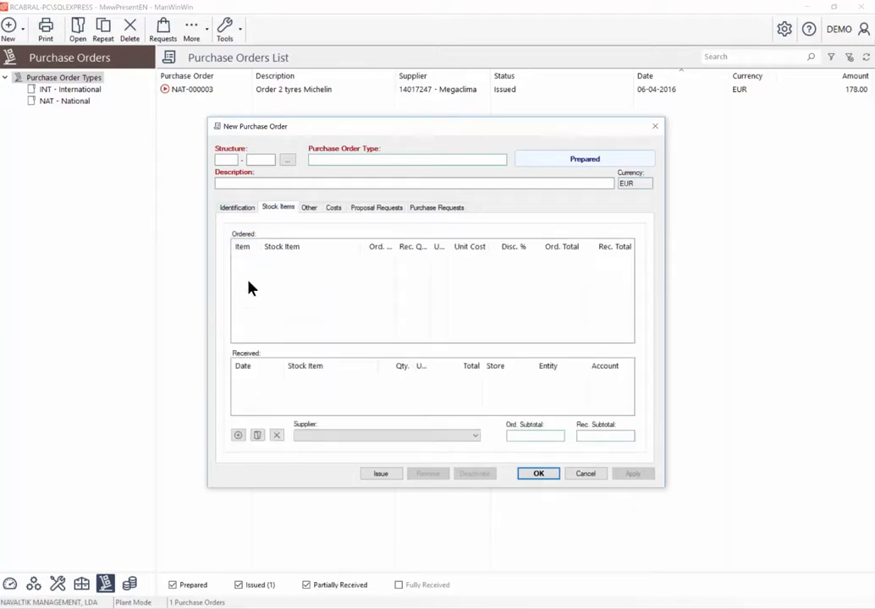
pyautogui.click(239, 435)
pyautogui.click(259, 182)
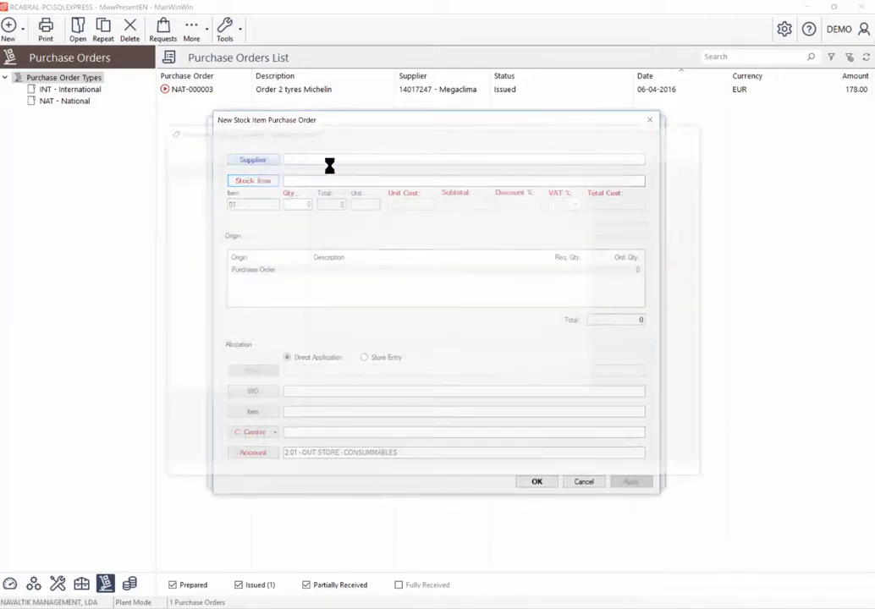
pyautogui.rightClick(254, 169)
pyautogui.click(269, 174)
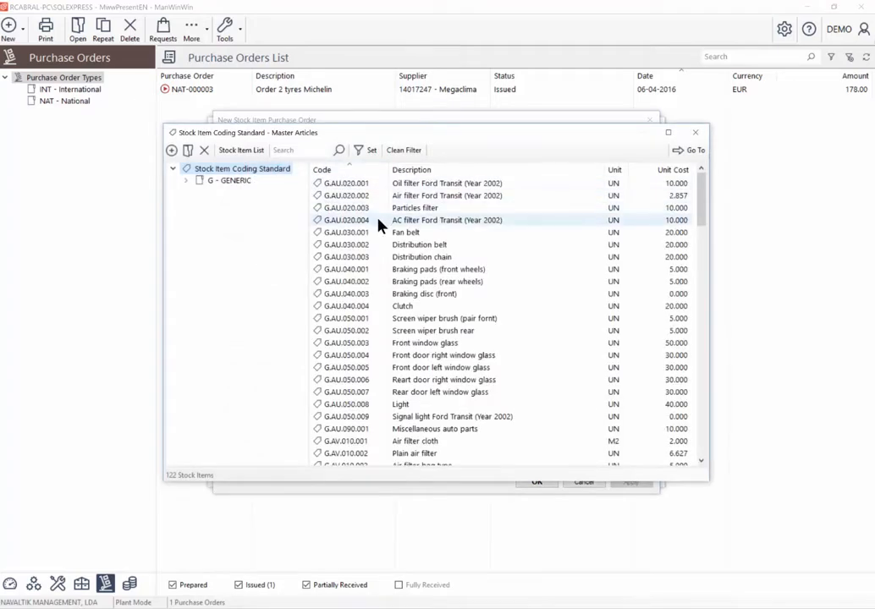
pyautogui.doubleClick(380, 208)
pyautogui.click(296, 204)
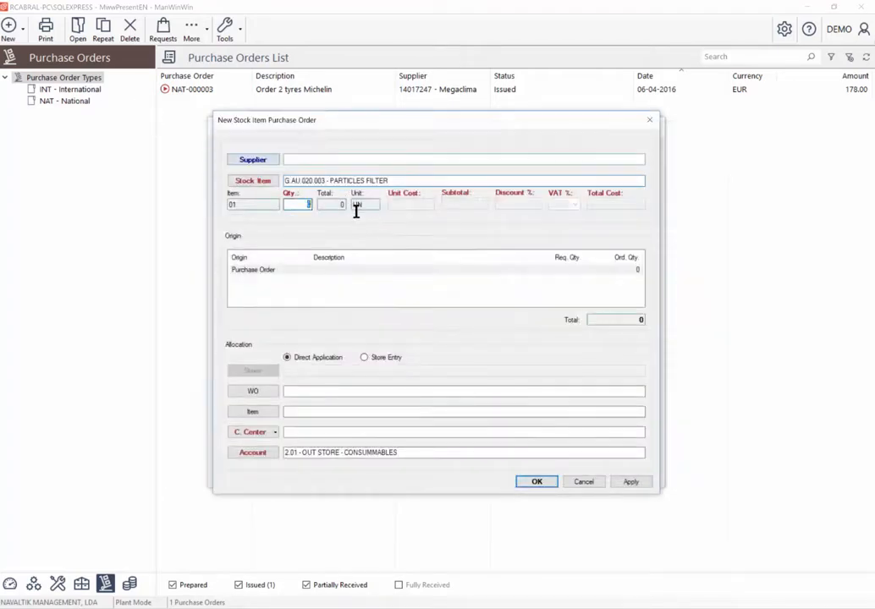
pyautogui.write('10')
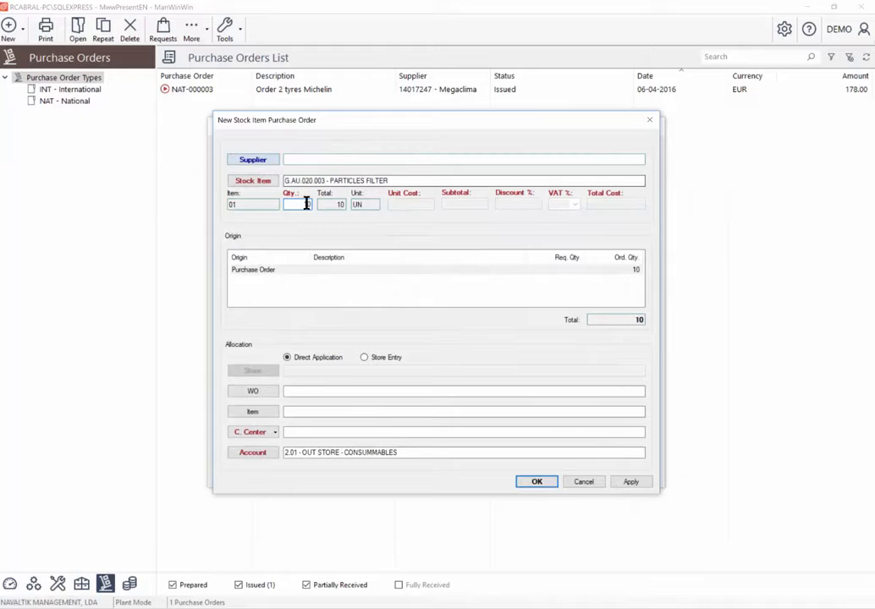
# Allocate the particles filter line as a store entry to store 01 - Lisbon with account 2.02 - Out Store - Spares
pyautogui.click(303, 391)
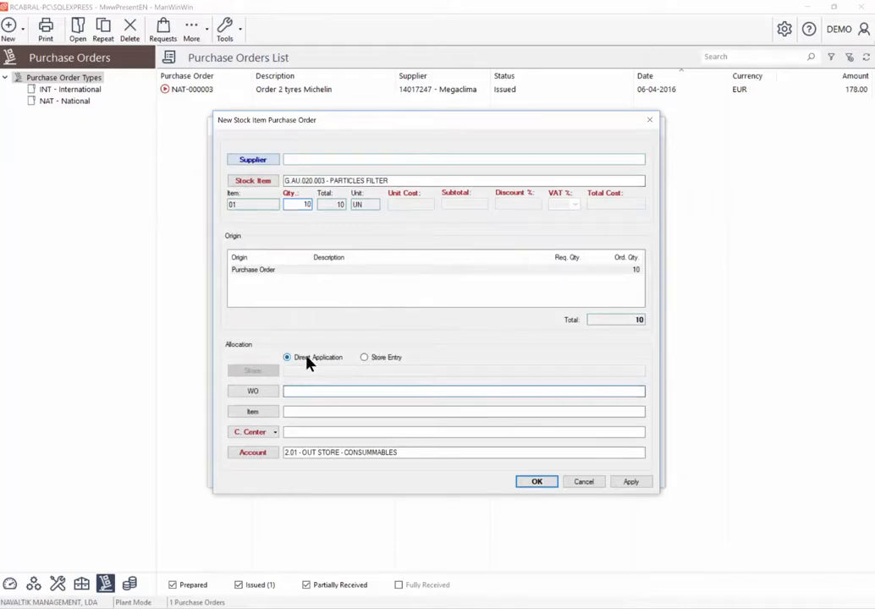
pyautogui.click(364, 357)
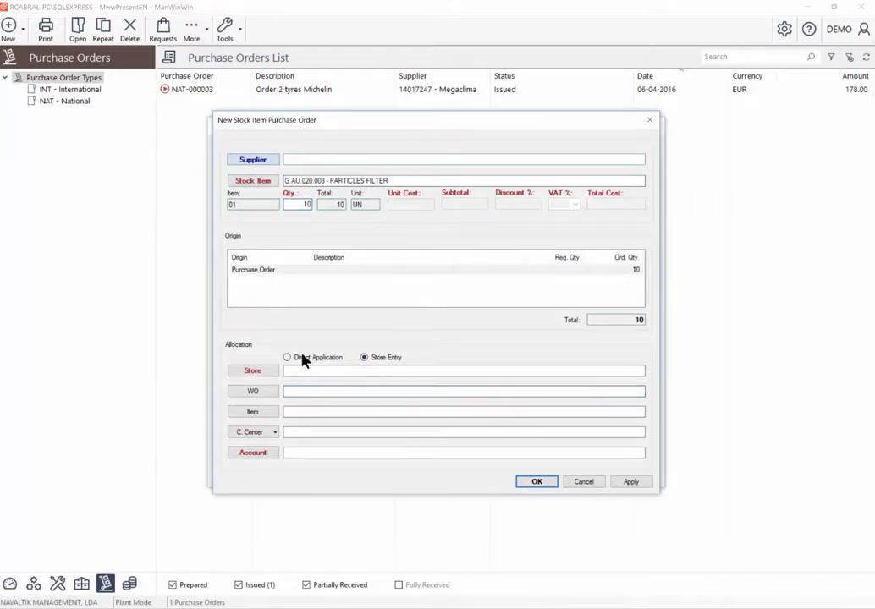
pyautogui.click(244, 370)
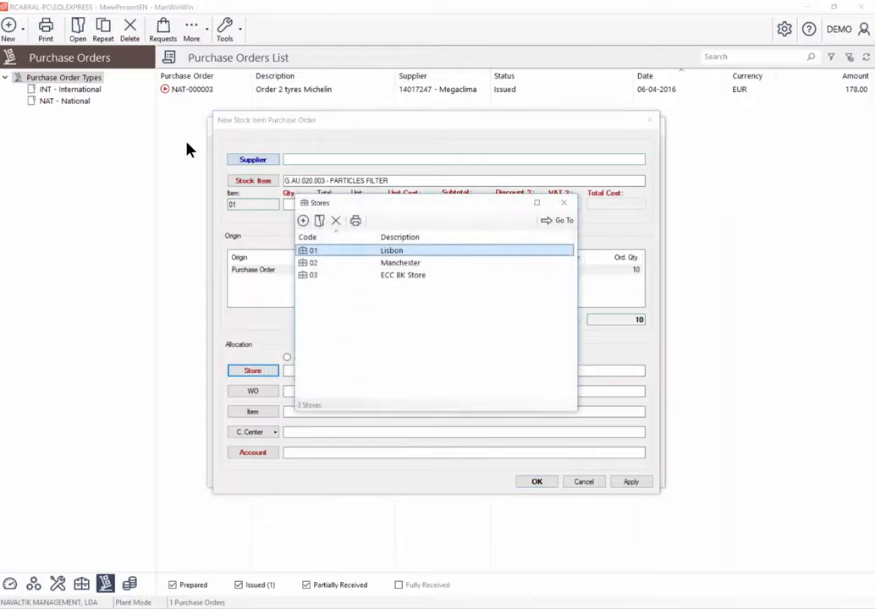
pyautogui.doubleClick(355, 252)
pyautogui.click(299, 452)
pyautogui.write('2.02')
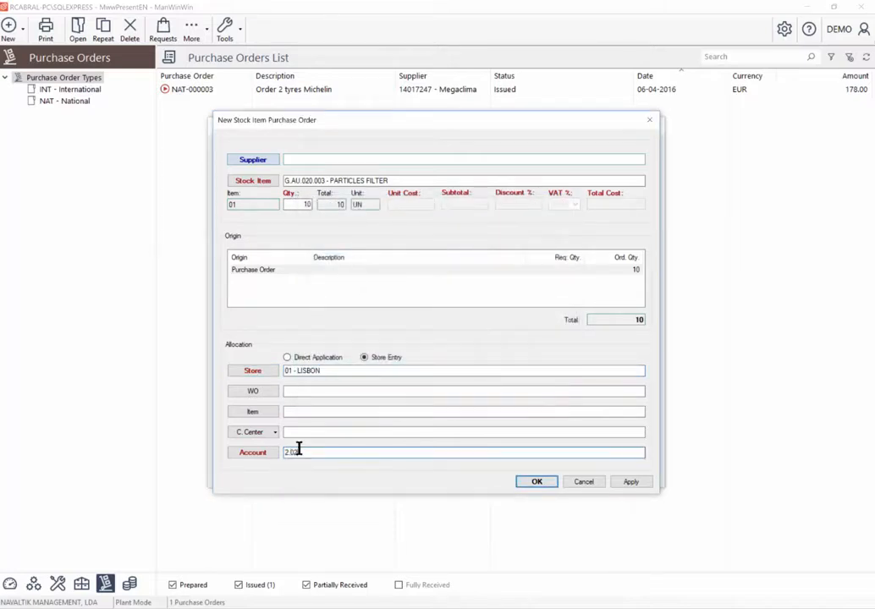
pyautogui.press('Tab')
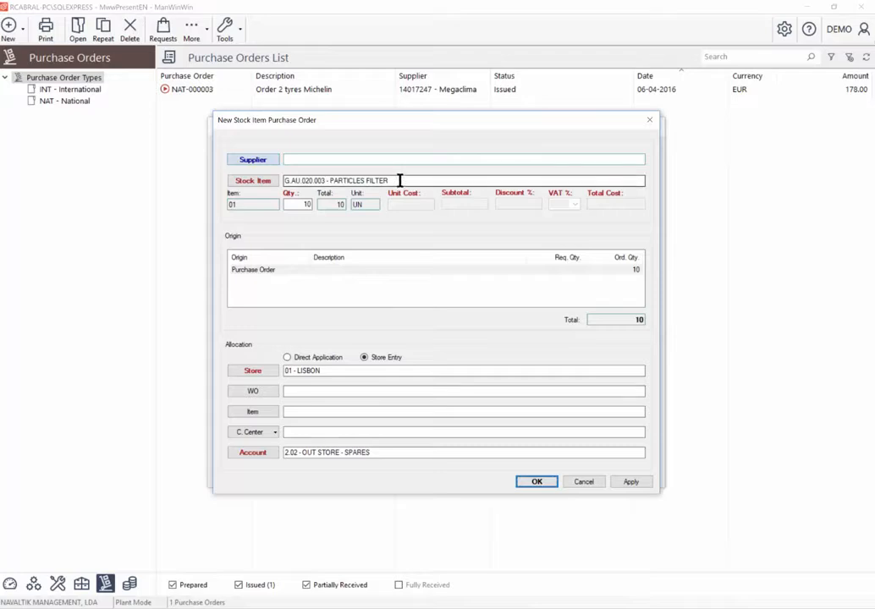
# Check the line's item, quantity and store, save it, and agree to create the particles filter in the Lisbon store
pyautogui.moveTo(285, 125); pyautogui.dragTo(267, 130)
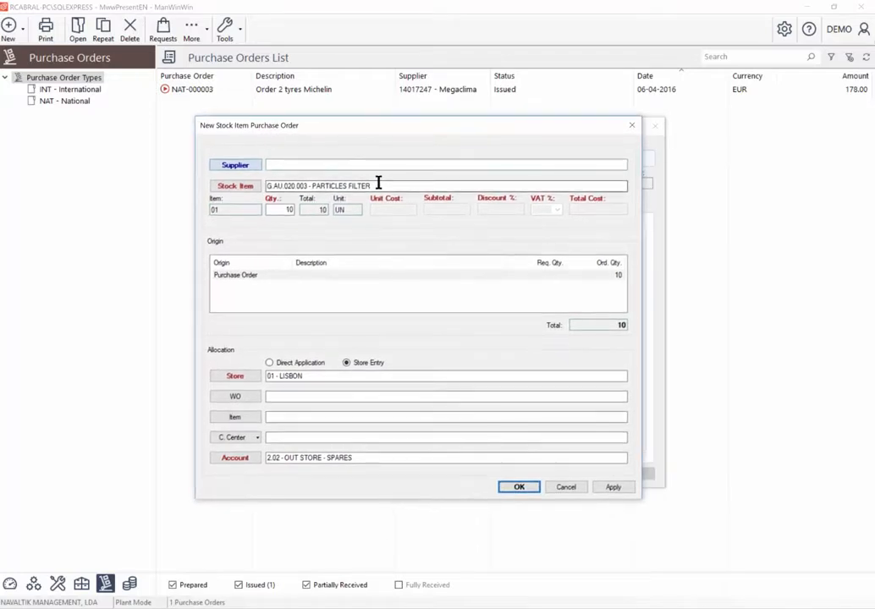
pyautogui.moveTo(376, 183); pyautogui.dragTo(303, 215)
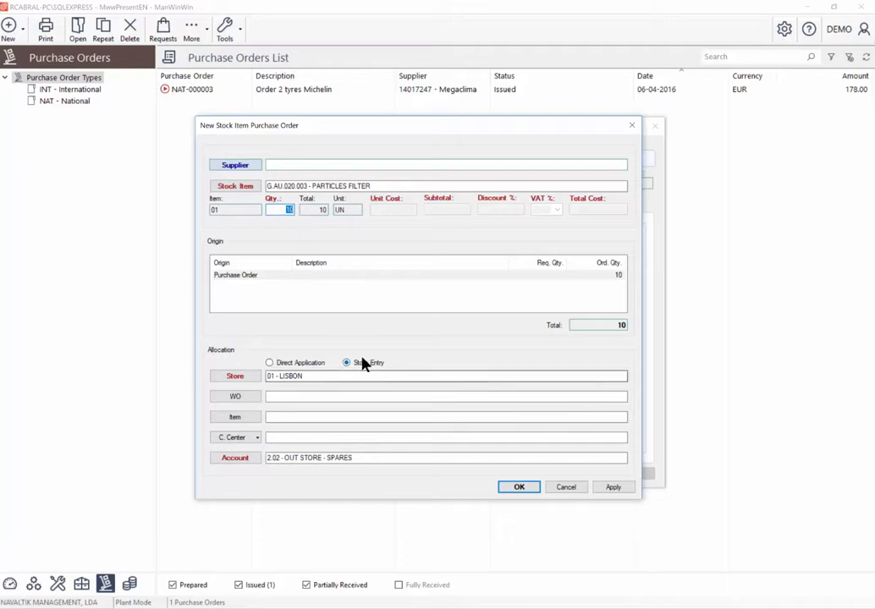
pyautogui.moveTo(324, 373); pyautogui.dragTo(252, 371)
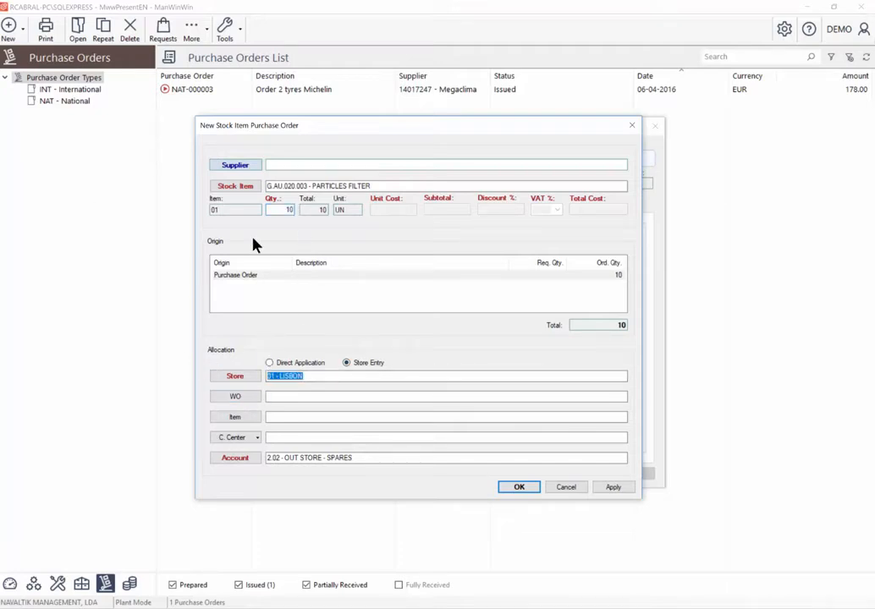
pyautogui.click(519, 487)
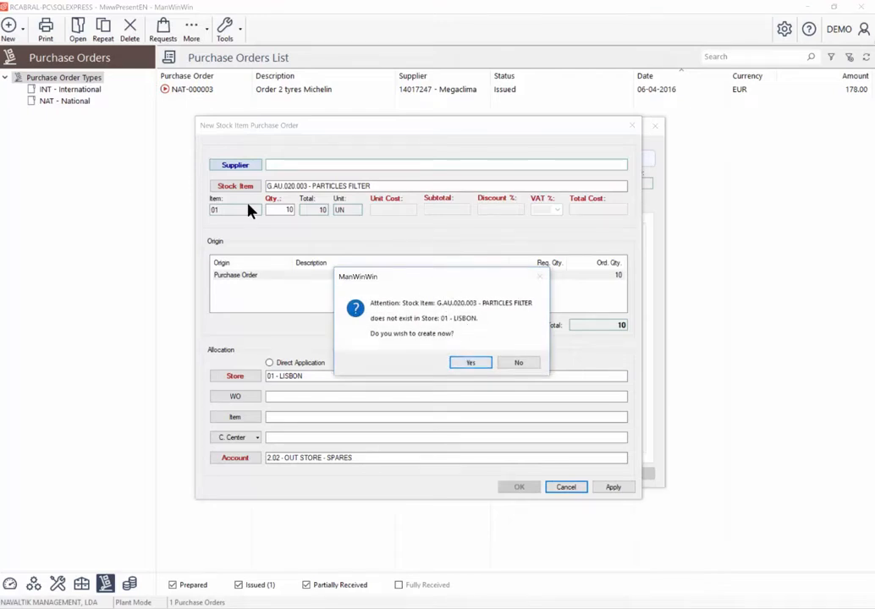
pyautogui.click(470, 362)
pyautogui.click(466, 434)
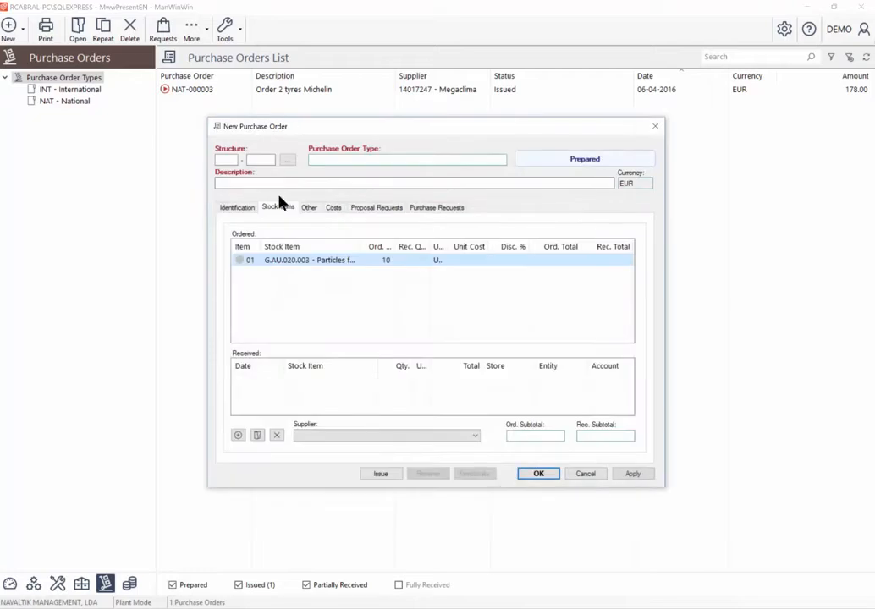
# Review the ordered particles filter line together with the suppliers listed for proposal requests
pyautogui.click(334, 302)
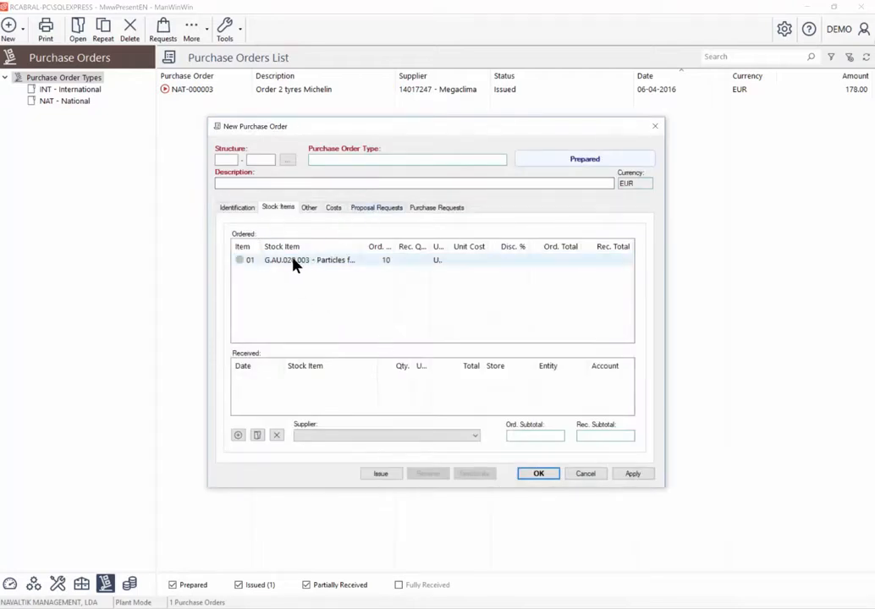
pyautogui.click(294, 265)
pyautogui.moveTo(326, 121); pyautogui.dragTo(313, 113)
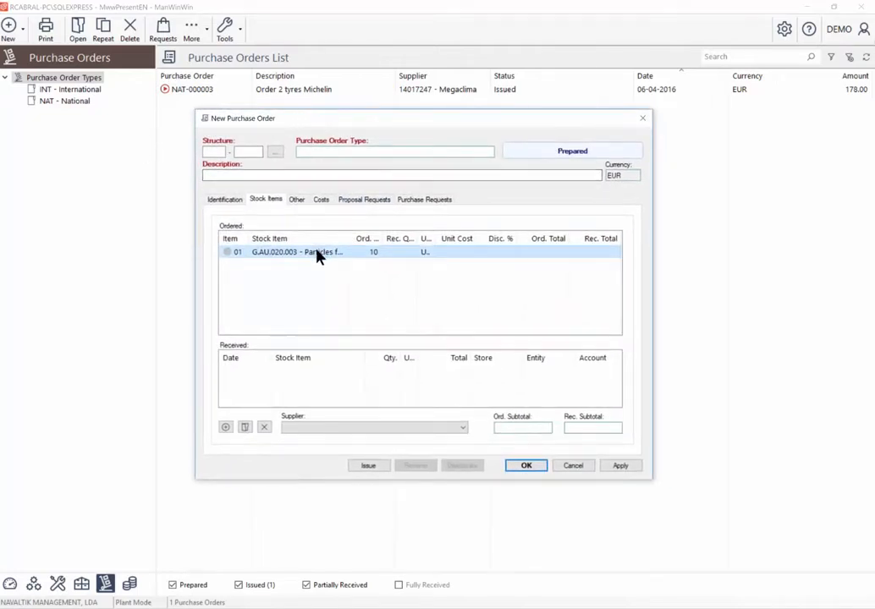
pyautogui.click(364, 199)
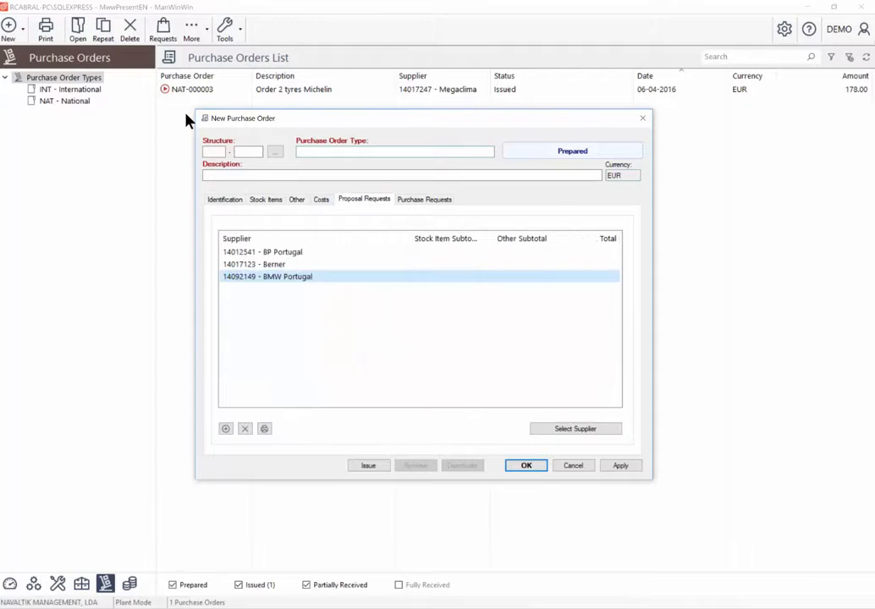
pyautogui.click(292, 253)
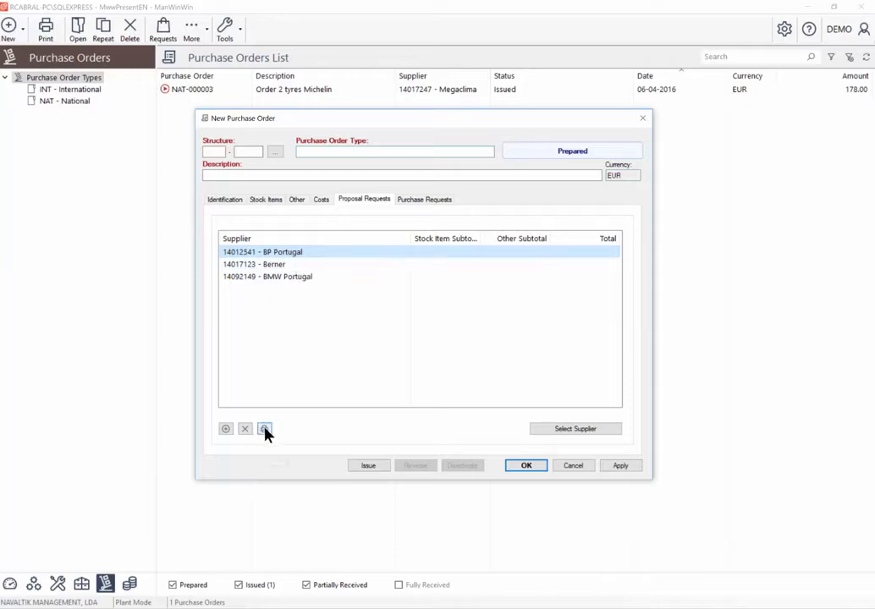
pyautogui.click(266, 199)
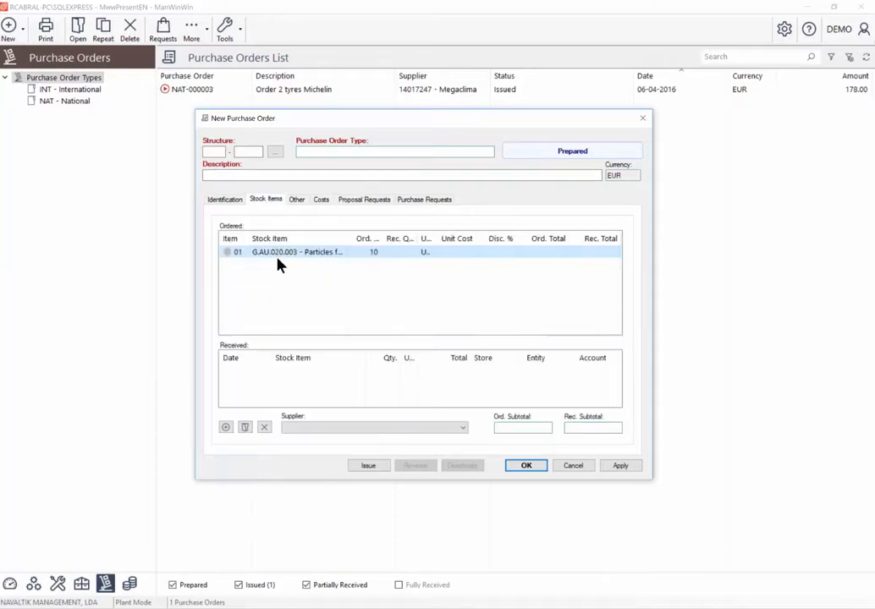
# Choose Berner from the proposal requests as the purchase order's supplier
pyautogui.click(365, 201)
pyautogui.click(258, 264)
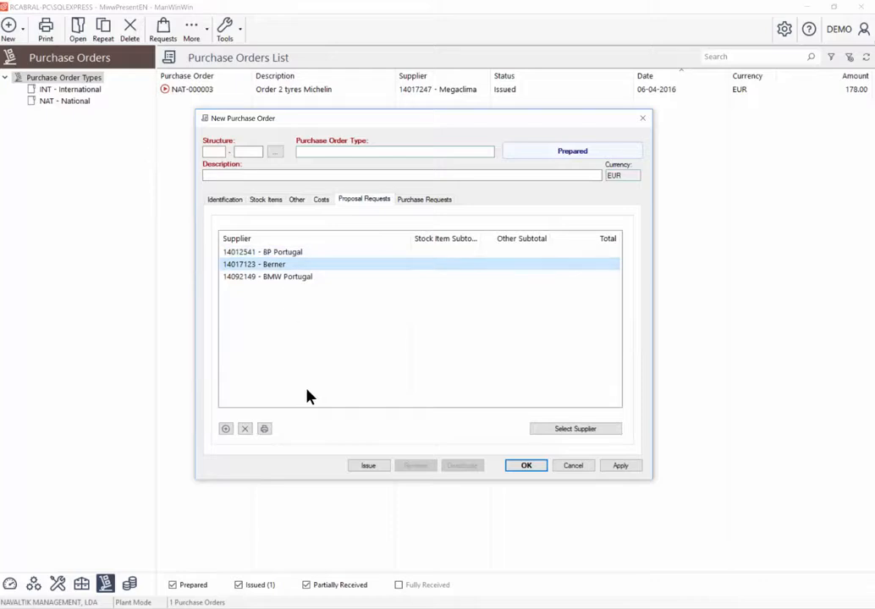
pyautogui.click(575, 429)
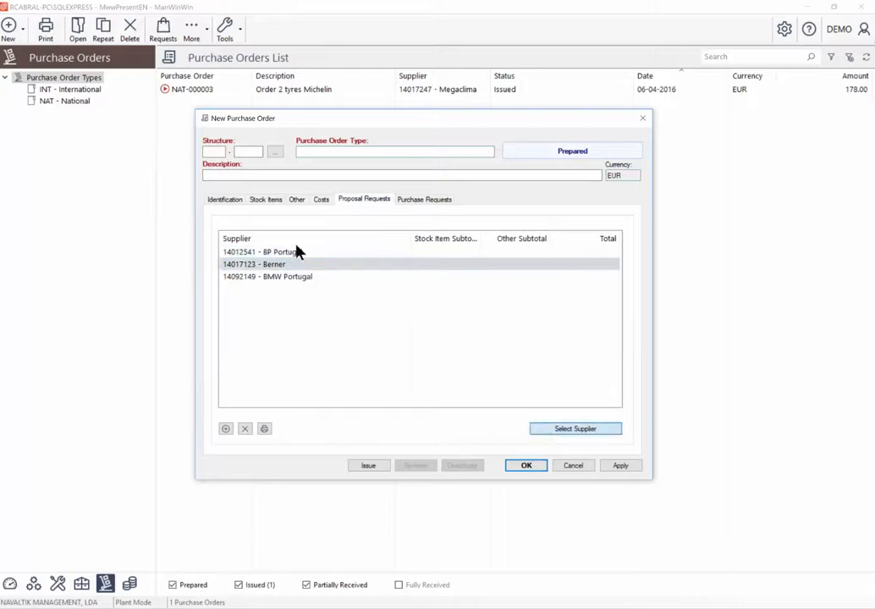
# Return to the ordered stock items and try to issue the purchase order
pyautogui.click(264, 201)
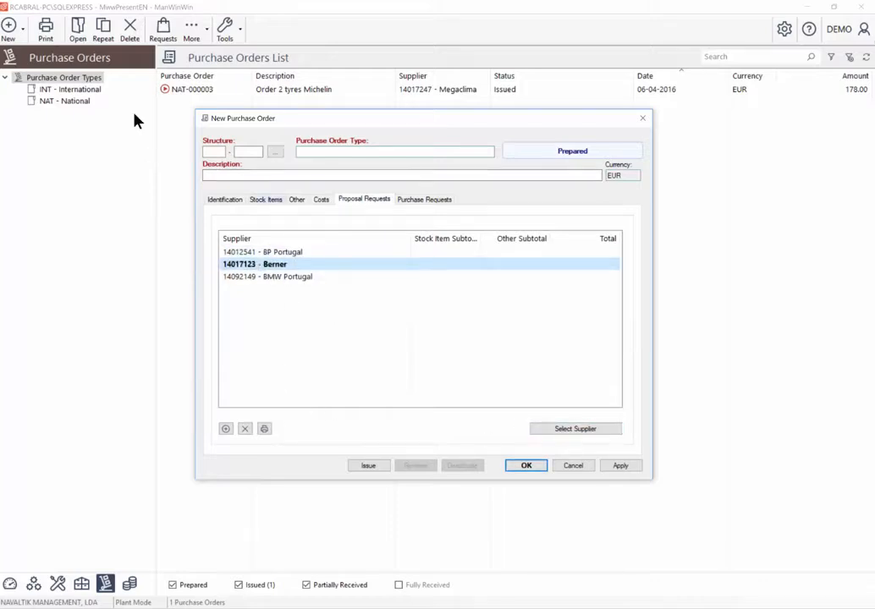
pyautogui.click(366, 466)
pyautogui.click(501, 352)
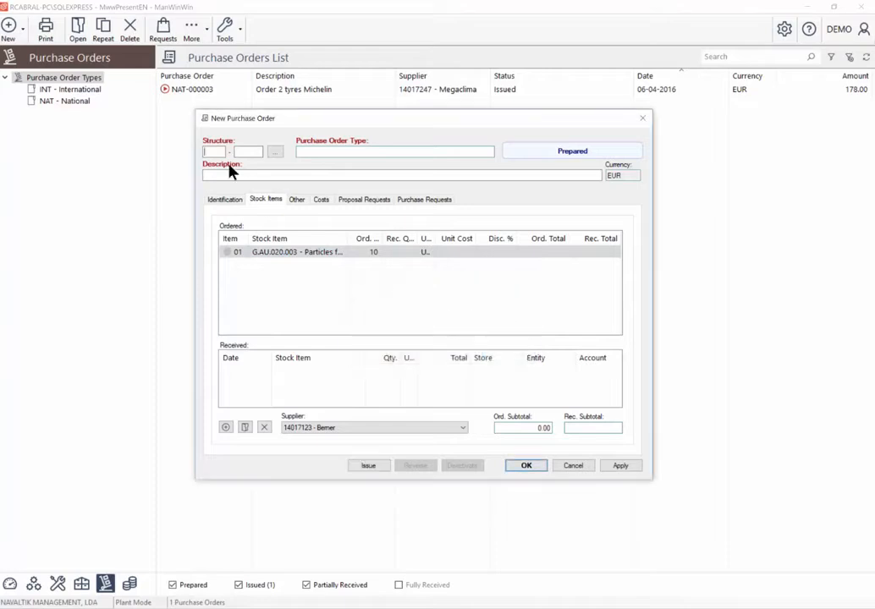
# Set the new purchase order's type to INT - International and enter the description "Order 10 Particles Filters"
pyautogui.click(275, 151)
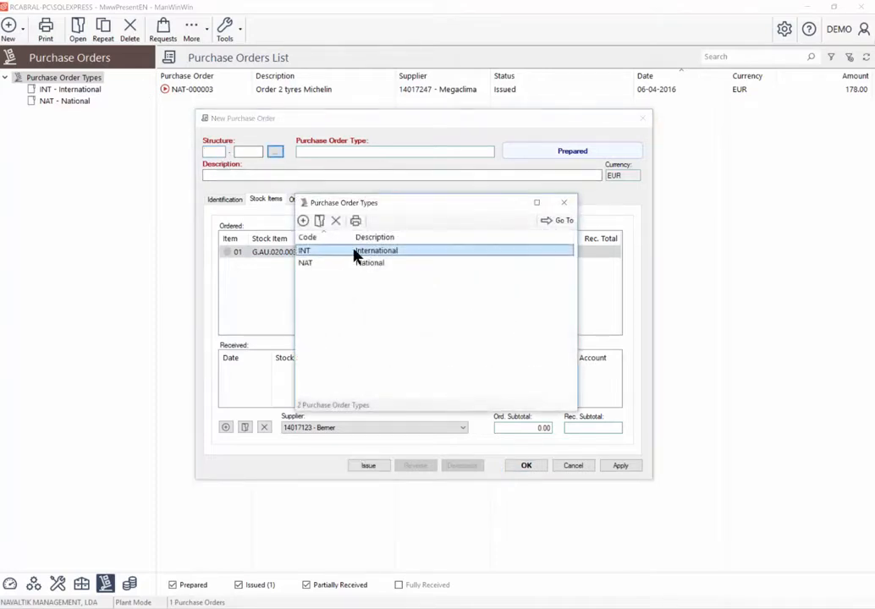
pyautogui.doubleClick(355, 254)
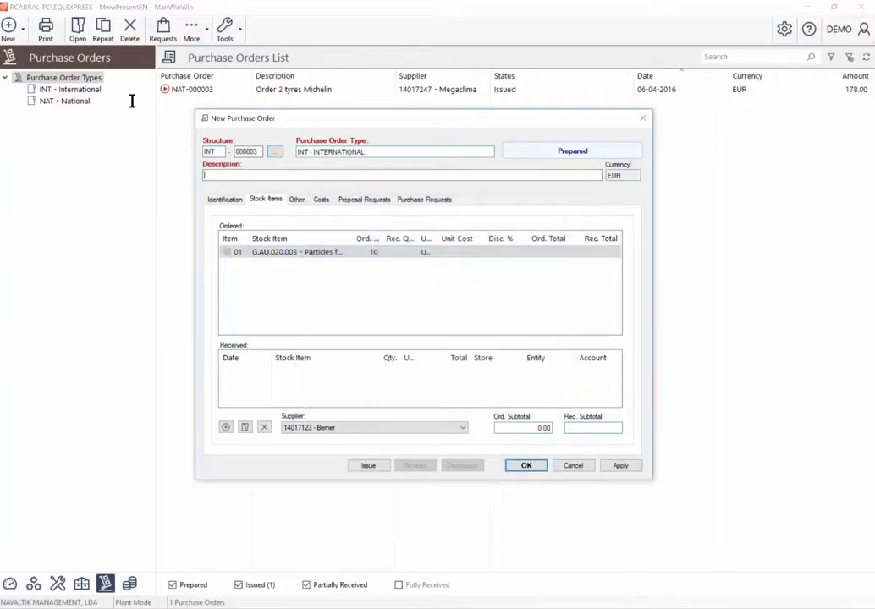
pyautogui.write('Order 10 P')
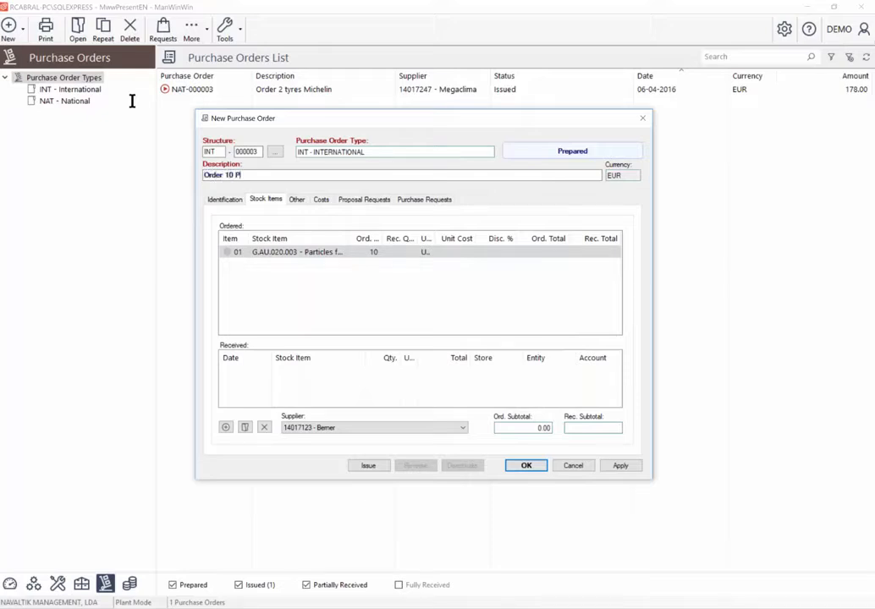
pyautogui.write('articles Filters')
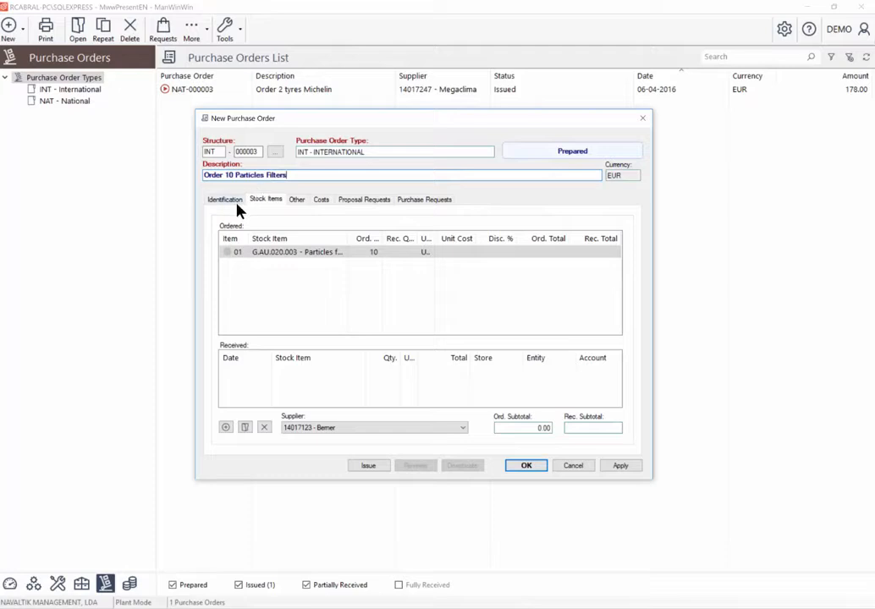
# Try to issue the international purchase order for the particles filters
pyautogui.click(375, 463)
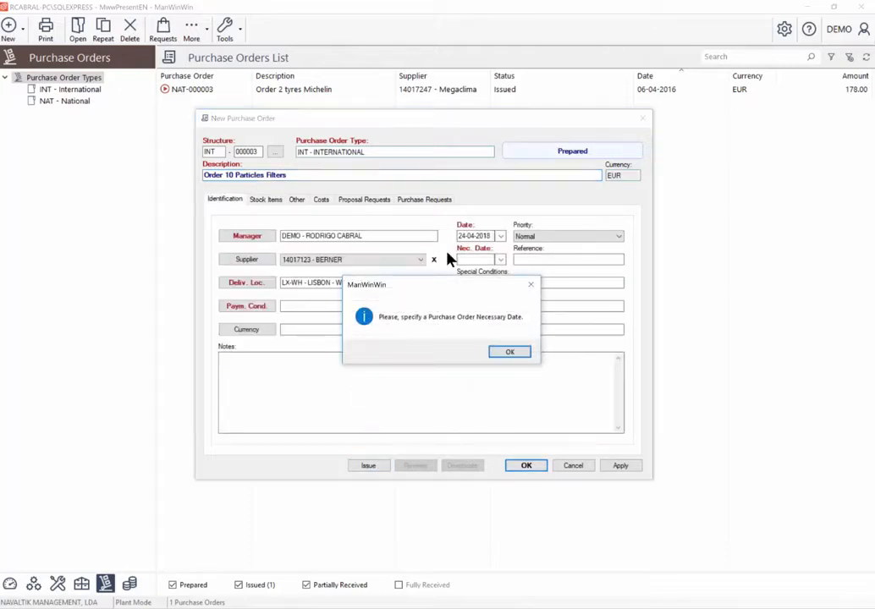
pyautogui.click(508, 352)
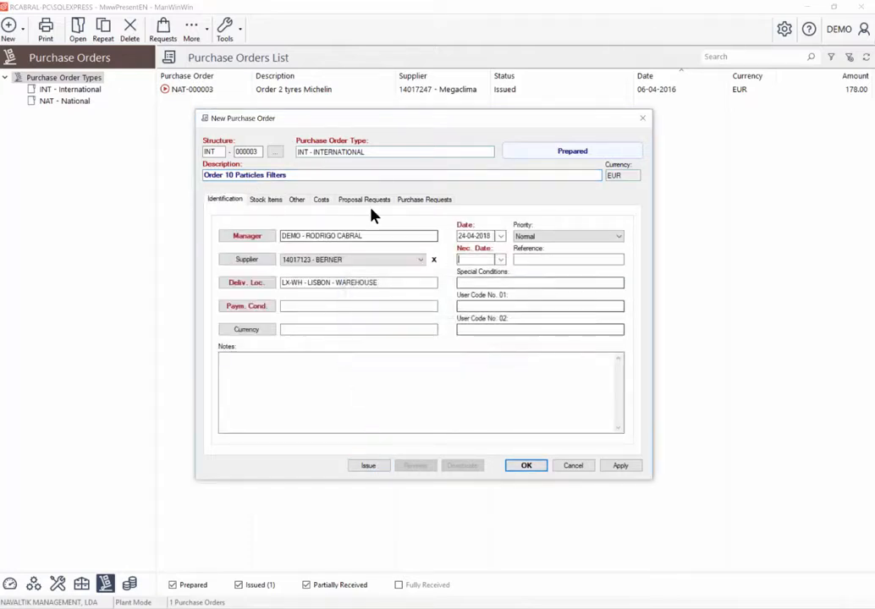
# Set the new purchase order's necessary date to 26-04-2018 and its payment condition to 60D - 60 days after invoice date
pyautogui.click(501, 259)
pyautogui.click(442, 332)
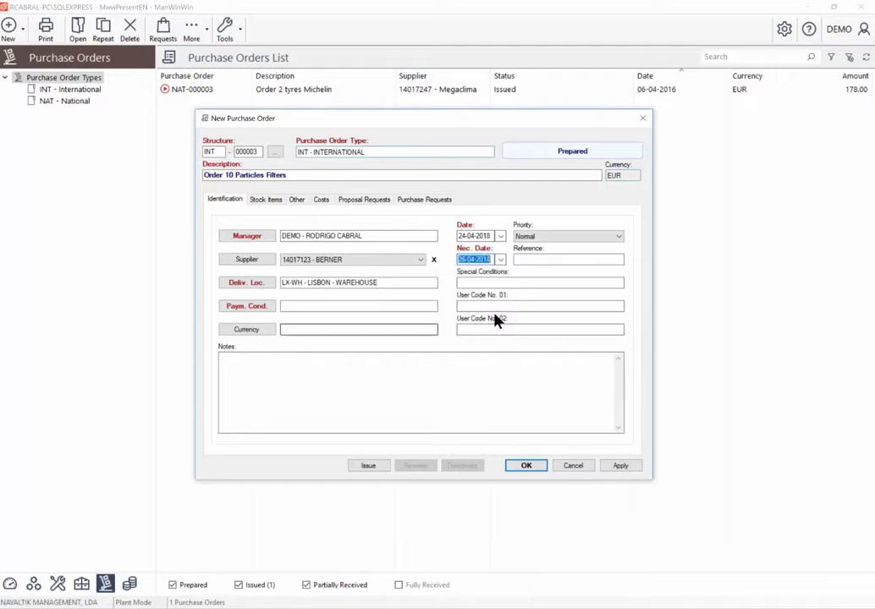
pyautogui.press('Tab')
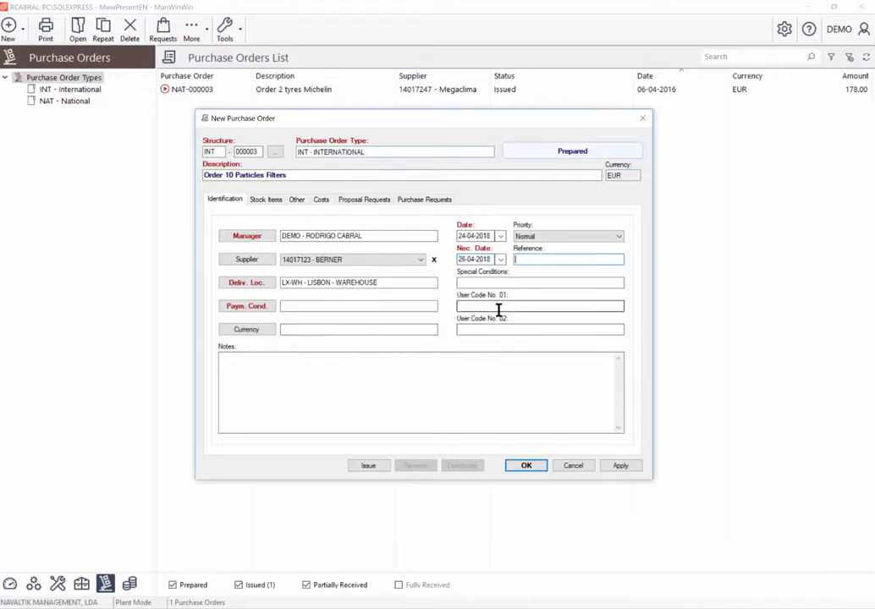
pyautogui.click(264, 308)
pyautogui.doubleClick(374, 265)
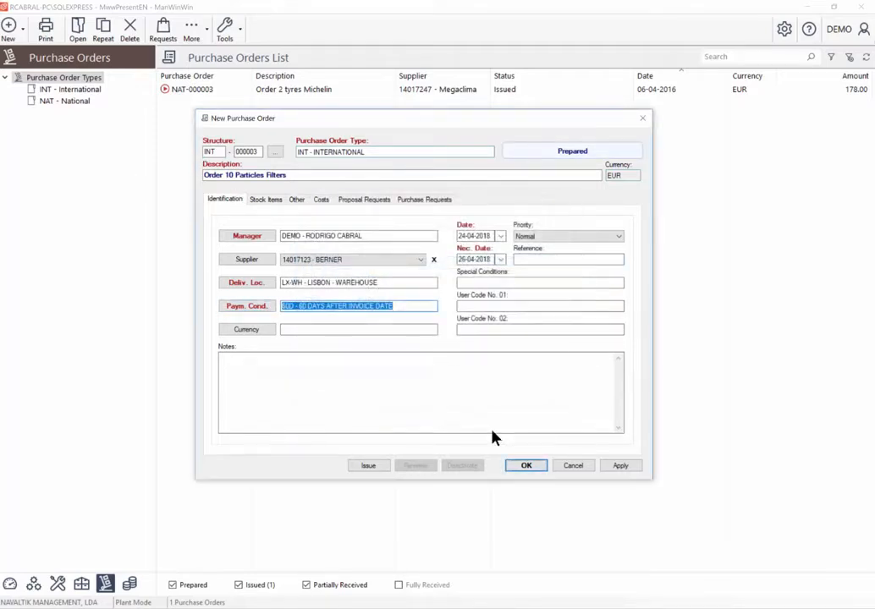
pyautogui.click(336, 329)
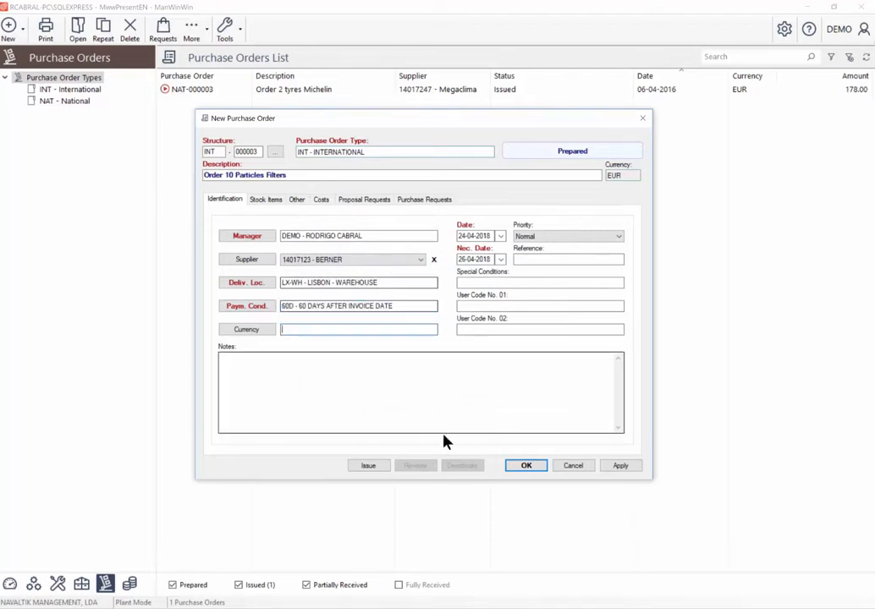
# Try to issue the particles filter purchase order, and close it without saving
pyautogui.click(368, 466)
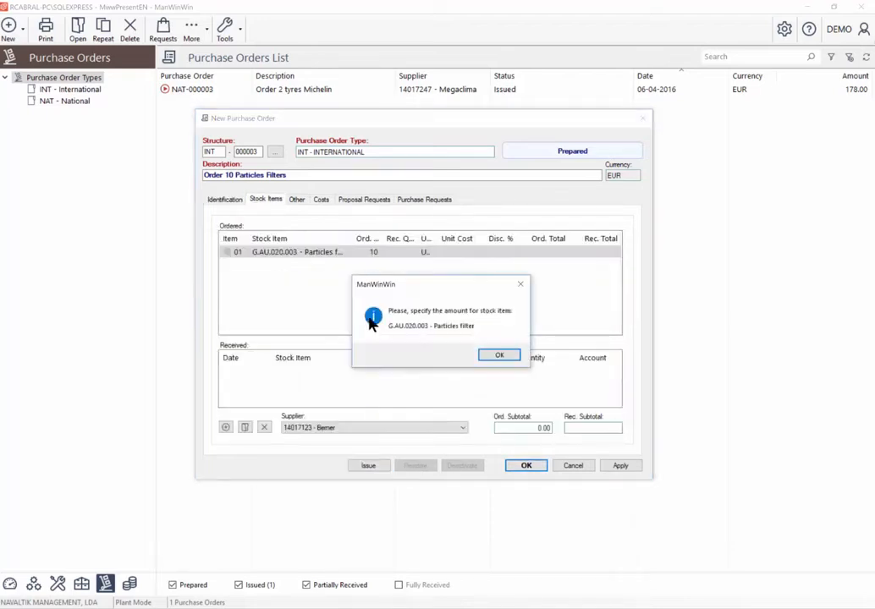
pyautogui.press('Escape')
pyautogui.press('Escape')
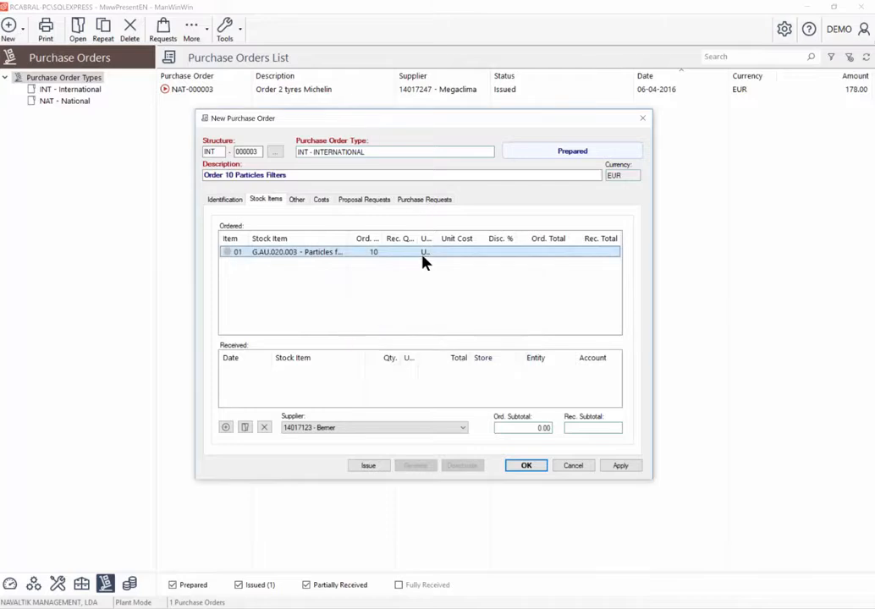
pyautogui.click(485, 351)
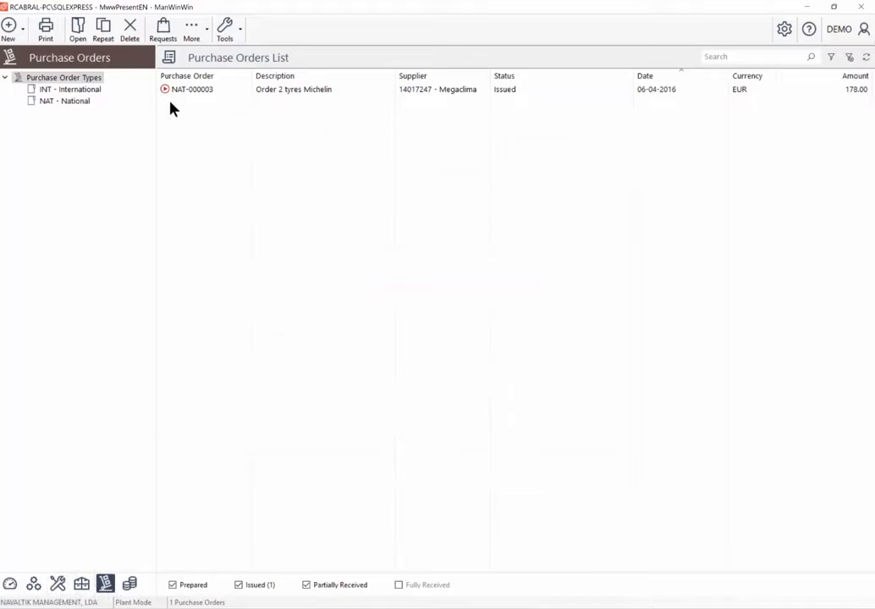
# Open the issued national purchase order for 2 Michelin tyres and show its stock items
pyautogui.click(204, 90)
pyautogui.rightClick(208, 90)
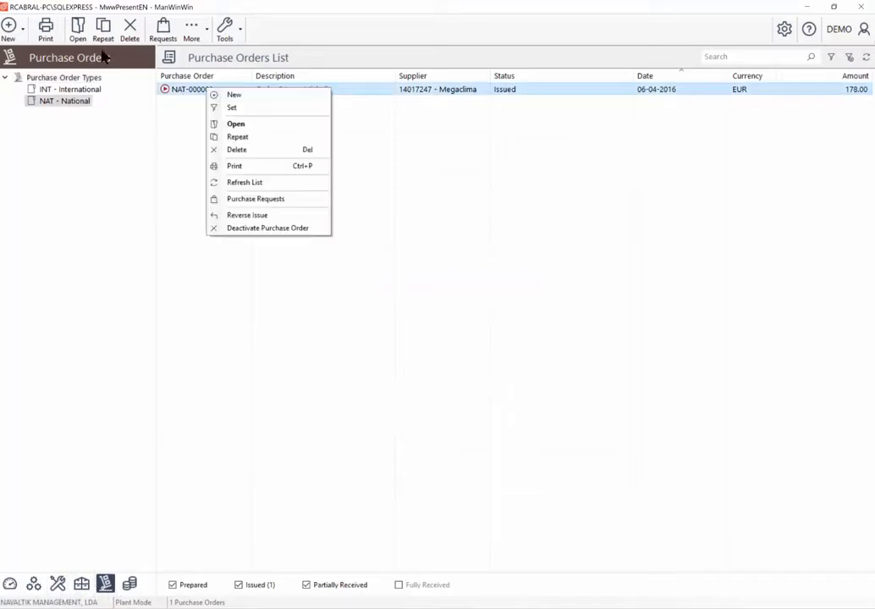
pyautogui.click(236, 125)
pyautogui.click(281, 207)
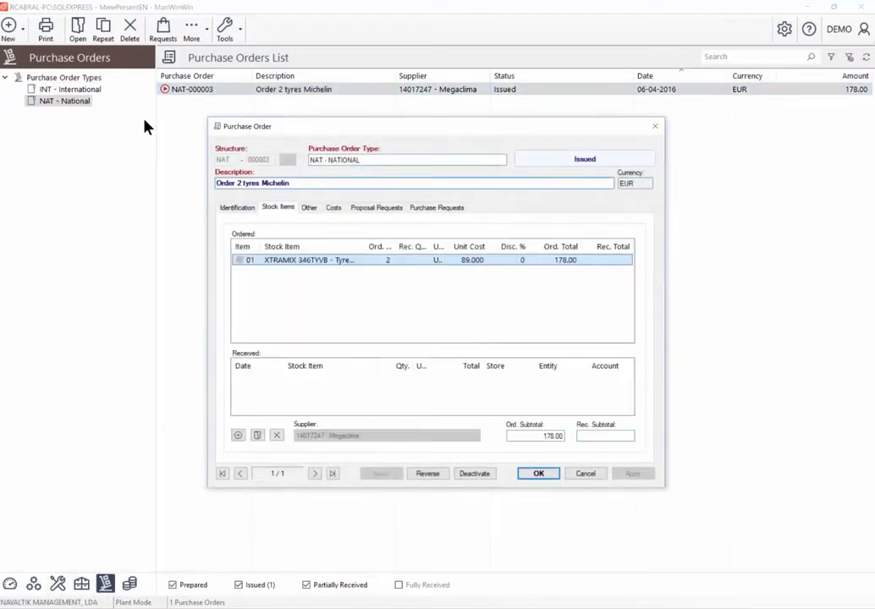
# Start a new reception for the ordered tyres with document type F (Invoice) and document reference 1235785
pyautogui.rightClick(312, 387)
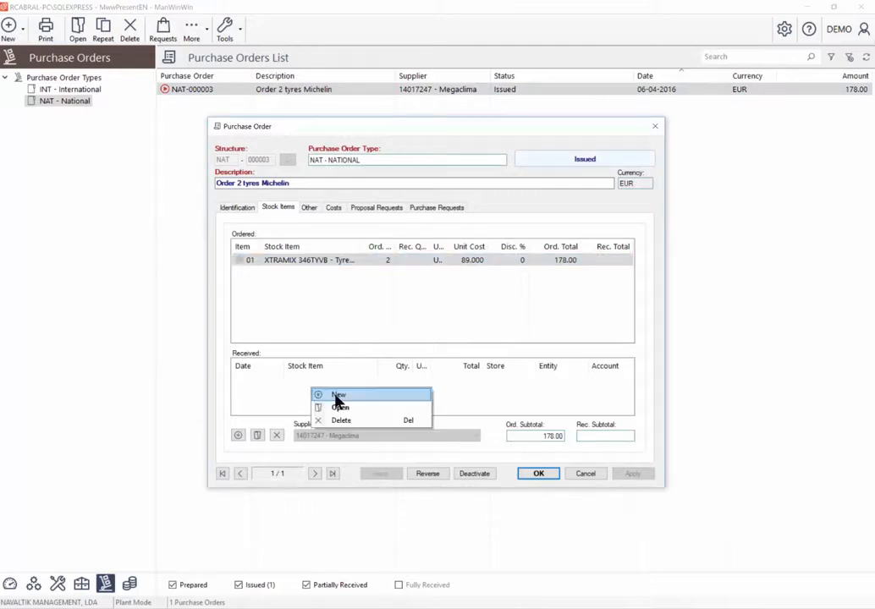
pyautogui.click(322, 394)
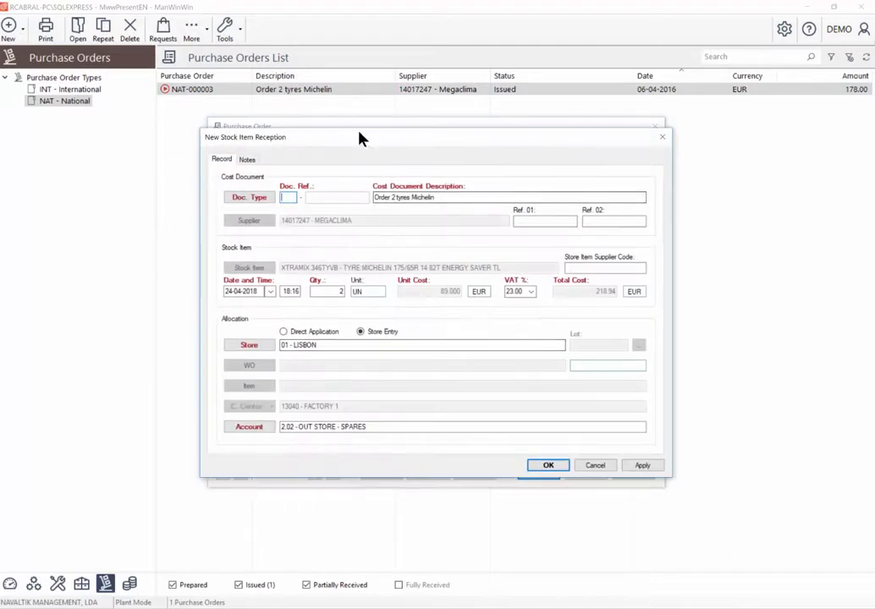
pyautogui.moveTo(360, 138); pyautogui.dragTo(423, 189)
pyautogui.click(316, 248)
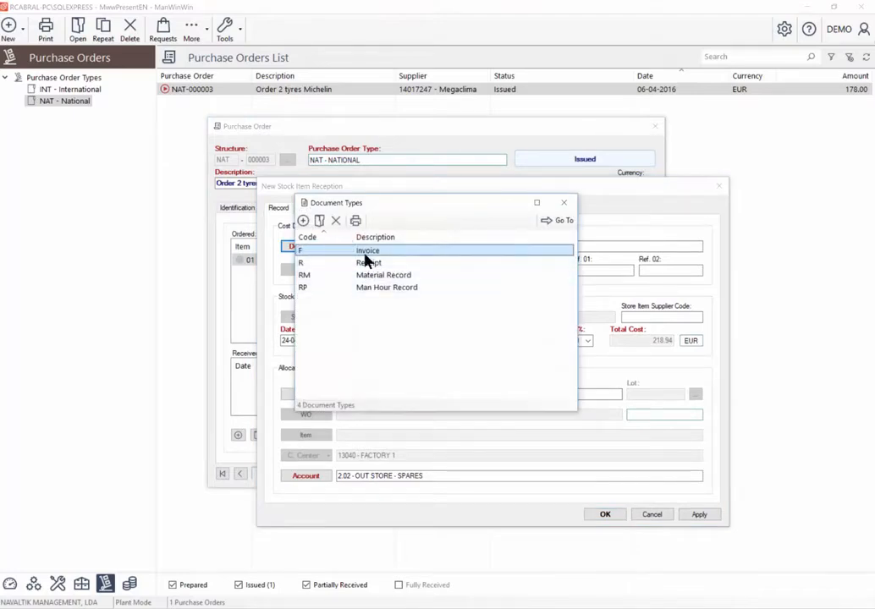
pyautogui.doubleClick(365, 253)
pyautogui.click(381, 247)
pyautogui.write('12357')
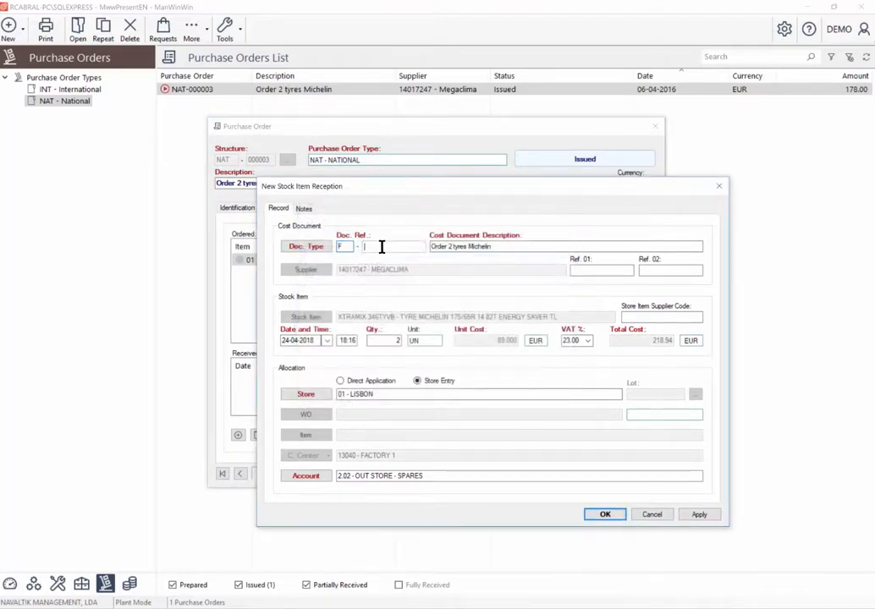
pyautogui.write('85')
pyautogui.click(512, 247)
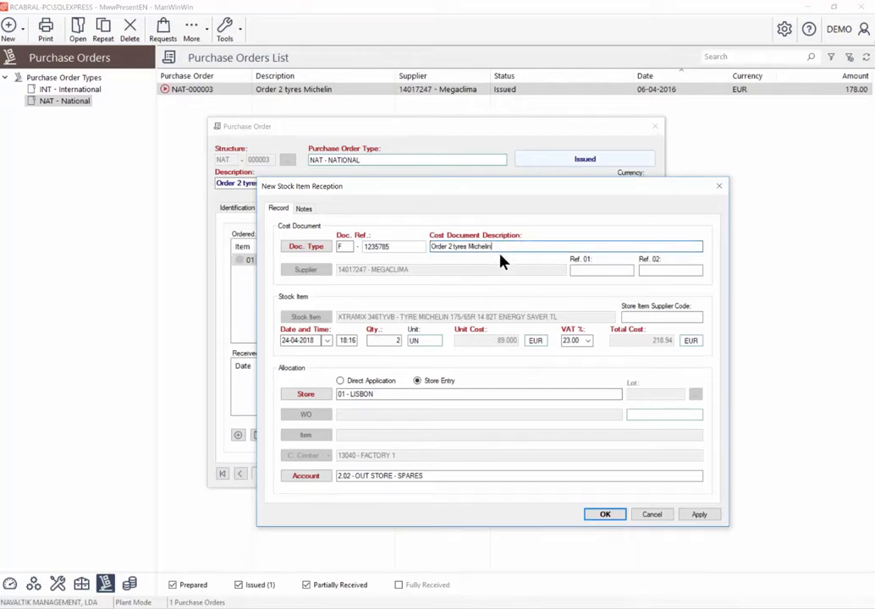
# Record the reception as a store entry in 01 - LISBON, keeping its date and quantity, and close the purchase order
pyautogui.click(327, 340)
pyautogui.press('Escape')
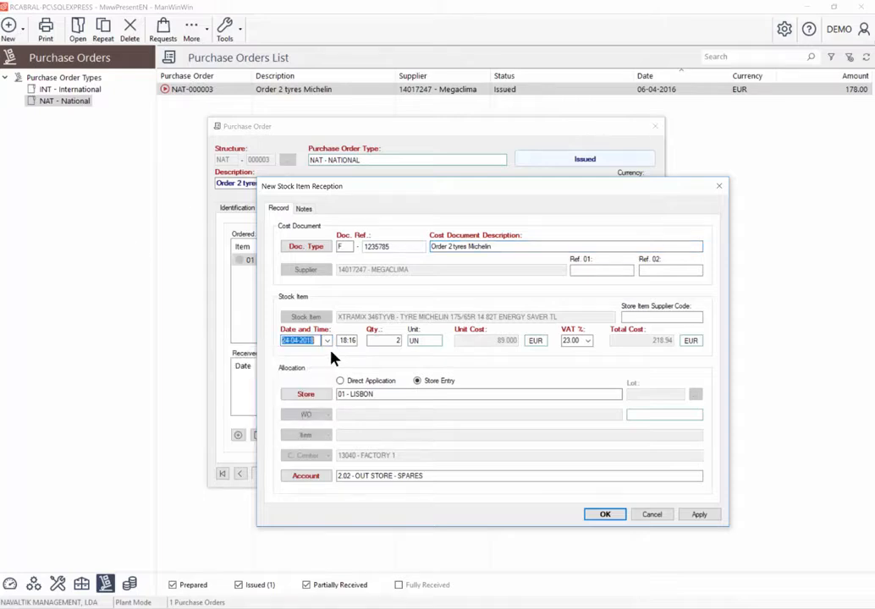
pyautogui.press('Tab')
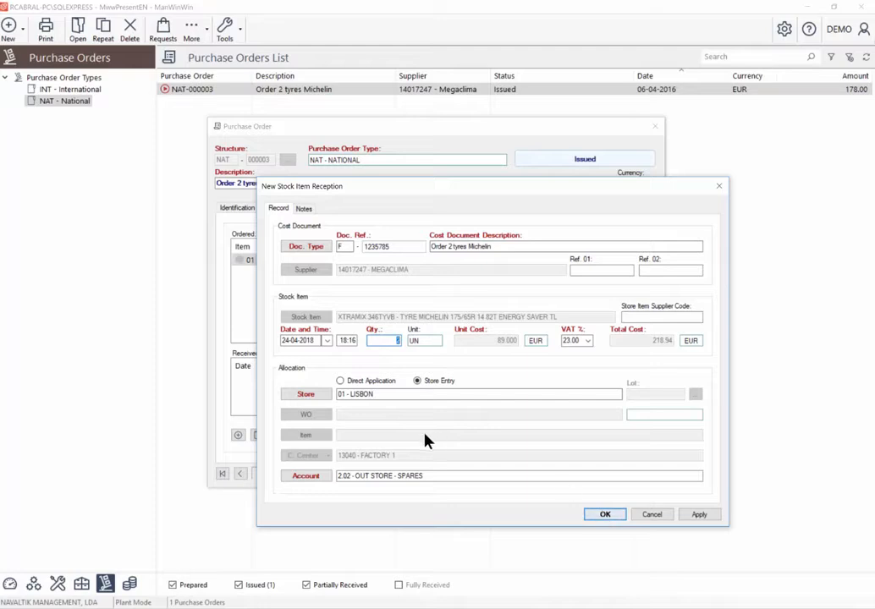
pyautogui.press('Tab')
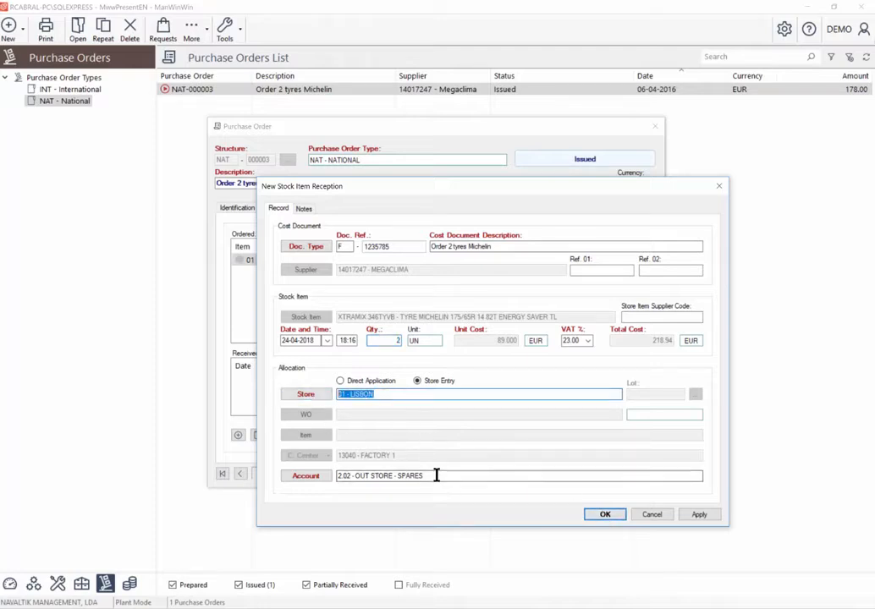
pyautogui.click(602, 515)
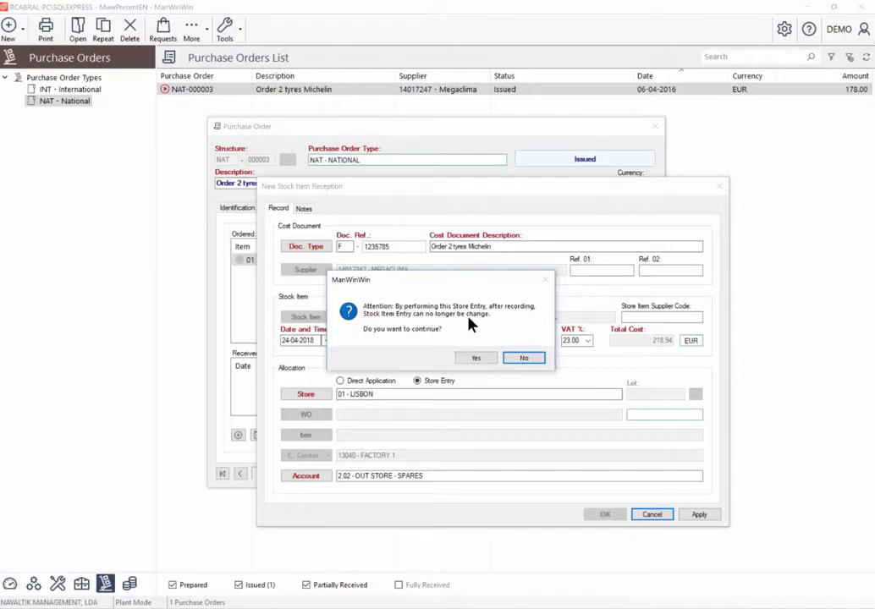
pyautogui.click(477, 359)
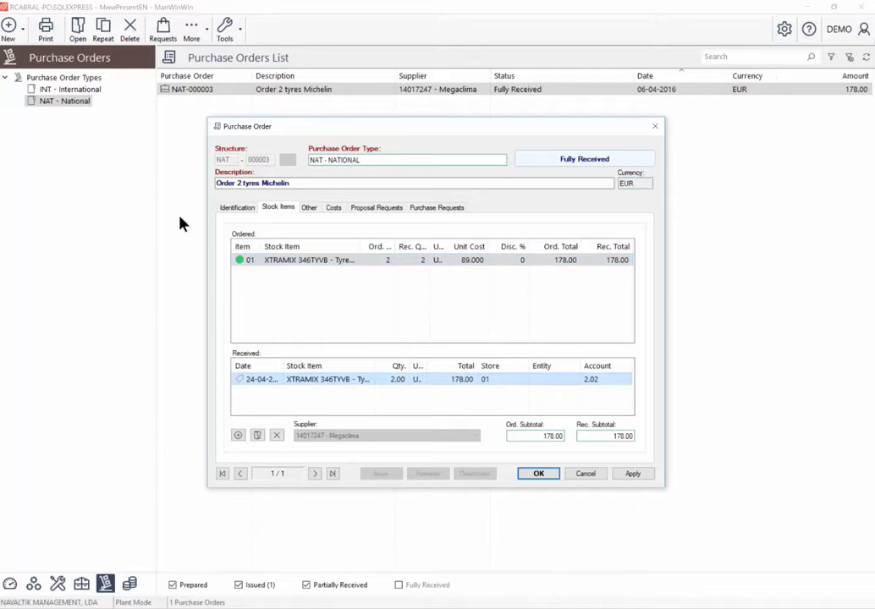
pyautogui.click(535, 474)
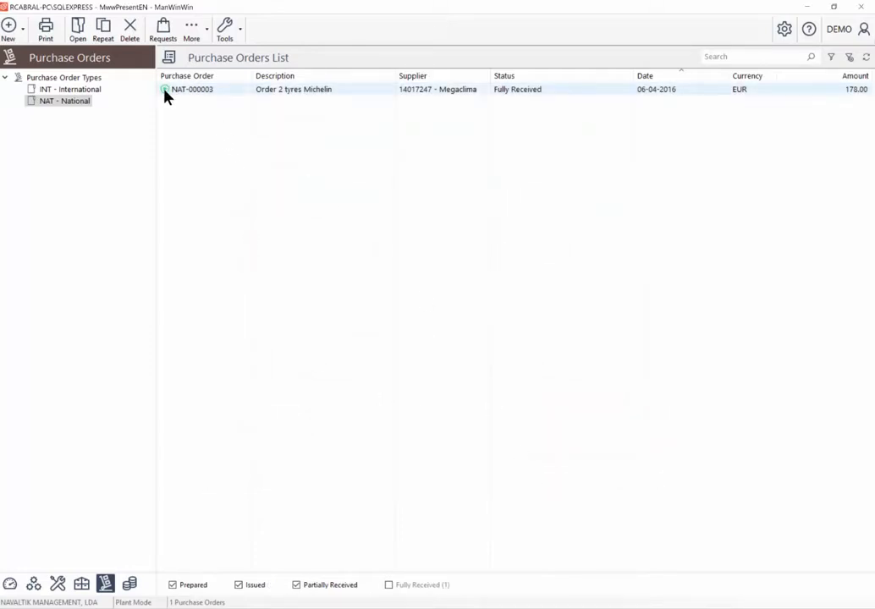
# Switch to the materials store and open the store entries from the Michelin tyre stock item
pyautogui.click(440, 90)
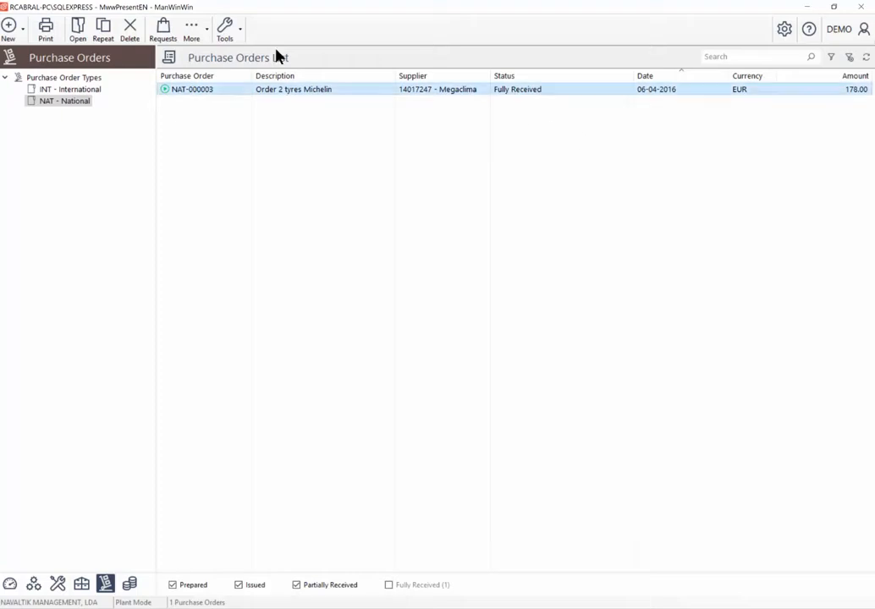
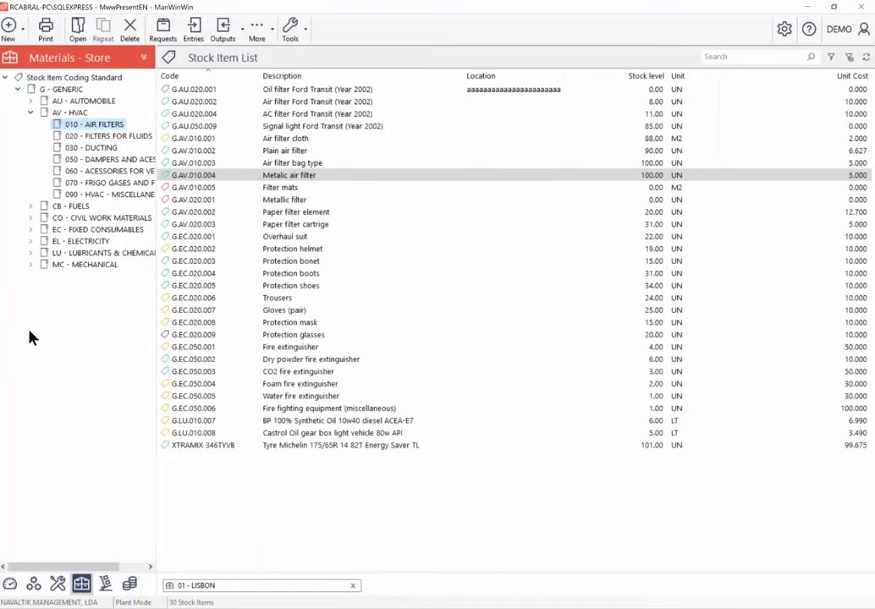
pyautogui.click(216, 447)
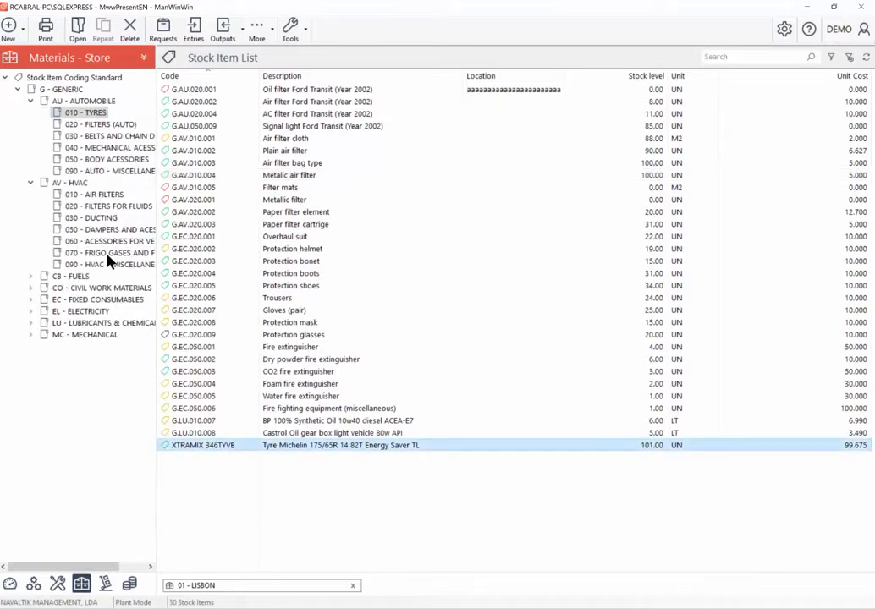
pyautogui.rightClick(216, 446)
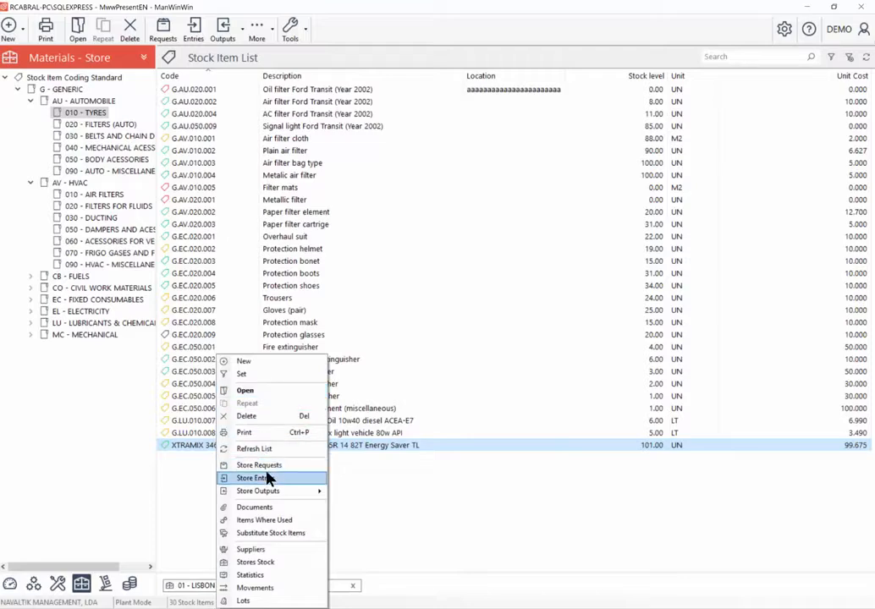
pyautogui.click(135, 271)
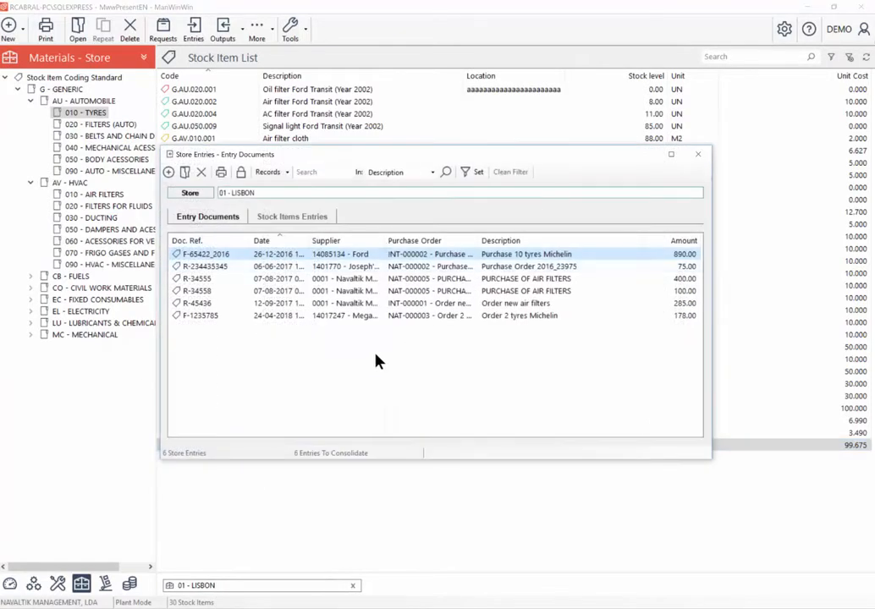
# Widen the store entries list to examine the date, purchase order and amount of entry F-1235785, and close it
pyautogui.moveTo(313, 242); pyautogui.dragTo(352, 241)
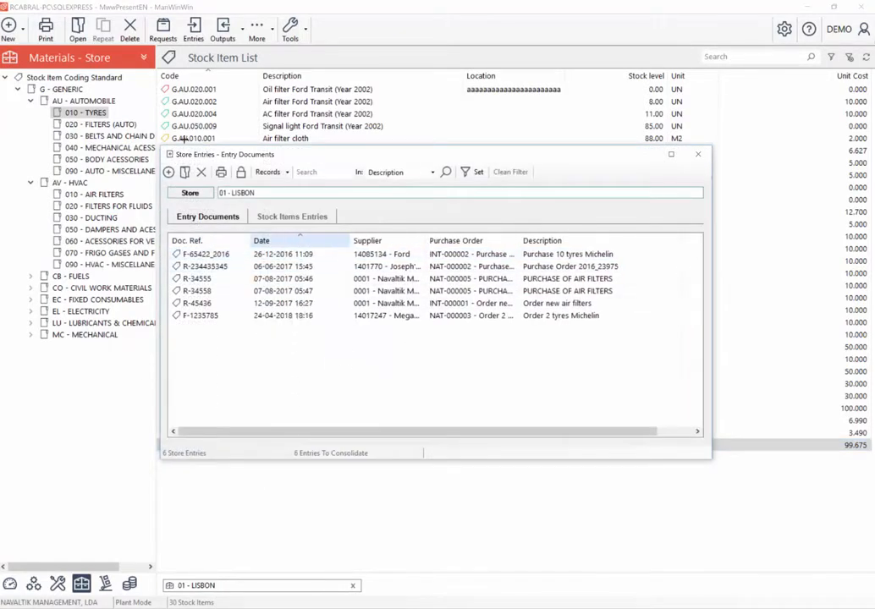
pyautogui.click(292, 319)
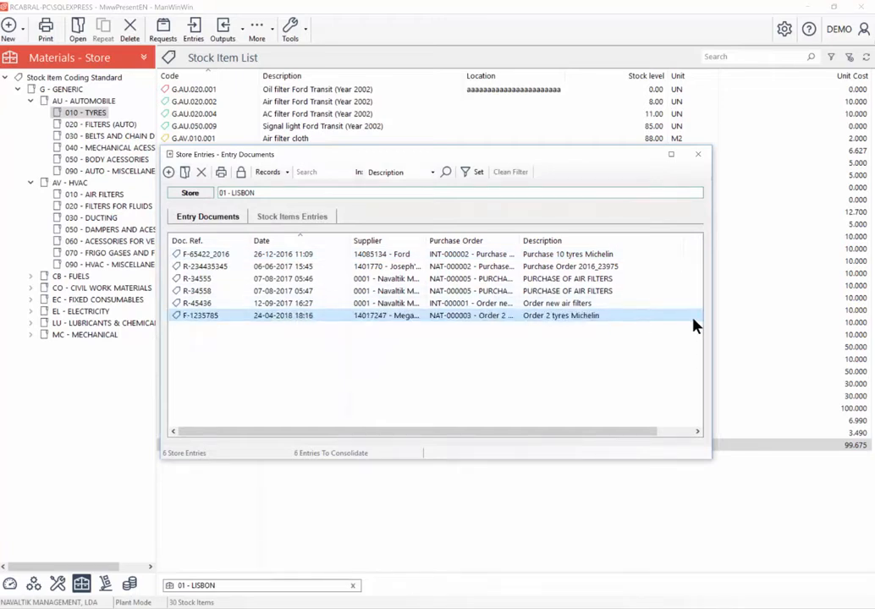
pyautogui.moveTo(715, 319); pyautogui.dragTo(845, 319)
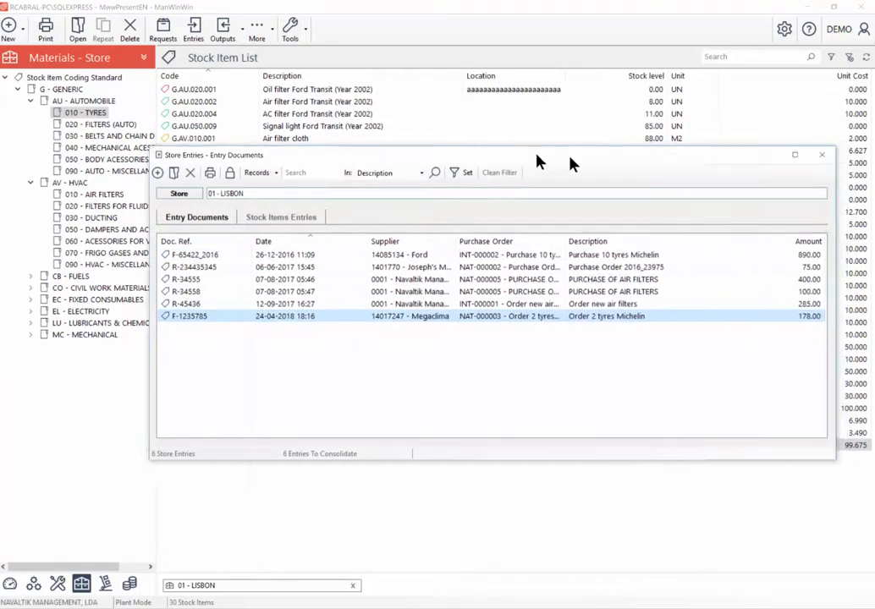
pyautogui.moveTo(569, 155); pyautogui.dragTo(438, 144)
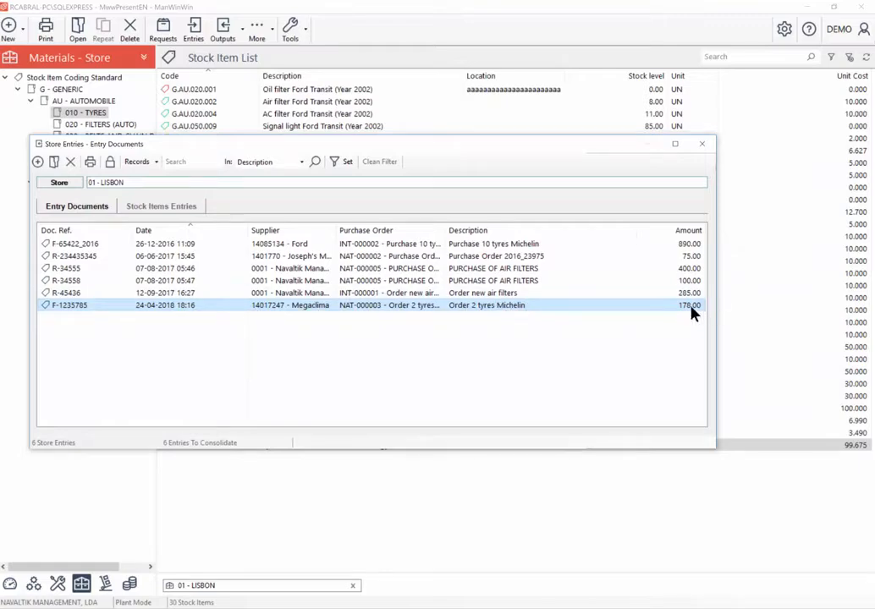
pyautogui.click(704, 144)
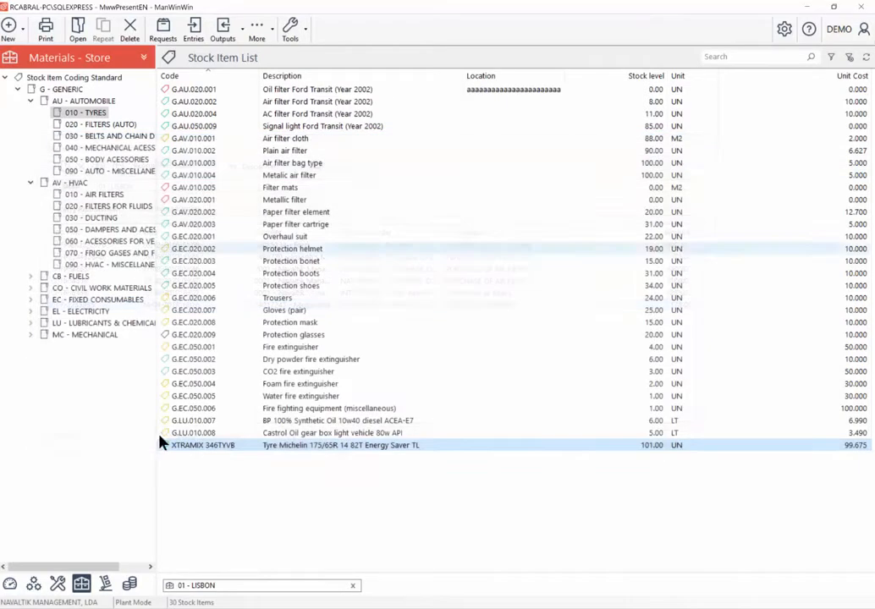
# Revisit the purchase orders list and the Michelin tyre's store entries in the materials store, and close the entries list
pyautogui.click(105, 586)
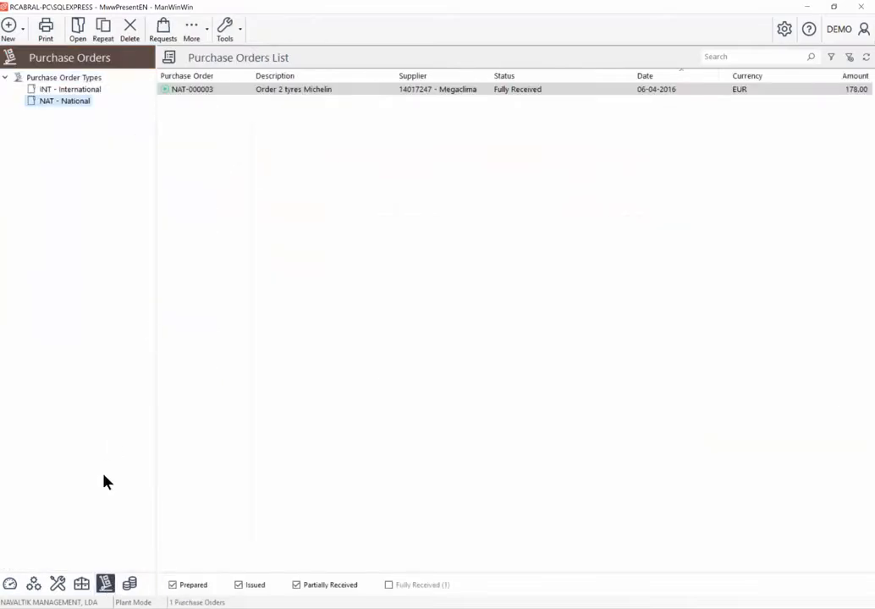
pyautogui.click(82, 584)
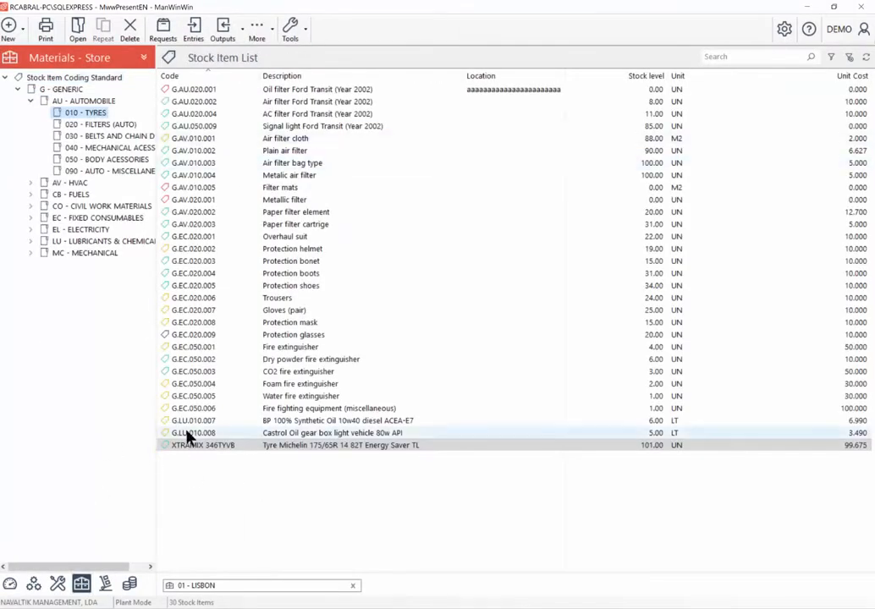
pyautogui.rightClick(191, 445)
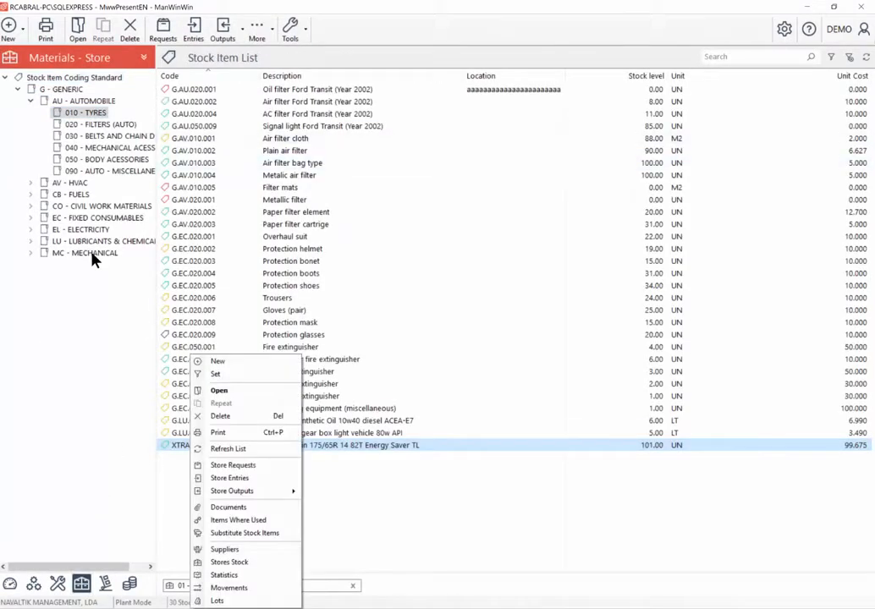
pyautogui.click(229, 478)
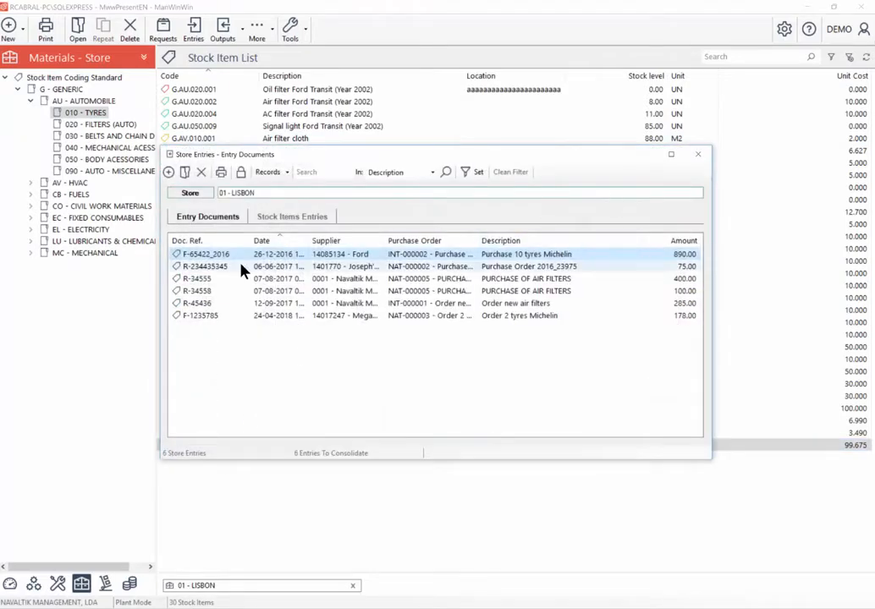
pyautogui.press('Escape')
# Start a new stock item store output for the Michelin tyre from 01 - LISBON with a quantity of 1
pyautogui.rightClick(244, 445)
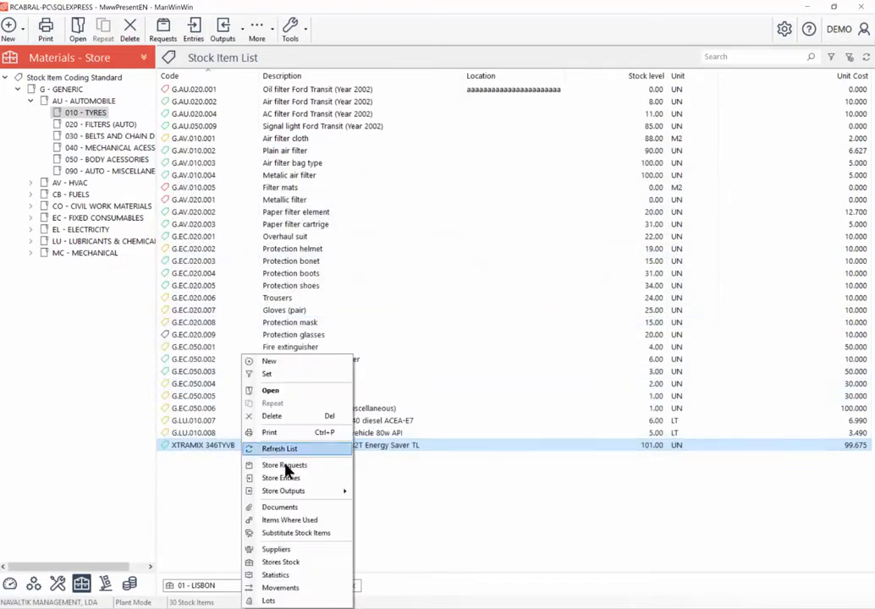
pyautogui.moveTo(294, 491)
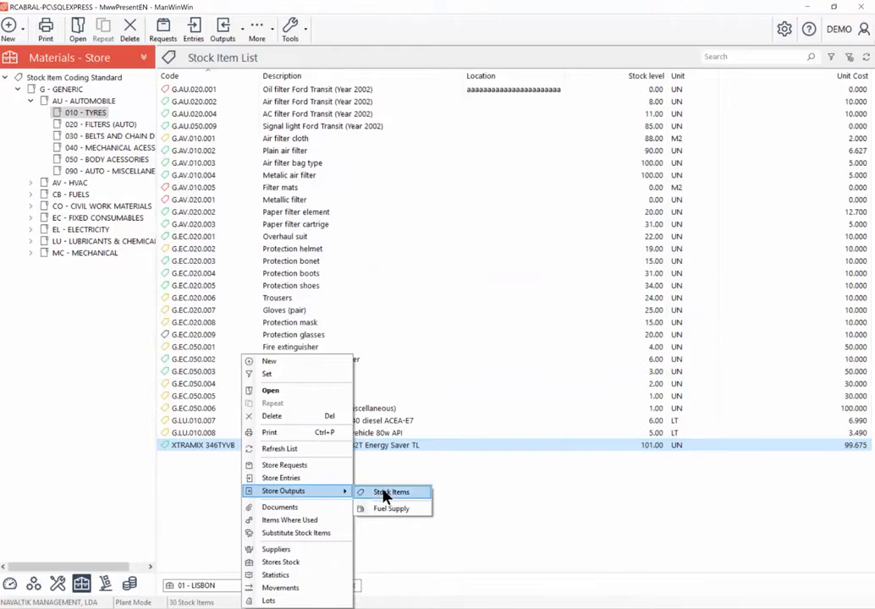
pyautogui.click(389, 381)
pyautogui.rightClick(254, 379)
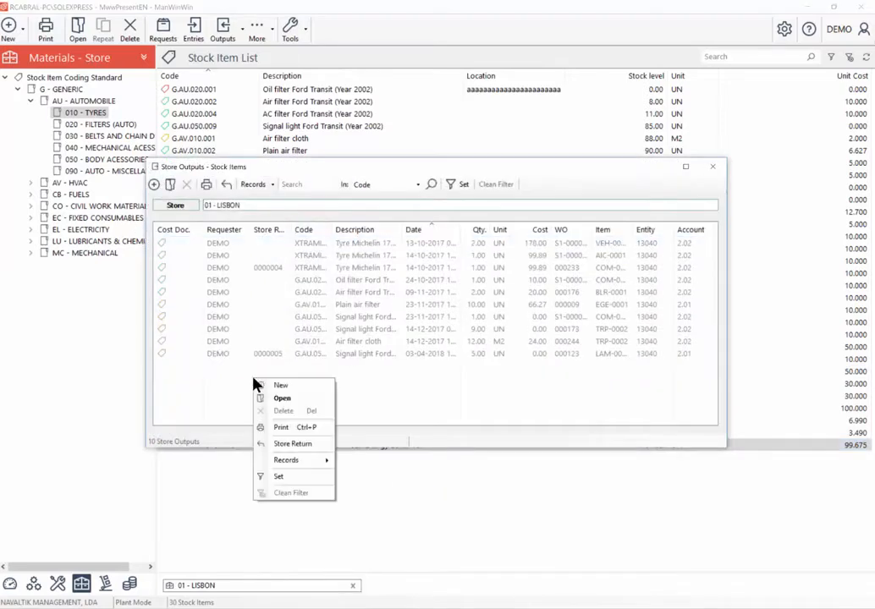
pyautogui.click(281, 386)
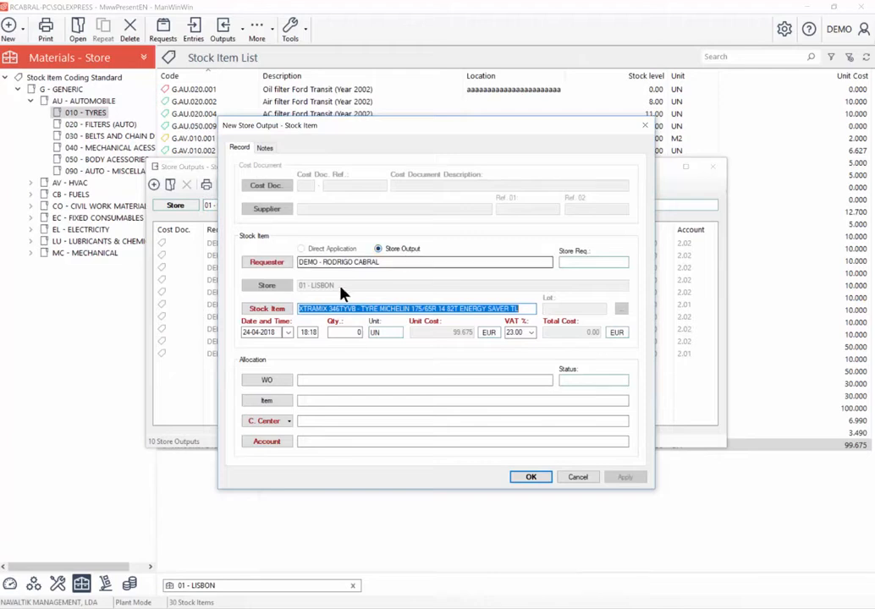
pyautogui.click(342, 332)
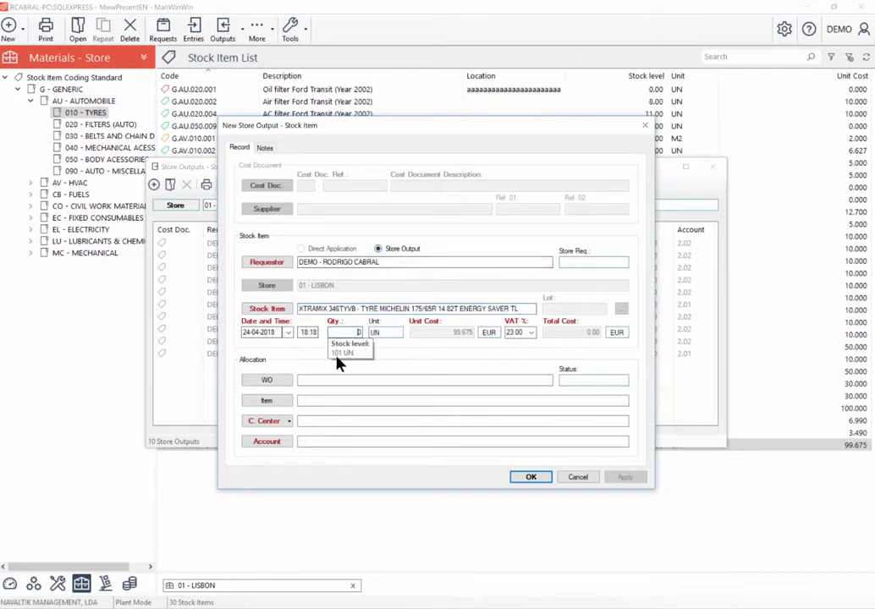
pyautogui.moveTo(352, 334); pyautogui.dragTo(373, 335)
pyautogui.write('1')
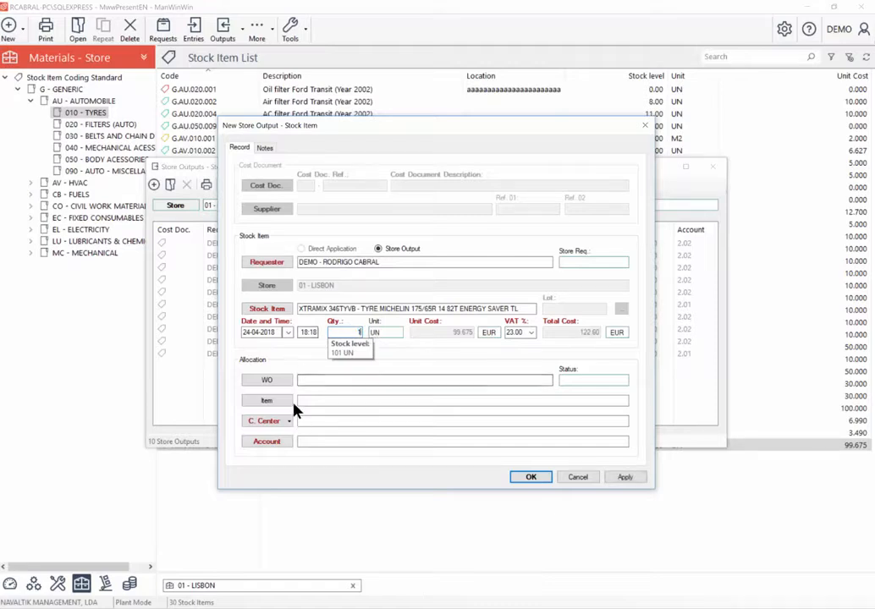
# Open the work order selection for the output's allocation and list only work orders in progress
pyautogui.click(269, 381)
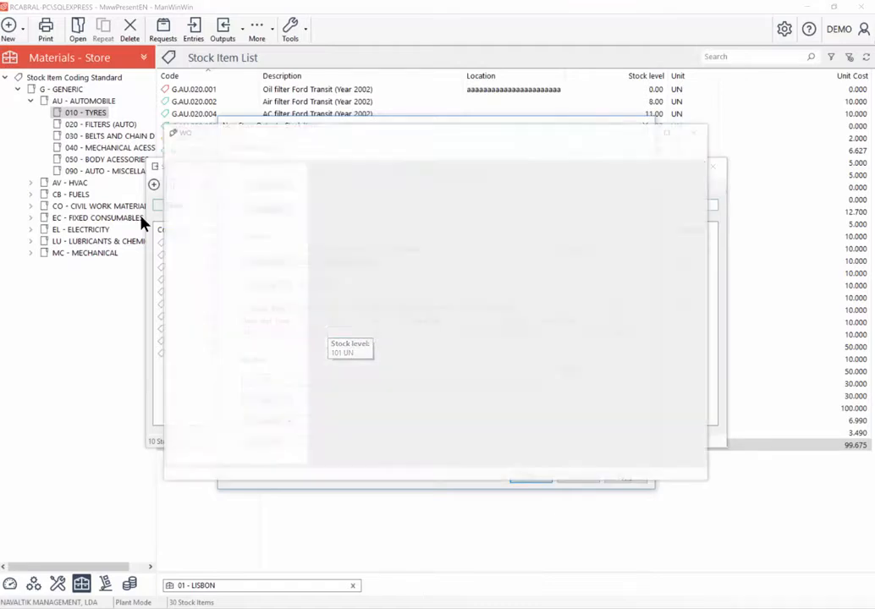
pyautogui.rightClick(230, 167)
pyautogui.click(230, 150)
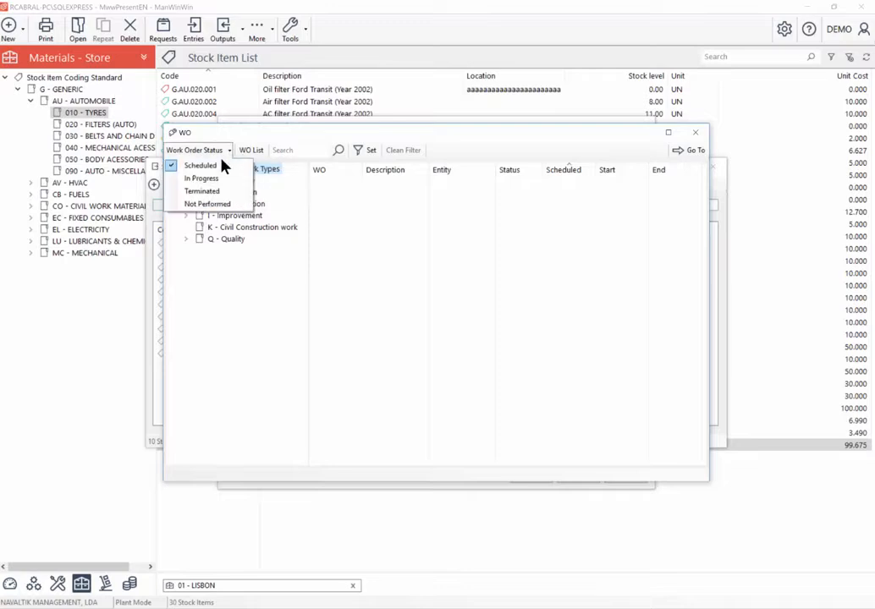
pyautogui.click(198, 178)
pyautogui.click(230, 150)
pyautogui.click(198, 166)
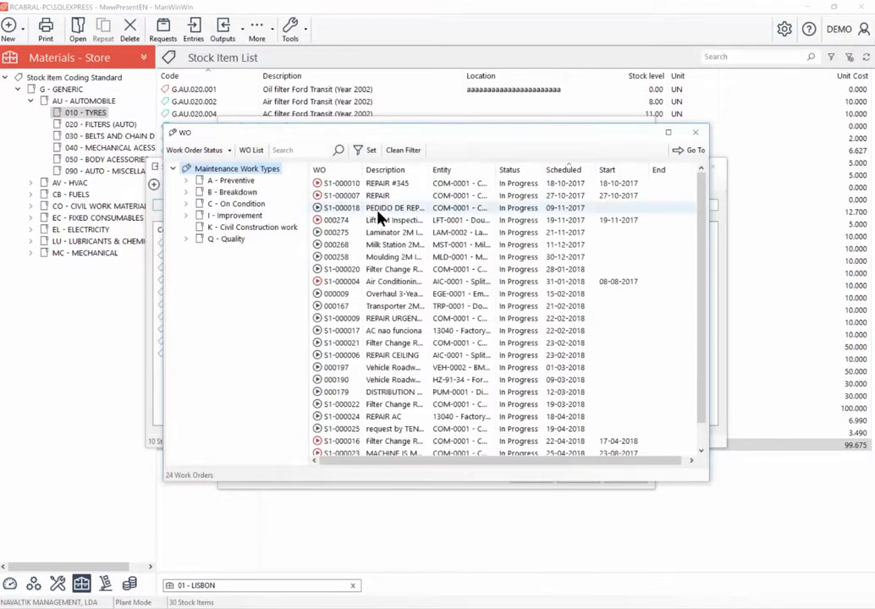
# Widen the Entity column in the work order selection and allocate the output to work order S1-000007 - REPAIR
pyautogui.click(378, 196)
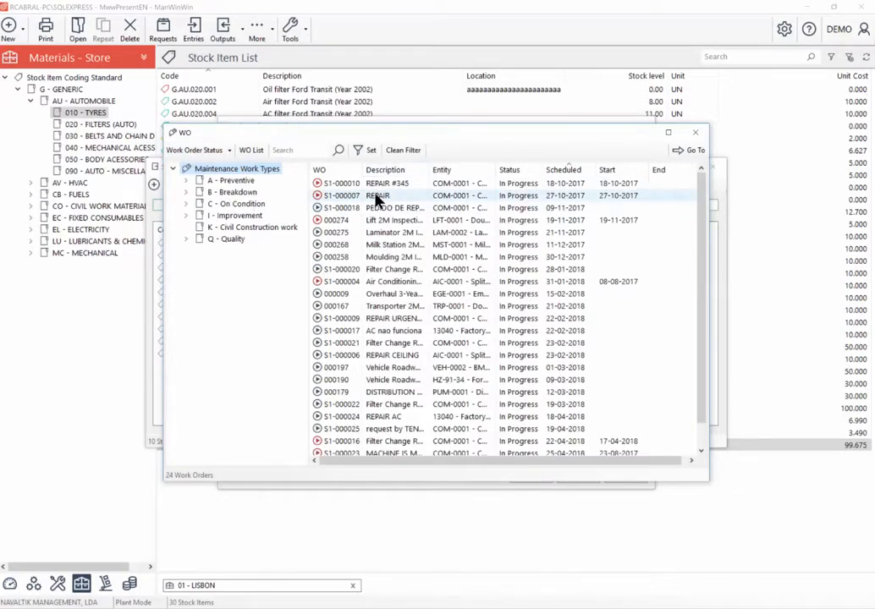
pyautogui.moveTo(513, 169); pyautogui.dragTo(641, 169)
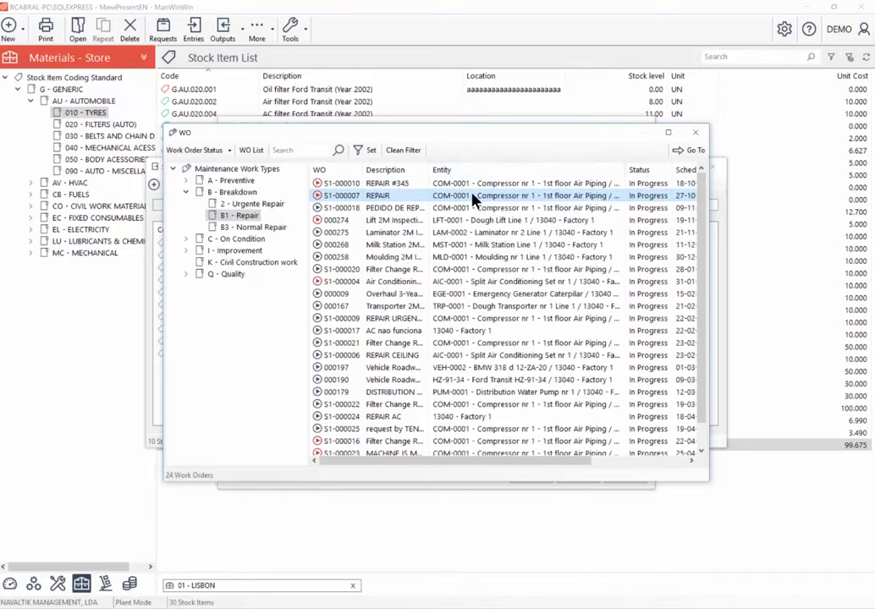
pyautogui.scroll(-1, 415, 254)
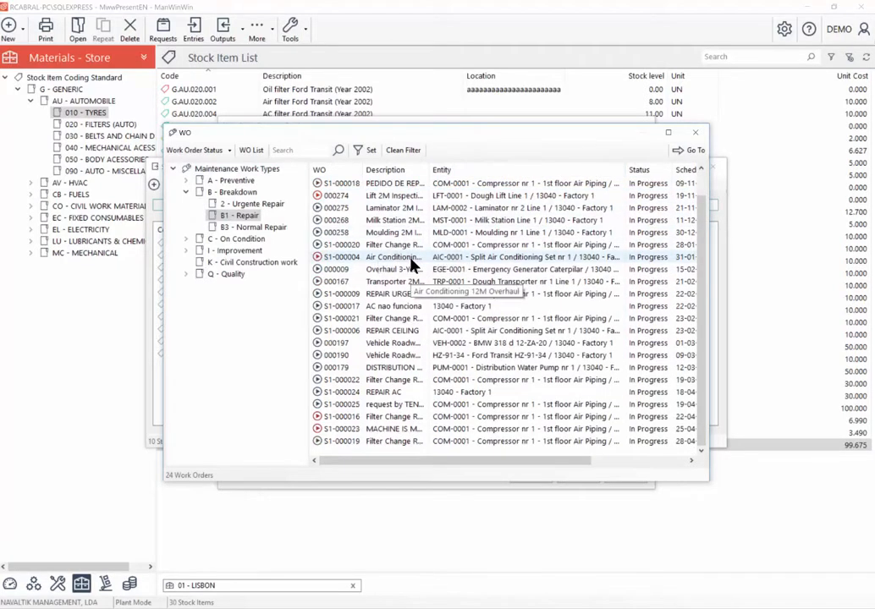
pyautogui.scroll(1, 457, 253)
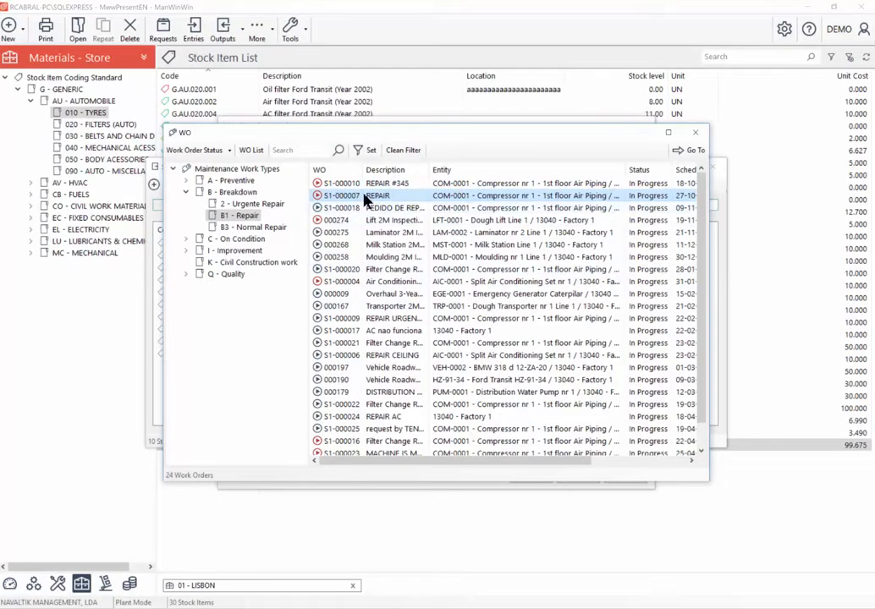
pyautogui.doubleClick(338, 198)
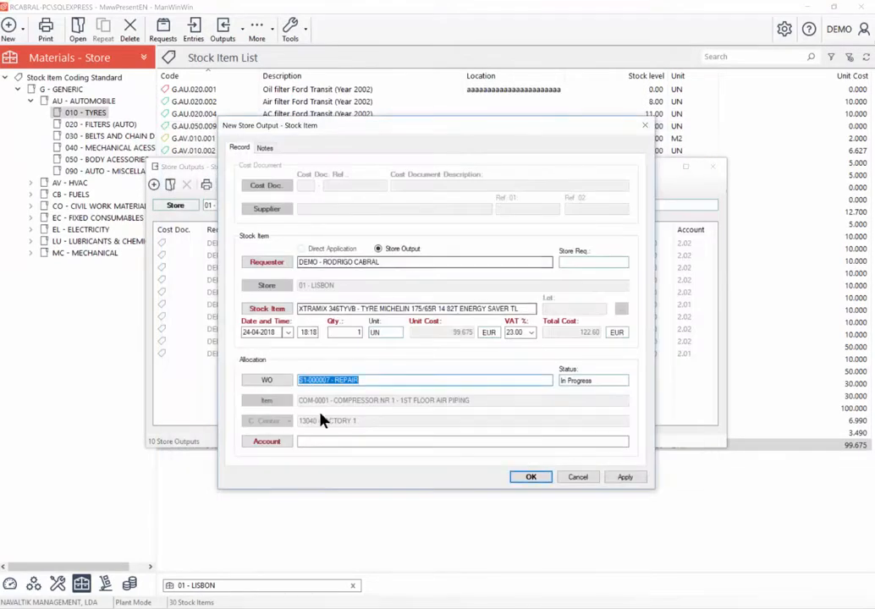
# Charge the store output to account 2.02 - OUT STORE - SPARES and confirm its registration
pyautogui.write('2.02')
pyautogui.press('Tab')
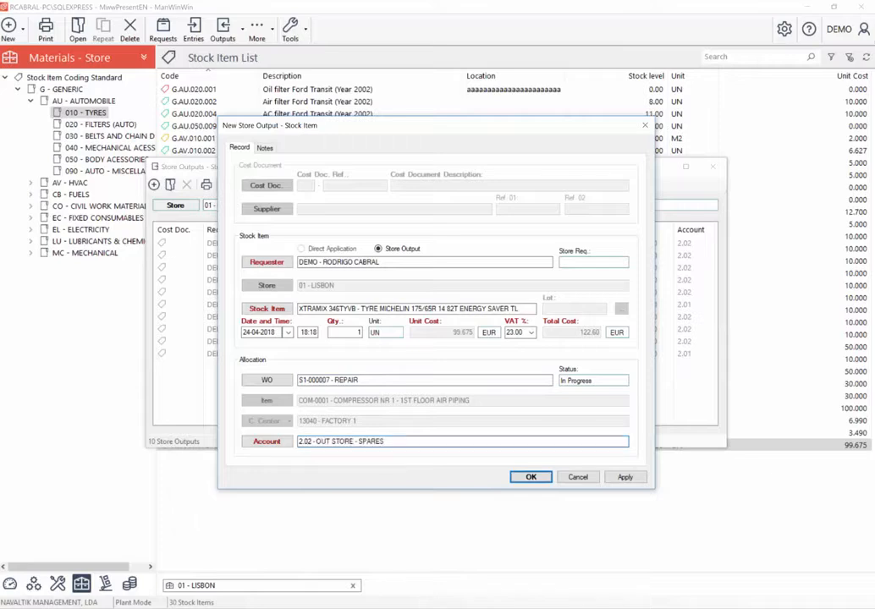
pyautogui.click(368, 380)
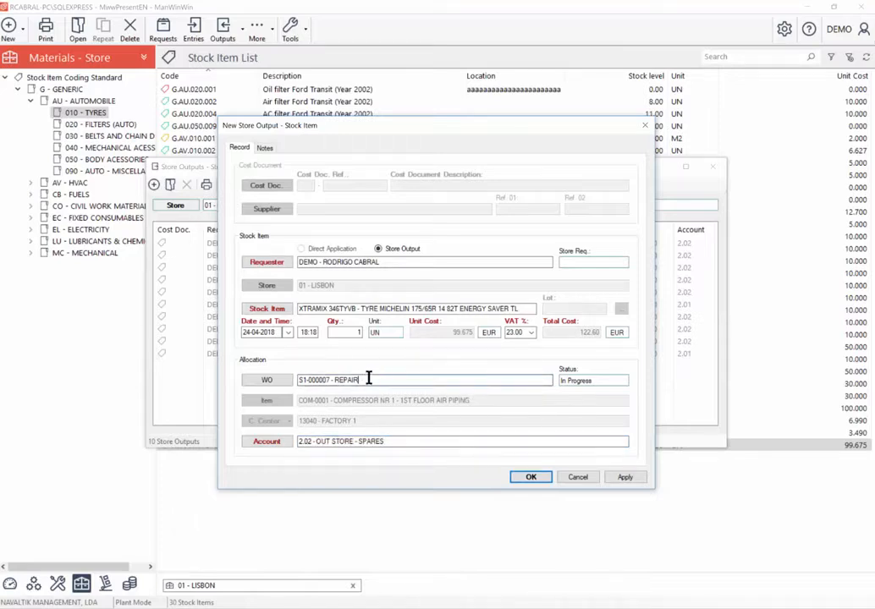
pyautogui.click(530, 477)
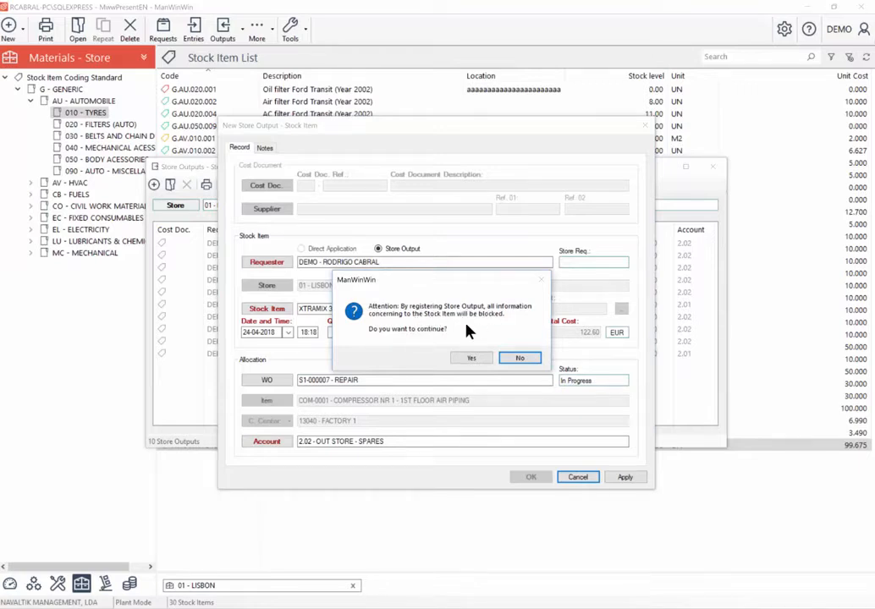
pyautogui.click(468, 361)
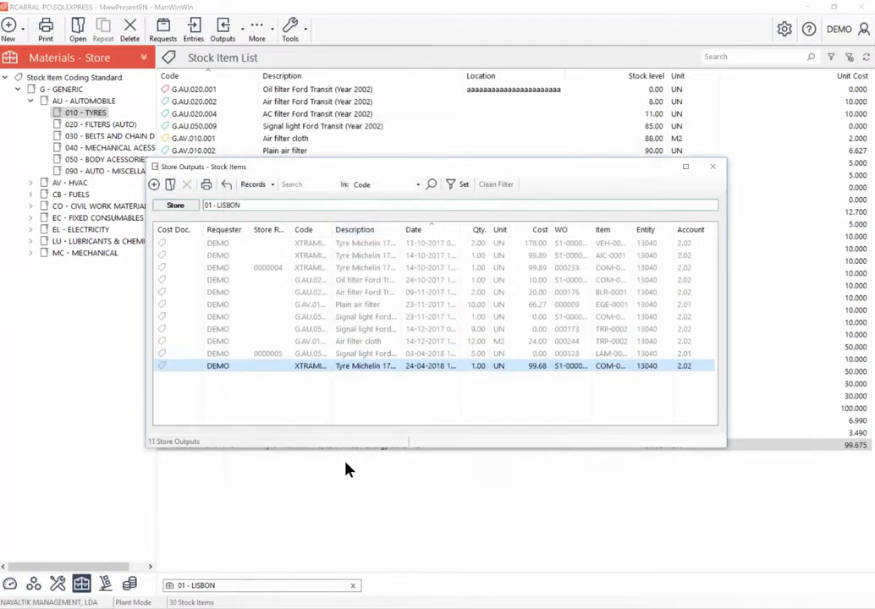
# Check the new tyre output in the store outputs list, close it, and check the tyre's stock level in the materials store
pyautogui.click(370, 368)
pyautogui.click(713, 167)
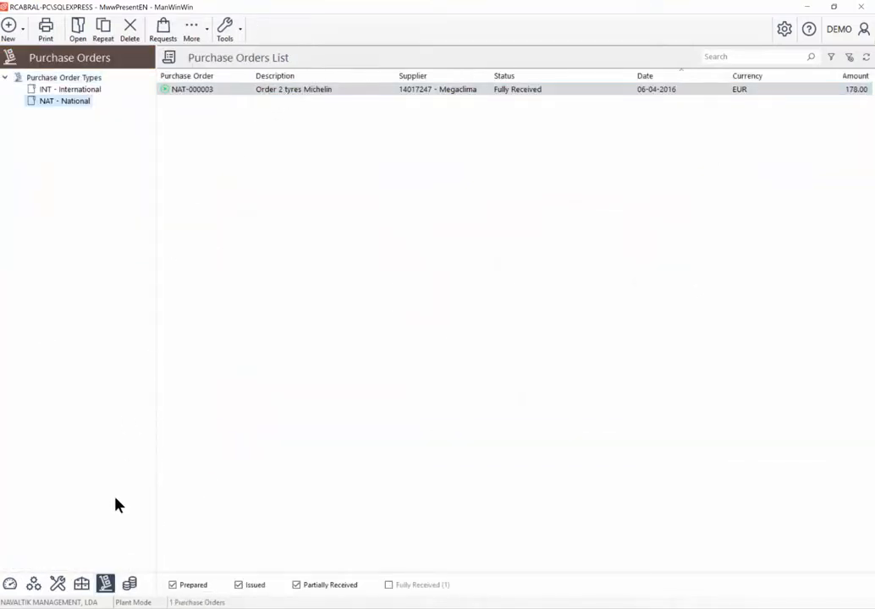
pyautogui.click(81, 584)
pyautogui.click(409, 445)
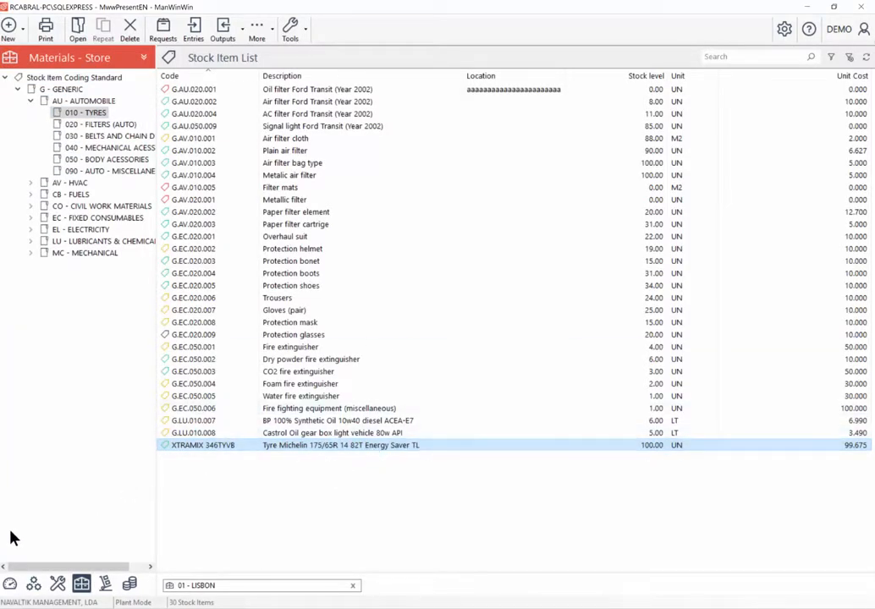
# Switch to the work orders and list only those in progress for all maintenance work types
pyautogui.click(57, 583)
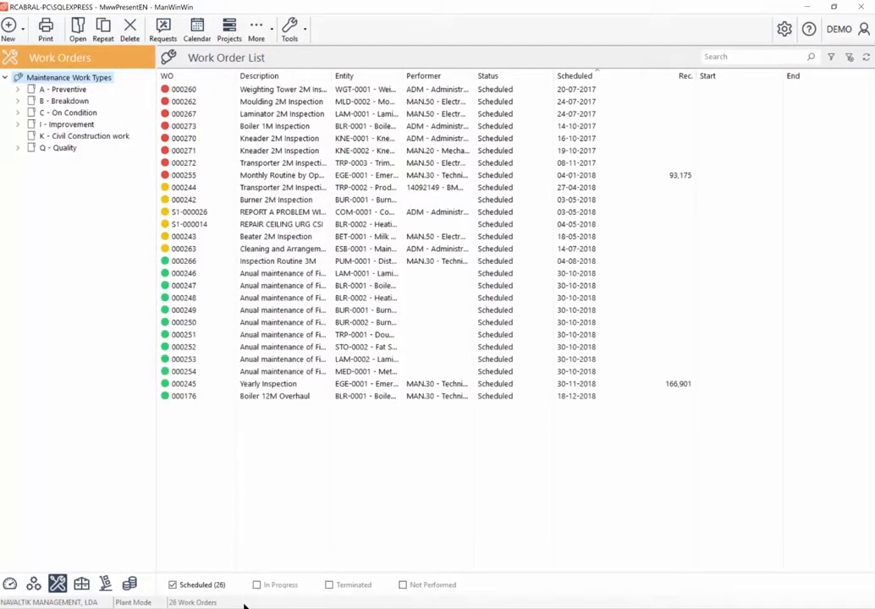
pyautogui.click(198, 586)
pyautogui.click(291, 587)
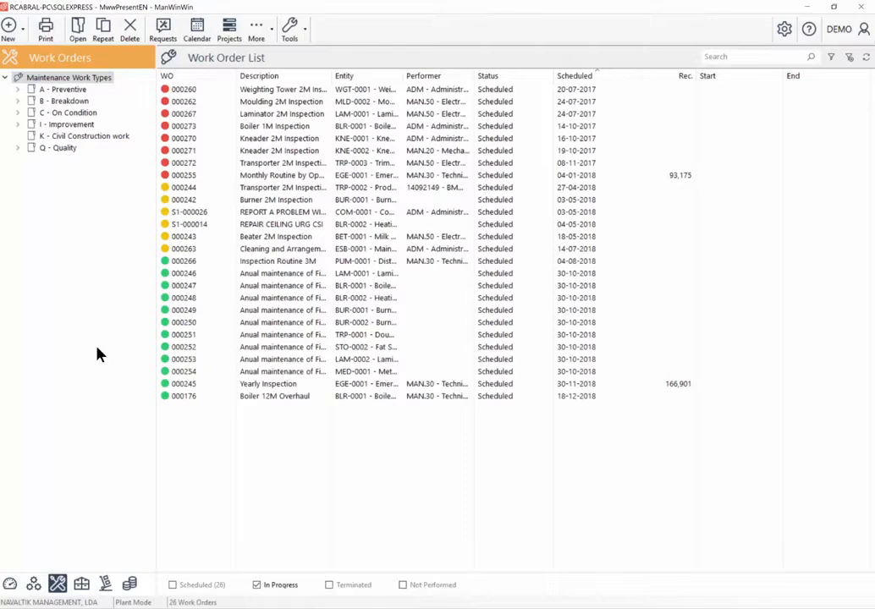
pyautogui.rightClick(66, 78)
pyautogui.click(95, 86)
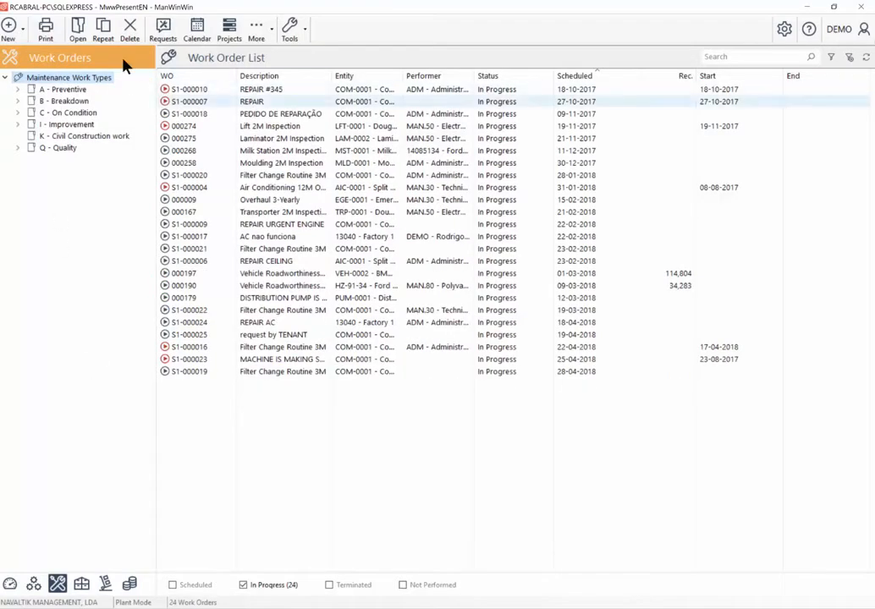
# Open work order S1-000007 - REPAIR, examine its performed stock items and close it
pyautogui.click(228, 102)
pyautogui.rightClick(226, 103)
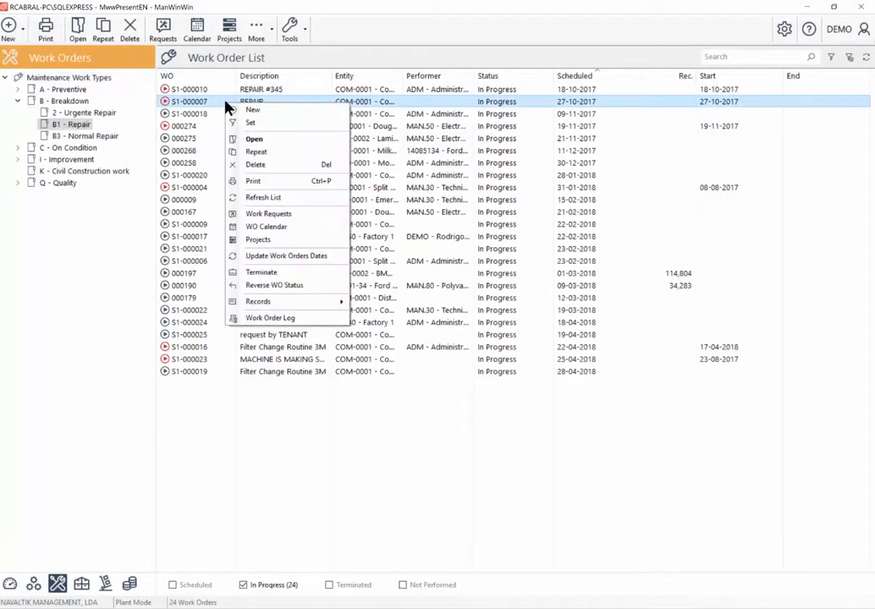
pyautogui.click(254, 143)
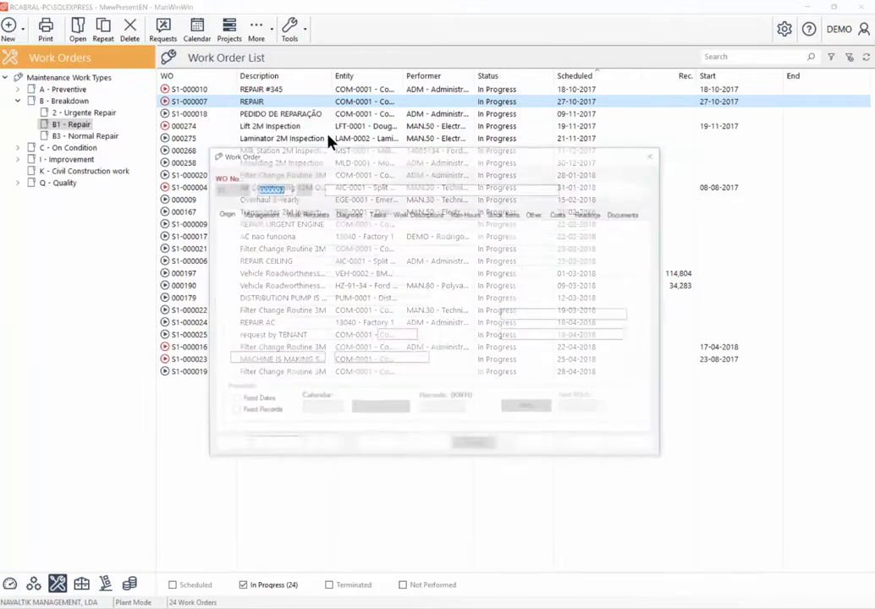
pyautogui.click(510, 215)
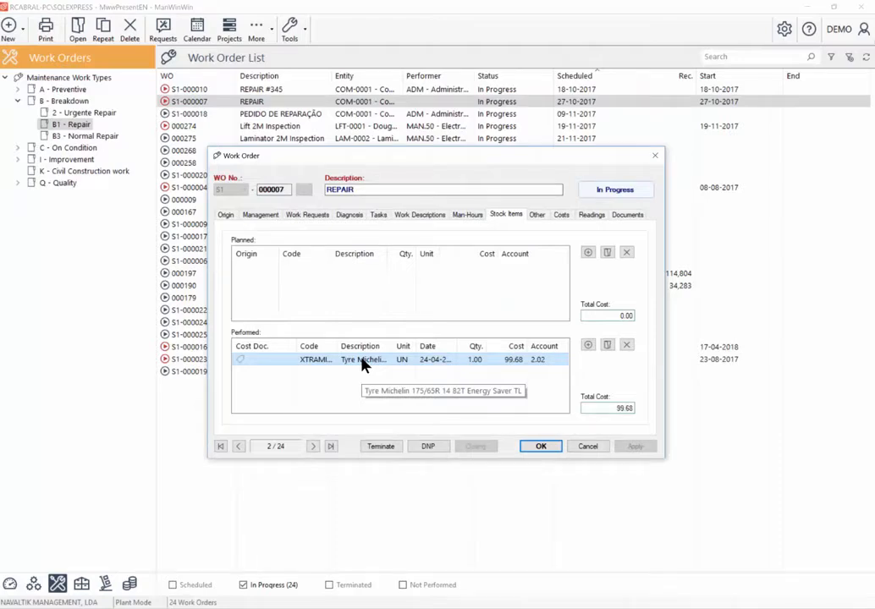
pyautogui.press('Escape')
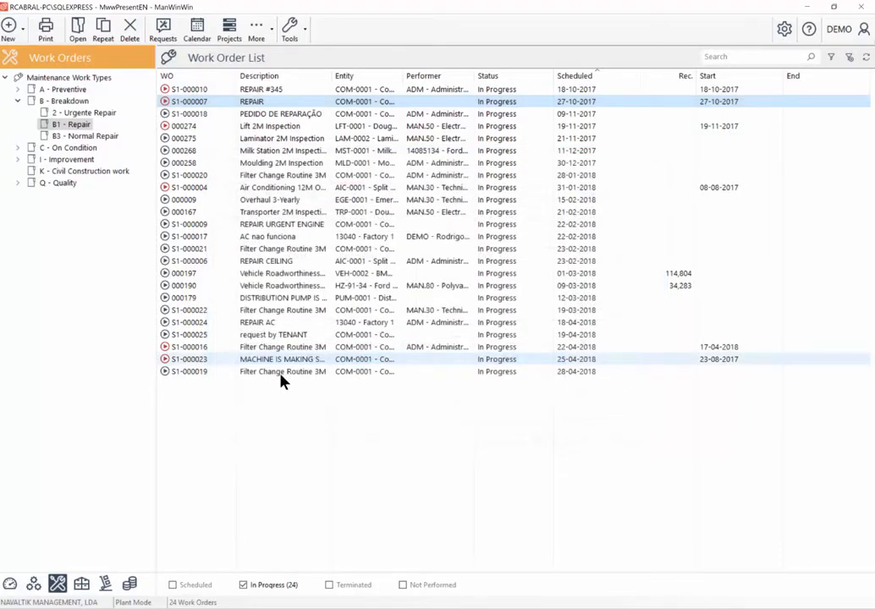
# Look through the purchase orders list and the Lisbon store's stock items, and return to the work orders
pyautogui.click(103, 585)
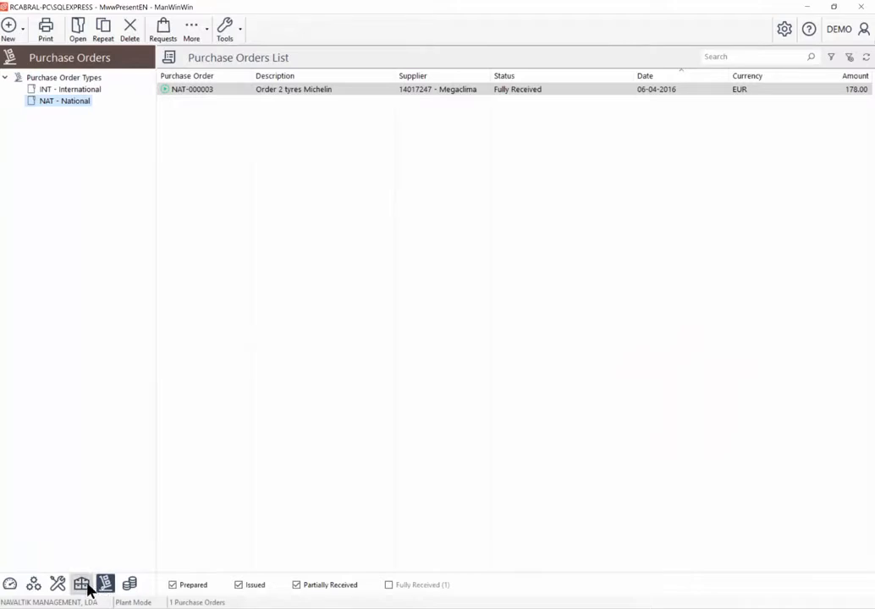
pyautogui.click(82, 585)
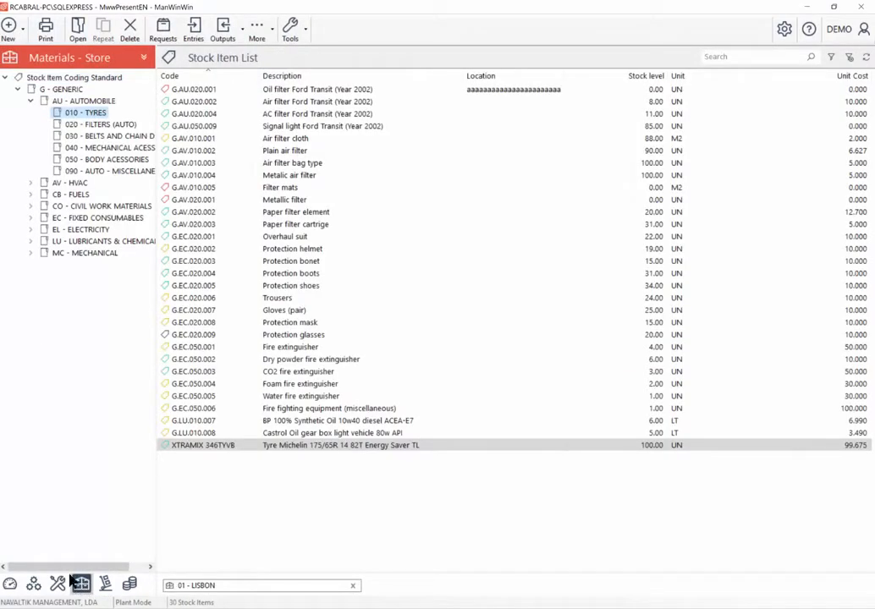
pyautogui.click(58, 584)
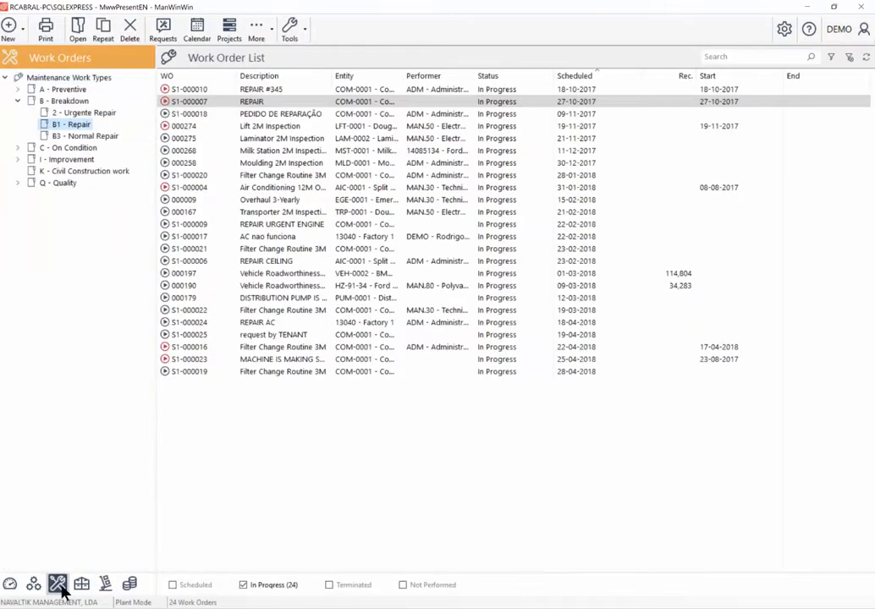
# Reopen work order S1-000007 - REPAIR, review its stock items and origin details, and close it
pyautogui.rightClick(228, 102)
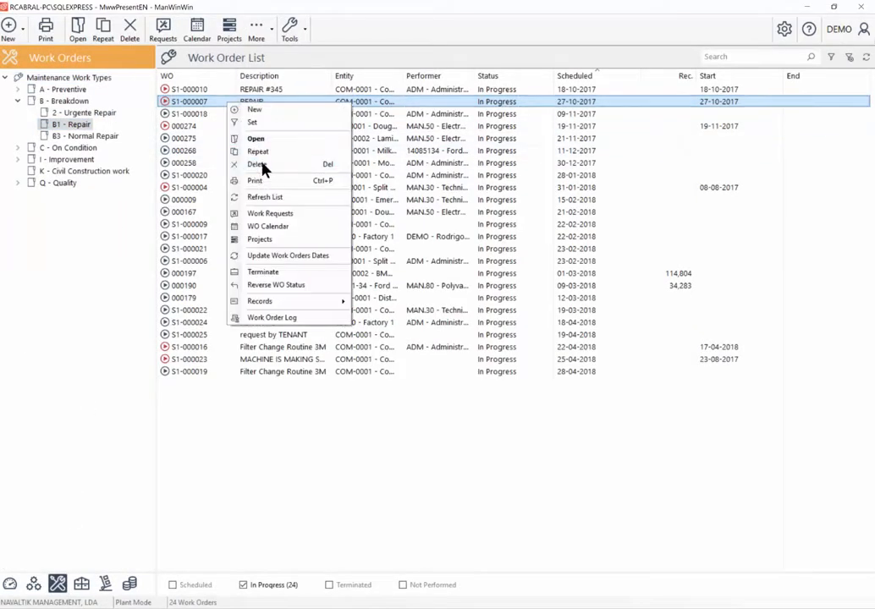
pyautogui.click(264, 137)
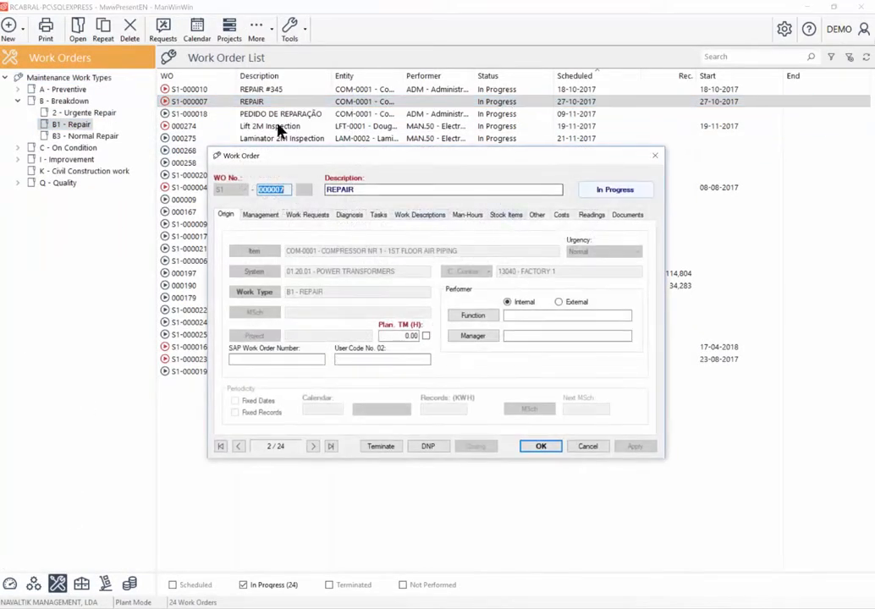
pyautogui.click(506, 215)
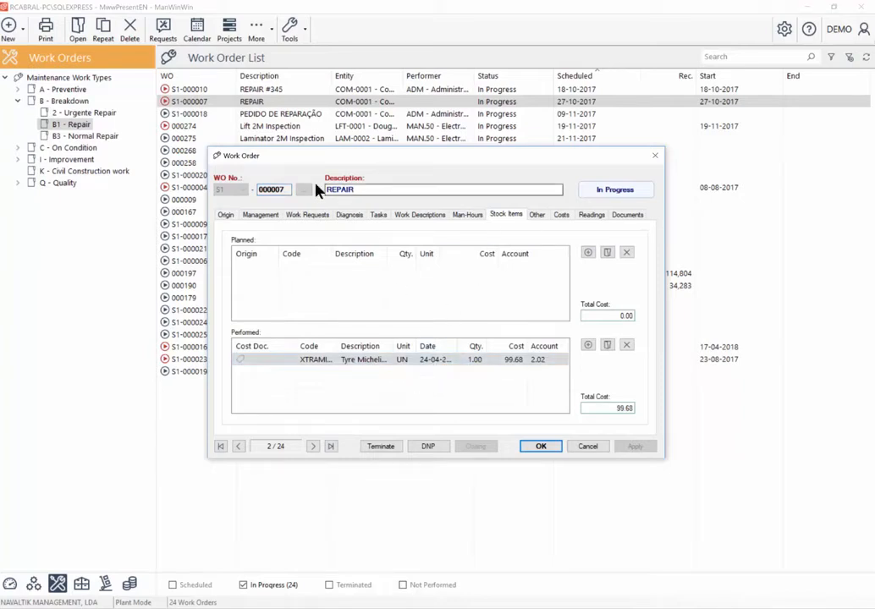
pyautogui.click(226, 215)
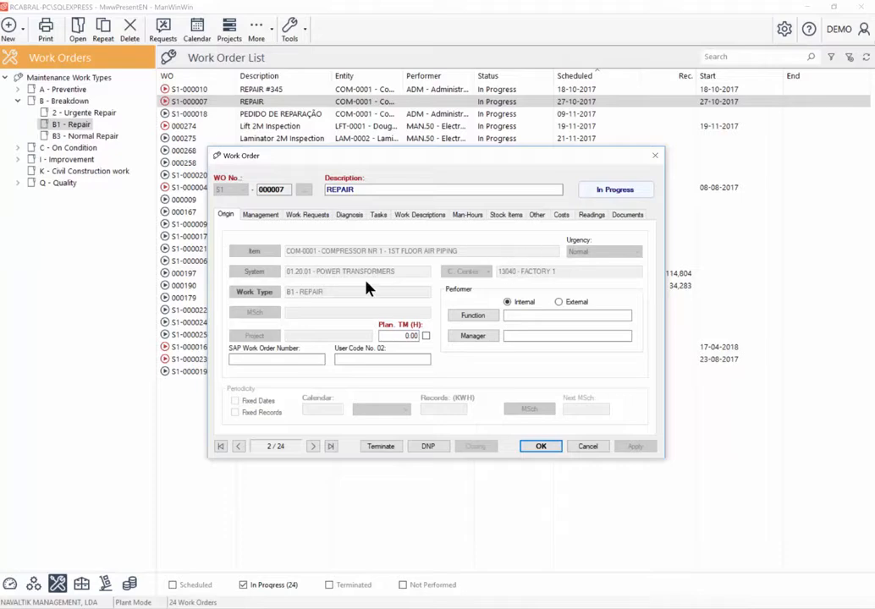
pyautogui.press('Escape')
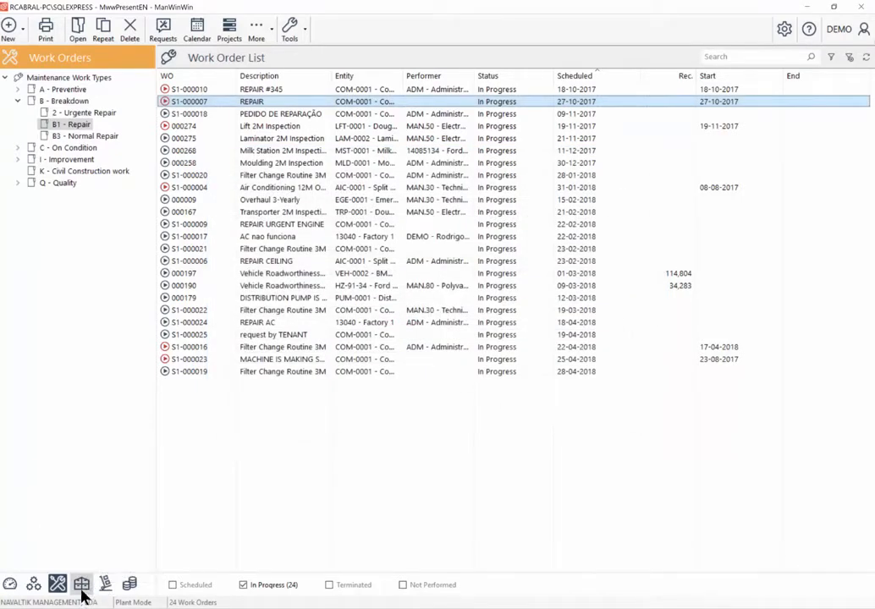
# Show the plant's item list, view the actions available for COM-0001, and collapse the 01 - Folding Carton branch
pyautogui.click(33, 584)
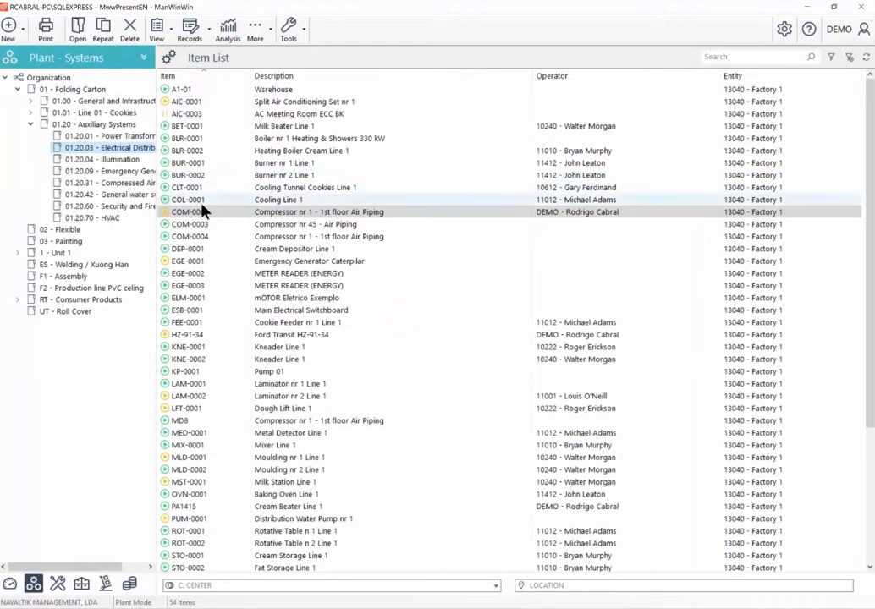
pyautogui.rightClick(193, 214)
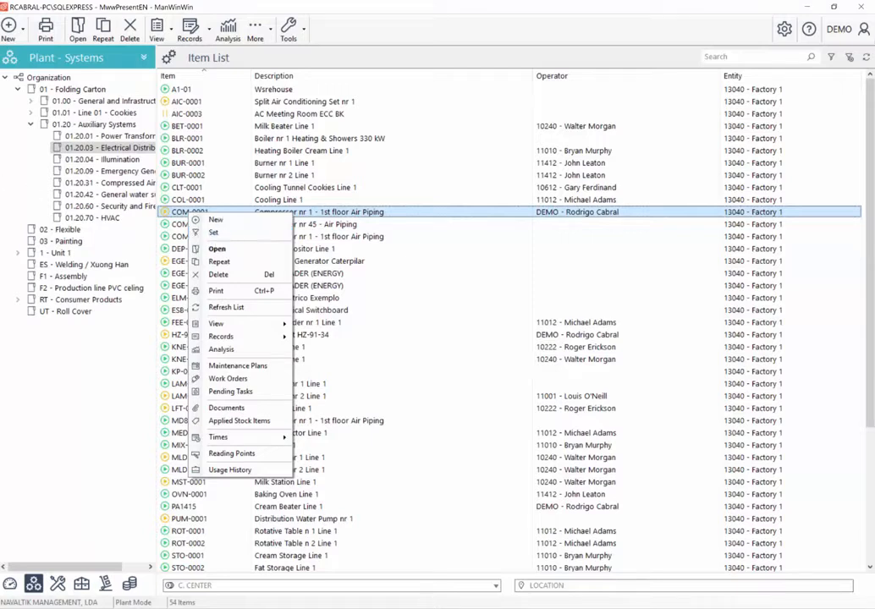
pyautogui.click(32, 126)
pyautogui.doubleClick(61, 89)
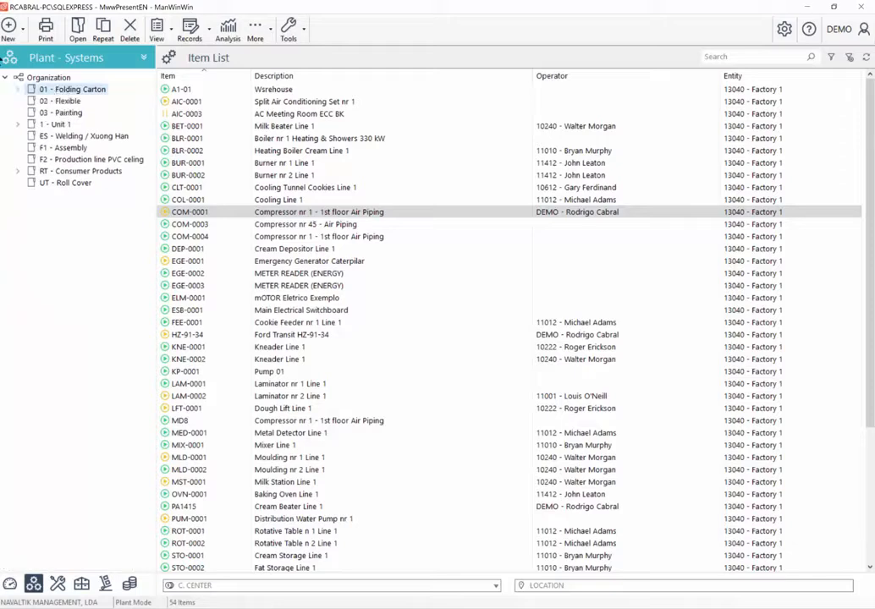
pyautogui.rightClick(44, 78)
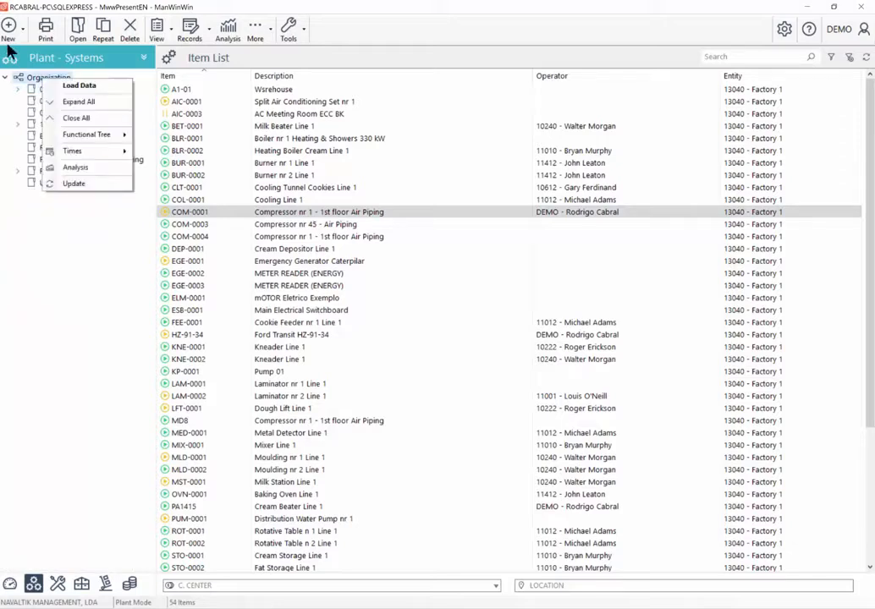
# View the dashboard and switch to Adobe Acrobat Reader to examine the CMMS ManWinWin modules diagram
pyautogui.click(15, 588)
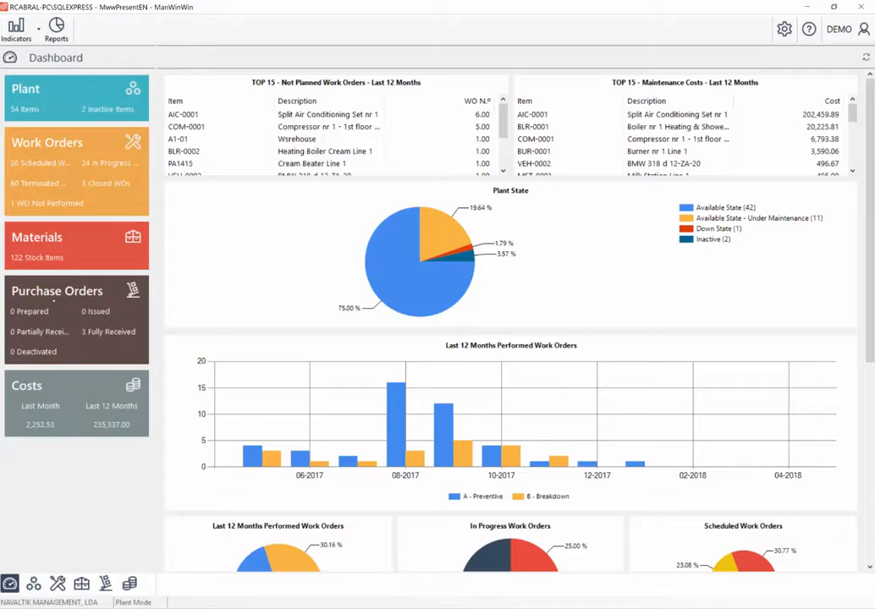
pyautogui.click(0, 398)
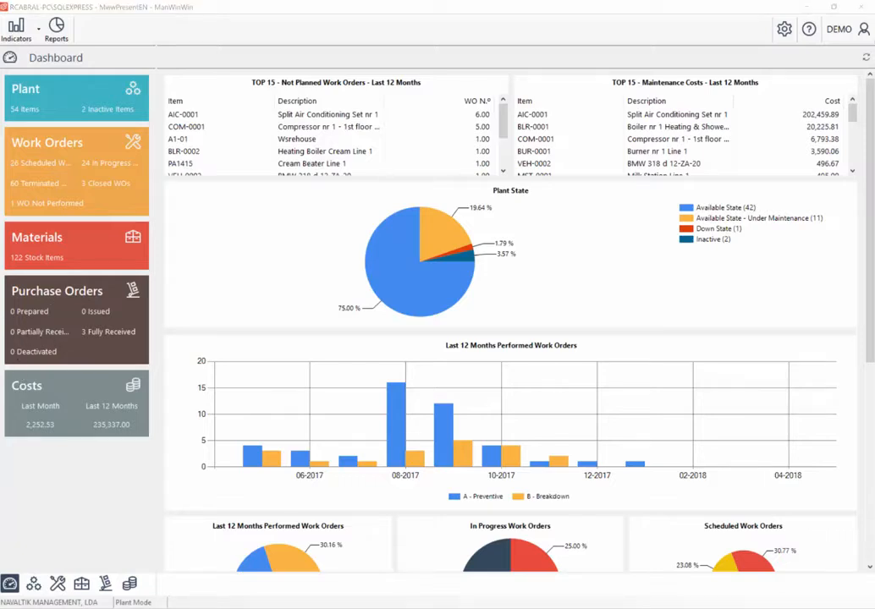
pyautogui.hotkey('alt', 'Tab')
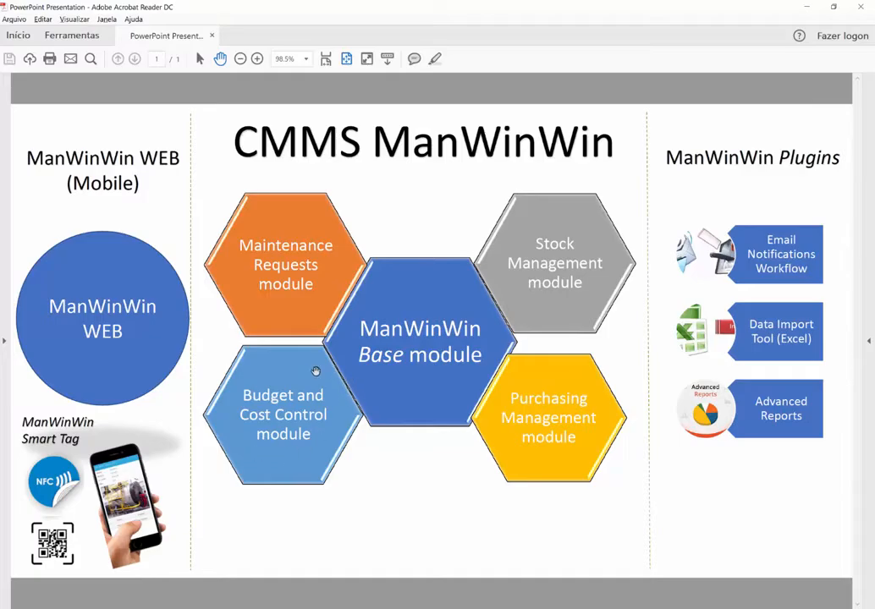
# Switch back to ManWinWin and load the cost items of all accounts in the costs module
pyautogui.hotkey('alt', 'Tab')
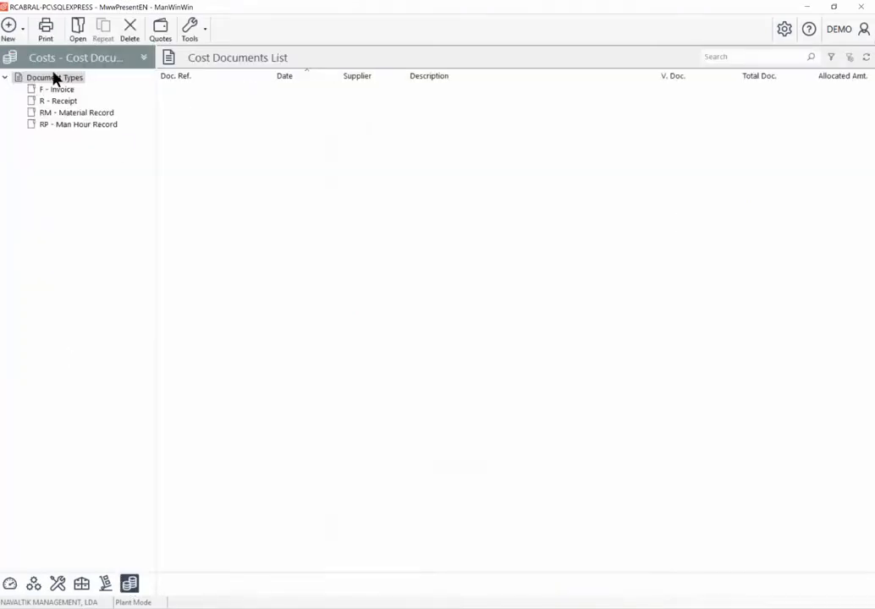
pyautogui.click(144, 58)
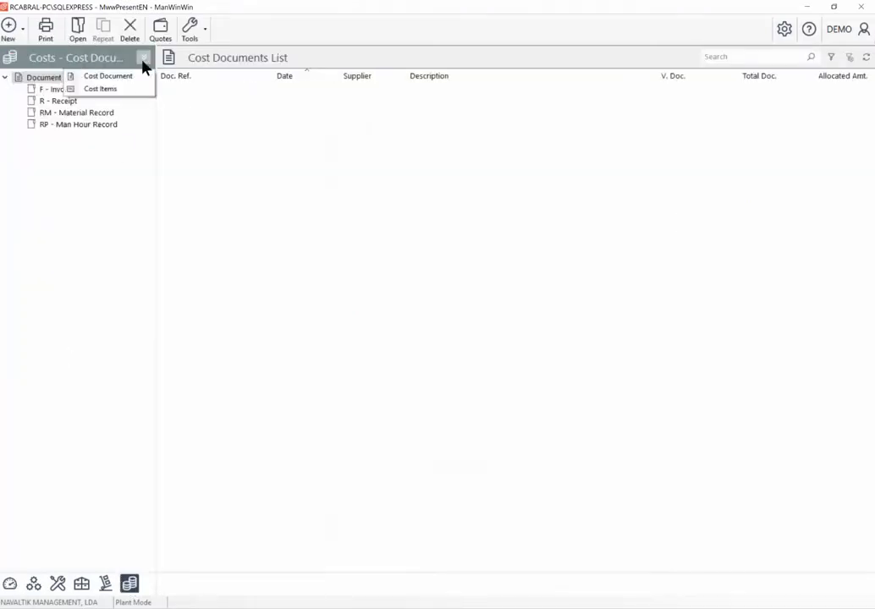
pyautogui.click(101, 90)
pyautogui.rightClick(56, 78)
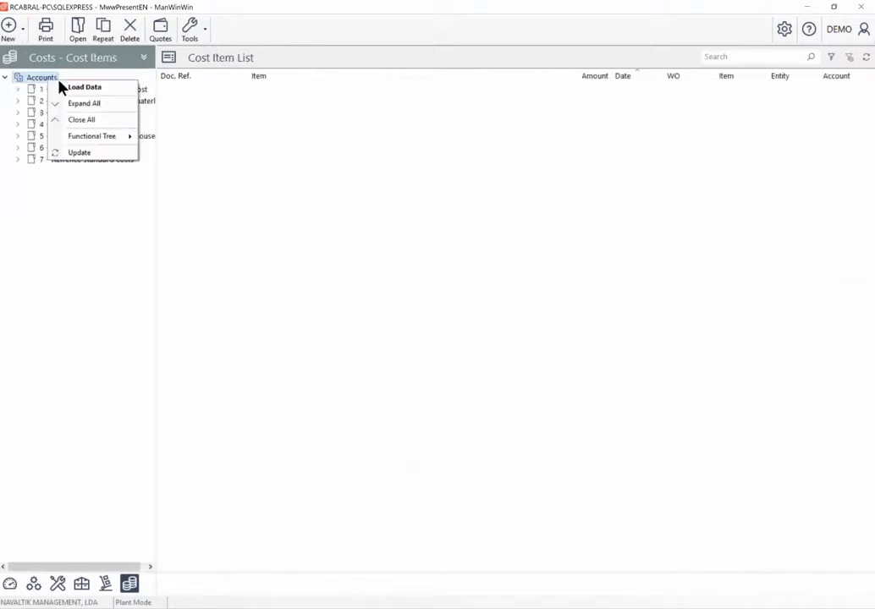
pyautogui.click(61, 86)
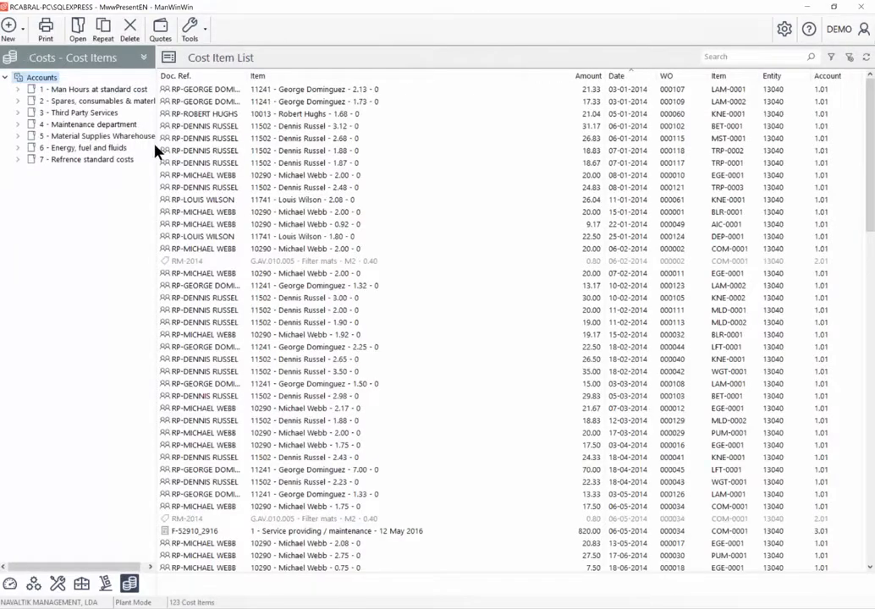
# Glance at the work order list, return to the cost items, widen the accounts tree and expand all its accounts
pyautogui.moveTo(157, 146); pyautogui.dragTo(151, 146)
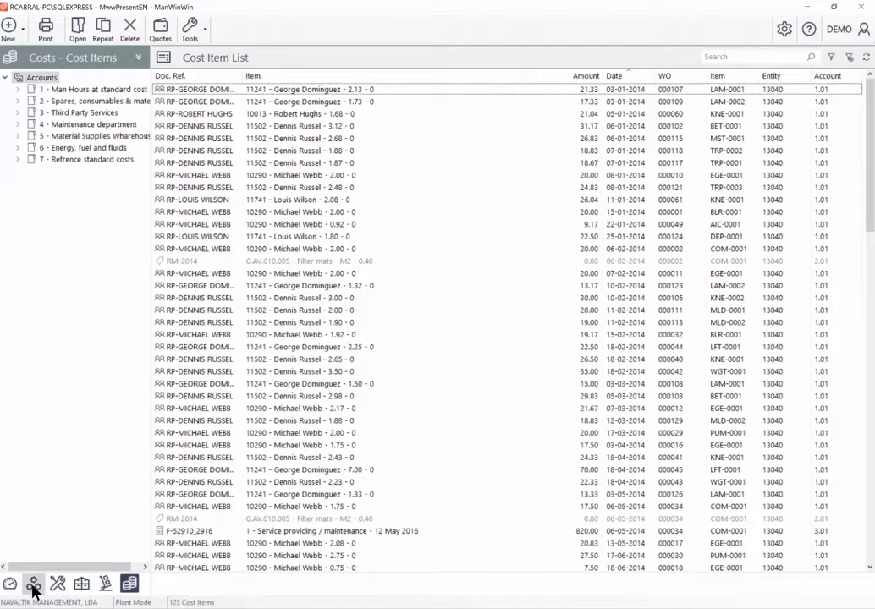
pyautogui.click(58, 584)
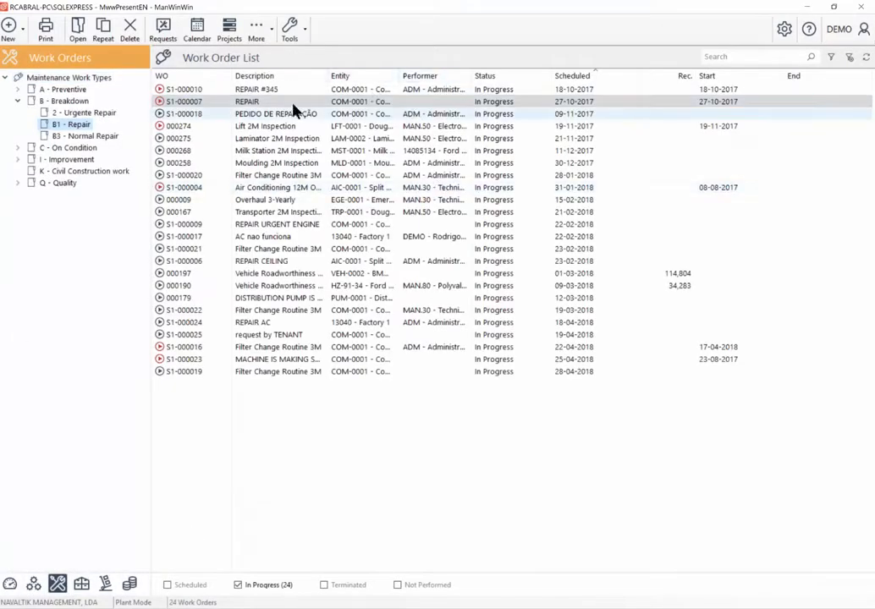
pyautogui.click(130, 585)
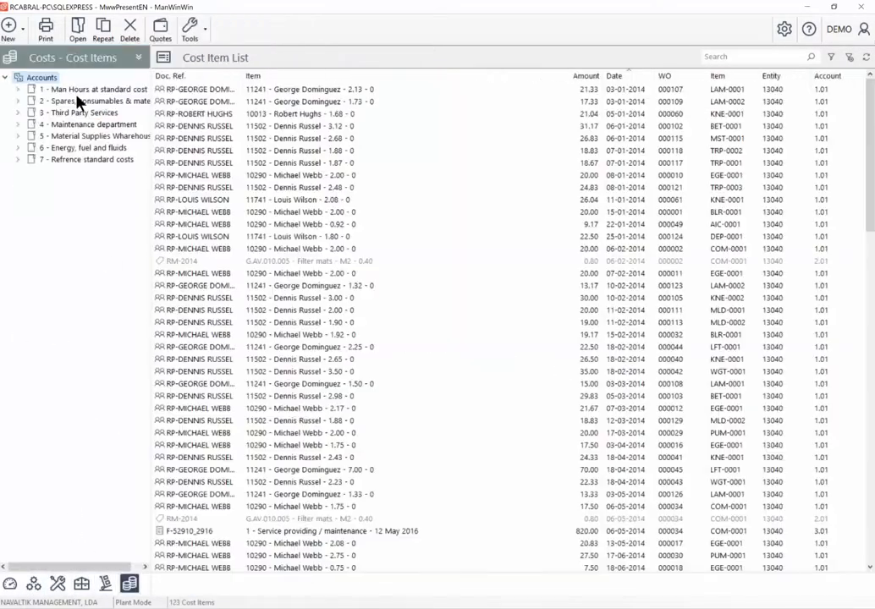
pyautogui.moveTo(151, 122); pyautogui.dragTo(174, 126)
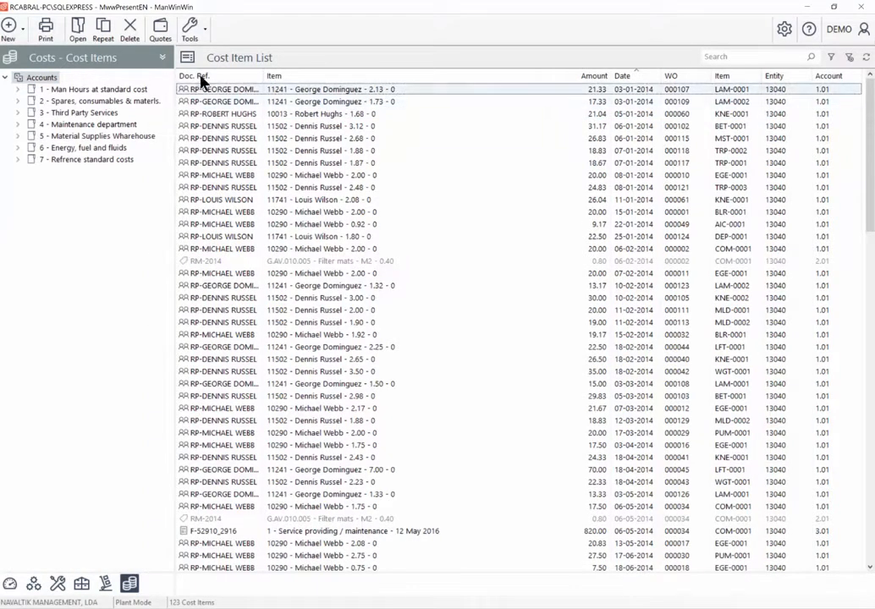
pyautogui.rightClick(38, 80)
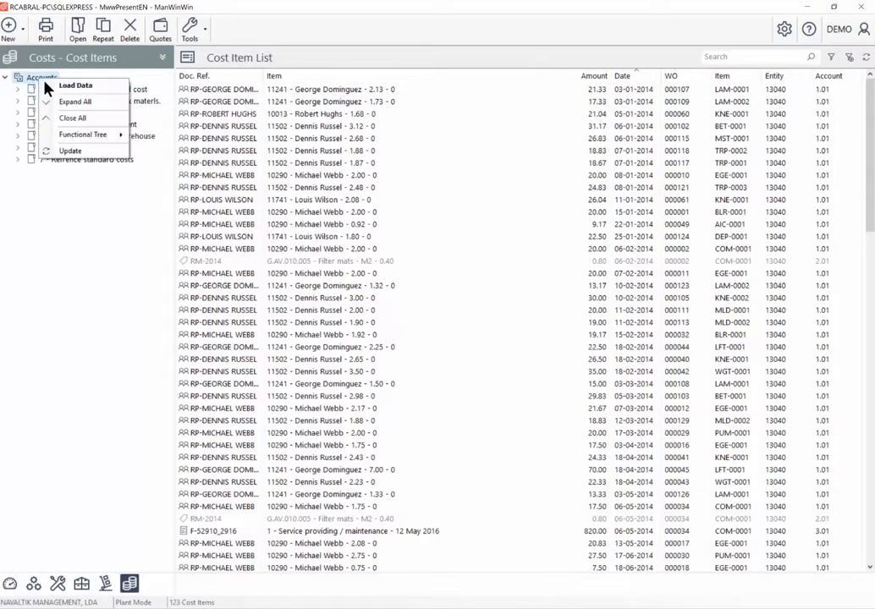
pyautogui.click(76, 101)
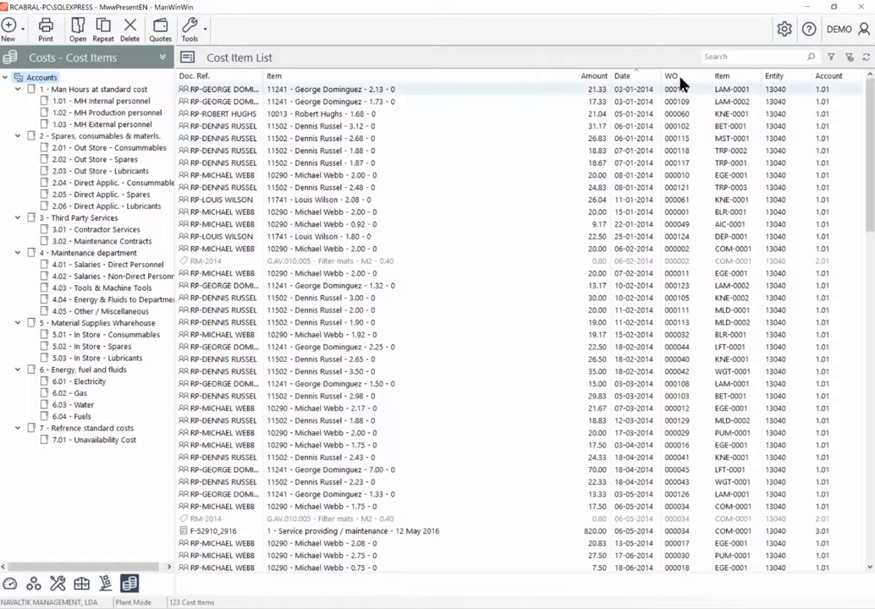
# Open the costs configuration for accounts, view the configurable account structure and close it
pyautogui.click(784, 29)
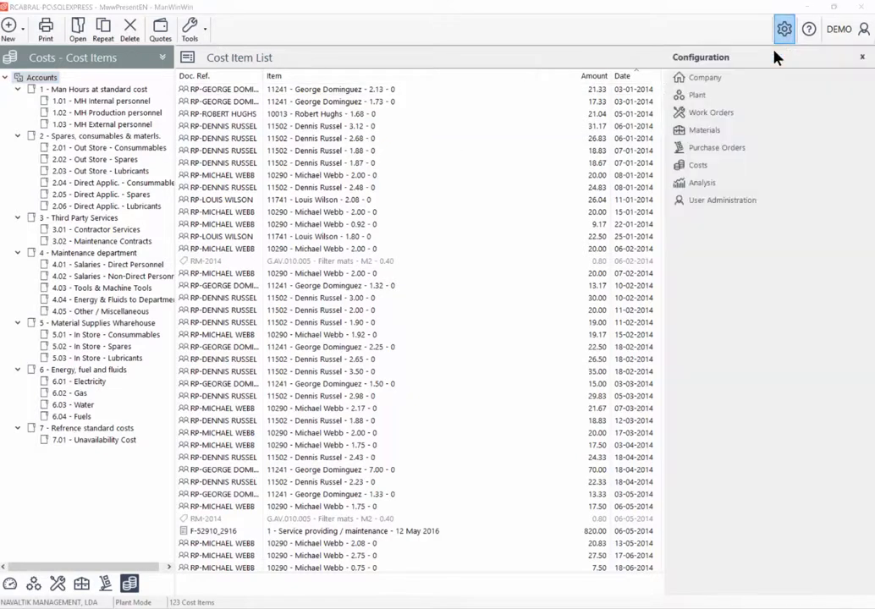
pyautogui.click(697, 165)
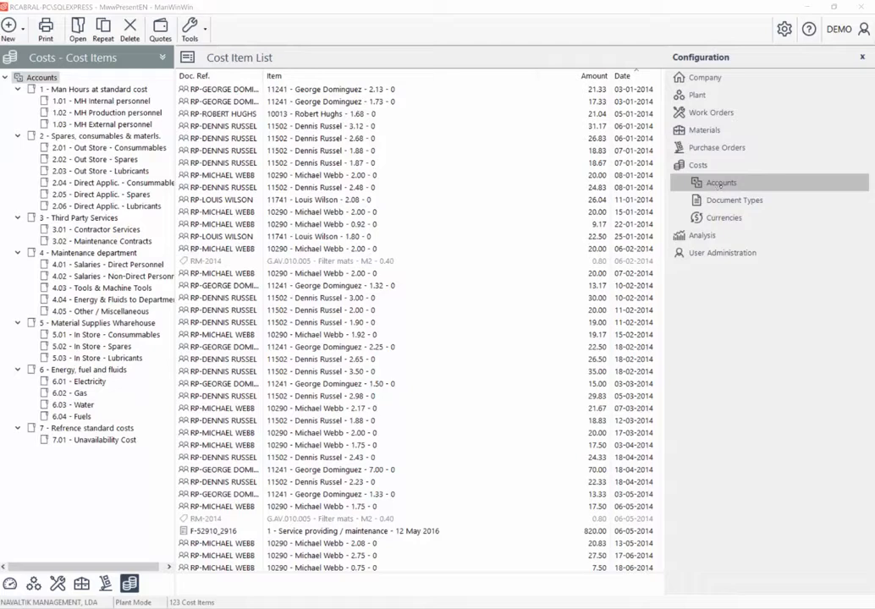
pyautogui.click(721, 183)
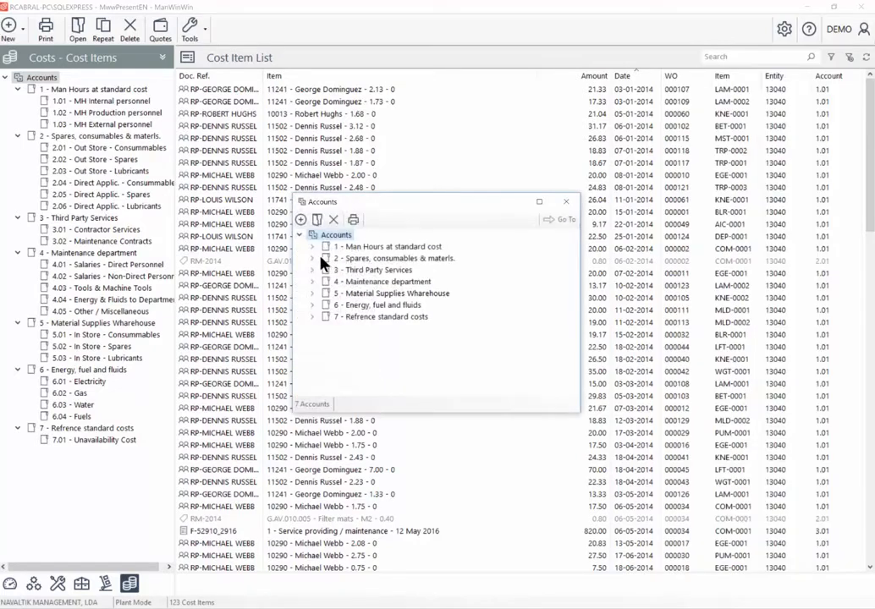
pyautogui.click(566, 201)
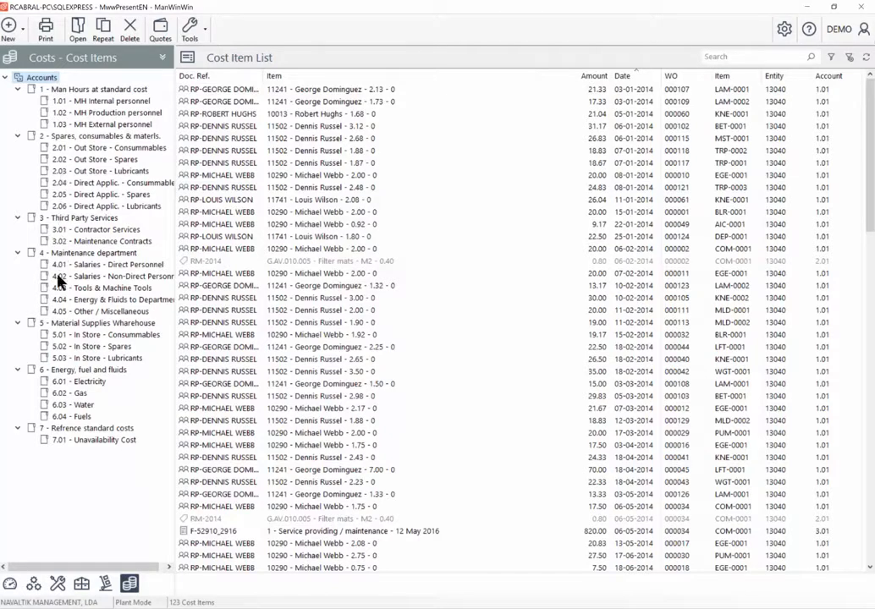
# Load the cost items of account 2 - Spares, consumables & materls. and of account 3 - Third Party Services
pyautogui.rightClick(66, 135)
pyautogui.click(84, 142)
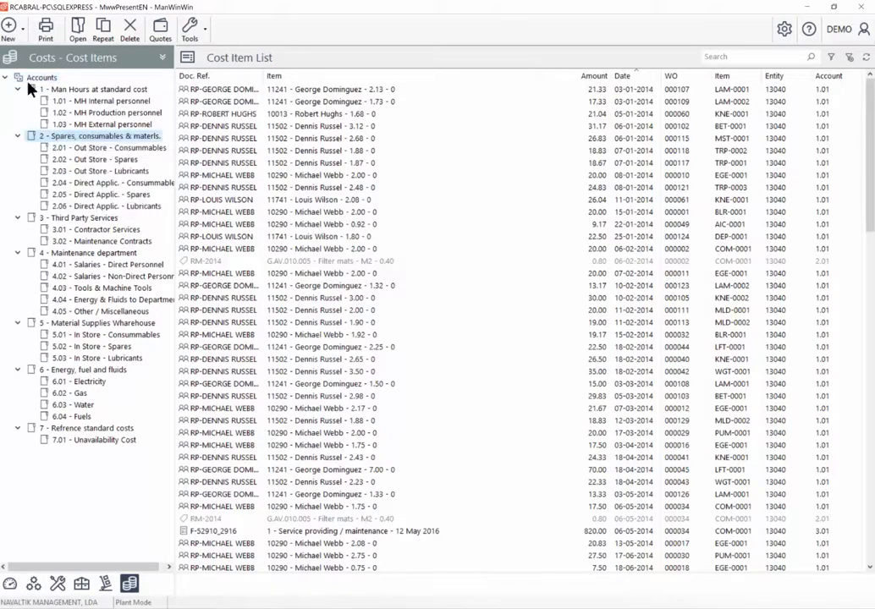
pyautogui.rightClick(88, 217)
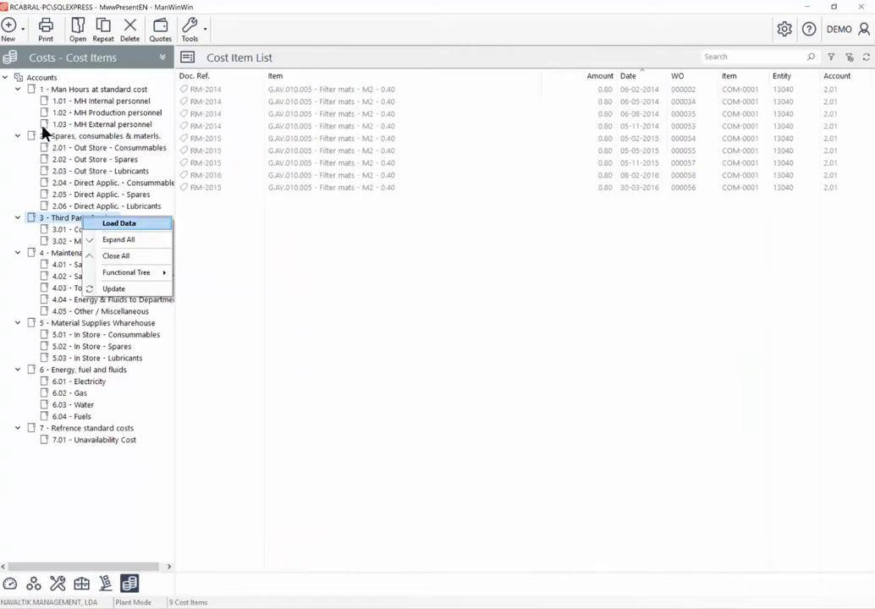
pyautogui.click(109, 224)
# Load the cost items of account 4 - Maintenance department and of account 6 - Energy, fuel and fluids
pyautogui.rightClick(85, 252)
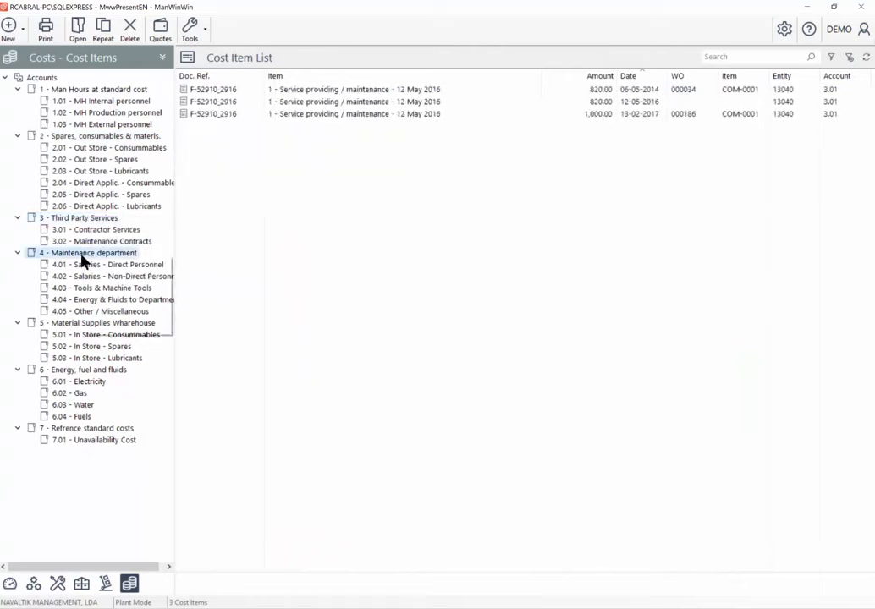
pyautogui.click(52, 151)
pyautogui.click(484, 352)
pyautogui.rightClick(64, 370)
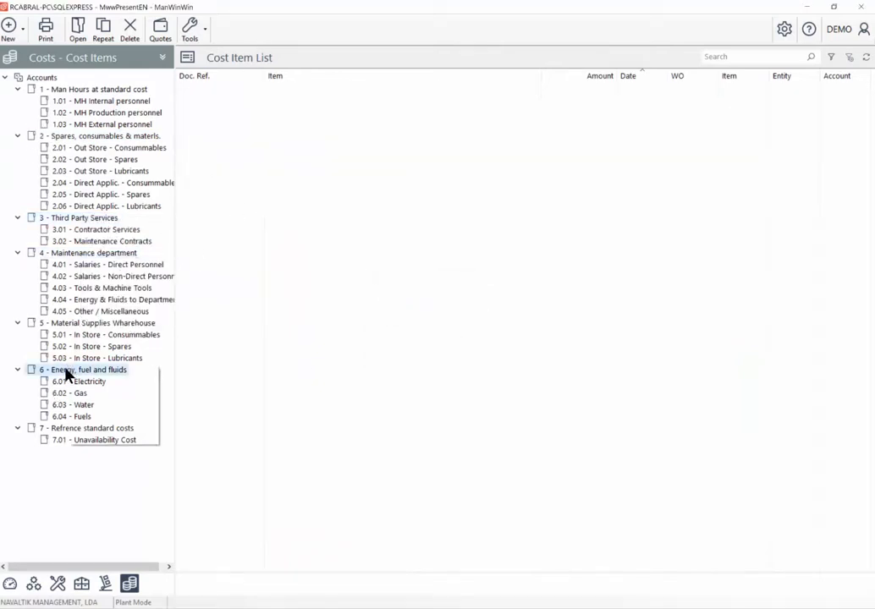
pyautogui.click(106, 372)
pyautogui.press('Return')
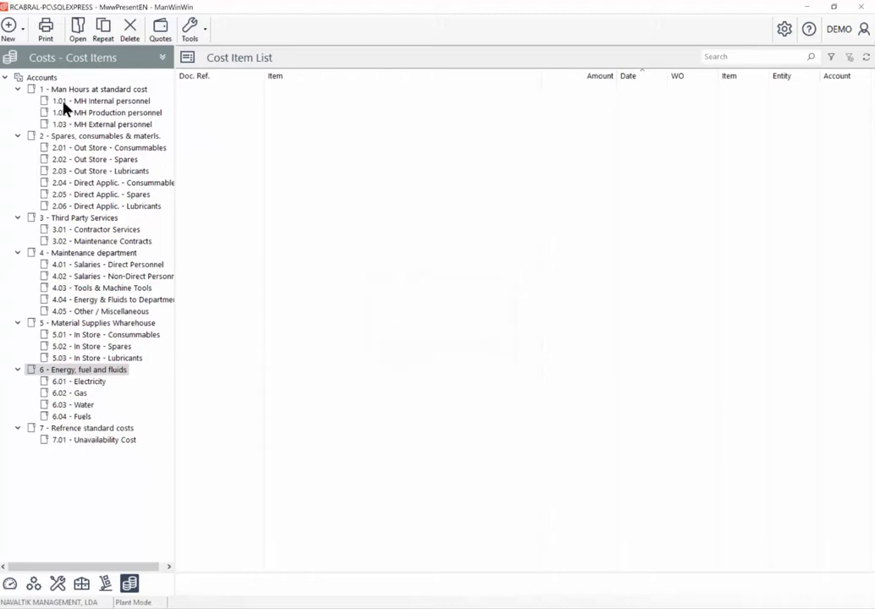
# Switch to the cost documents, load the documents of all types, and view the tools available for them
pyautogui.click(163, 57)
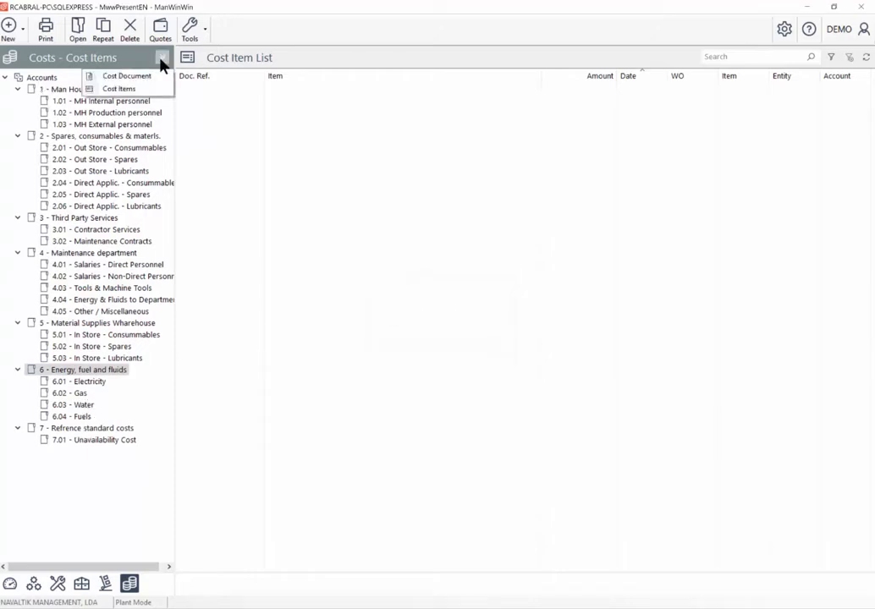
pyautogui.click(118, 77)
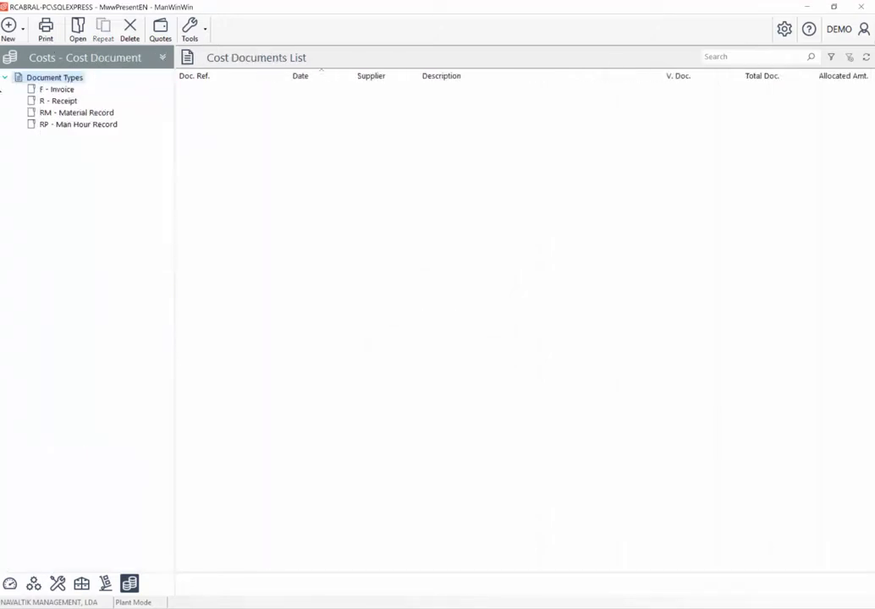
pyautogui.rightClick(50, 77)
pyautogui.click(86, 83)
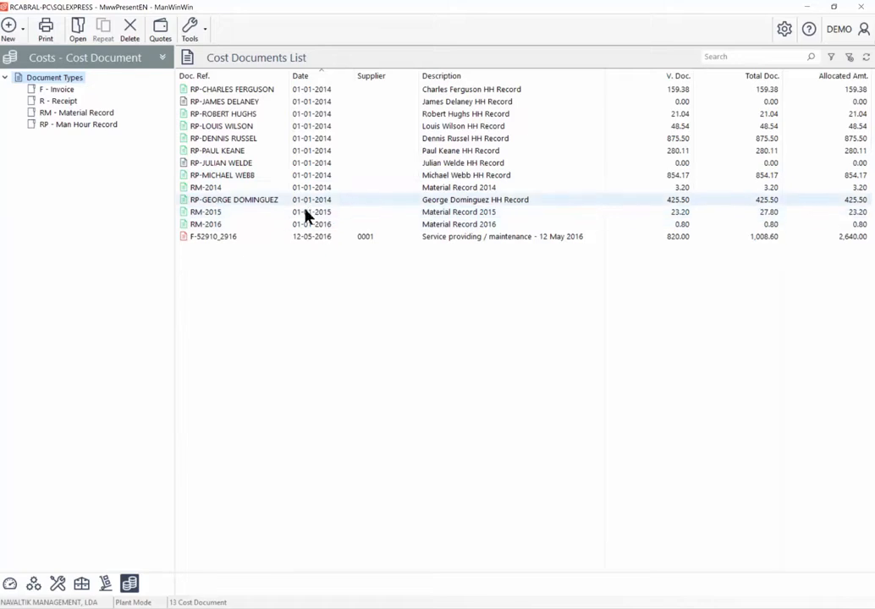
pyautogui.click(283, 237)
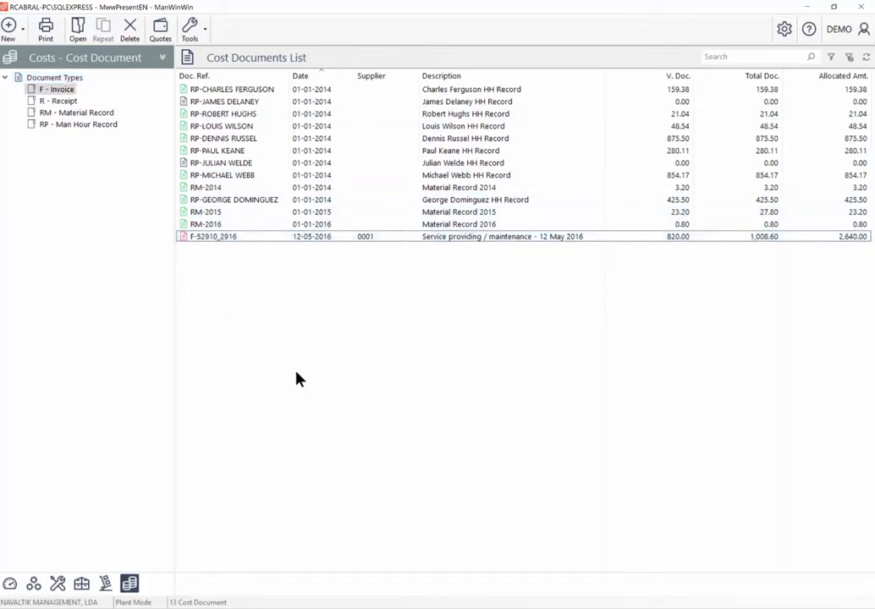
pyautogui.click(202, 34)
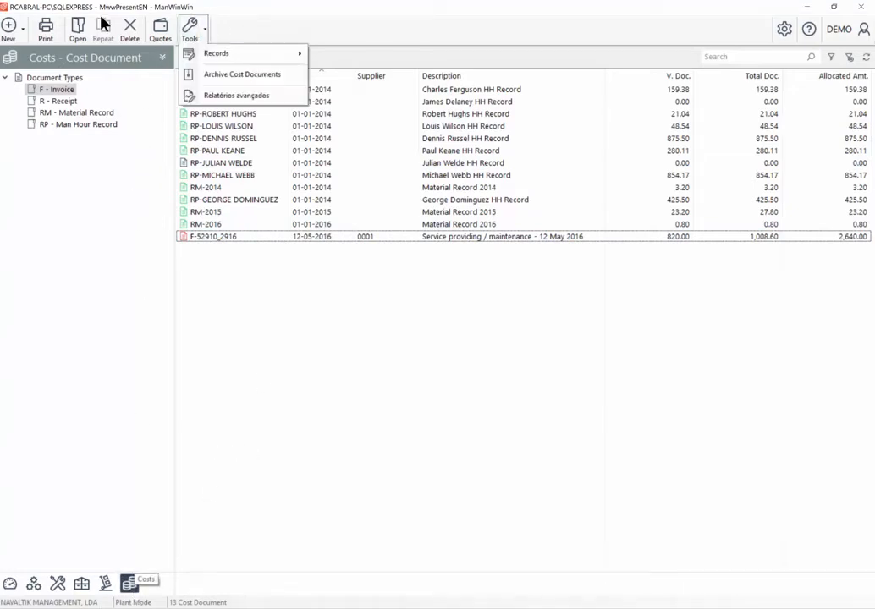
pyautogui.click(173, 195)
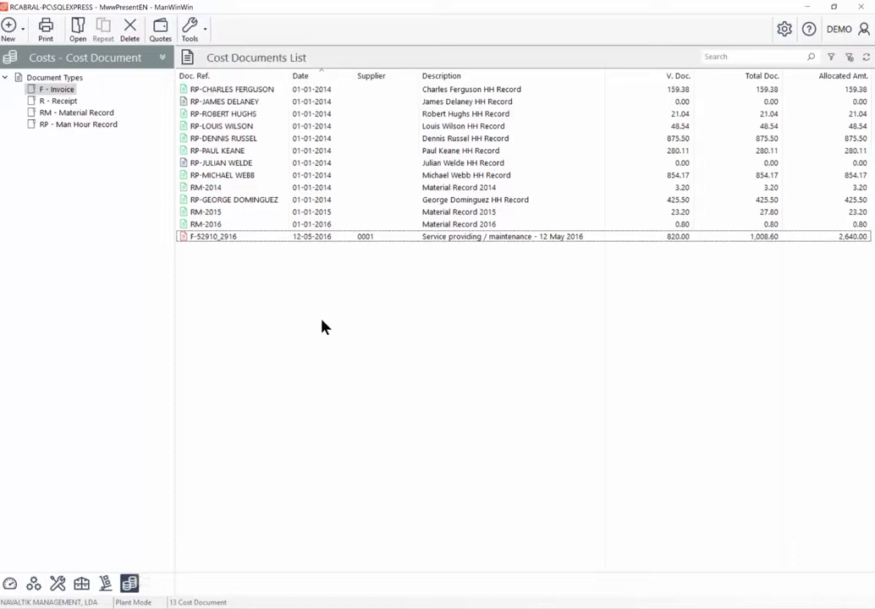
# Return to the cost items, load the items of all accounts, and view the tools available for them
pyautogui.click(163, 58)
pyautogui.click(119, 88)
pyautogui.rightClick(36, 81)
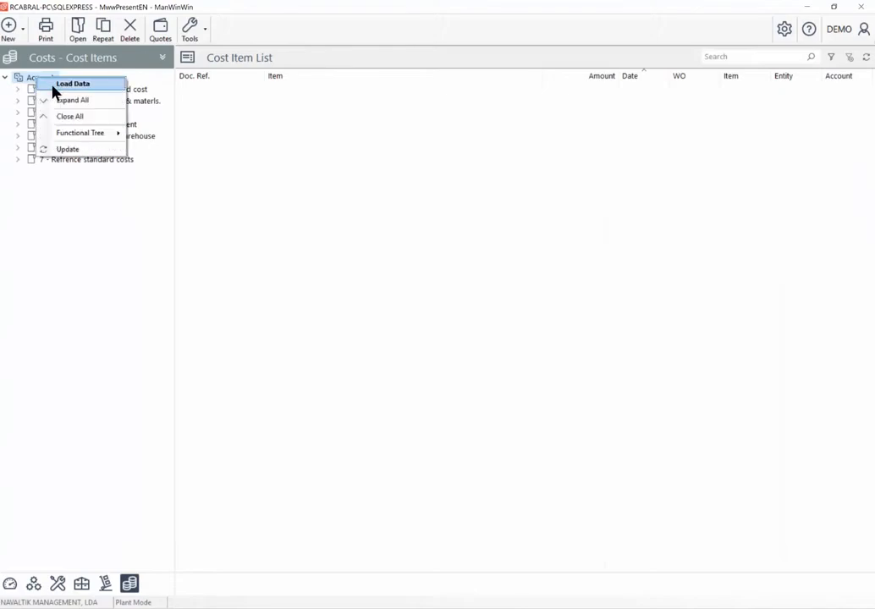
pyautogui.click(52, 85)
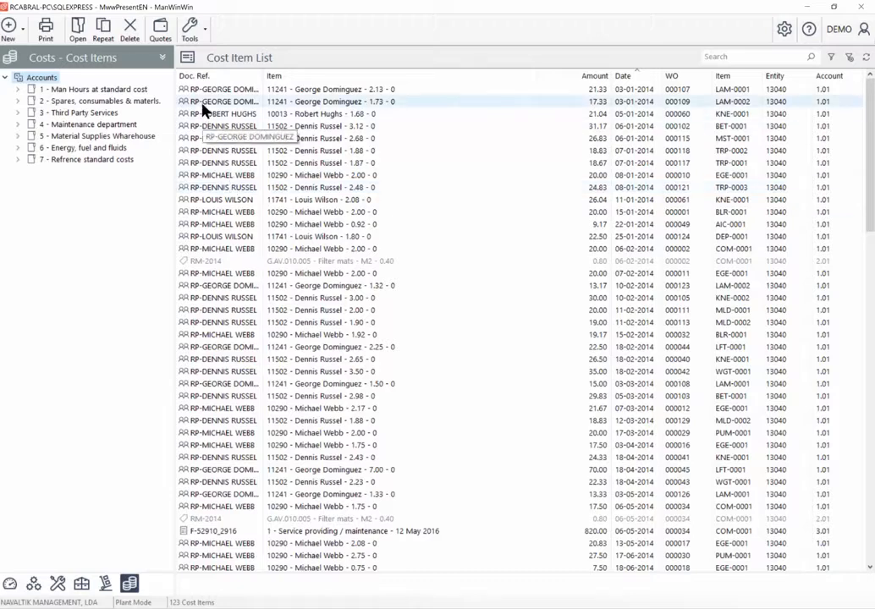
pyautogui.click(192, 30)
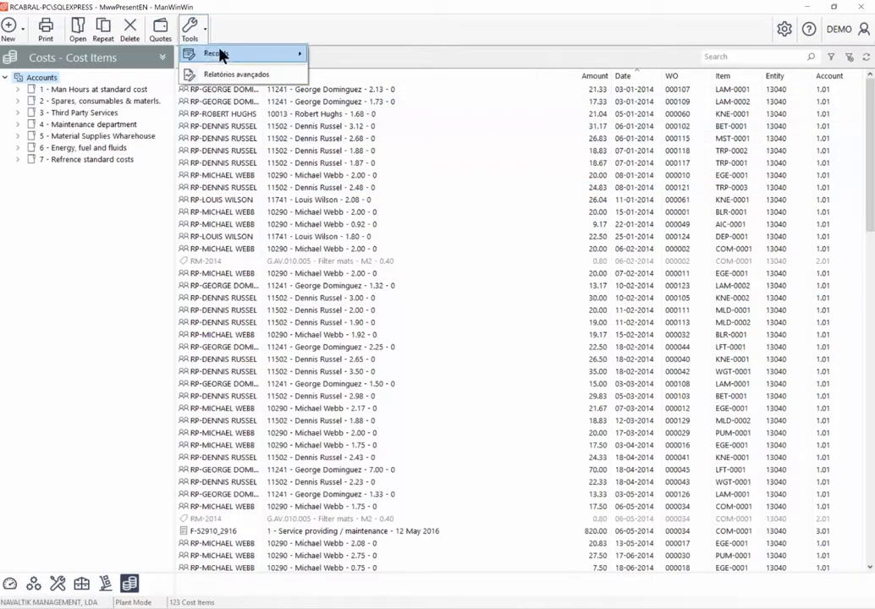
pyautogui.moveTo(222, 55)
pyautogui.click(80, 138)
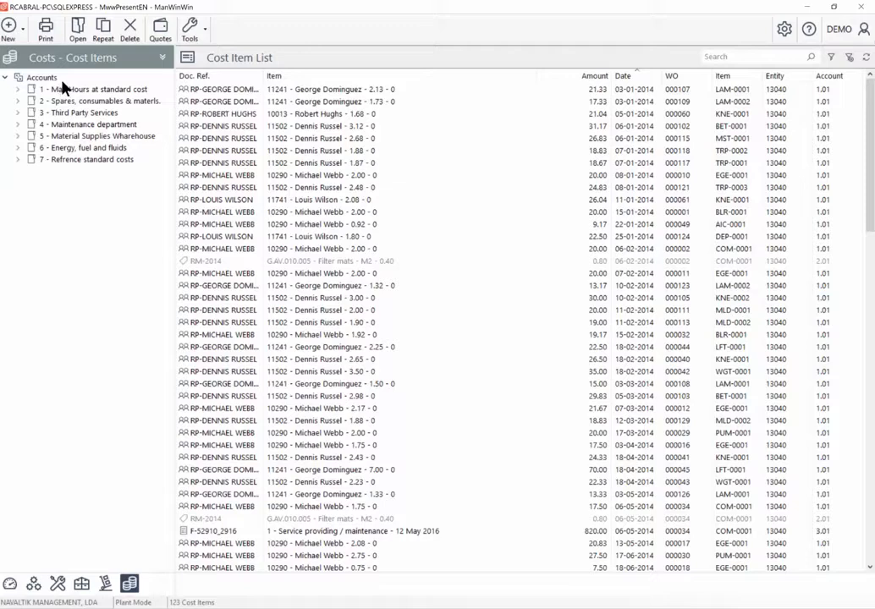
pyautogui.hotkey('alt', 'Tab')
pyautogui.hotkey('alt', 'Tab')
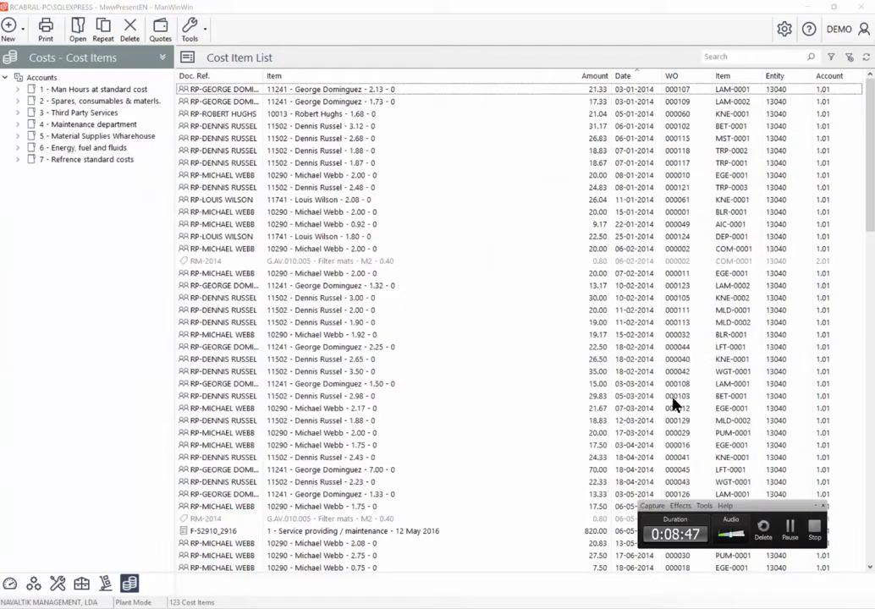
pyautogui.click(790, 529)
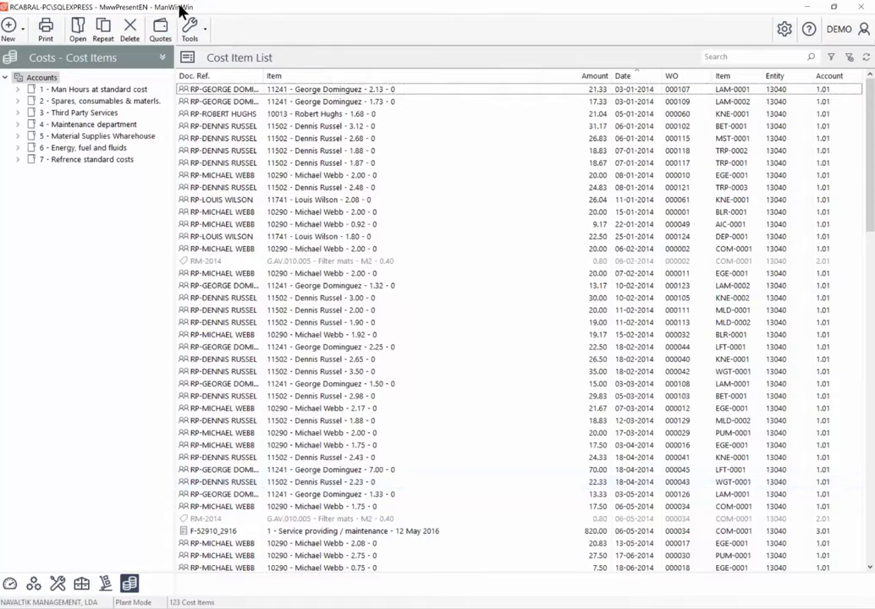
# Start a new maintenance budget with code NEW BUDGET and description BUDGET FOR 2018
pyautogui.click(158, 30)
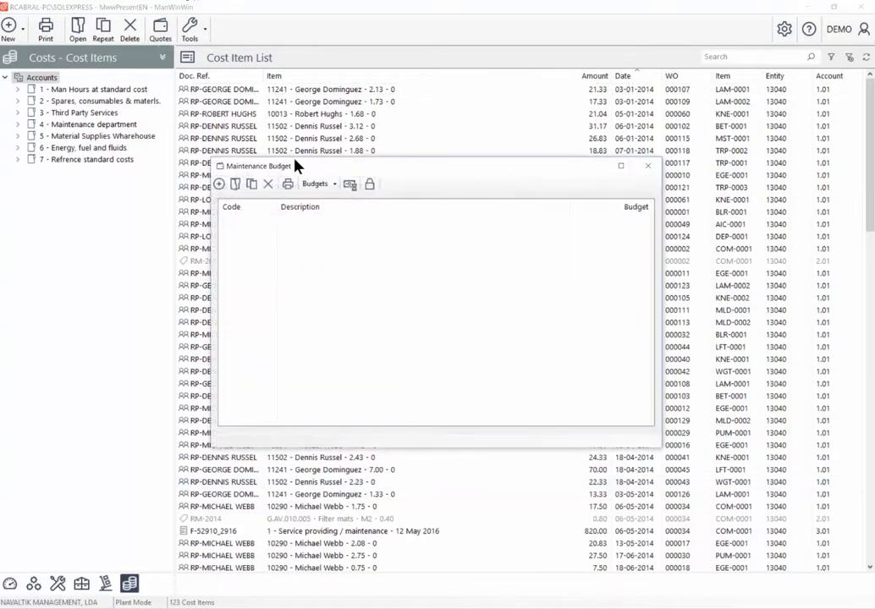
pyautogui.moveTo(296, 165); pyautogui.dragTo(260, 54)
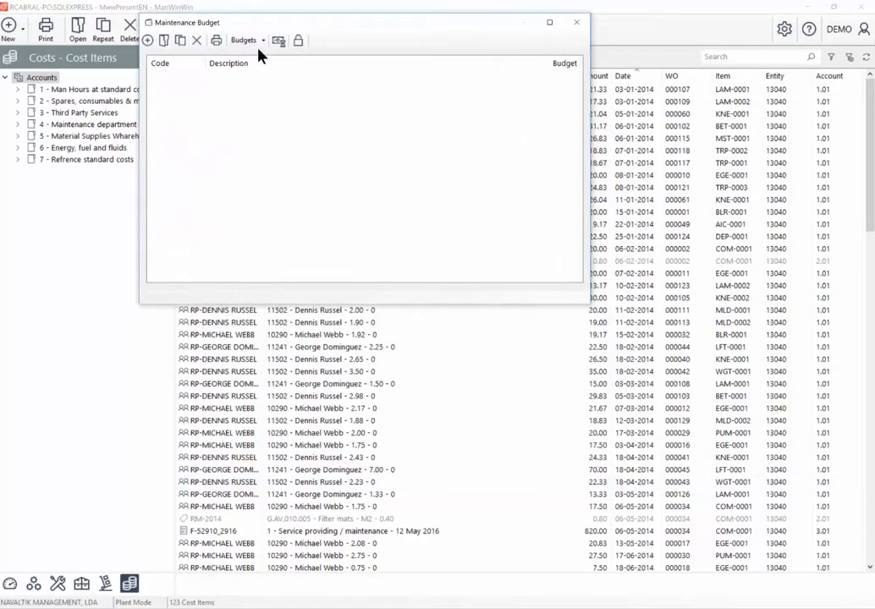
pyautogui.rightClick(198, 98)
pyautogui.click(215, 99)
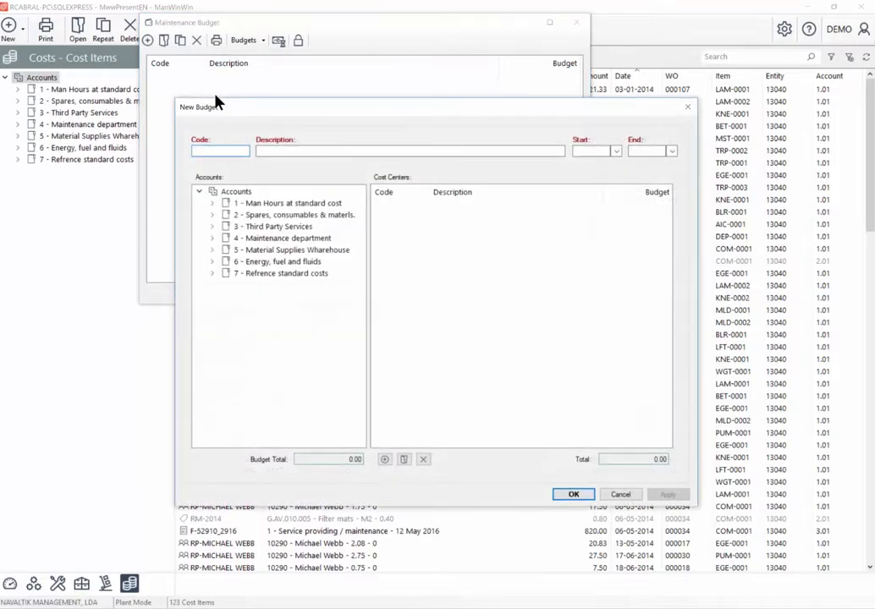
pyautogui.write('NEW BUDGET')
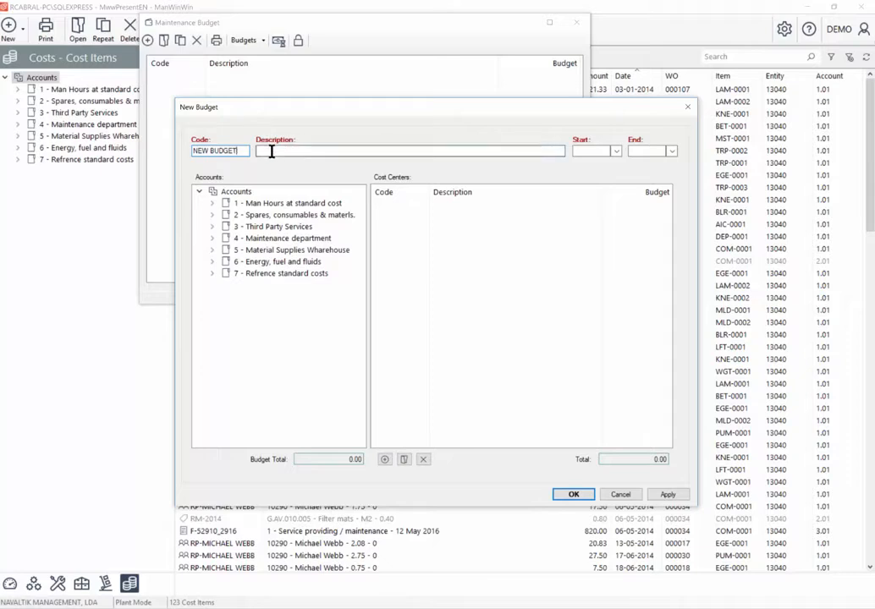
pyautogui.click(272, 152)
pyautogui.write('BUDGET FOR 2018')
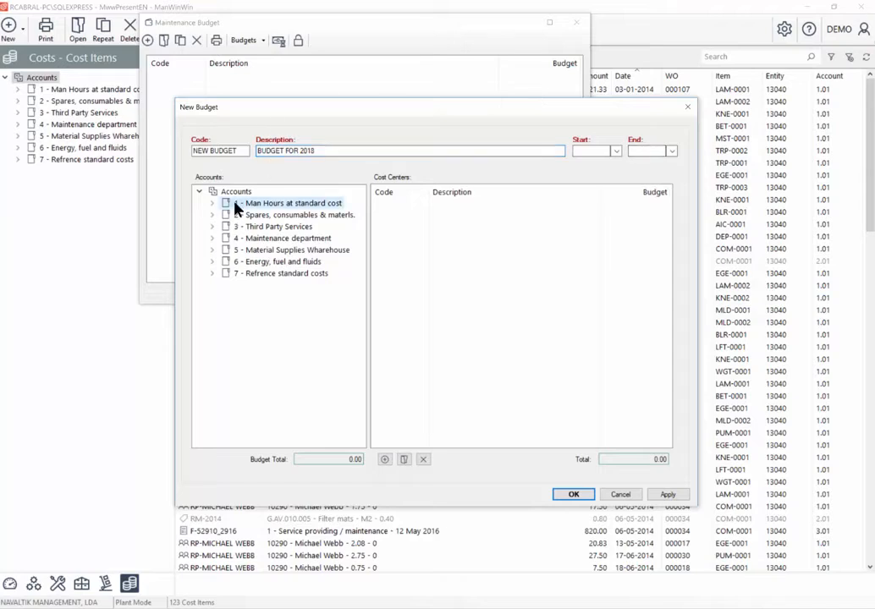
# Add cost center 13040 - Factory 1 with a budget of 100,000 to account 1.01 - MH Internal personnel
pyautogui.click(212, 204)
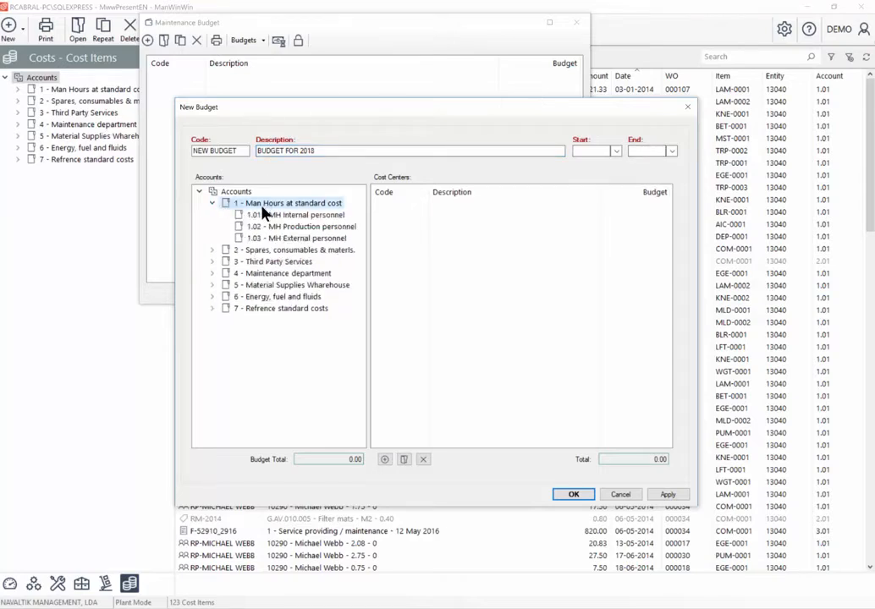
pyautogui.click(253, 216)
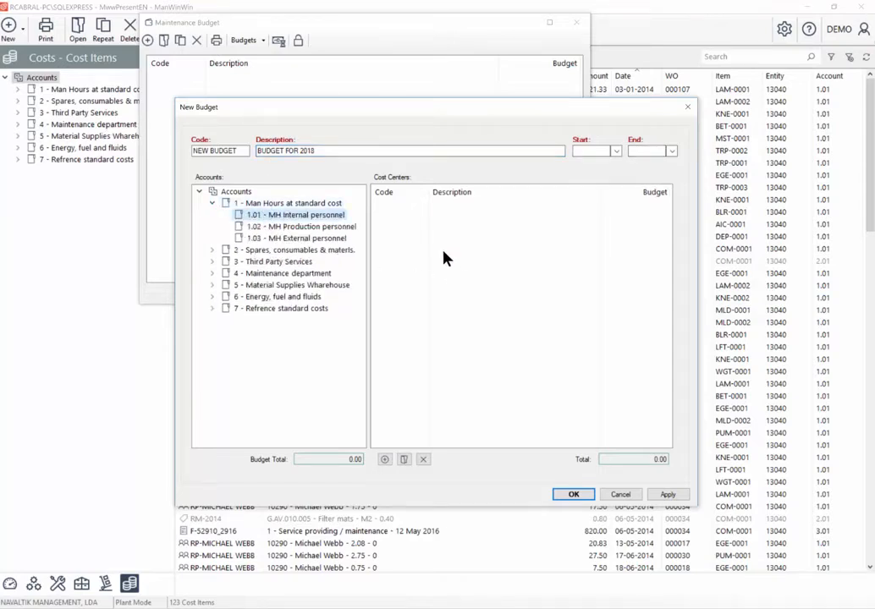
pyautogui.click(385, 460)
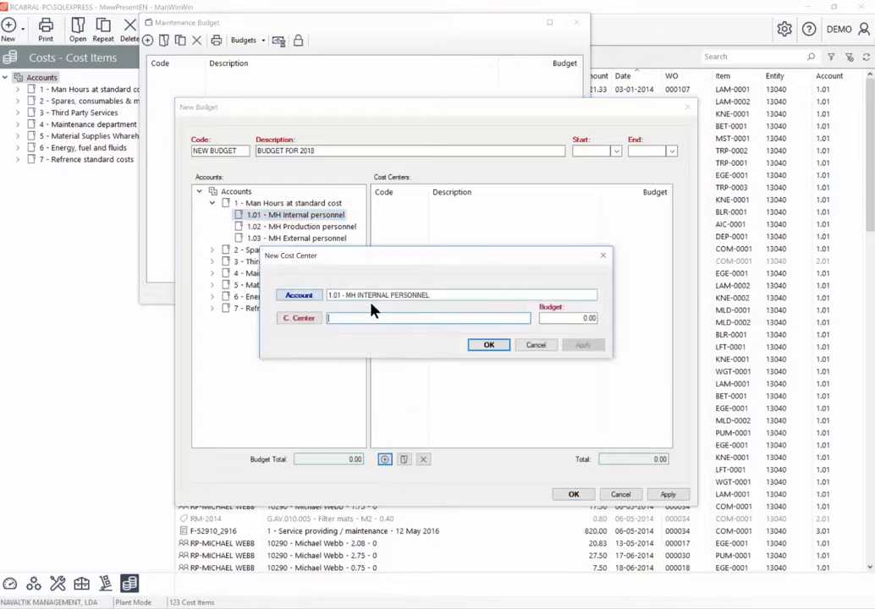
pyautogui.click(299, 318)
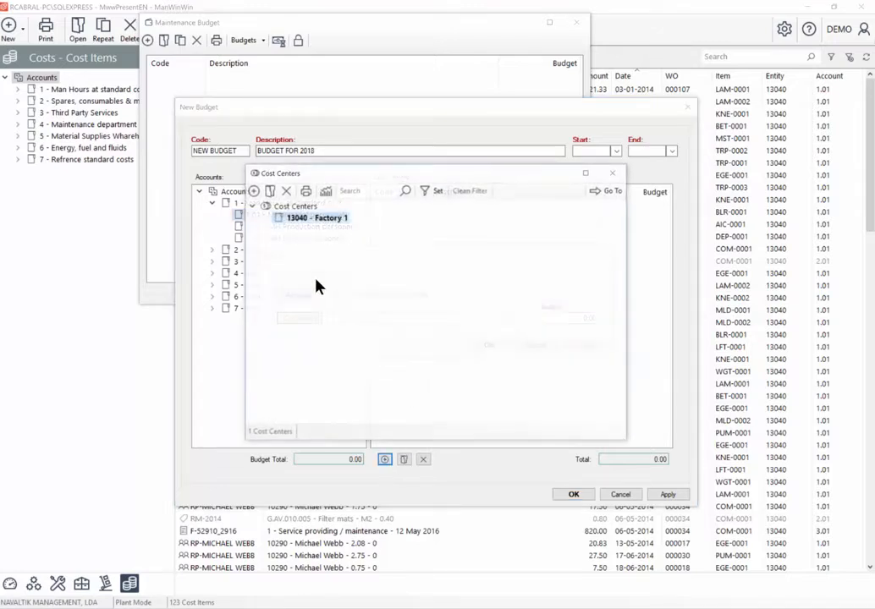
pyautogui.doubleClick(313, 217)
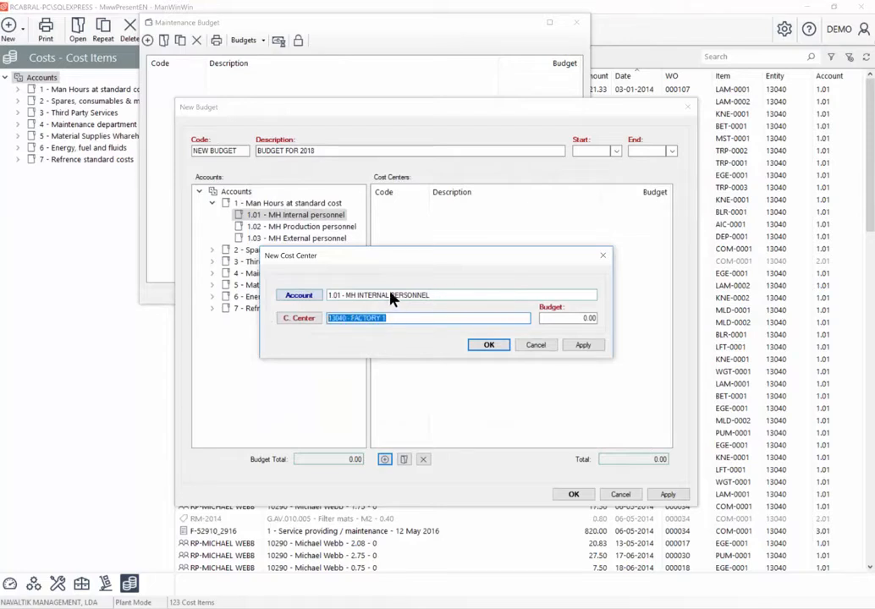
pyautogui.press('Tab')
pyautogui.write('100,000')
pyautogui.press('Return')
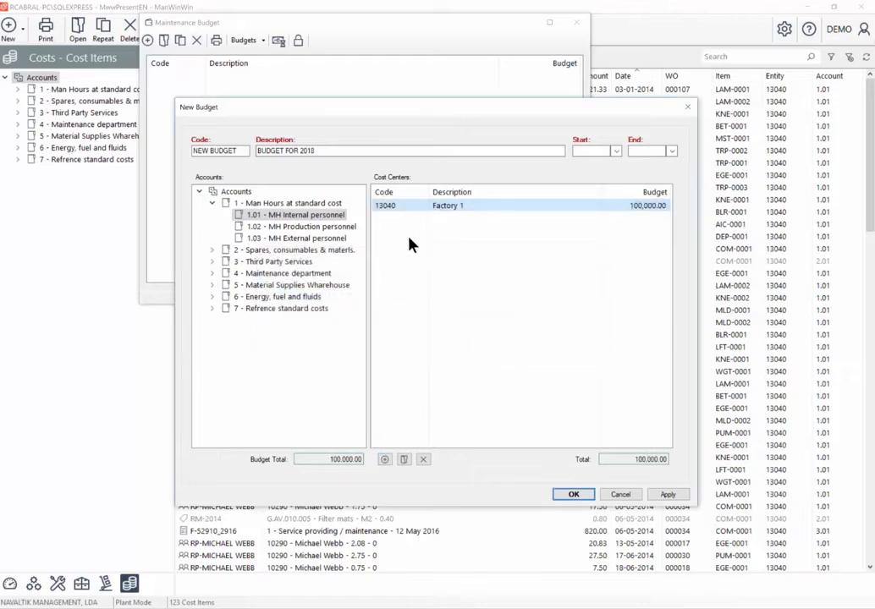
# Add cost center 13040 - Factory 1 with a budget of 80,000 to account 1.02 - MH Production personnel
pyautogui.click(303, 227)
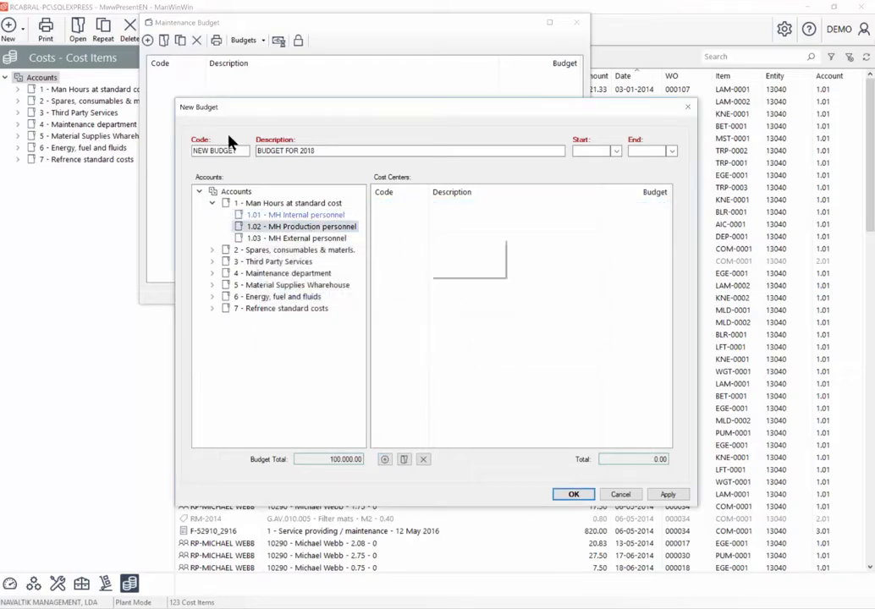
pyautogui.rightClick(429, 238)
pyautogui.click(457, 245)
pyautogui.click(299, 318)
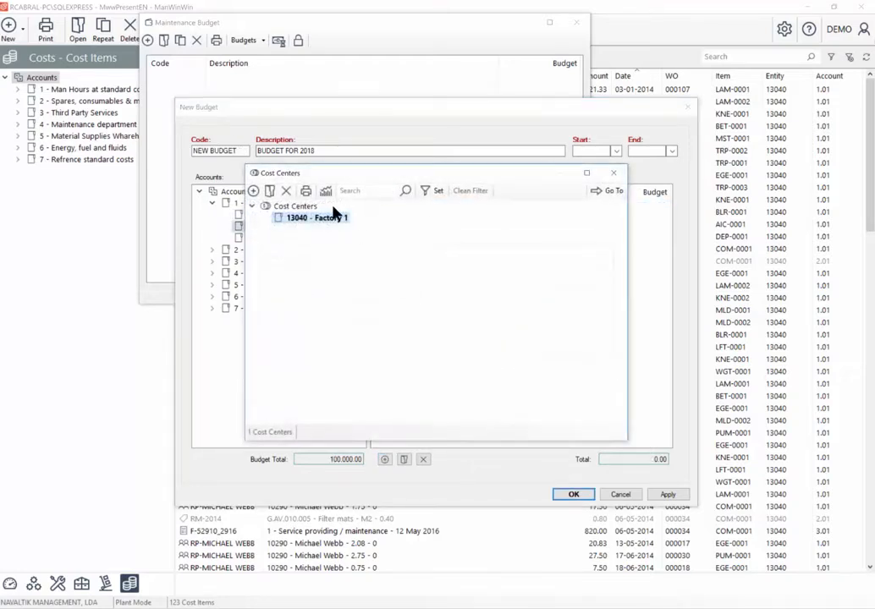
pyautogui.doubleClick(333, 215)
pyautogui.click(564, 317)
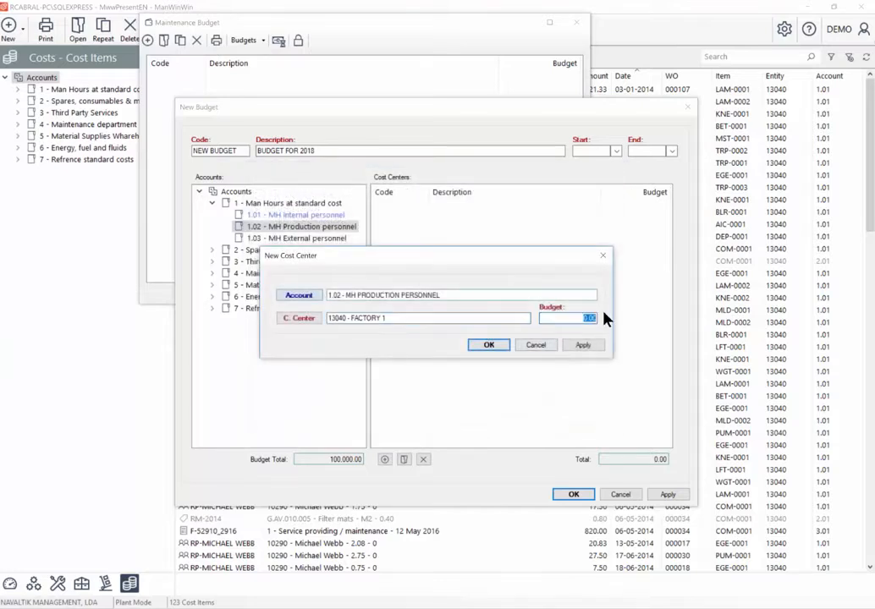
pyautogui.write('80000')
pyautogui.press('Return')
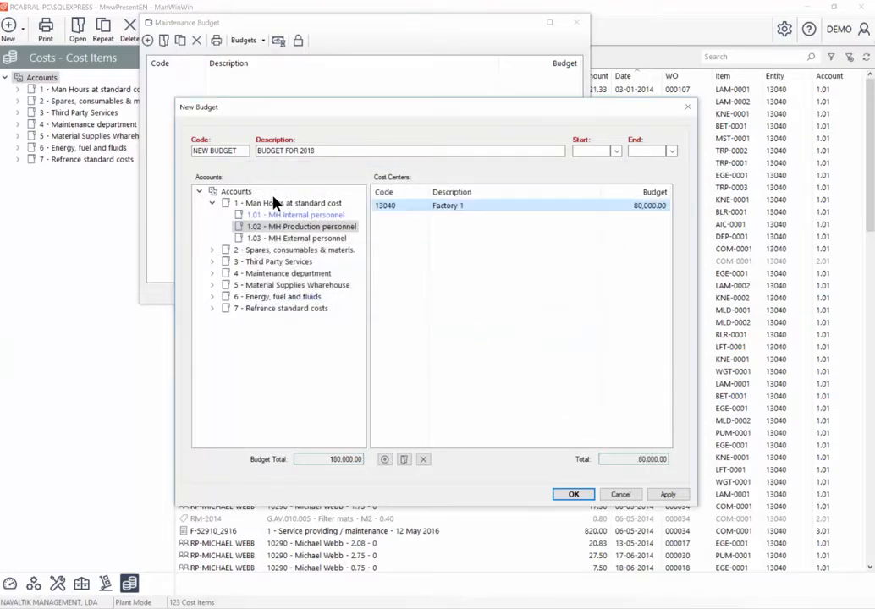
# Compare the cost center allocations of accounts 1.01 and 1.02, and try to save the new budget without dates
pyautogui.click(281, 215)
pyautogui.click(277, 225)
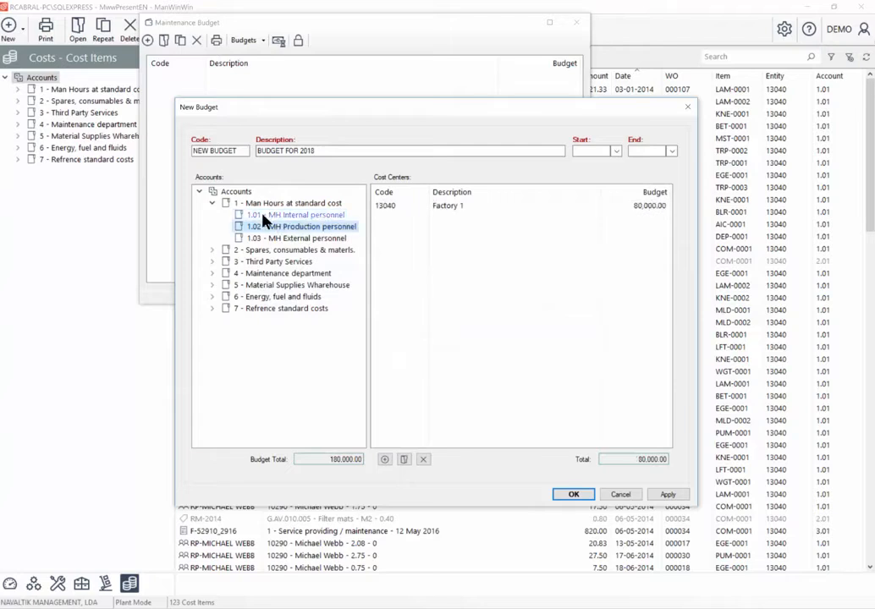
pyautogui.click(292, 215)
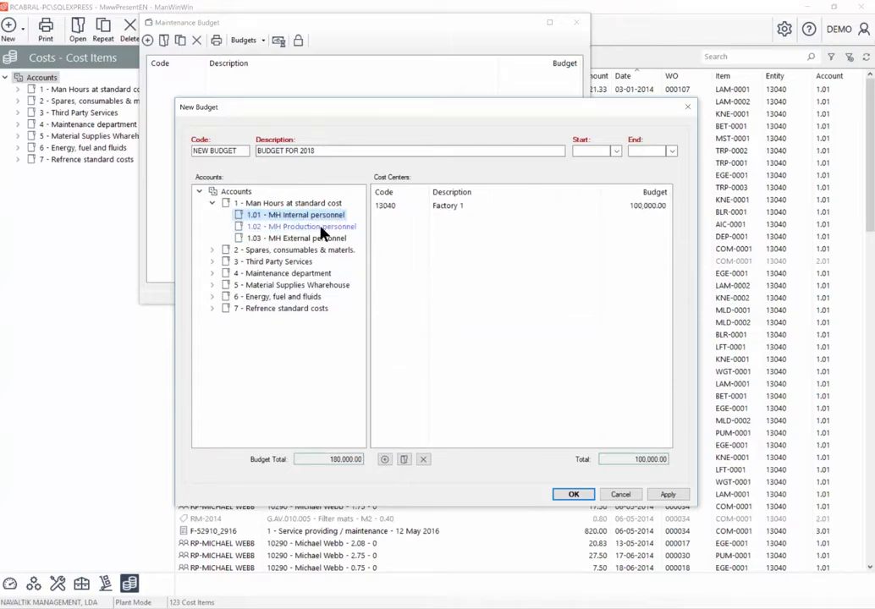
pyautogui.click(573, 494)
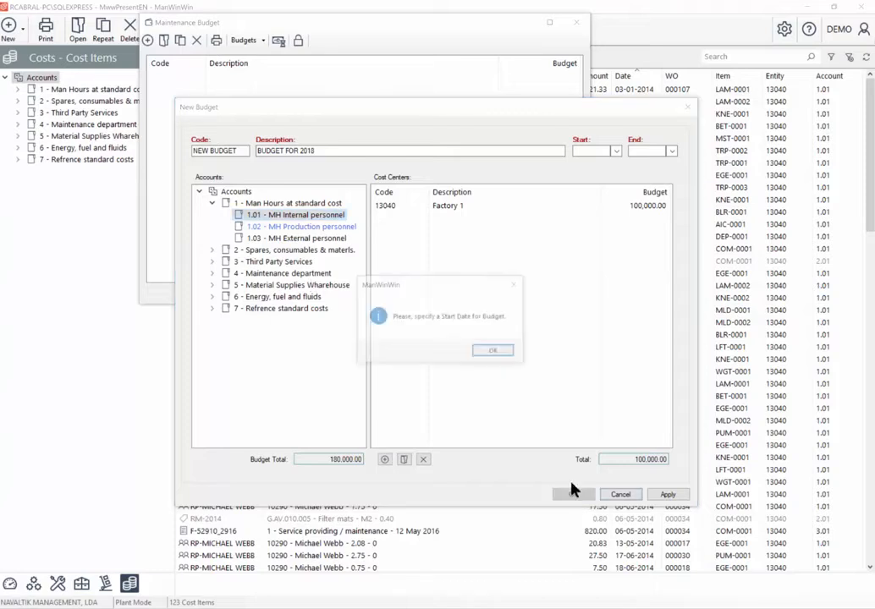
pyautogui.click(490, 352)
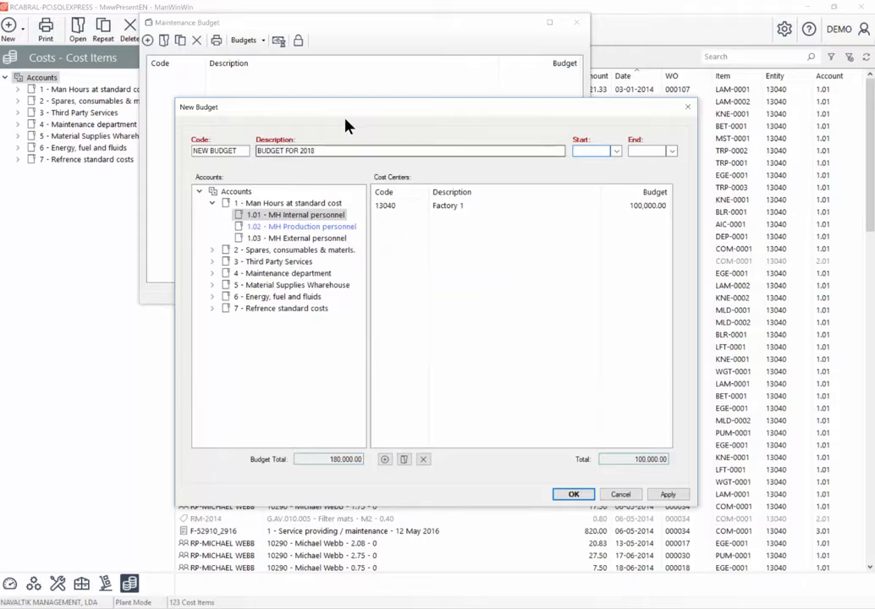
# Review the Factory 1 budget entries under accounts 1.01 - MH Internal personnel and 1.02 - MH Production personnel
pyautogui.click(332, 213)
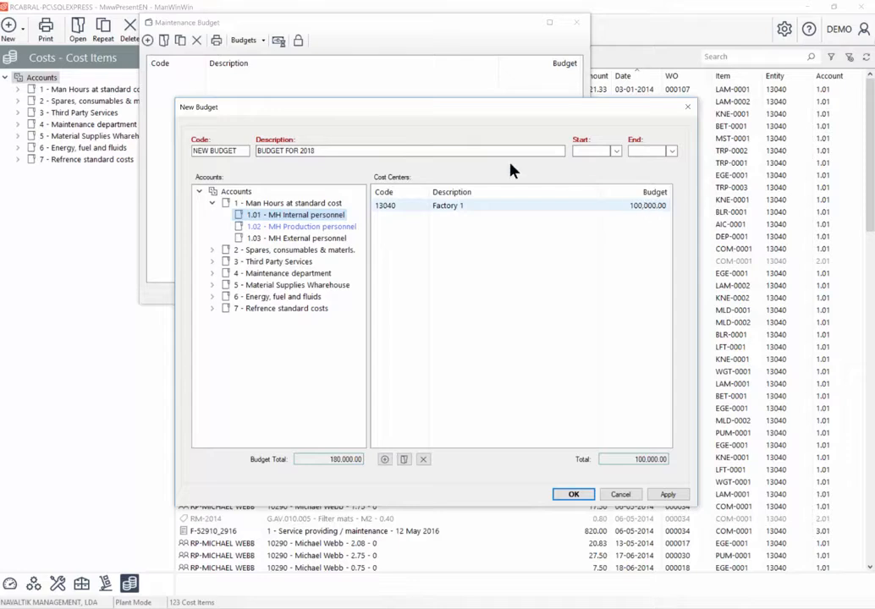
pyautogui.click(303, 228)
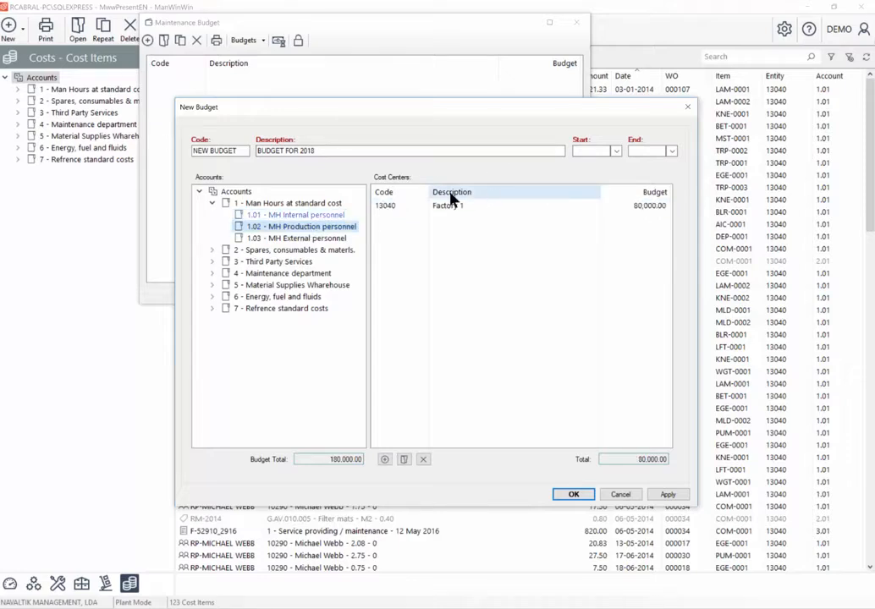
pyautogui.click(636, 206)
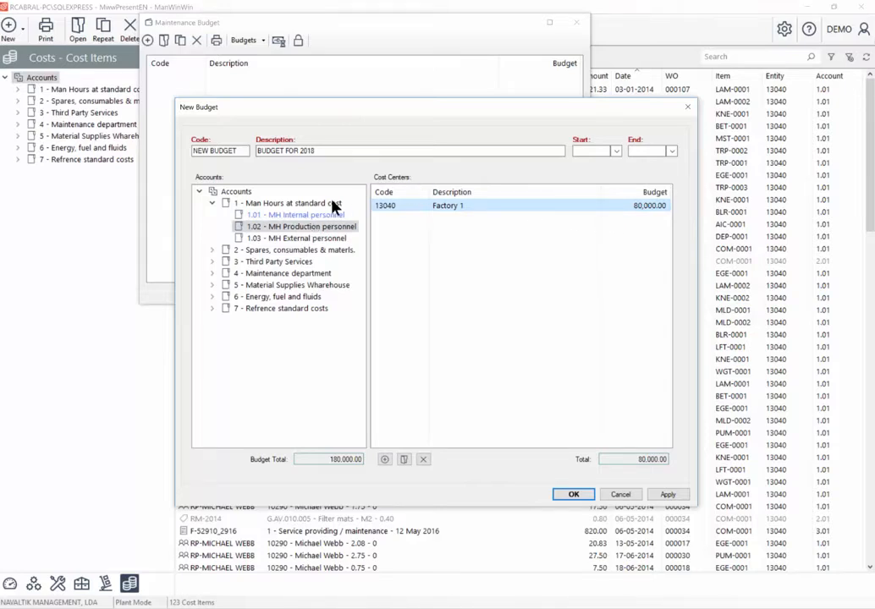
# Discard the new budget without saving it and close the maintenance budget list
pyautogui.moveTo(411, 112); pyautogui.dragTo(392, 96)
pyautogui.click(665, 91)
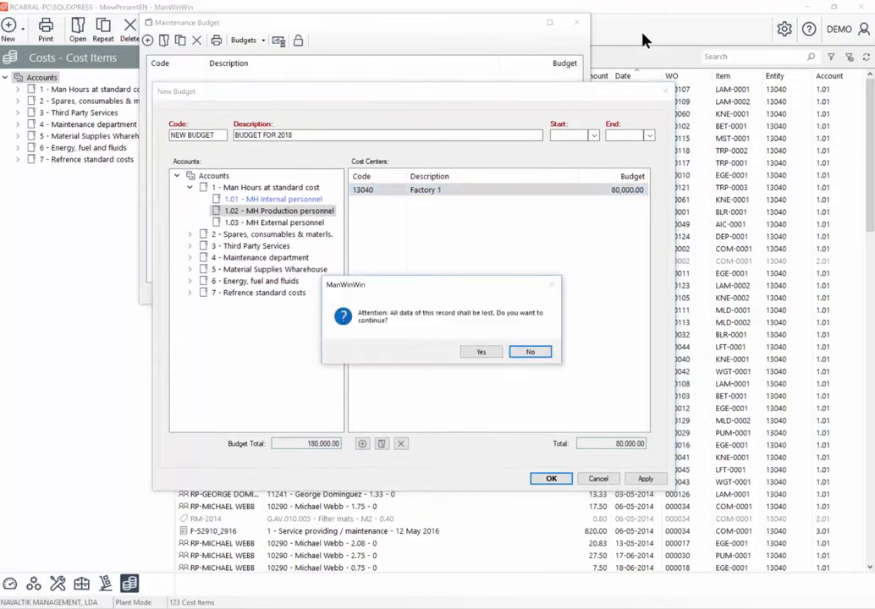
pyautogui.click(476, 355)
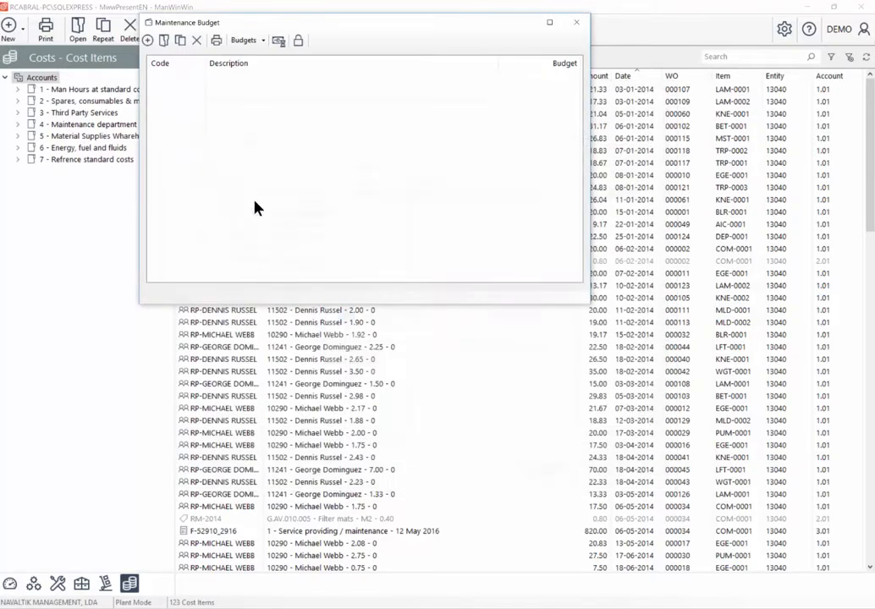
pyautogui.press('Escape')
# Switch to Adobe Acrobat Reader to view the CMMS ManWinWin module overview, and return to ManWinWin
pyautogui.hotkey('alt', 'Tab')
pyautogui.hotkey('alt', 'Tab')
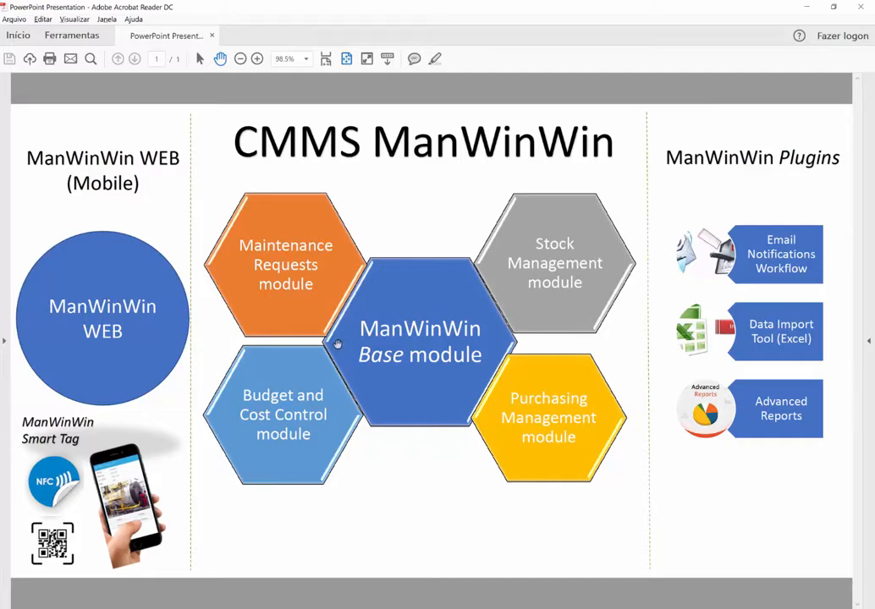
pyautogui.hotkey('alt', 'Tab')
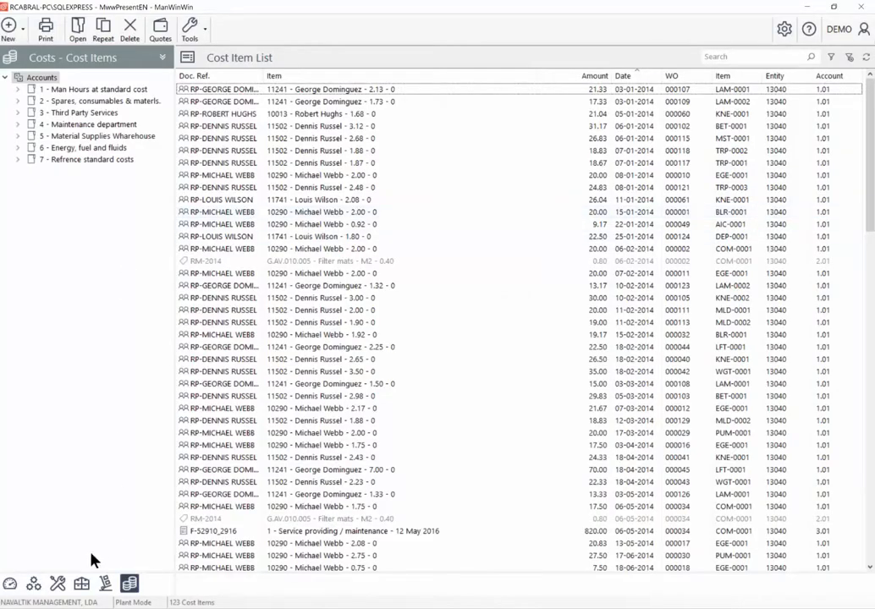
# Open the work requests list from the work orders section and move its window clear of the main list
pyautogui.click(57, 583)
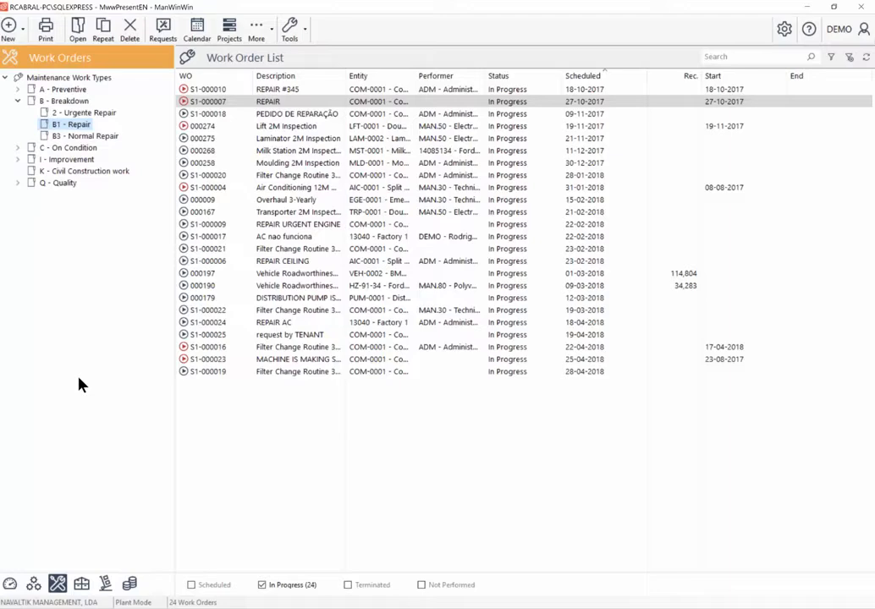
pyautogui.click(162, 31)
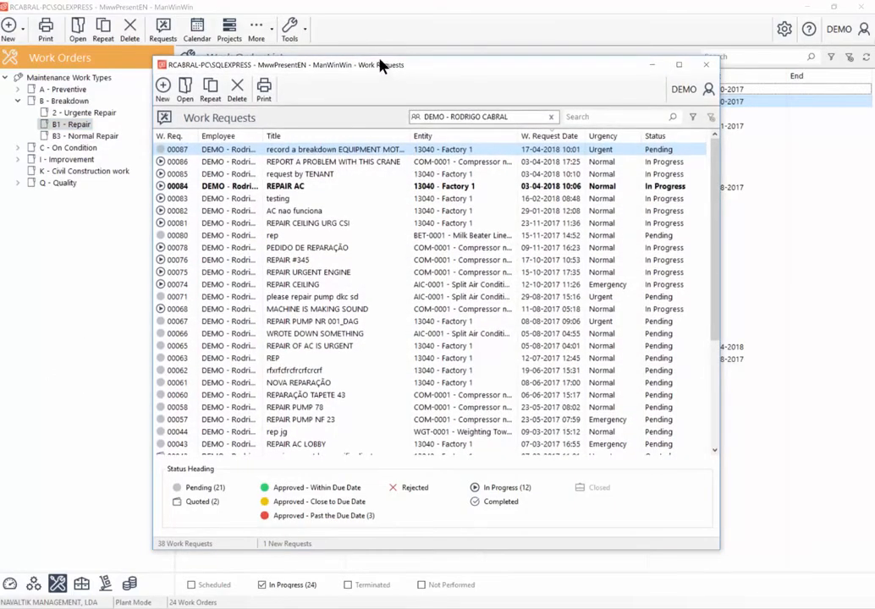
pyautogui.moveTo(381, 65); pyautogui.dragTo(347, 44)
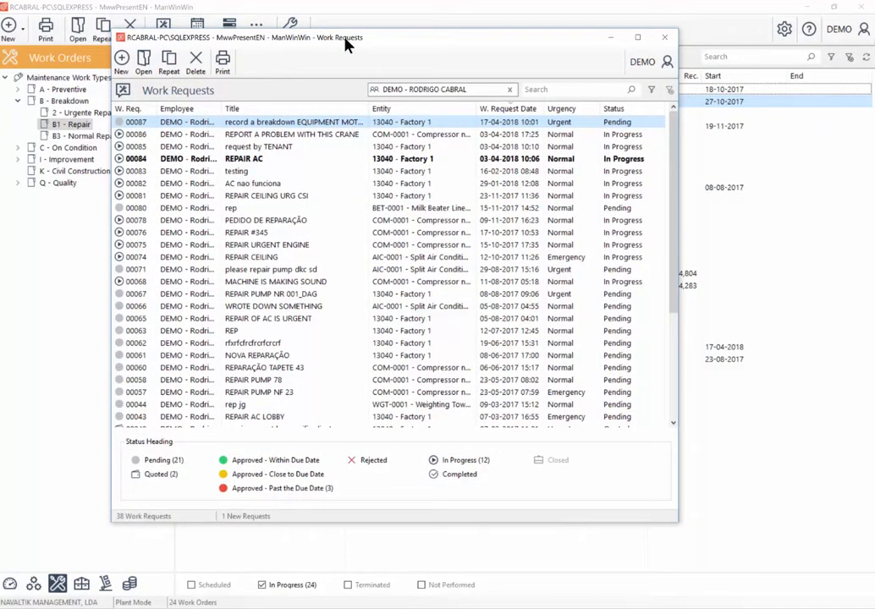
pyautogui.moveTo(345, 40); pyautogui.dragTo(347, 46)
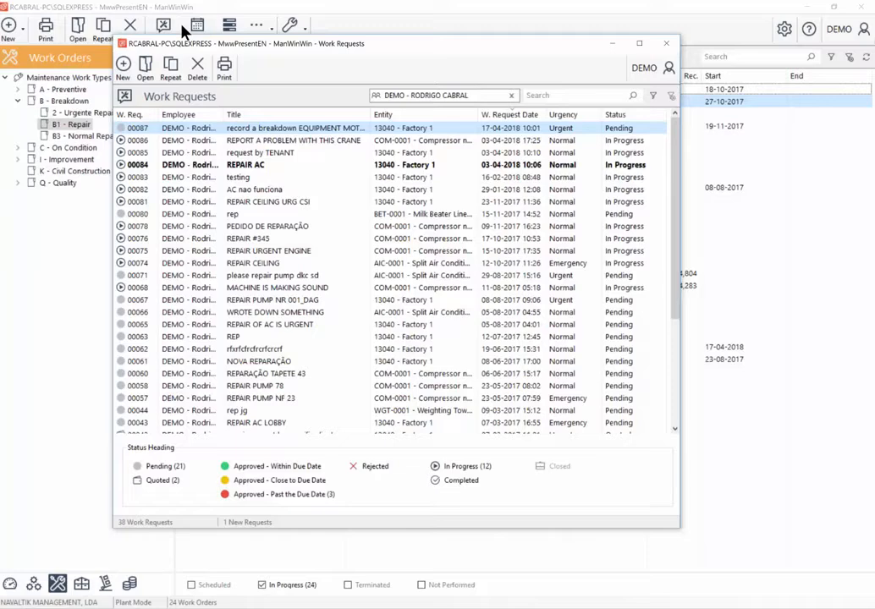
# Start a new work request titled NECESSARY REPAIR IN PUMP NR 56
pyautogui.click(123, 66)
pyautogui.write('repair')
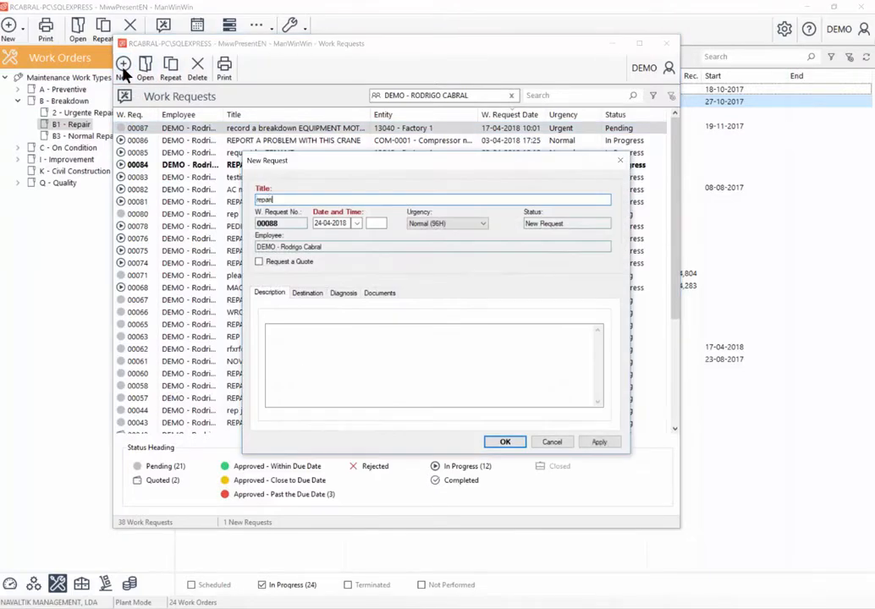
pyautogui.hotkey('ctrl', 'a')
pyautogui.write('REPAIRS')
pyautogui.press('Home')
pyautogui.write('NEC')
pyautogui.write('RY')
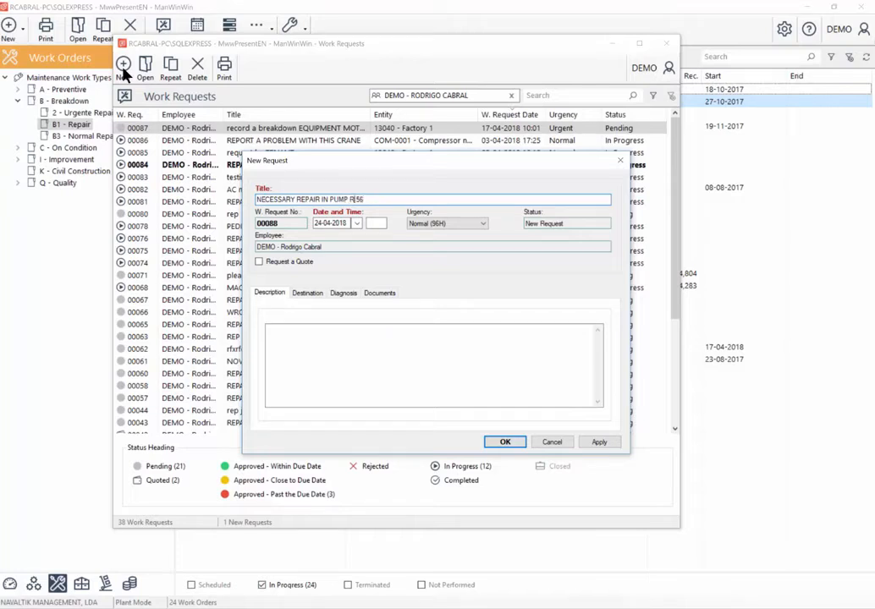
pyautogui.write('R')
# Set the work request's destination cost center to 13040 - Factory 1
pyautogui.click(309, 293)
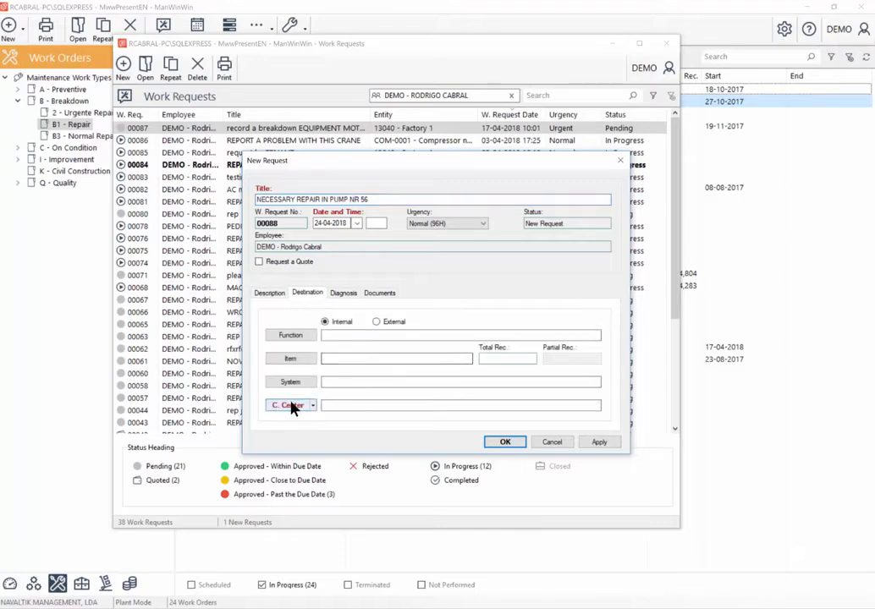
pyautogui.click(287, 405)
pyautogui.doubleClick(334, 239)
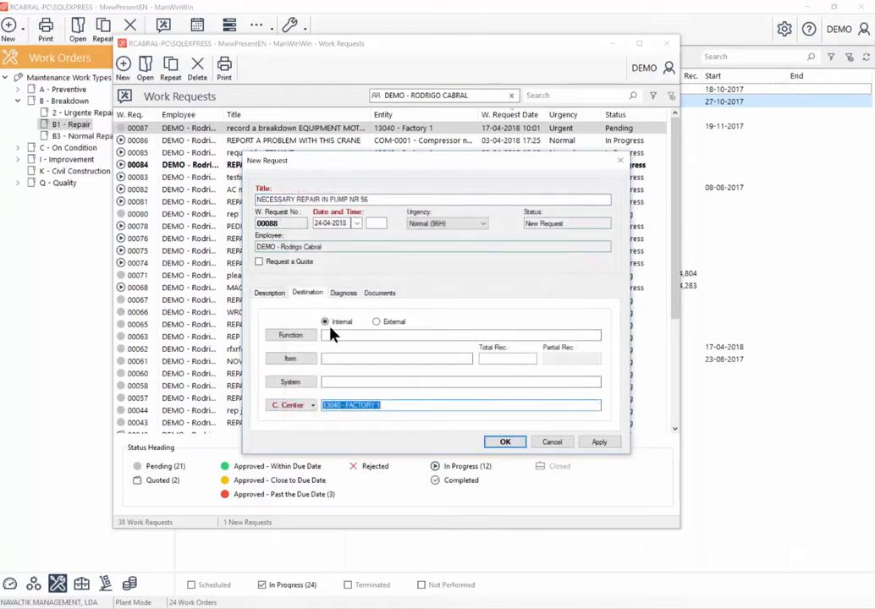
# Set the work request's urgency to Urgent (24H)
pyautogui.click(269, 293)
pyautogui.tripleClick(338, 199)
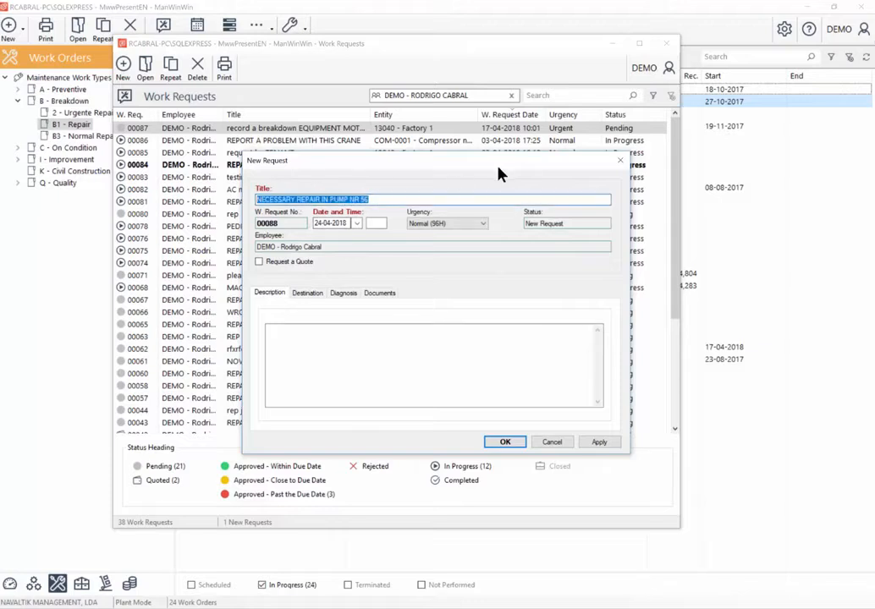
pyautogui.click(457, 225)
pyautogui.click(432, 234)
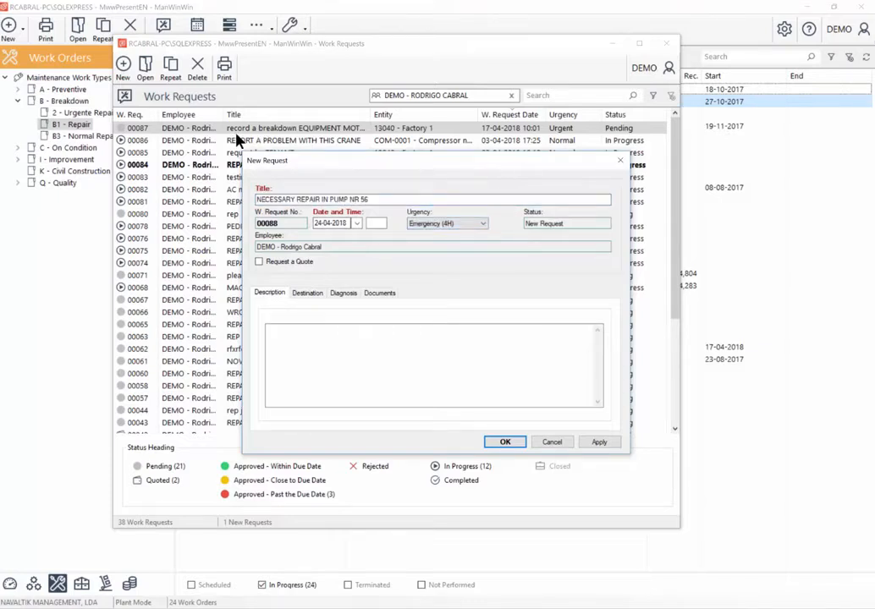
pyautogui.click(444, 224)
pyautogui.click(427, 249)
pyautogui.click(430, 225)
pyautogui.click(423, 247)
# Assign item COM-0001 - Compressor Nr 1 - 1st Floor Air Piping as the work request's destination
pyautogui.click(314, 292)
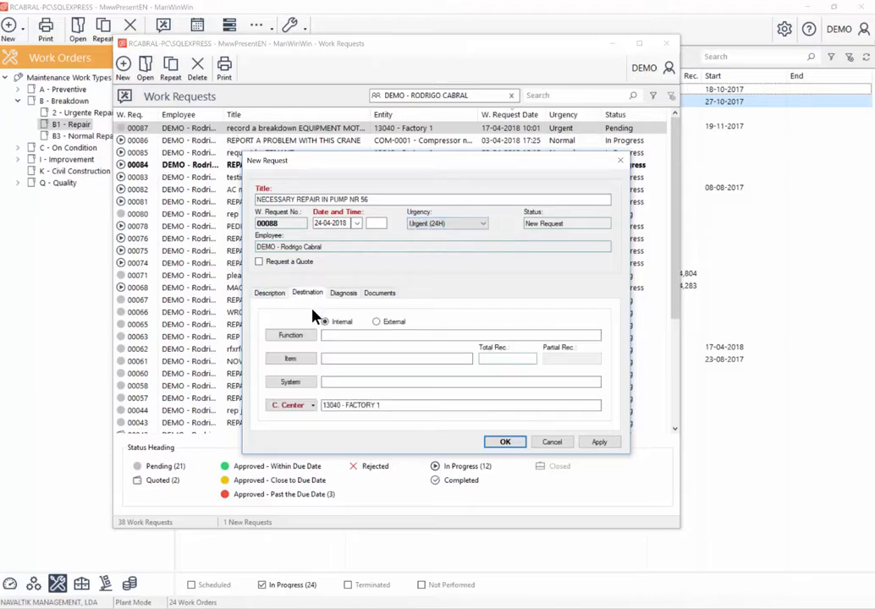
pyautogui.click(340, 359)
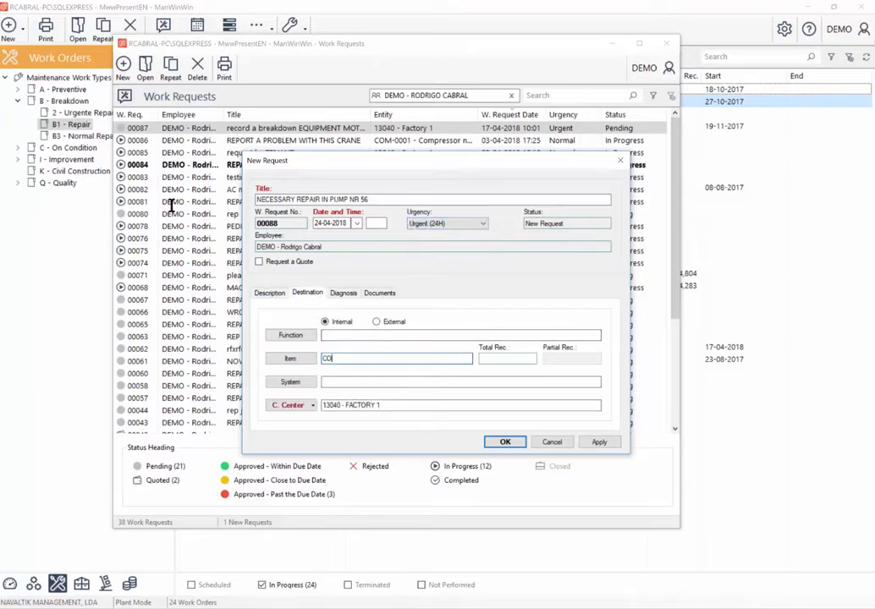
pyautogui.press('Tab')
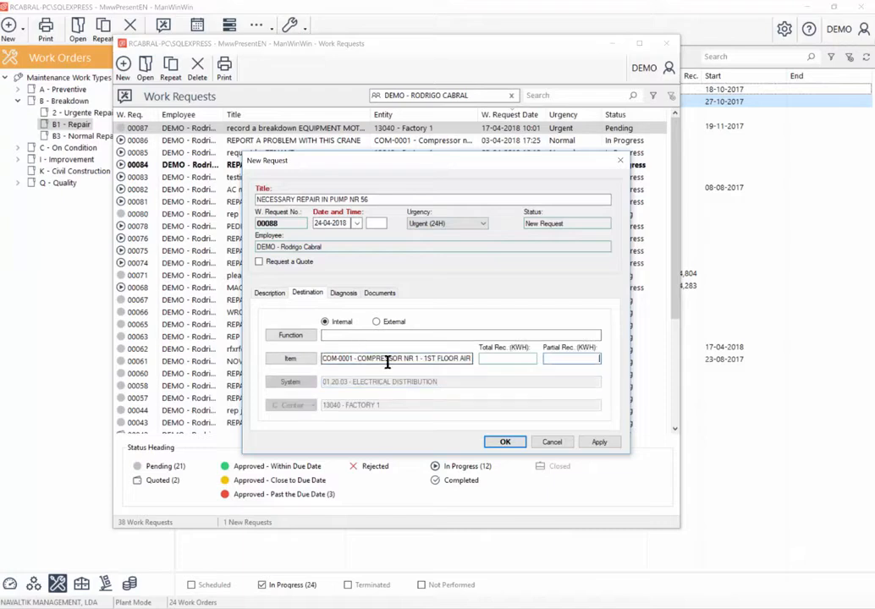
pyautogui.click(388, 362)
pyautogui.moveTo(376, 338); pyautogui.dragTo(197, 192)
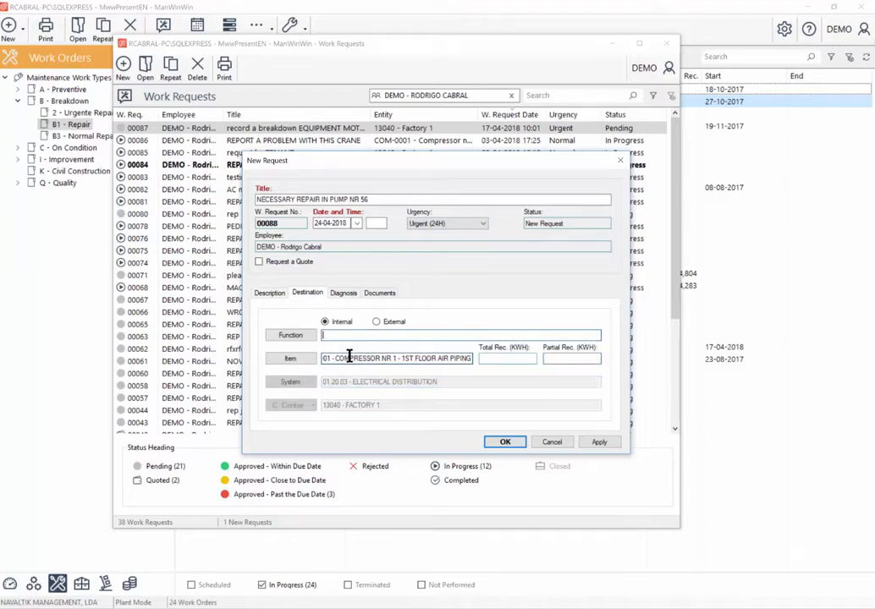
pyautogui.moveTo(351, 358); pyautogui.dragTo(292, 363)
pyautogui.click(351, 335)
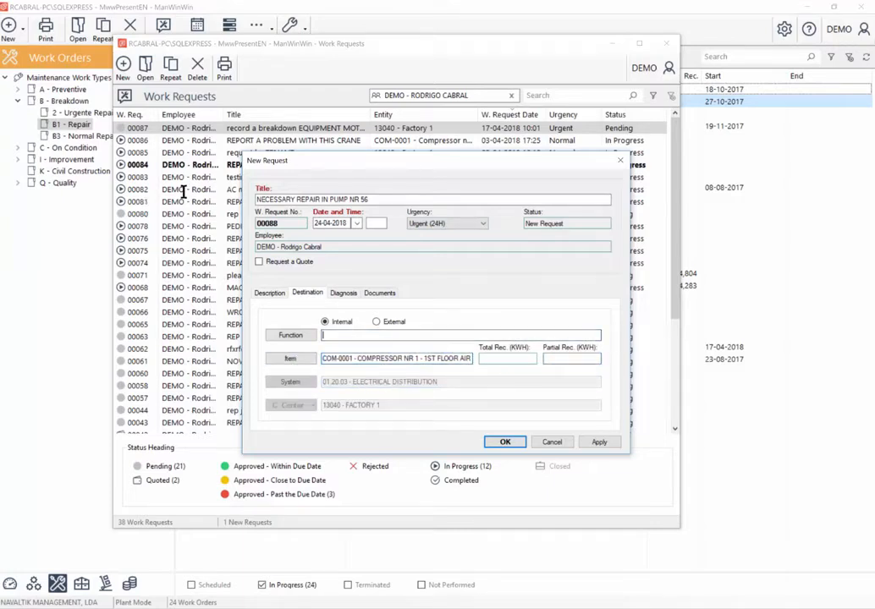
# Save the work request after checking its diagnosis fields, and minimize the work requests window
pyautogui.click(345, 294)
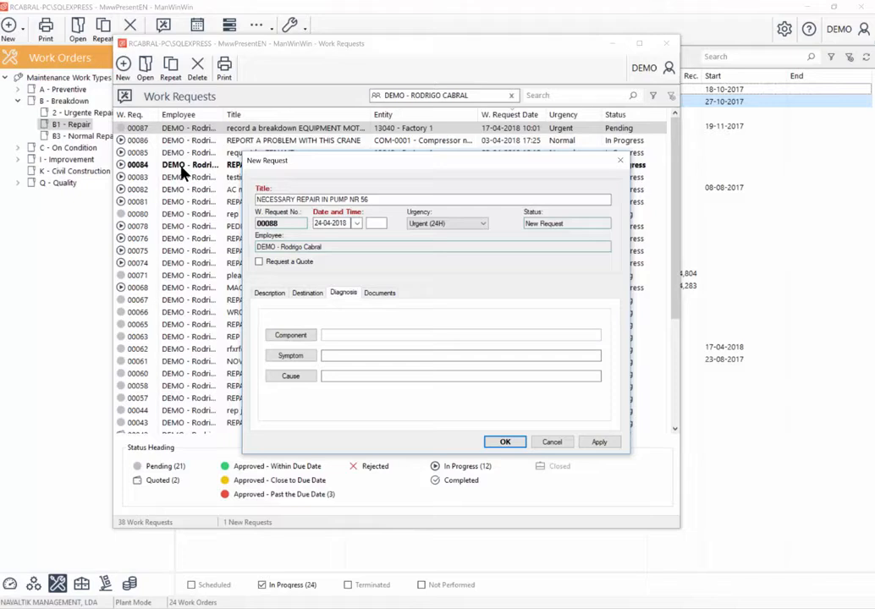
pyautogui.click(306, 294)
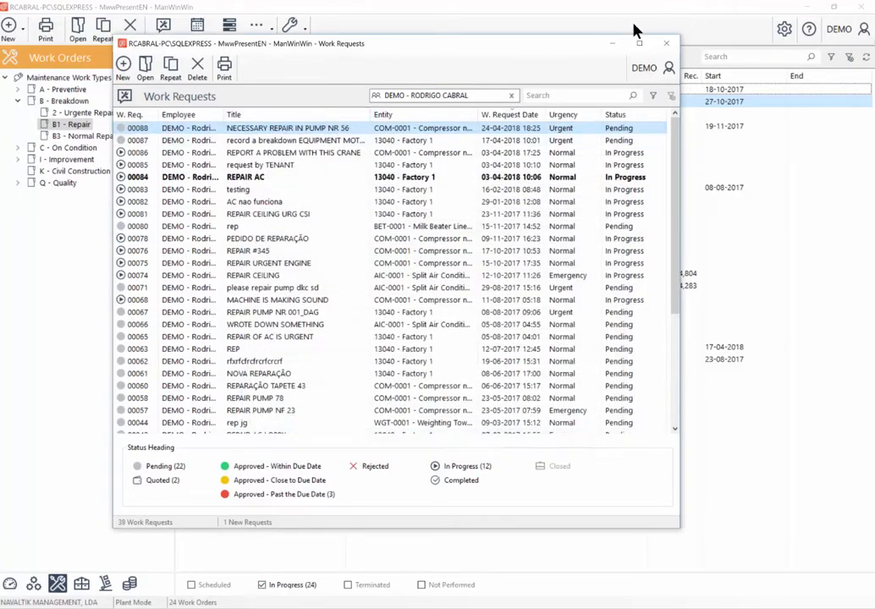
pyautogui.click(615, 44)
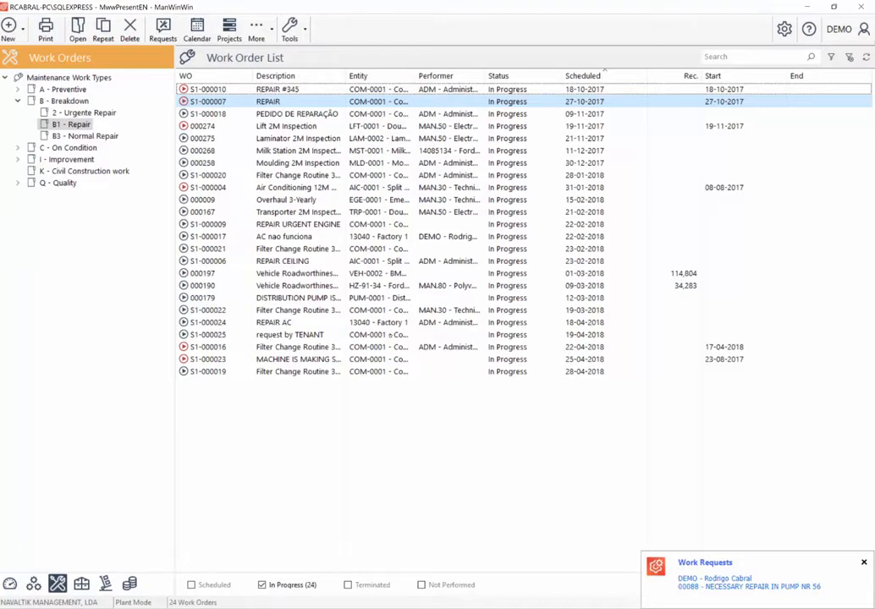
# Open the NECESSARY REPAIR IN PUMP NR 56 request through its new-request notification, enlarging the requests list
pyautogui.click(749, 582)
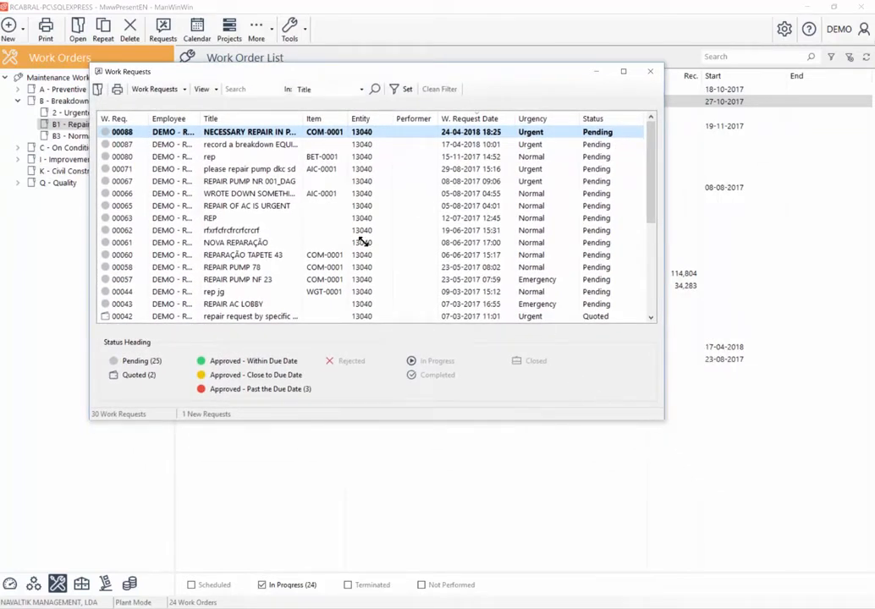
pyautogui.moveTo(665, 420); pyautogui.dragTo(752, 544)
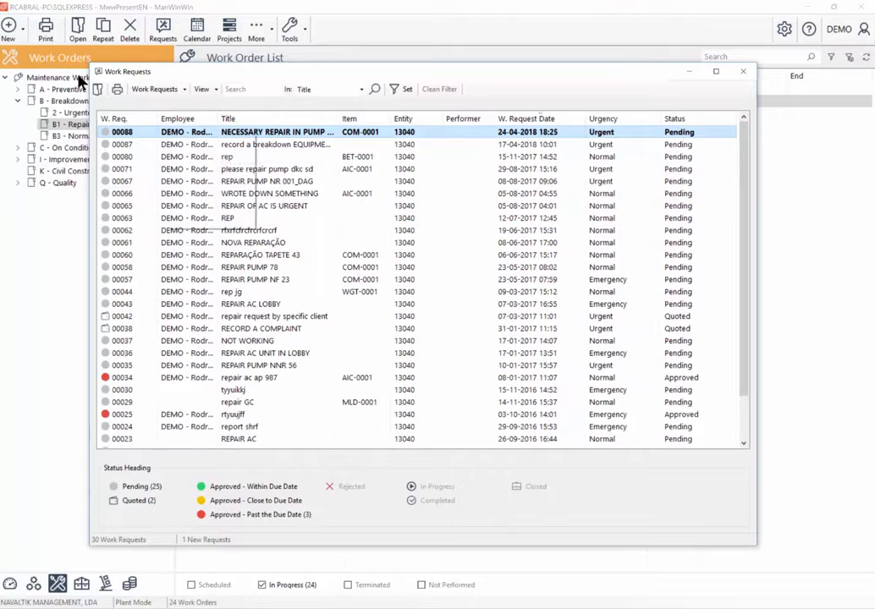
pyautogui.rightClick(179, 133)
pyautogui.click(189, 138)
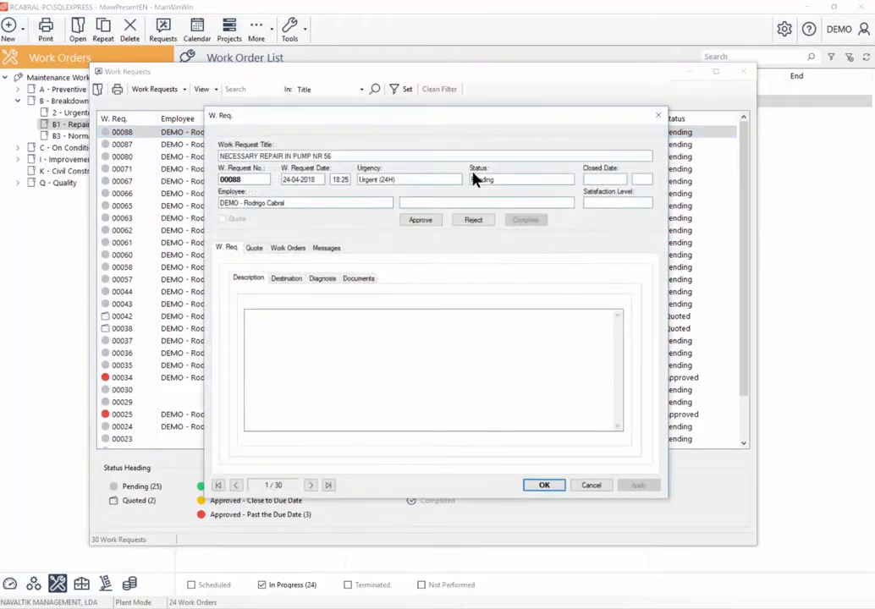
# Approve the work request and create a new work order from it
pyautogui.click(420, 220)
pyautogui.click(236, 448)
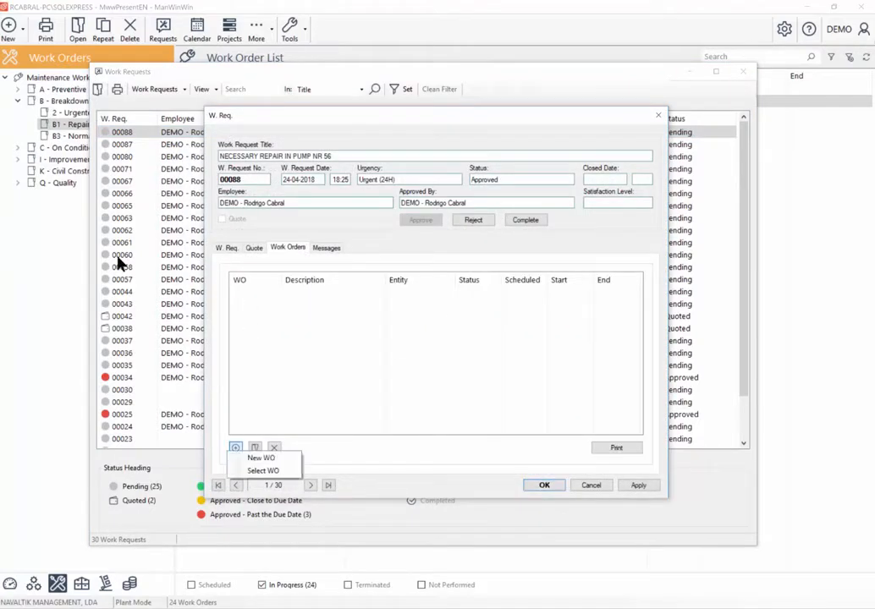
pyautogui.click(260, 460)
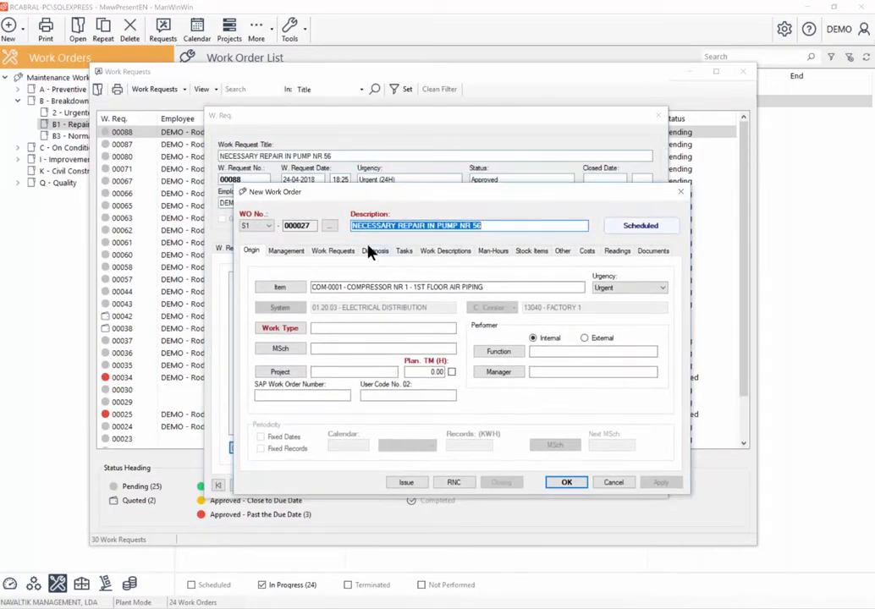
# Check the work request linked to the new work order and set the work type to B1 - Repair
pyautogui.click(335, 252)
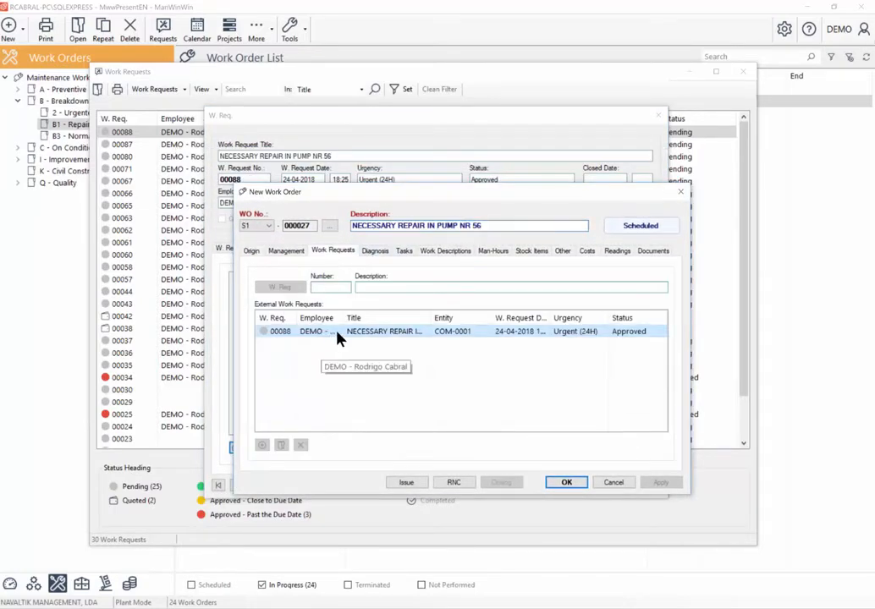
pyautogui.click(256, 251)
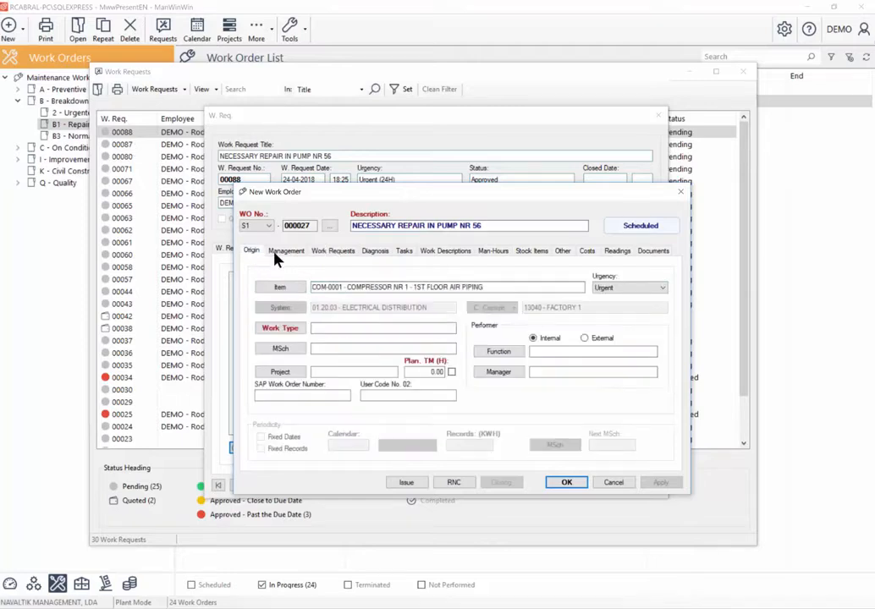
pyautogui.click(322, 329)
pyautogui.write('B1')
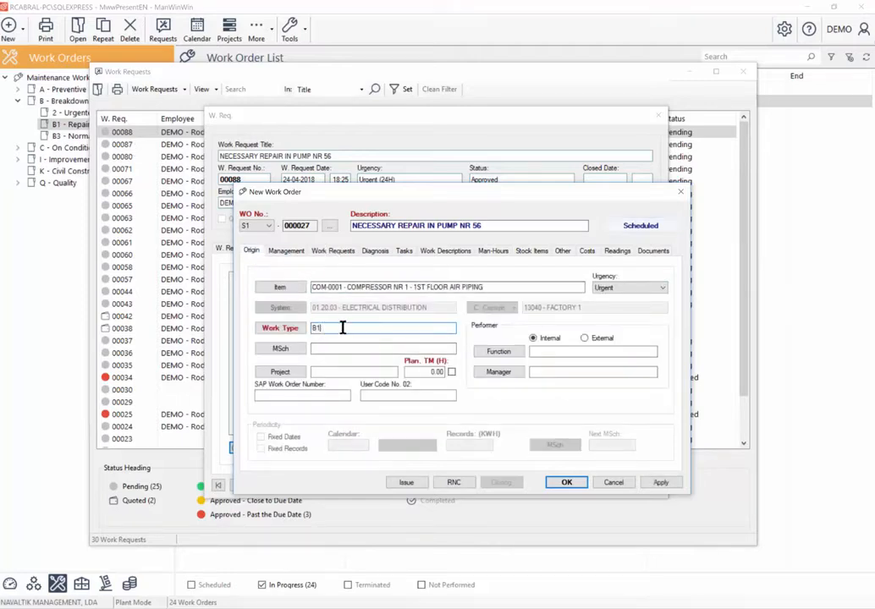
pyautogui.press('Tab')
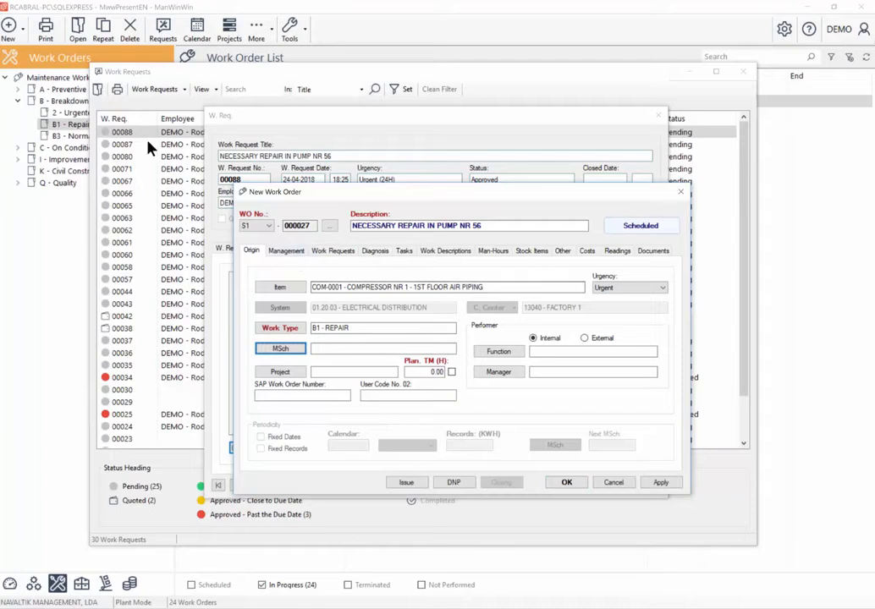
# Schedule the work order's start for 25-04-2018, save it despite the item's warranty, and close the work request and the requests list
pyautogui.click(292, 250)
pyautogui.click(374, 329)
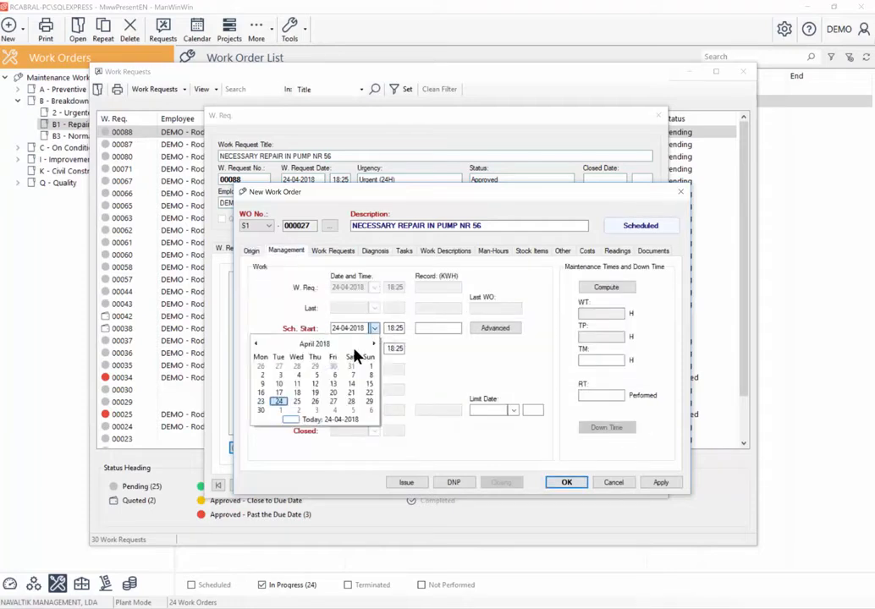
pyautogui.click(297, 402)
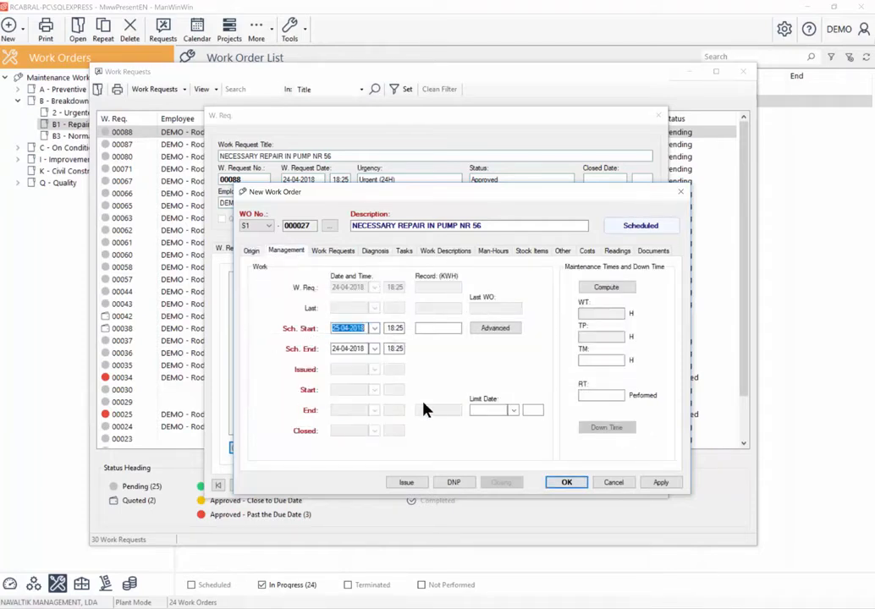
pyautogui.click(570, 489)
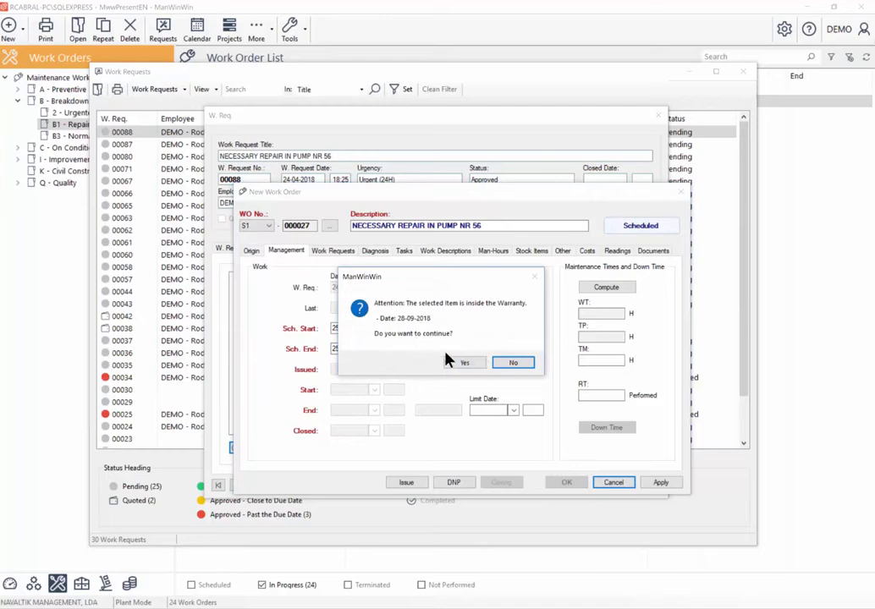
pyautogui.click(457, 363)
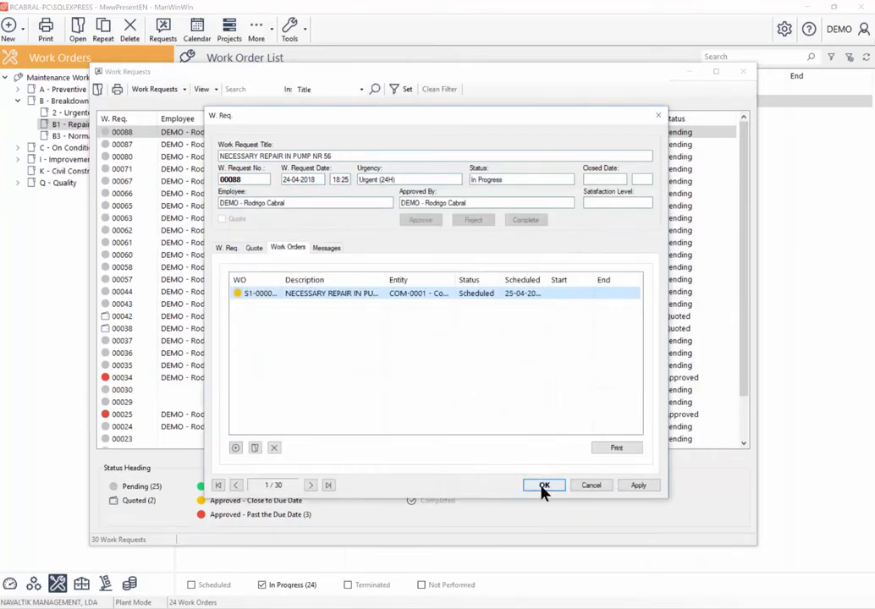
pyautogui.press('Return')
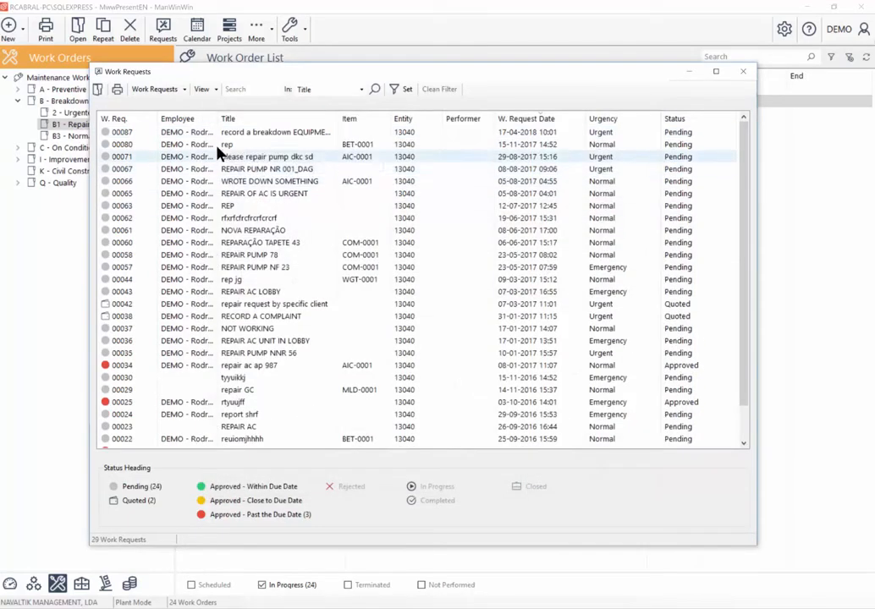
pyautogui.click(743, 71)
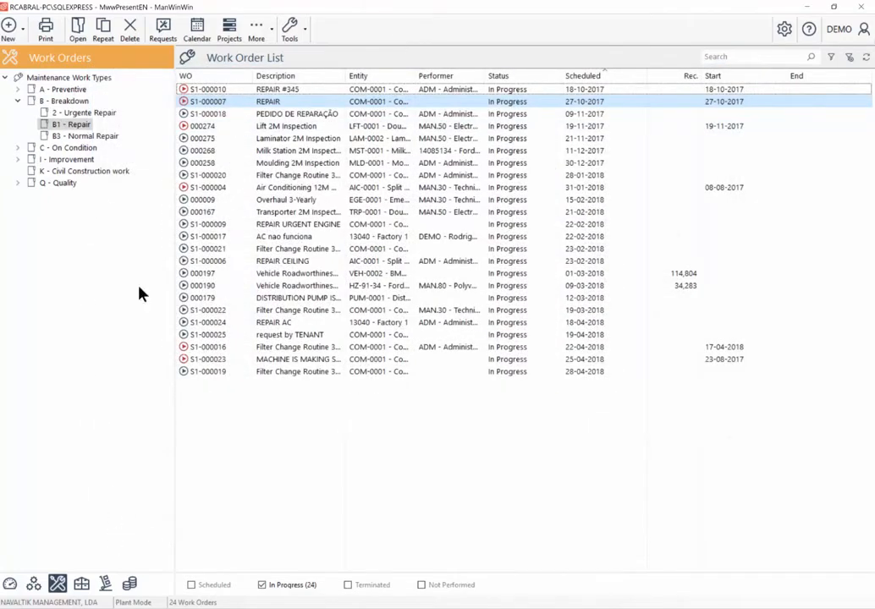
# List only the scheduled work orders, widen the Description column, and select the NECESSARY REPAIR IN PUMP NR 56 order
pyautogui.click(264, 585)
pyautogui.click(203, 585)
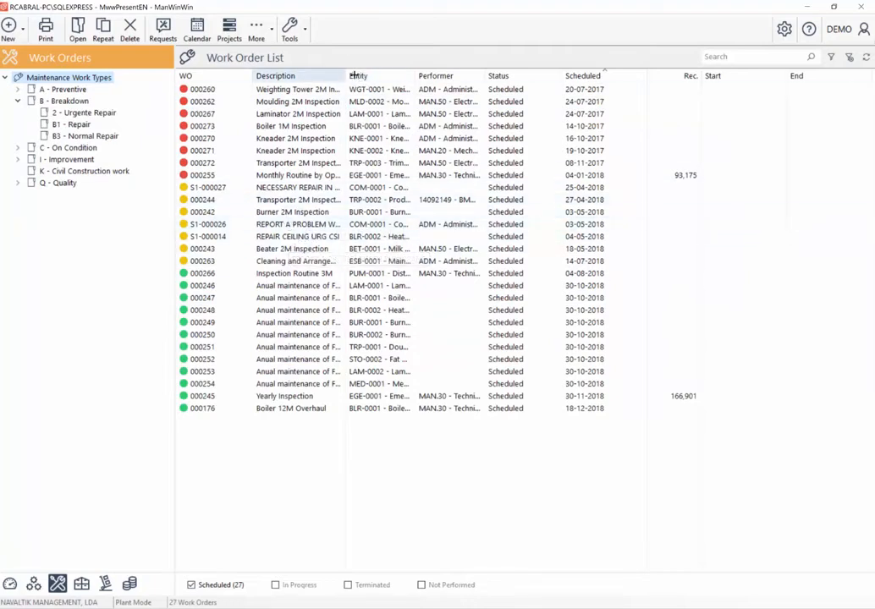
pyautogui.moveTo(346, 76); pyautogui.dragTo(425, 75)
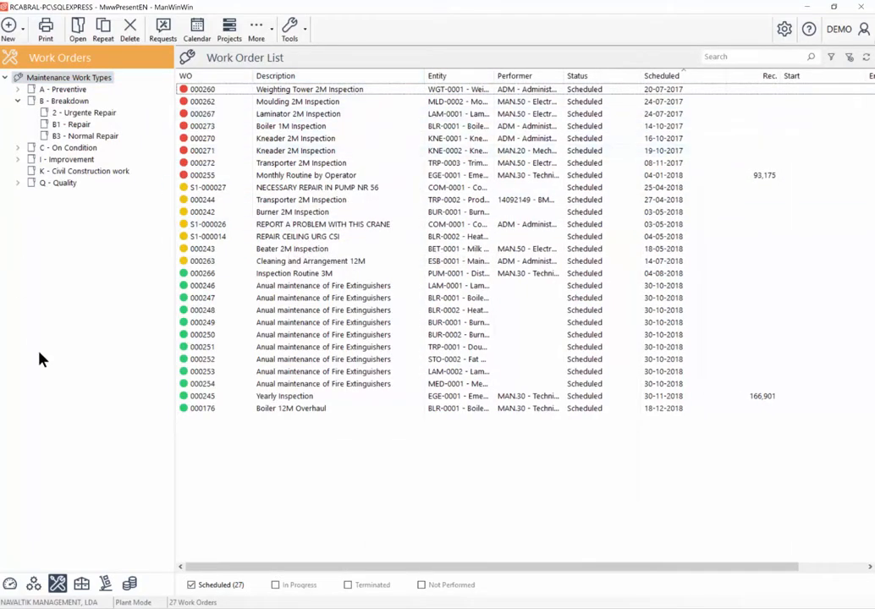
pyautogui.click(185, 187)
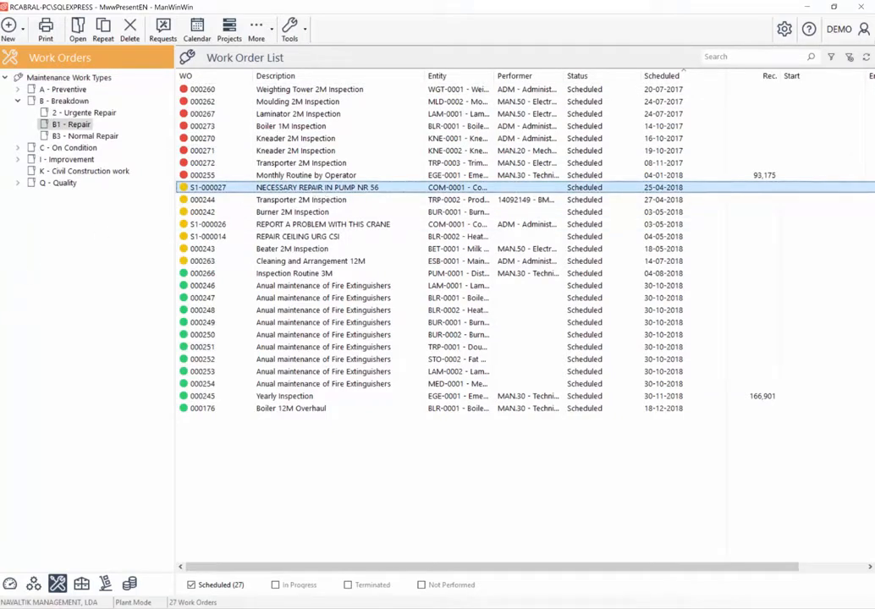
# Check the status of the NECESSARY REPAIR IN PUMP NR 56 request in the requester's Work Requests window, and close that window
pyautogui.hotkey('alt', 'Tab')
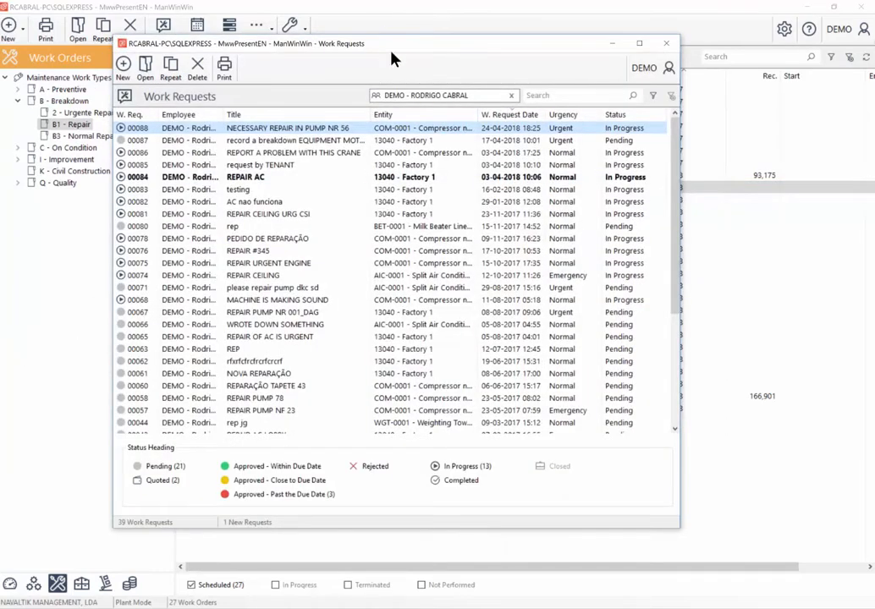
pyautogui.moveTo(372, 44); pyautogui.dragTo(405, 67)
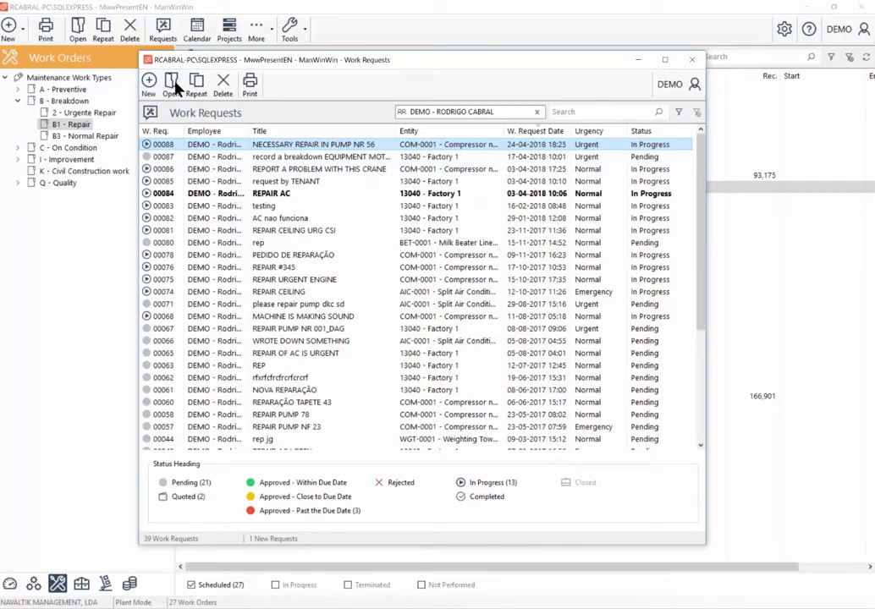
pyautogui.click(691, 59)
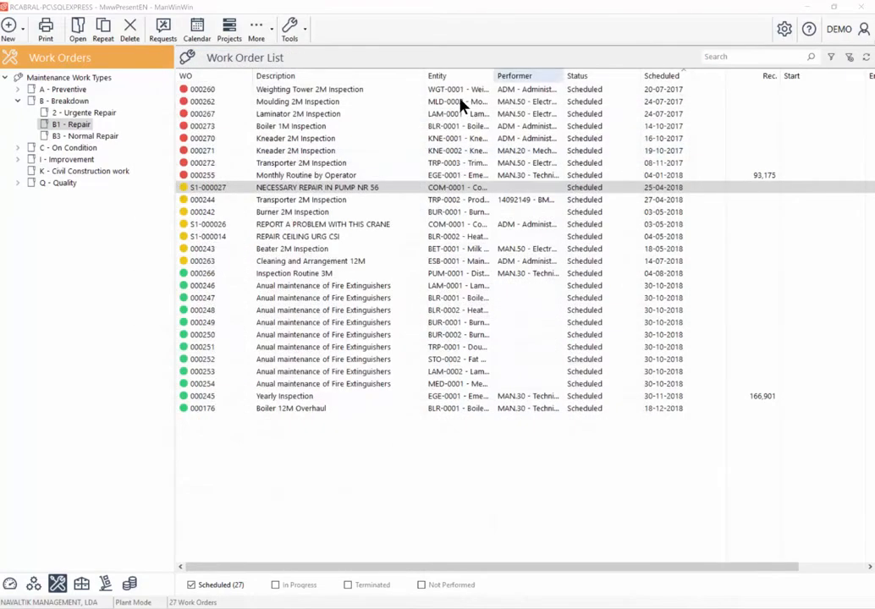
# View the CMMS ManWinWin module overview in Adobe Acrobat Reader, and return to ManWinWin to show the plant's item list
pyautogui.hotkey('alt', 'Tab')
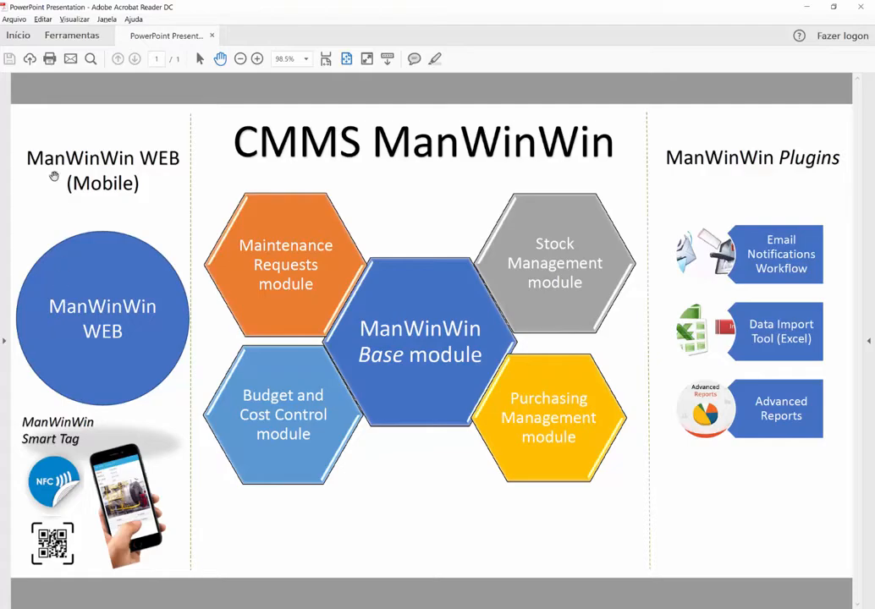
pyautogui.click(69, 121)
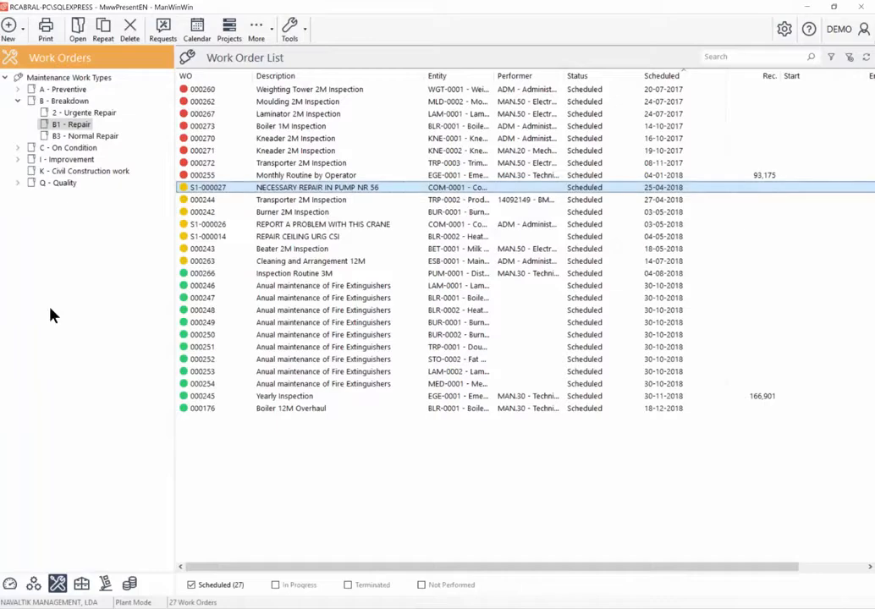
pyautogui.click(33, 584)
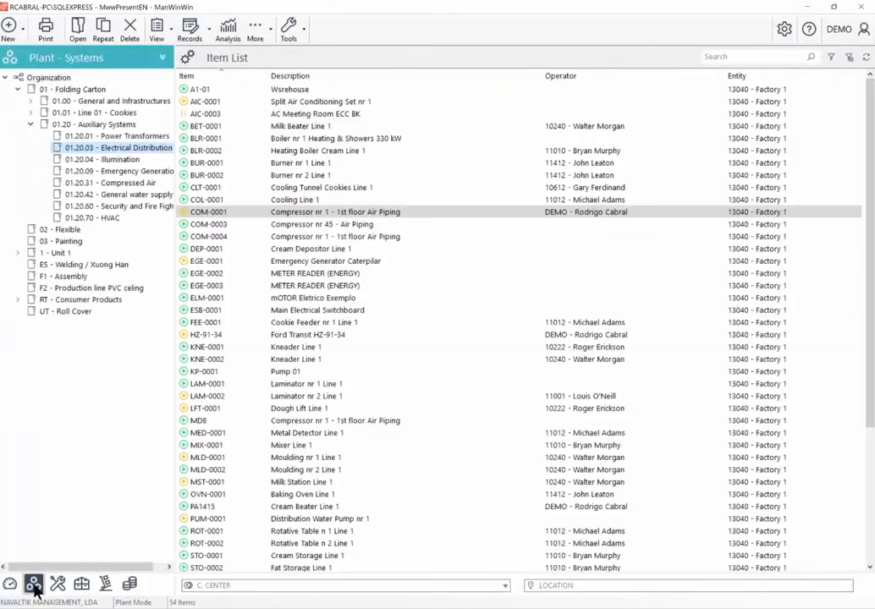
# Switch to ManWinWin WEB in Chrome, shrink the window to examine how the dashboard layout adapts, and maximize it again
pyautogui.hotkey('alt', 'Tab')
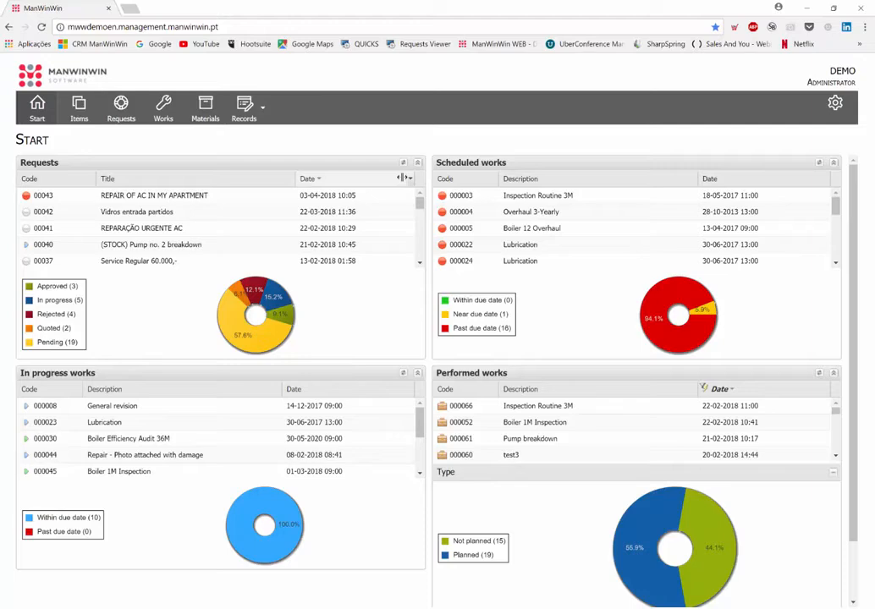
pyautogui.click(834, 8)
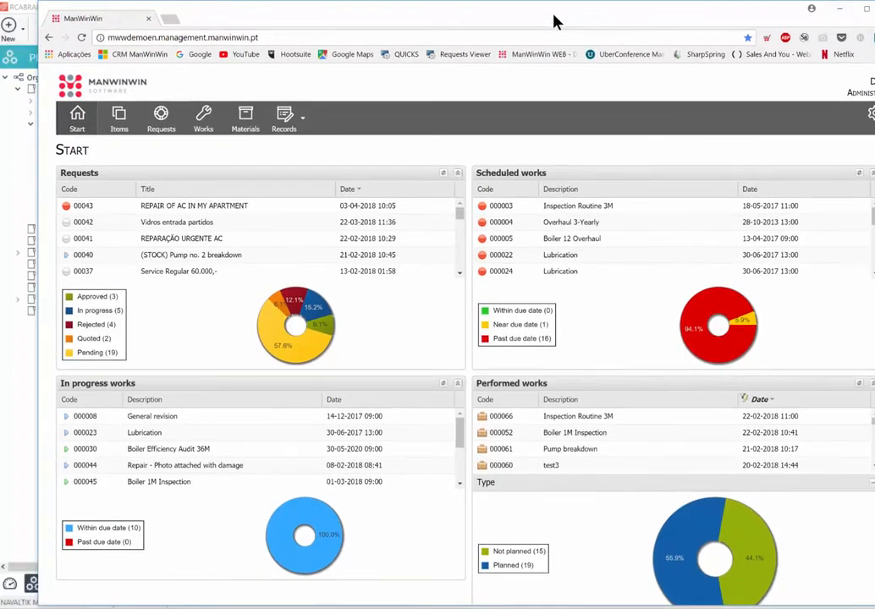
pyautogui.moveTo(554, 18); pyautogui.dragTo(546, 33)
pyautogui.moveTo(36, 16); pyautogui.dragTo(466, 19)
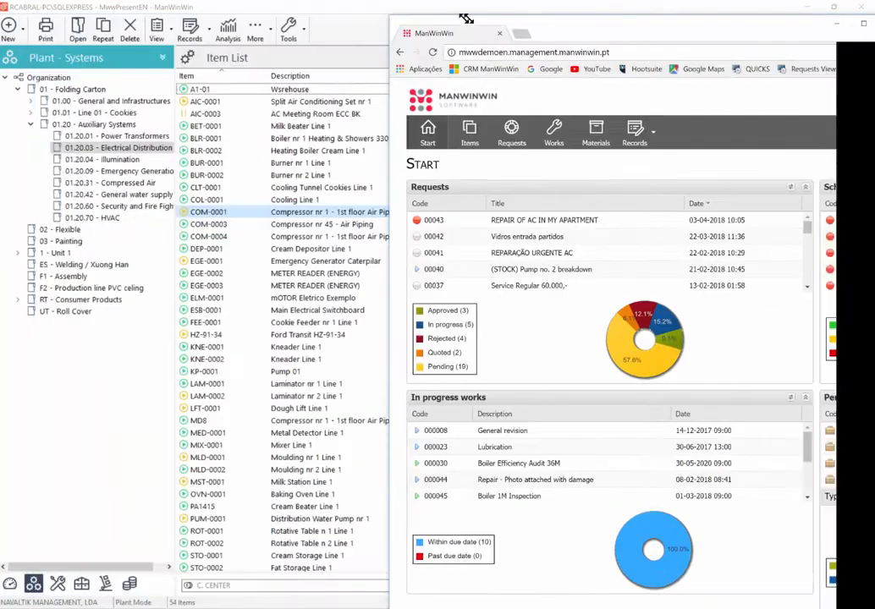
pyautogui.moveTo(596, 30); pyautogui.dragTo(364, 30)
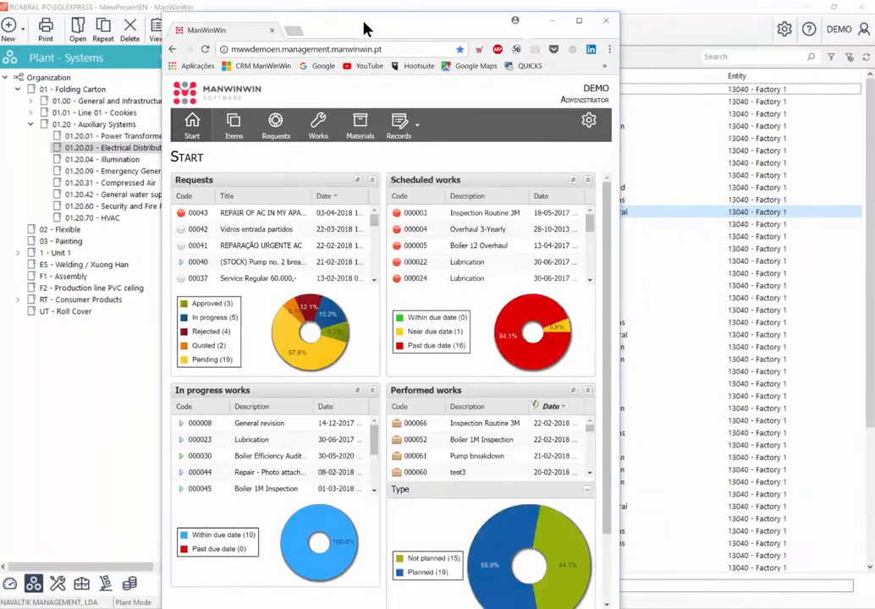
pyautogui.scroll(-1, 345, 367)
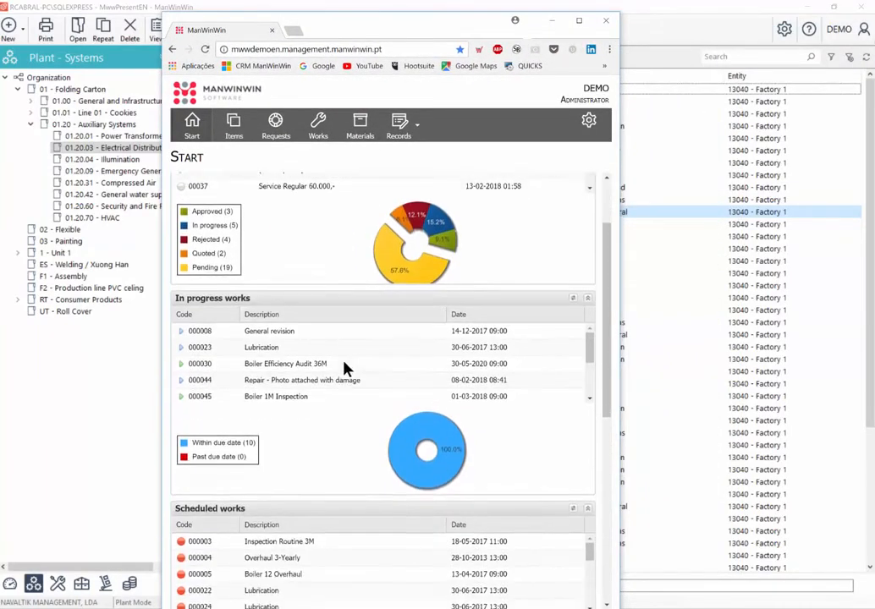
pyautogui.scroll(-6, 313, 366)
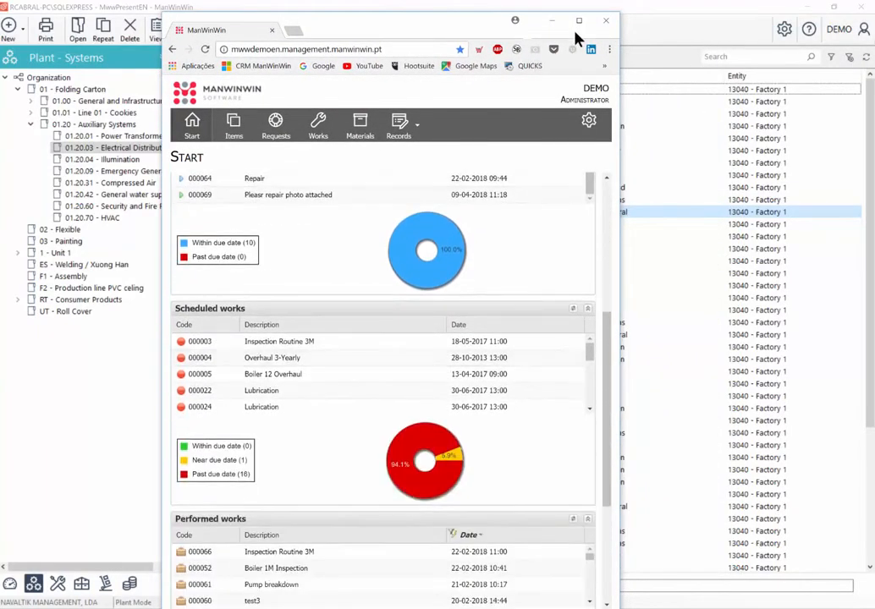
pyautogui.click(579, 24)
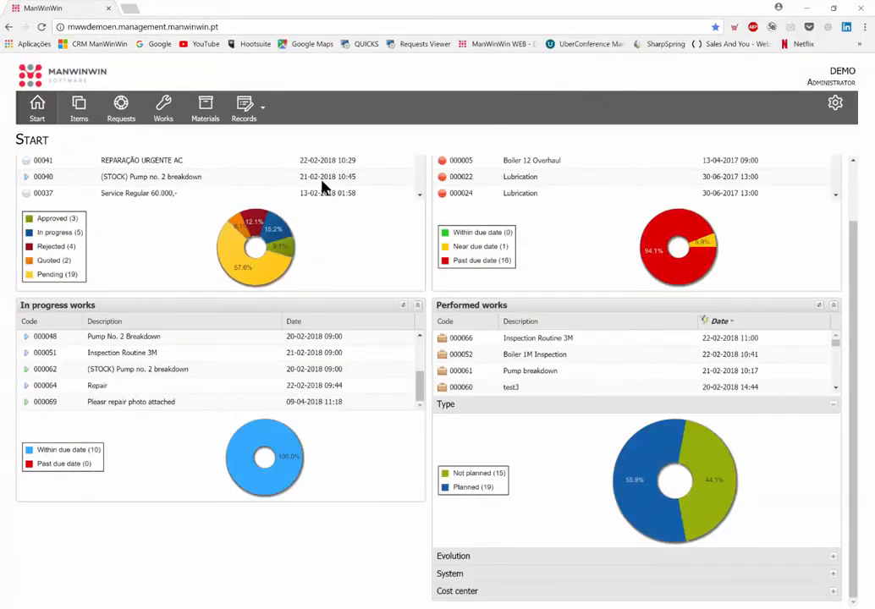
# Review the request and work charts on the start dashboard, expand the Evolution chart of performed works, and check the Records options
pyautogui.scroll(5, 293, 363)
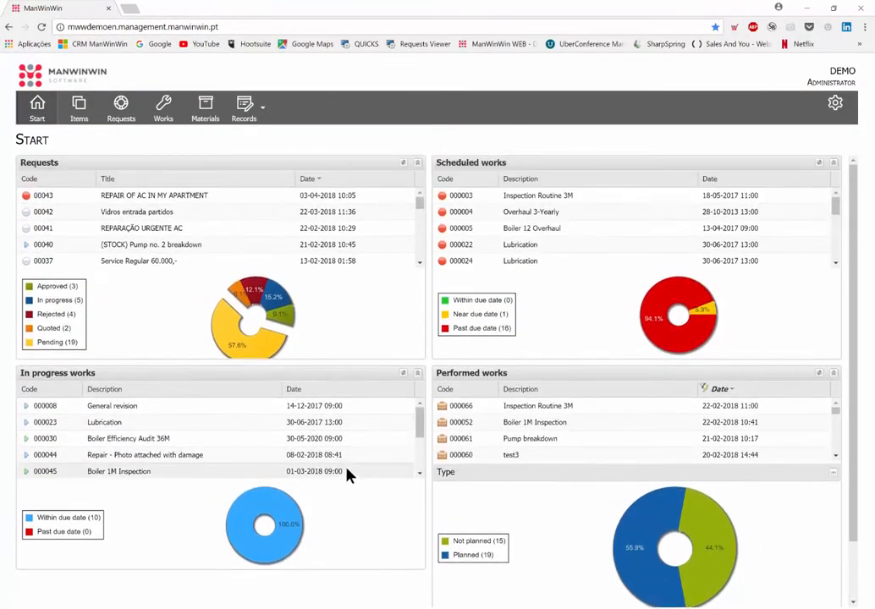
pyautogui.click(283, 296)
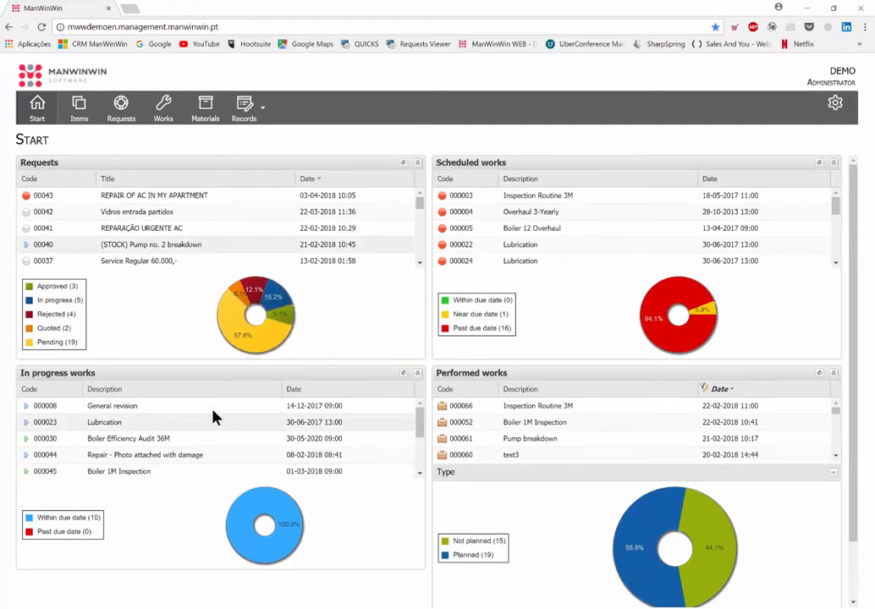
pyautogui.scroll(-2, 541, 436)
pyautogui.scroll(-1, 527, 531)
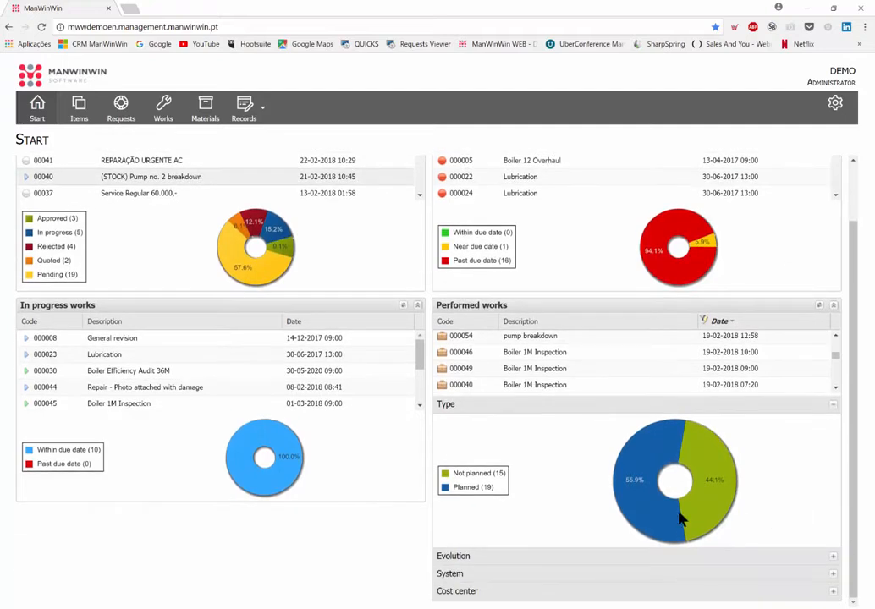
pyautogui.click(831, 558)
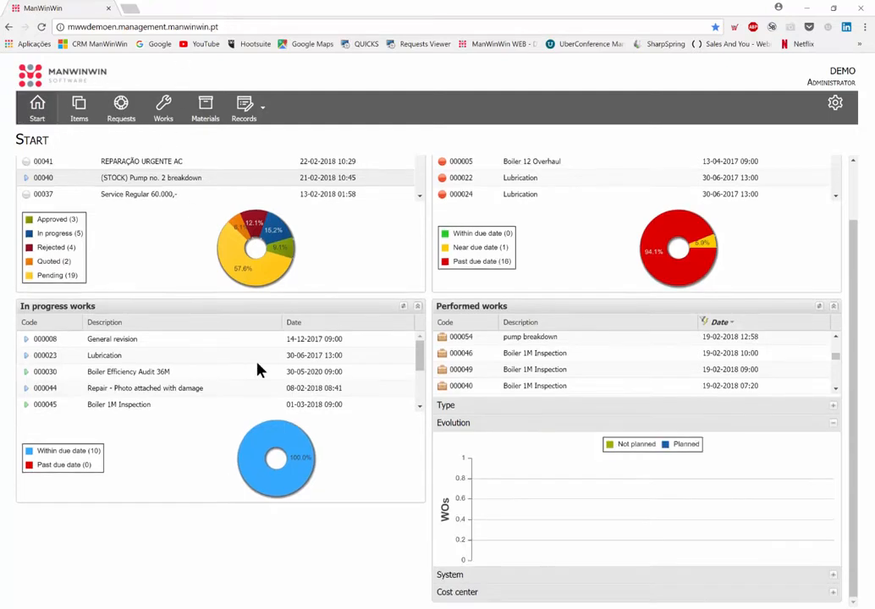
pyautogui.scroll(1, 153, 305)
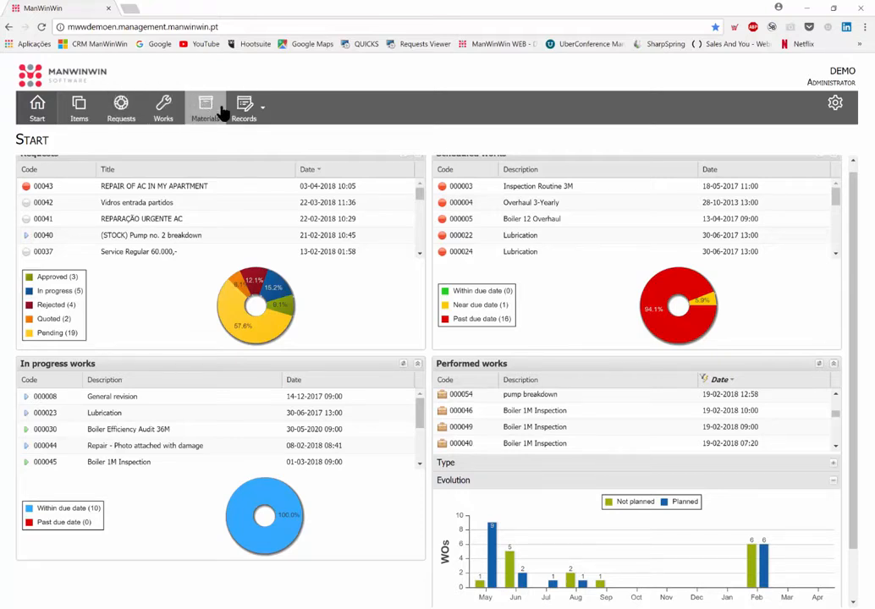
pyautogui.click(262, 115)
pyautogui.click(263, 115)
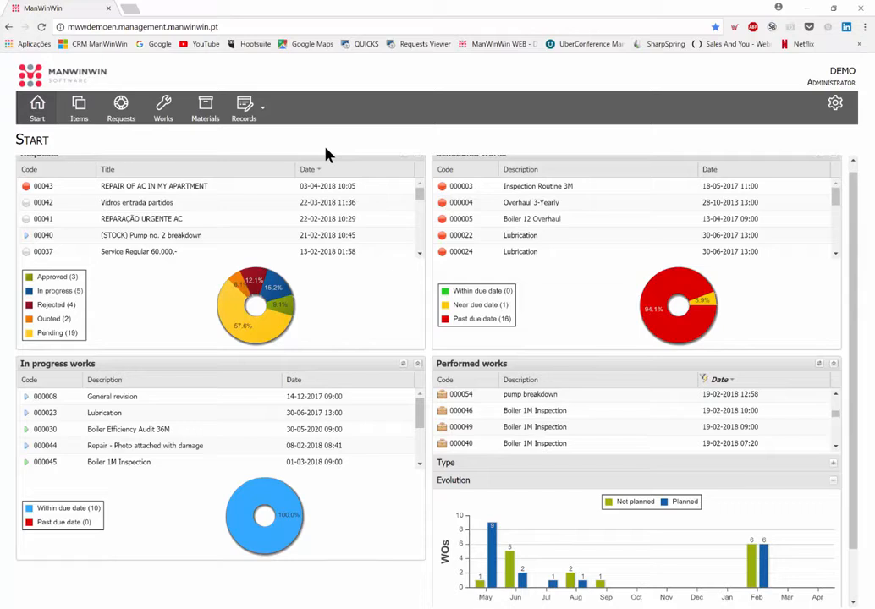
# View the roles assigned to users in the User - Role settings, and close them without changes
pyautogui.click(835, 108)
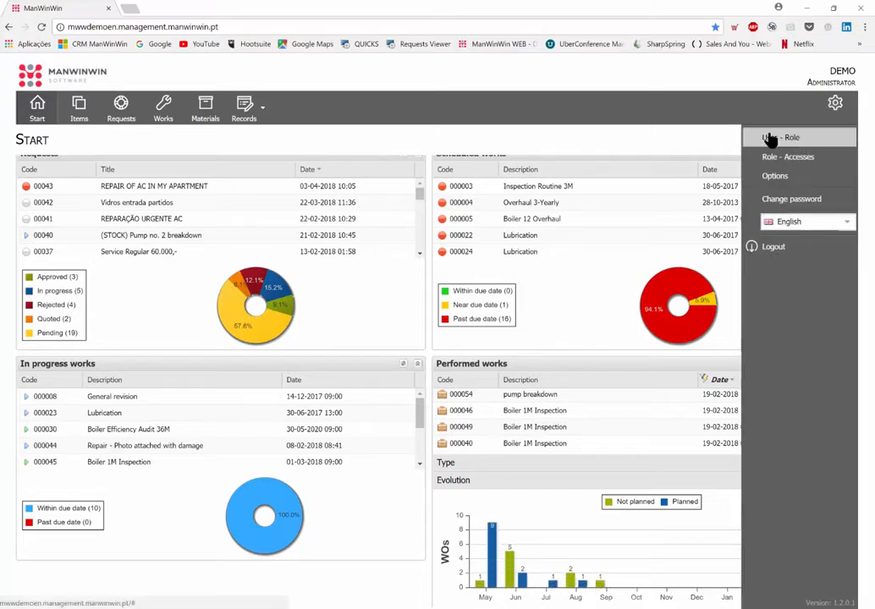
pyautogui.click(777, 138)
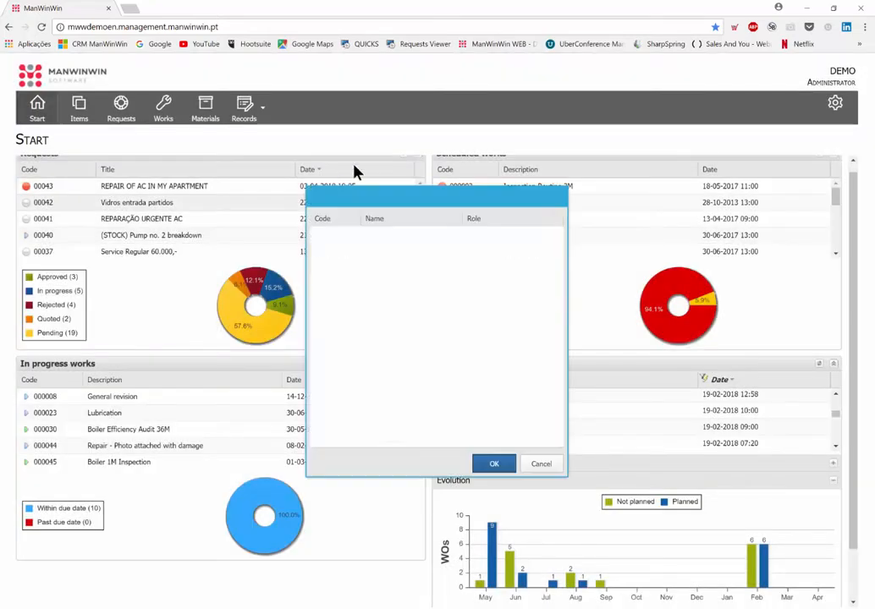
pyautogui.moveTo(425, 192); pyautogui.dragTo(293, 191)
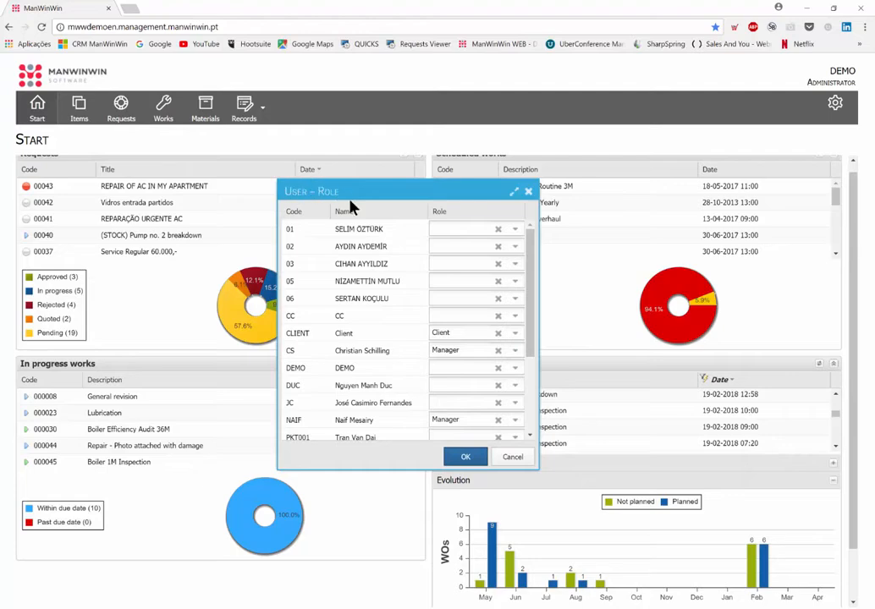
pyautogui.click(528, 191)
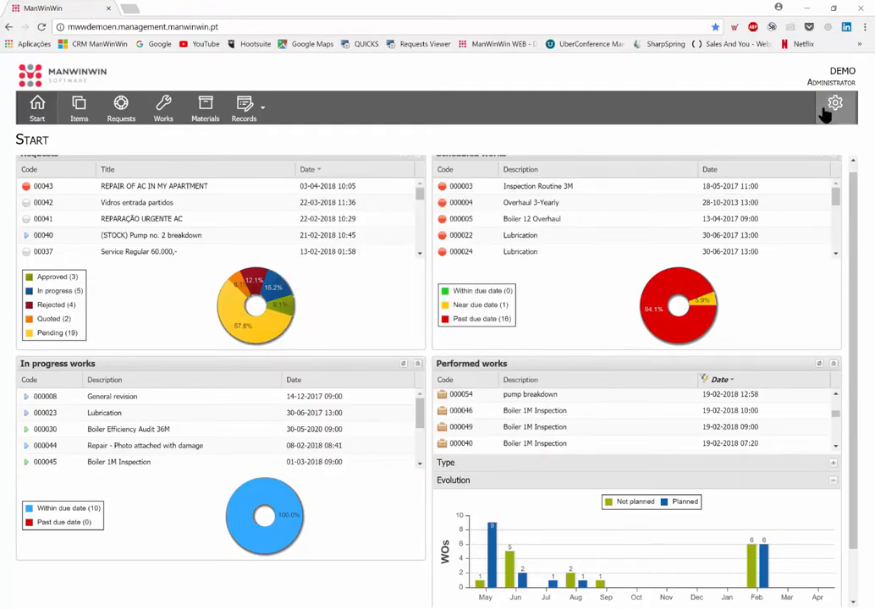
# Review the permissions of each role in the Role - Accesses settings, and cancel without changes
pyautogui.click(835, 102)
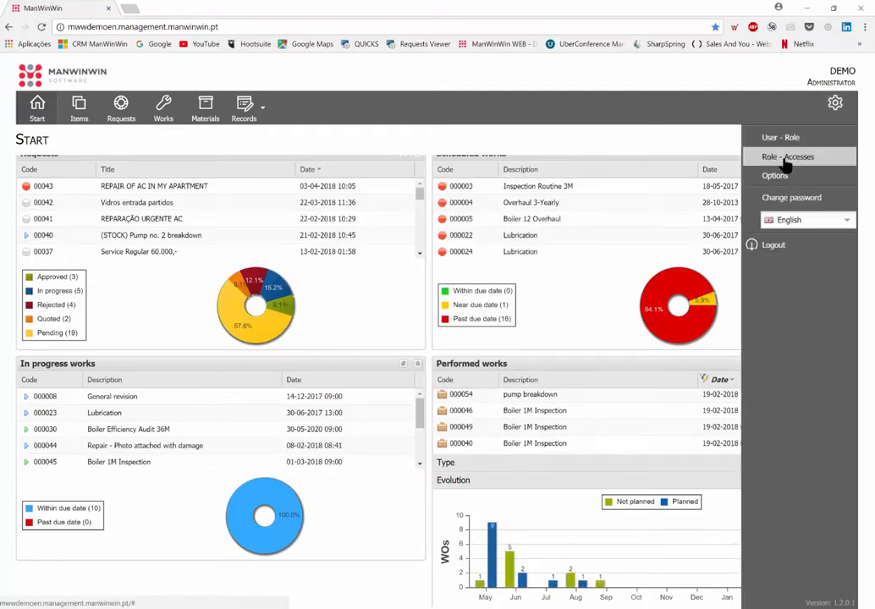
pyautogui.click(789, 159)
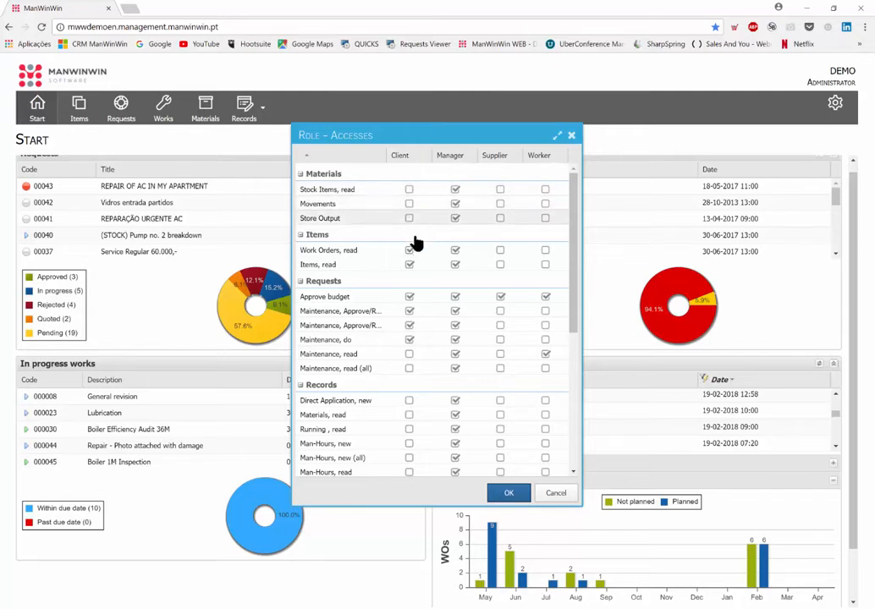
pyautogui.scroll(-3, 411, 254)
pyautogui.scroll(-3, 422, 343)
pyautogui.click(558, 495)
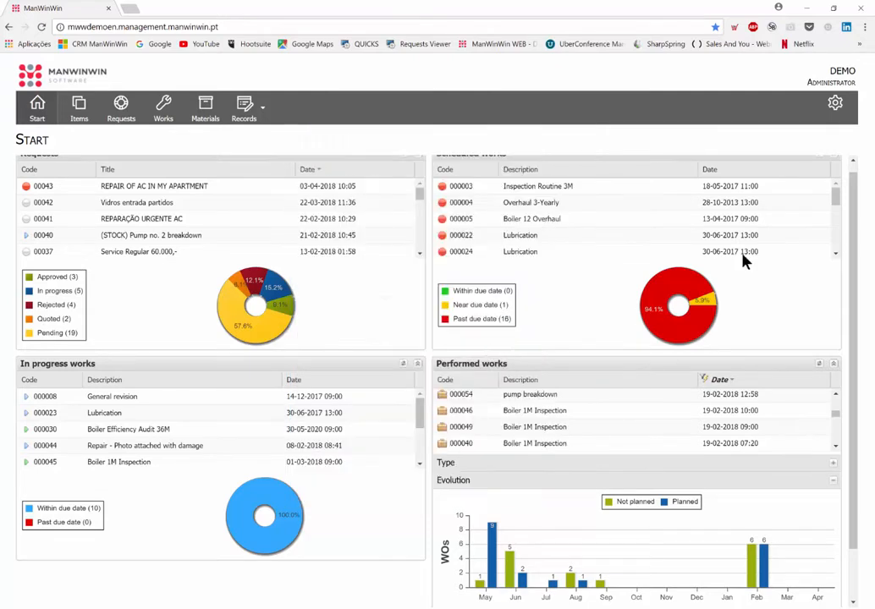
# Check the settings options without opening any, and view the Items and Requests lists
pyautogui.click(836, 107)
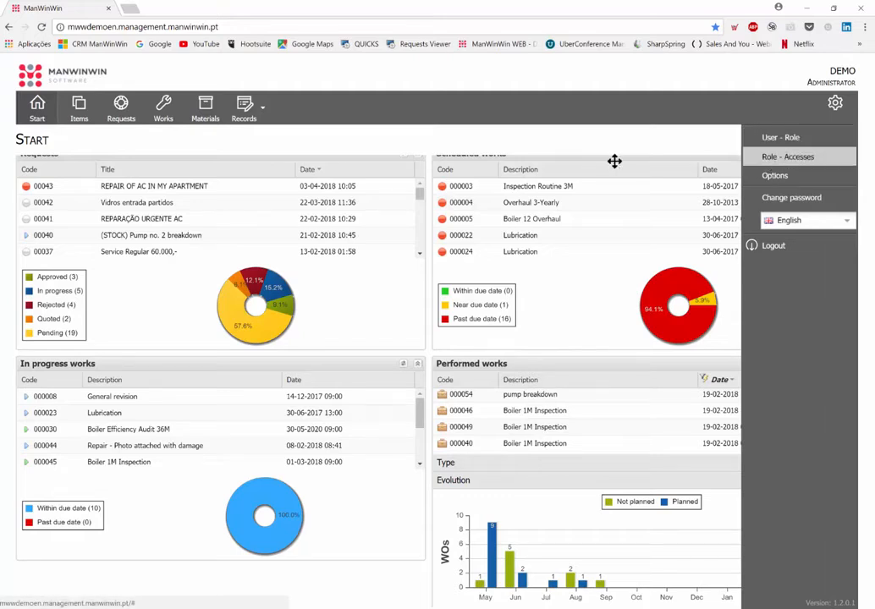
pyautogui.click(394, 134)
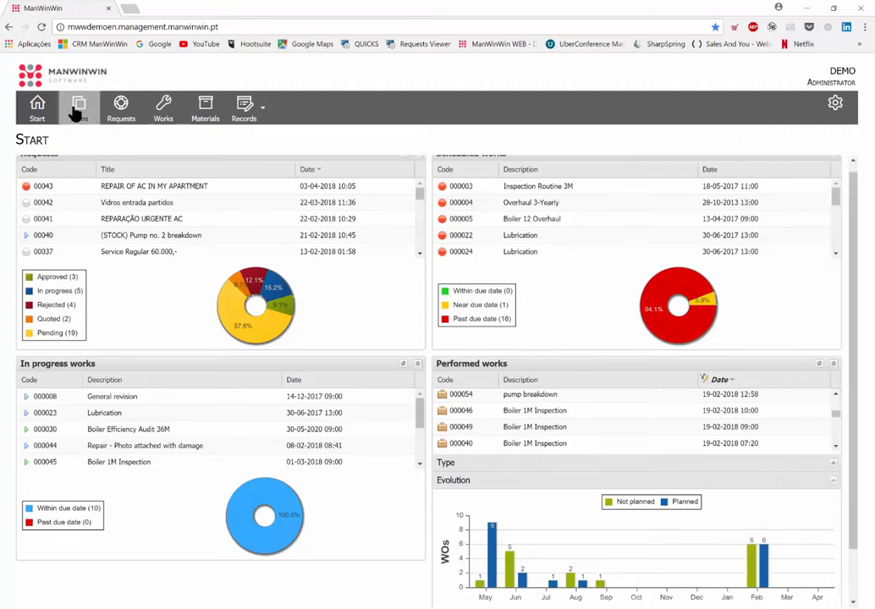
pyautogui.click(74, 111)
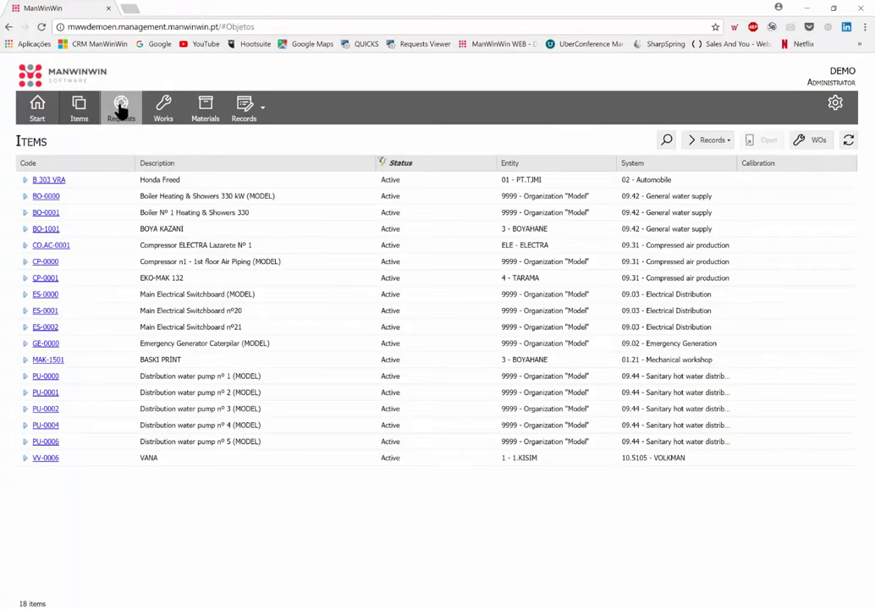
pyautogui.click(123, 110)
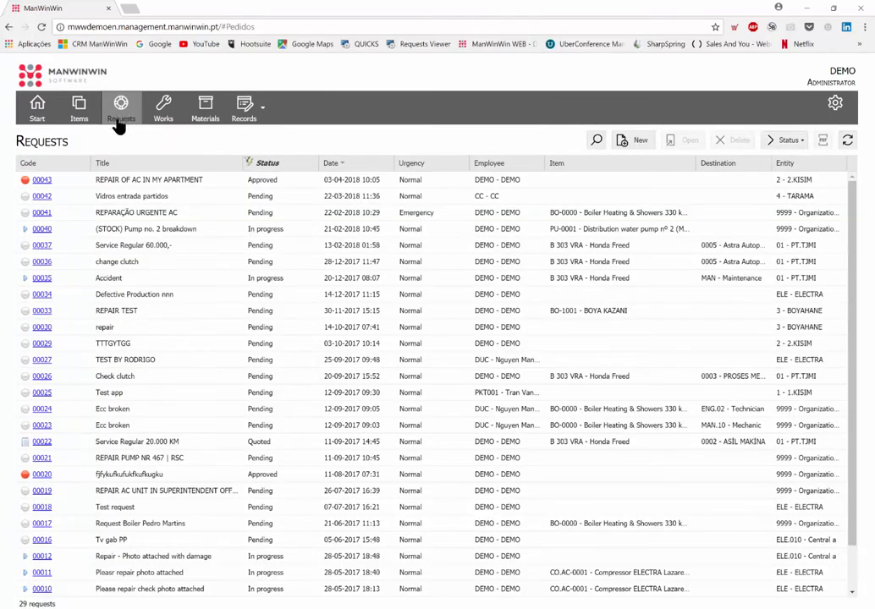
# Show the Works list and review the planned instructions and notes of the Inspection Routine 3M work
pyautogui.click(166, 115)
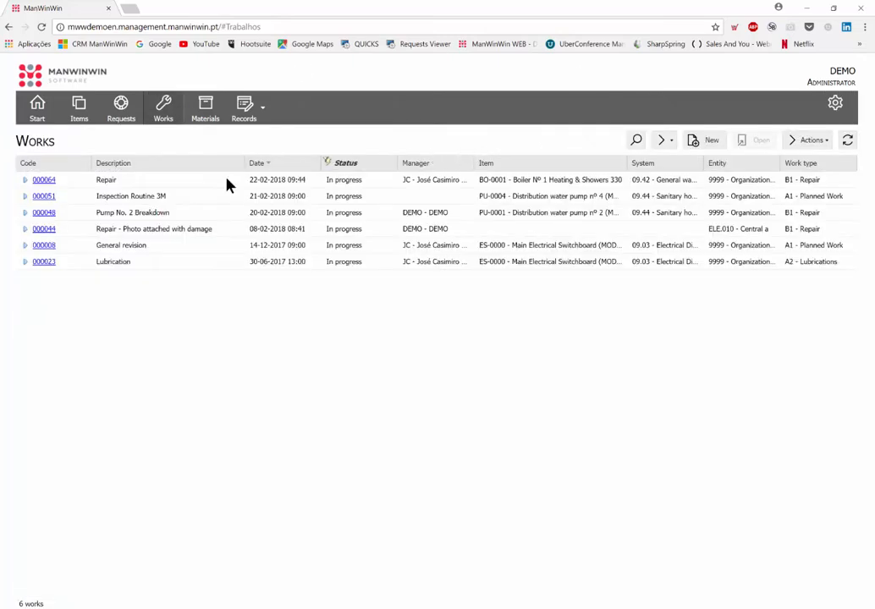
pyautogui.click(44, 200)
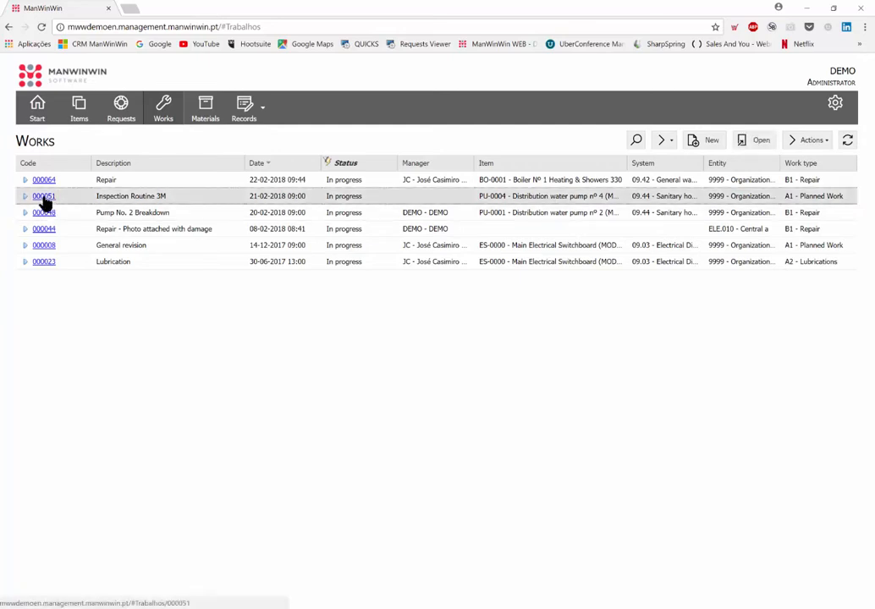
pyautogui.click(44, 197)
pyautogui.scroll(-3, 421, 351)
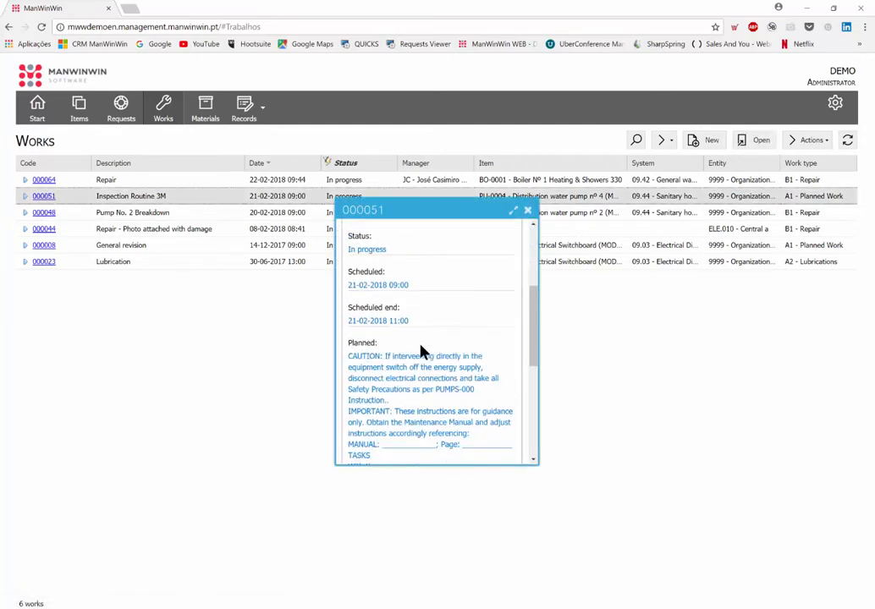
pyautogui.scroll(-5, 420, 350)
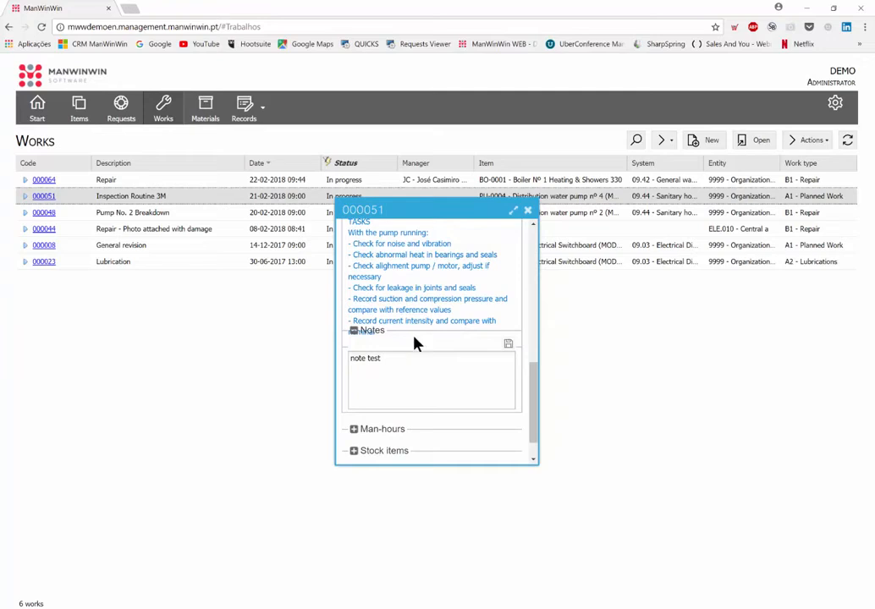
# Review the General revision work, expand its Tasks and the instructions of ES-00001 - Electrical revision 12 M, and close the details
pyautogui.click(111, 246)
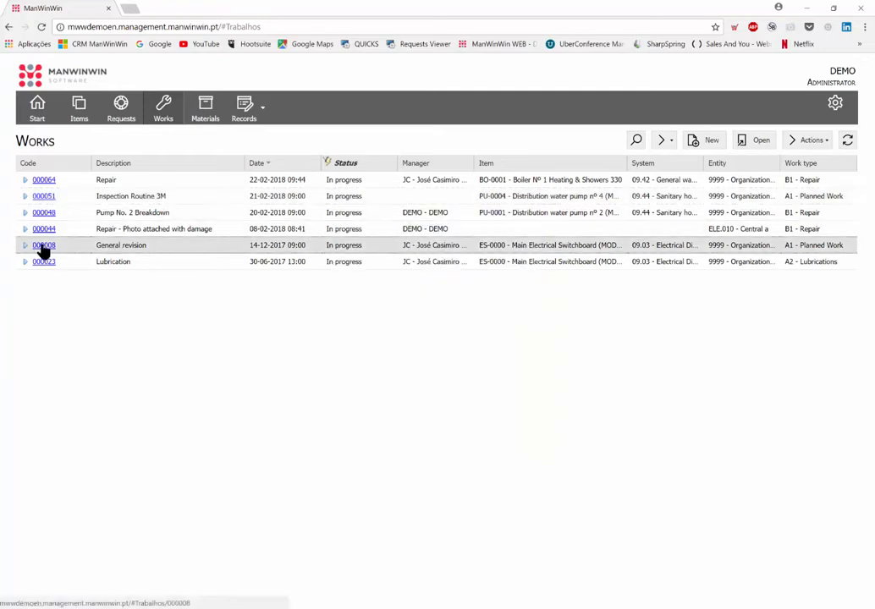
pyautogui.click(44, 246)
pyautogui.scroll(-6, 417, 315)
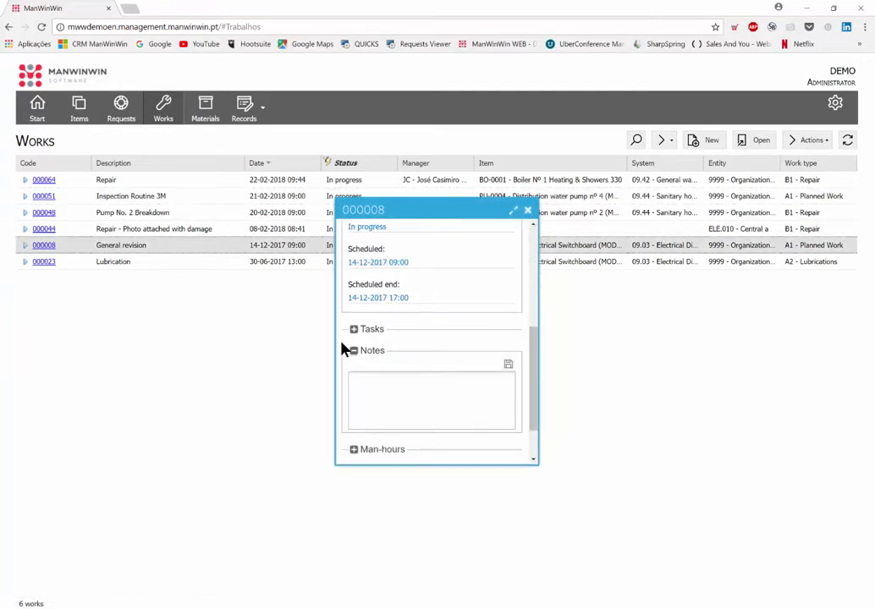
pyautogui.click(356, 330)
pyautogui.scroll(-2, 389, 314)
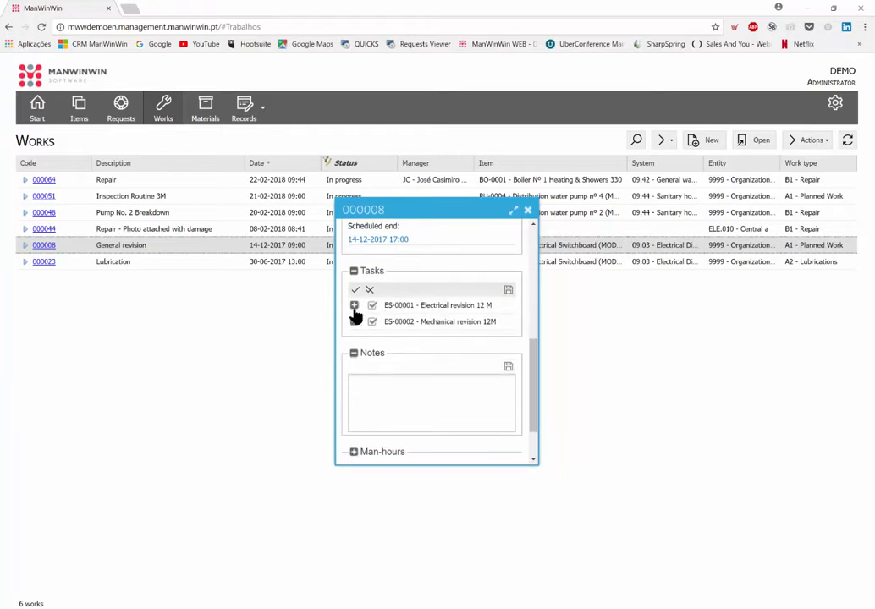
pyautogui.click(354, 306)
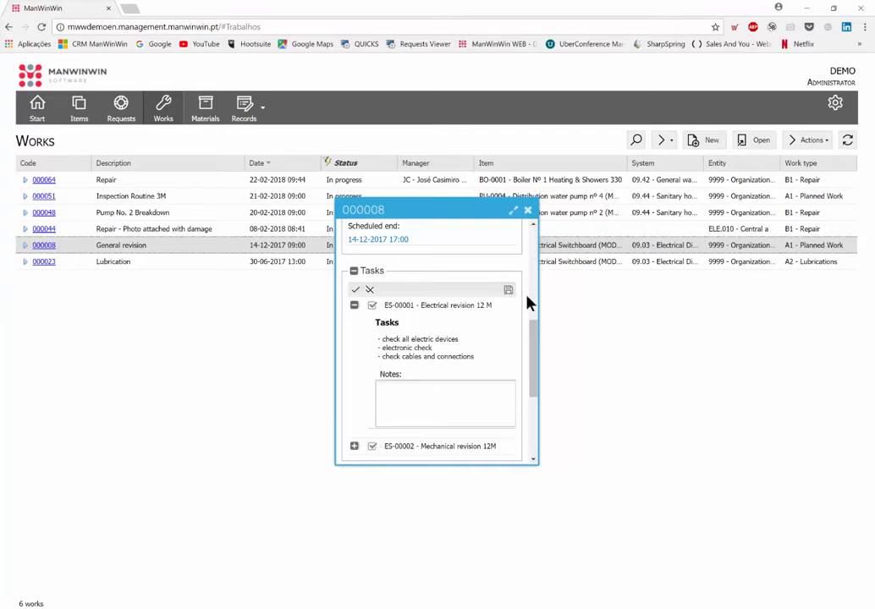
pyautogui.click(528, 210)
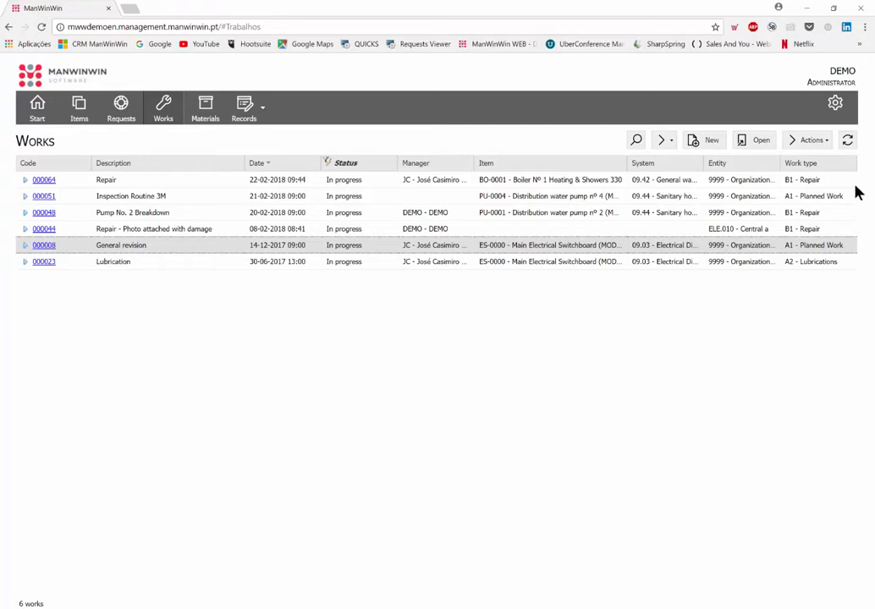
# Check the actions available for the General revision work, and view the Materials list and the Records options
pyautogui.click(821, 142)
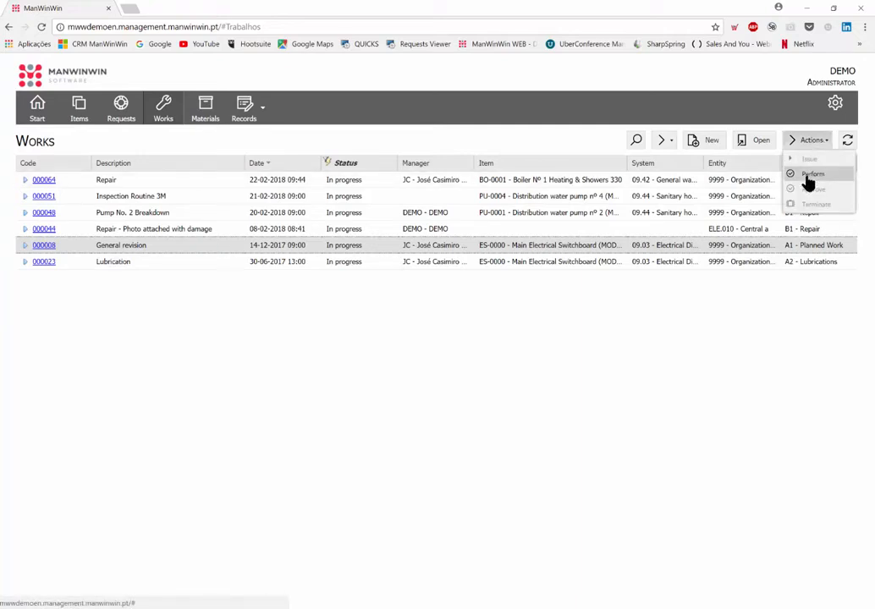
pyautogui.click(205, 105)
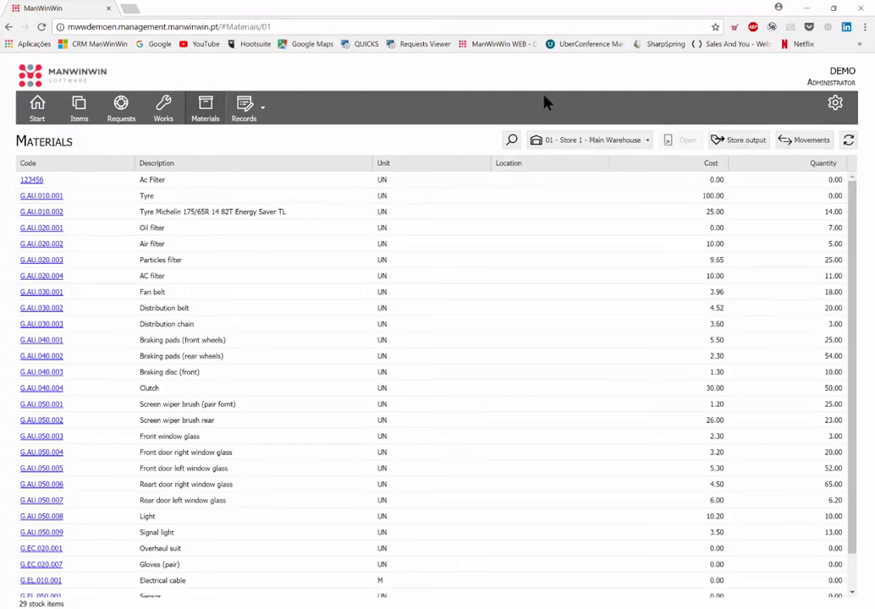
pyautogui.click(264, 109)
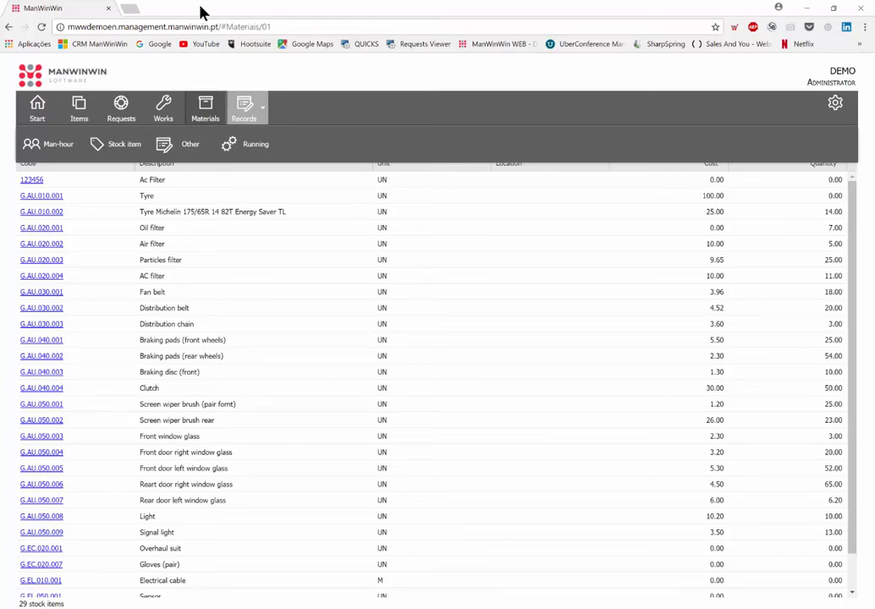
# Shrink the browser window to examine how the Materials layout adapts, maximize it again, and return to the Items list
pyautogui.doubleClick(201, 6)
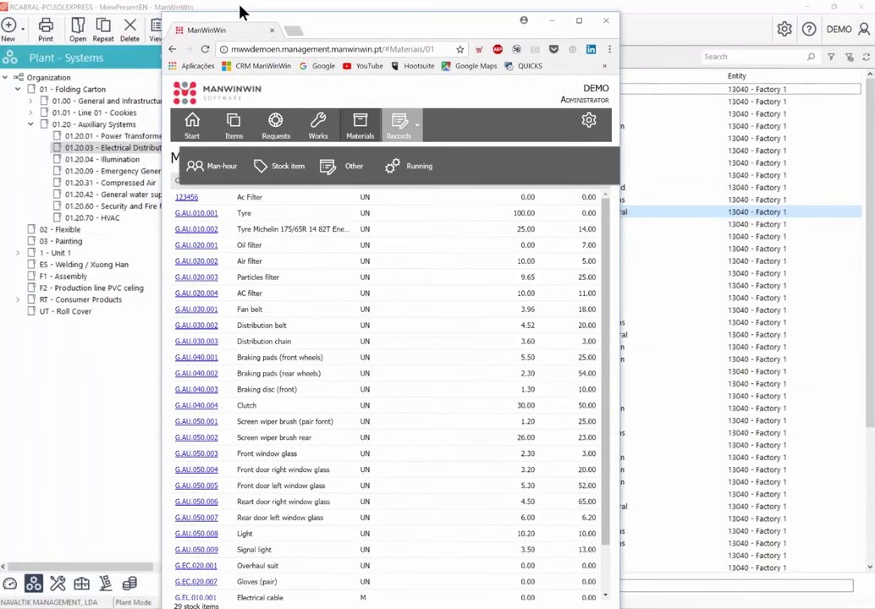
pyautogui.moveTo(341, 27); pyautogui.dragTo(326, 22)
pyautogui.doubleClick(330, 23)
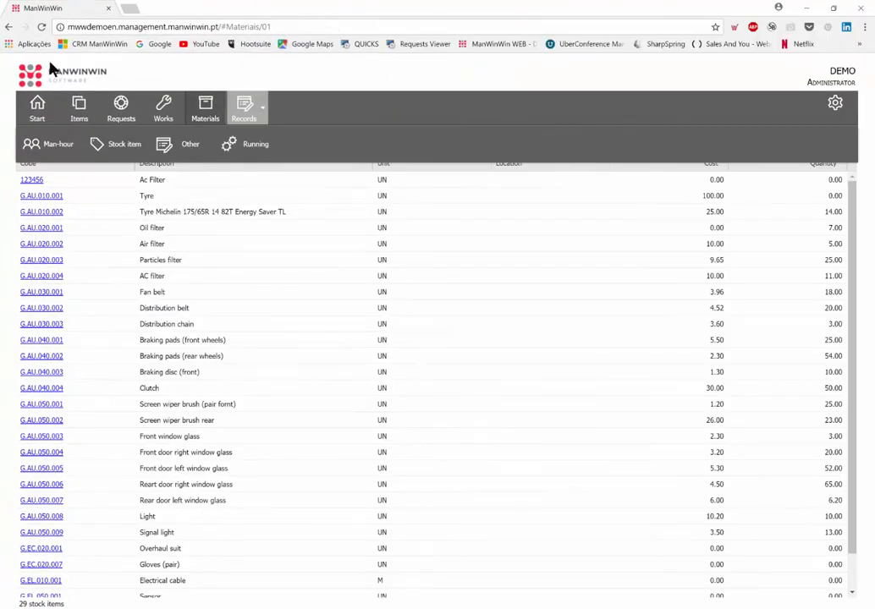
pyautogui.click(80, 108)
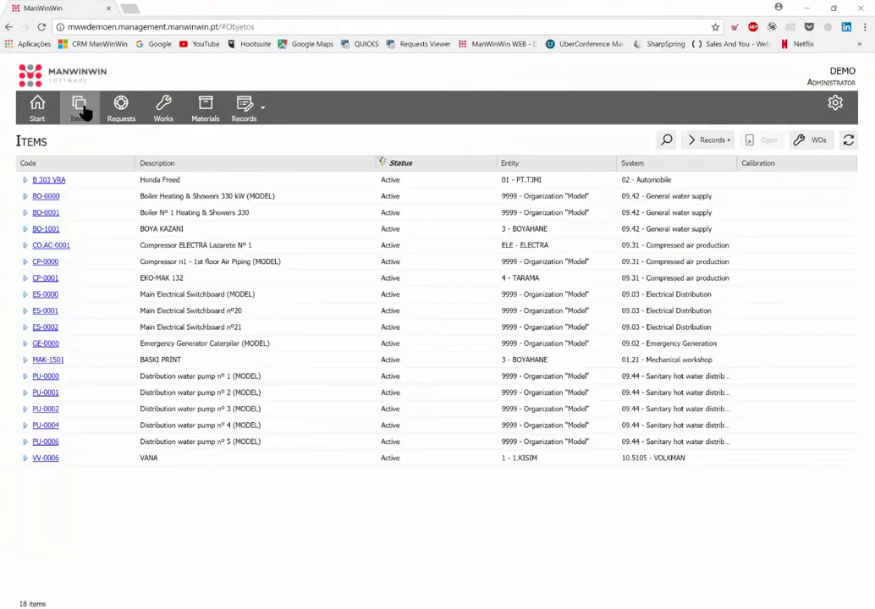
# Compare the desktop ManWinWin item list and the module overview in Adobe Acrobat Reader with the ManWinWin WEB item list in Chrome
pyautogui.hotkey('alt', 'Tab')
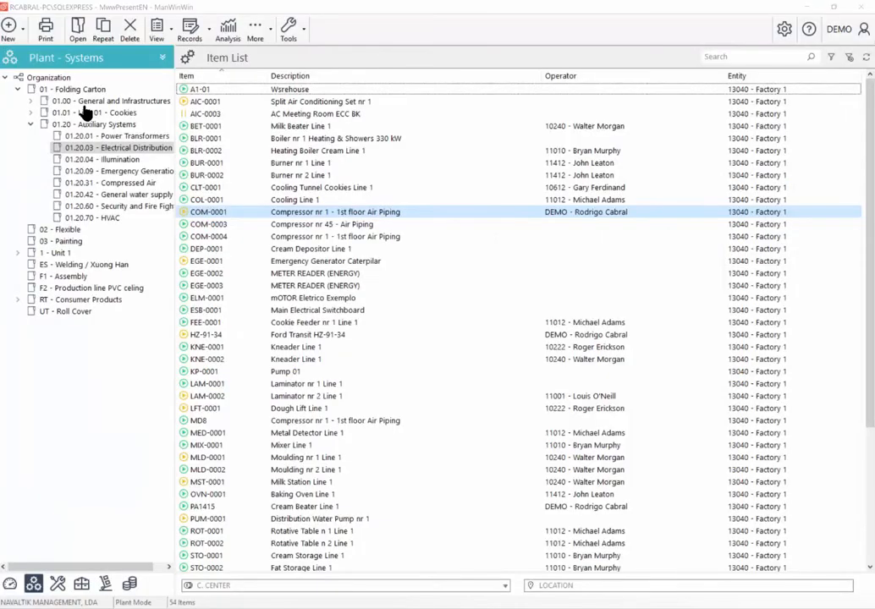
pyautogui.hotkey('alt', 'Tab')
pyautogui.hotkey('alt', 'Tab')
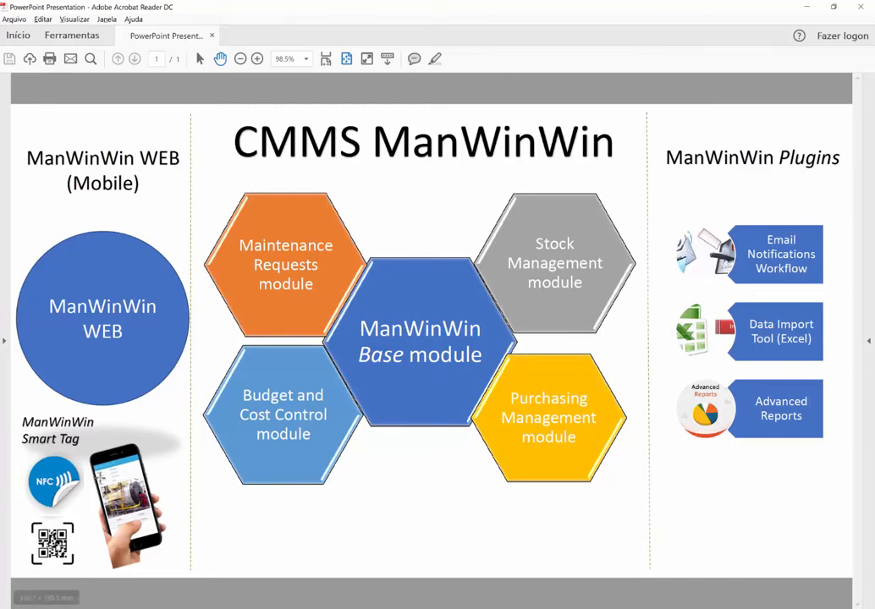
pyautogui.hotkey('alt', 'Tab')
pyautogui.press('Tab')
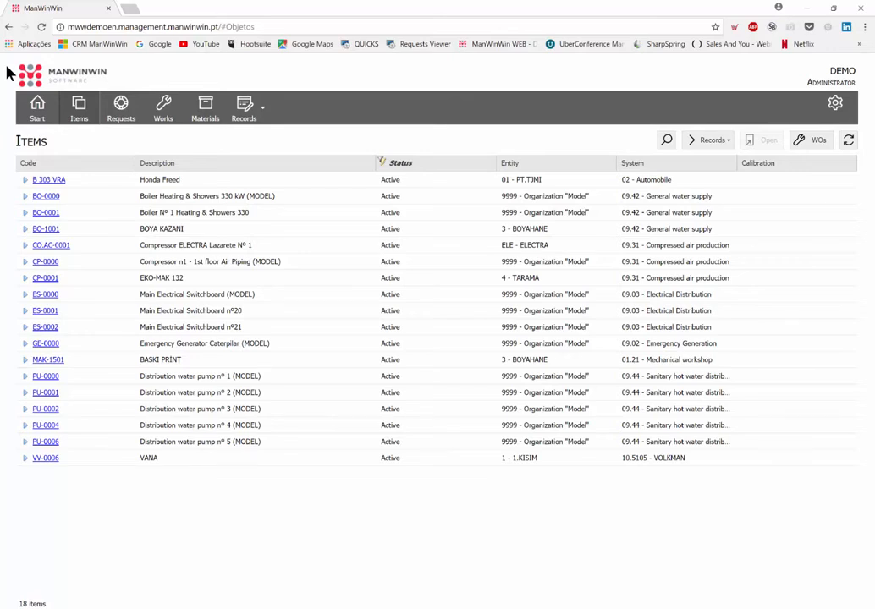
pyautogui.hotkey('alt', 'Tab')
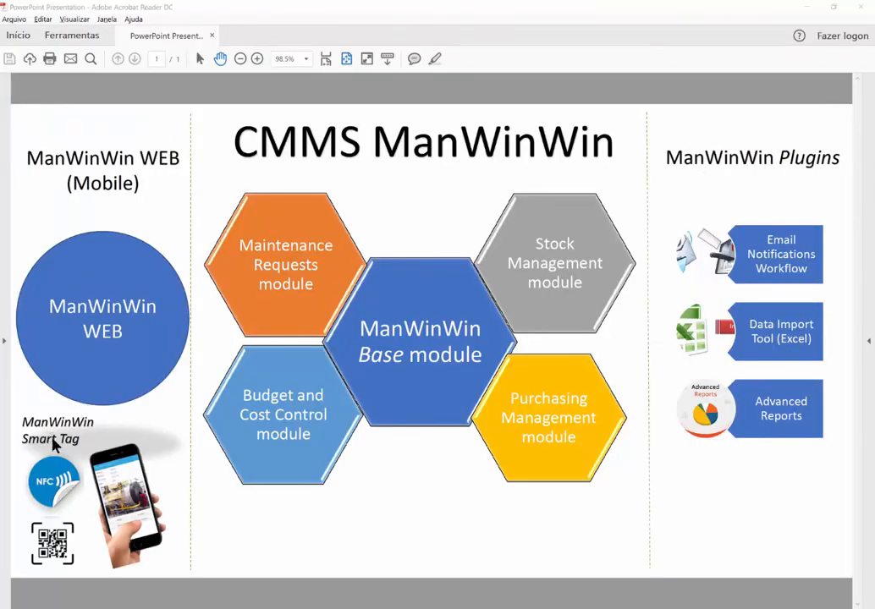
pyautogui.hotkey('alt', 'Tab')
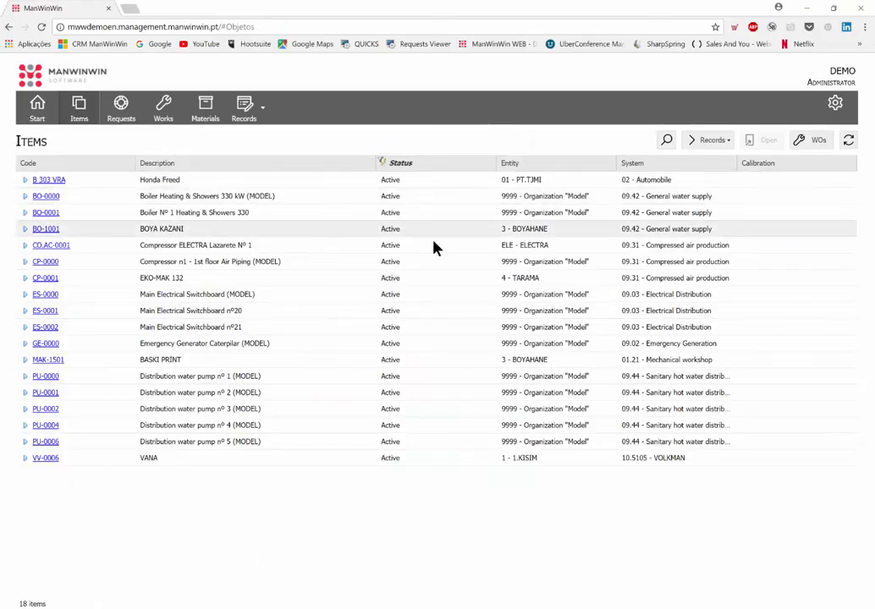
# Switch to the module overview in Adobe Acrobat Reader, examine the Smart Tag phone picture enlarged to 400%, and fit the page again
pyautogui.hotkey('alt', 'Tab')
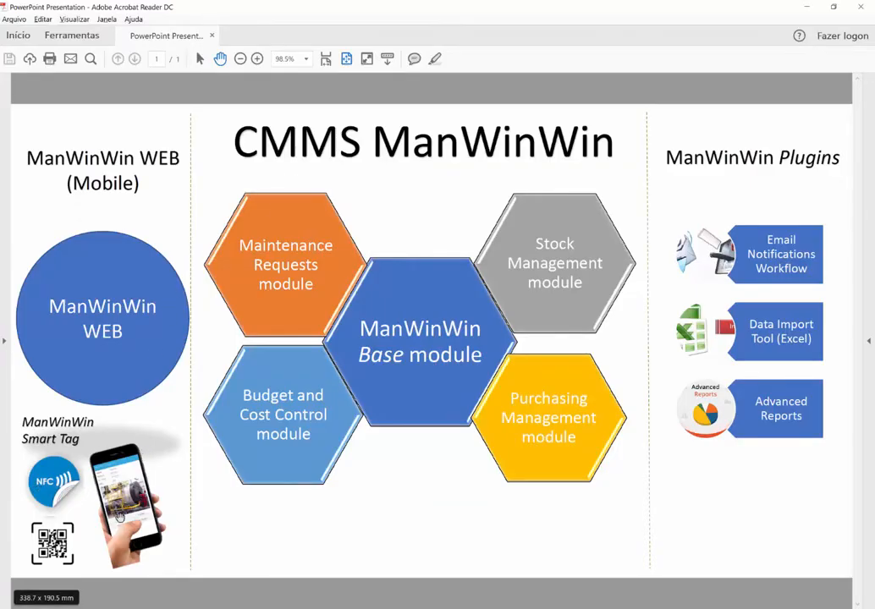
pyautogui.keyDown('ctrl'); pyautogui.scroll(8, 119, 530); pyautogui.keyUp('ctrl')
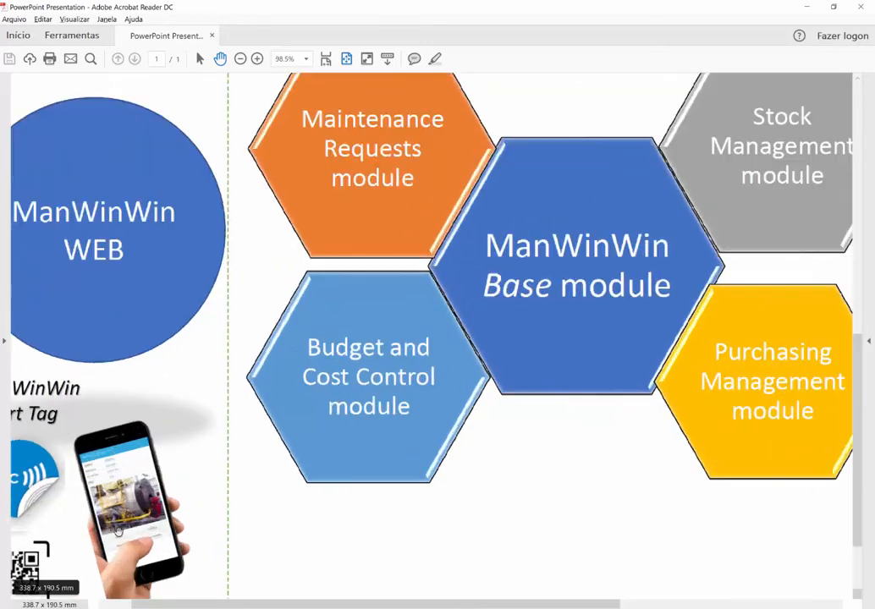
pyautogui.keyDown('ctrl'); pyautogui.scroll(-3, 217, 505); pyautogui.keyUp('ctrl')
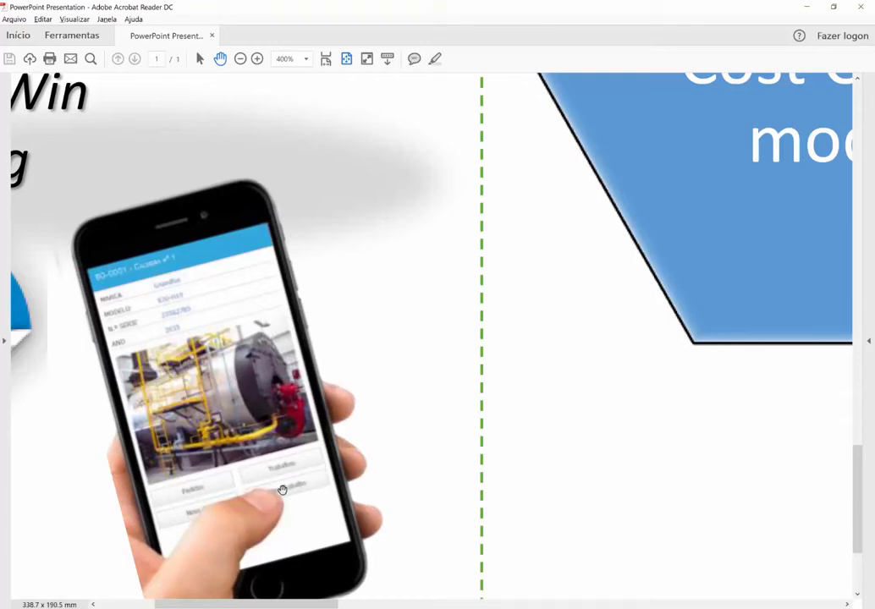
pyautogui.scroll(-4, 279, 487)
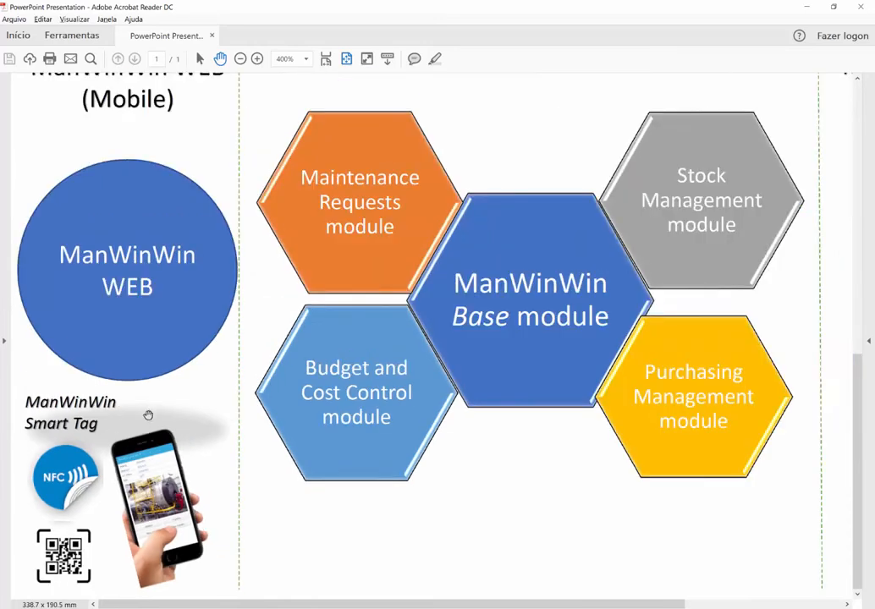
pyautogui.hotkey('ctrl', '0')
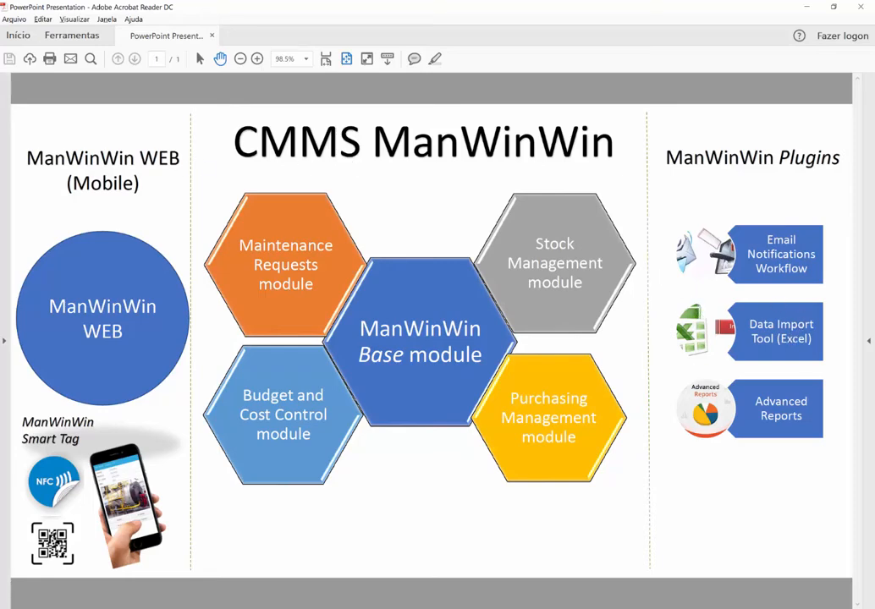
# Switch to desktop ManWinWin and select items from AC Meeting Room ECC BK to Laminator nr 2 Line 1, viewing their systems in the plant tree
pyautogui.hotkey('alt', 'Tab')
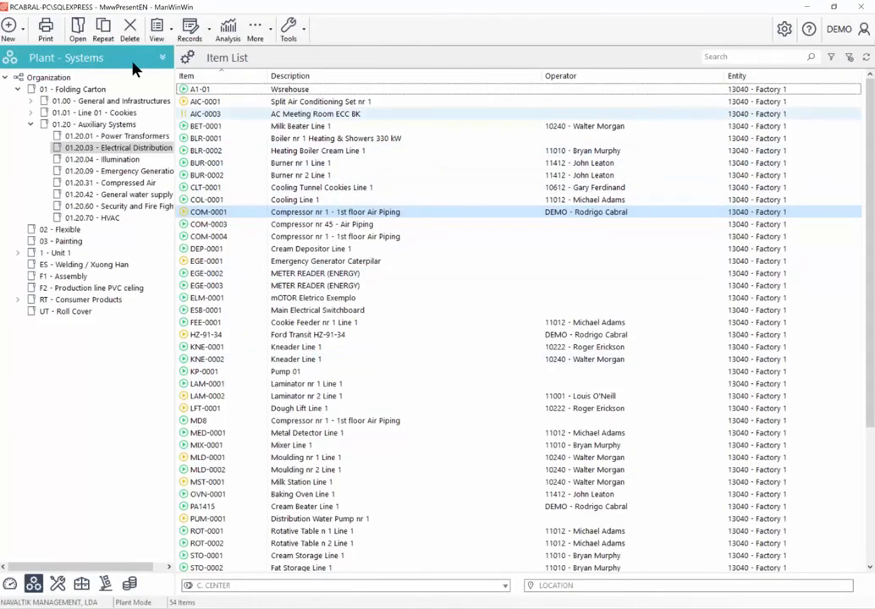
pyautogui.click(275, 113)
pyautogui.click(281, 164)
pyautogui.click(284, 273)
pyautogui.click(282, 298)
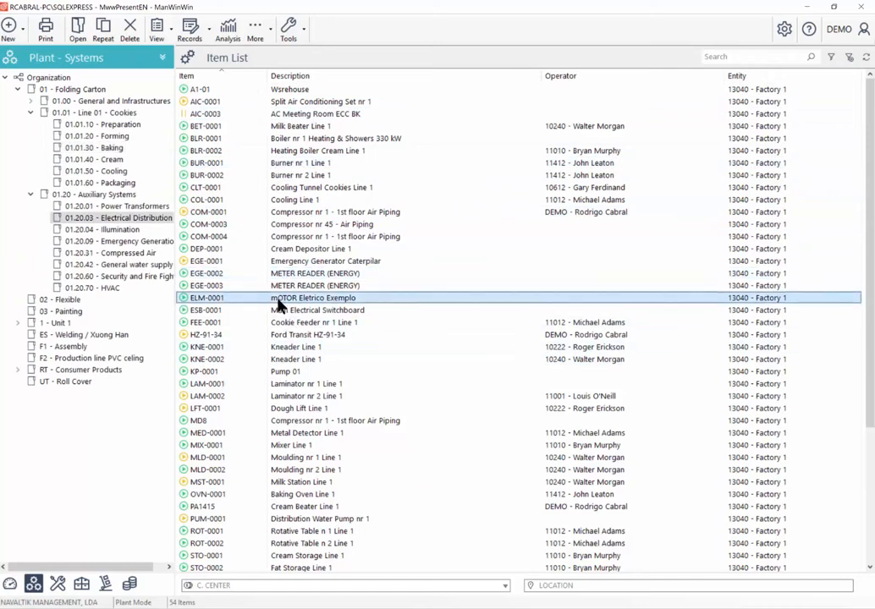
pyautogui.press('Up')
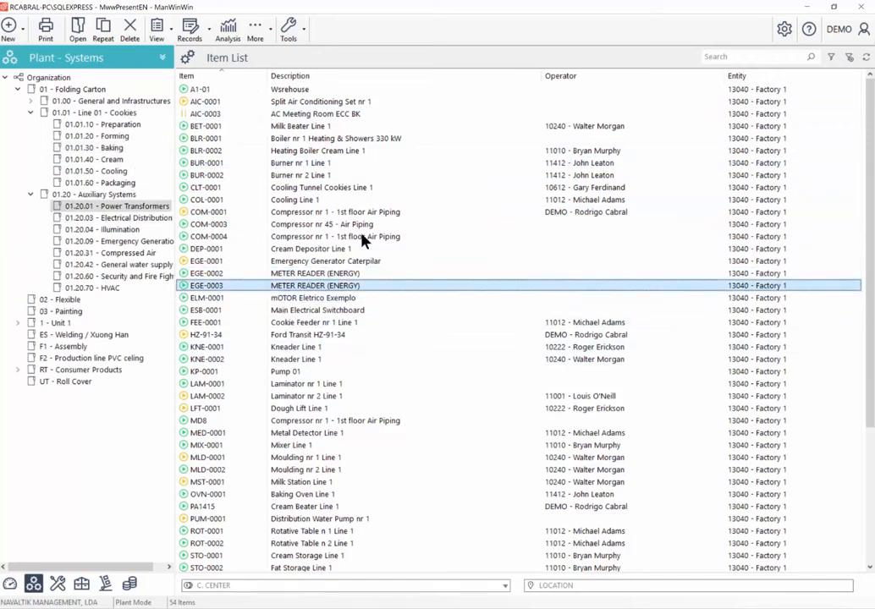
pyautogui.click(289, 396)
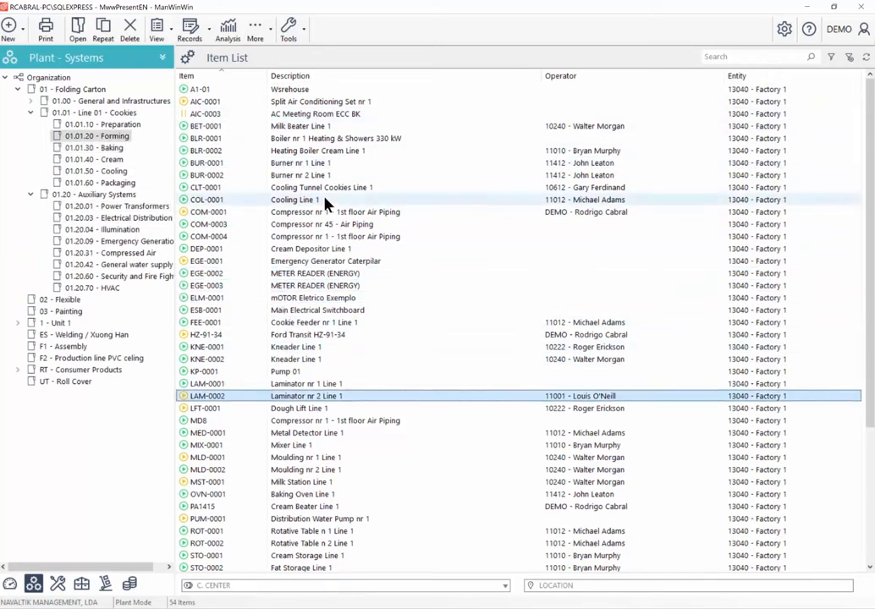
# Review the ManWinWin Plugins on the overview in Adobe Acrobat Reader and return to desktop ManWinWin
pyautogui.hotkey('alt', 'Tab')
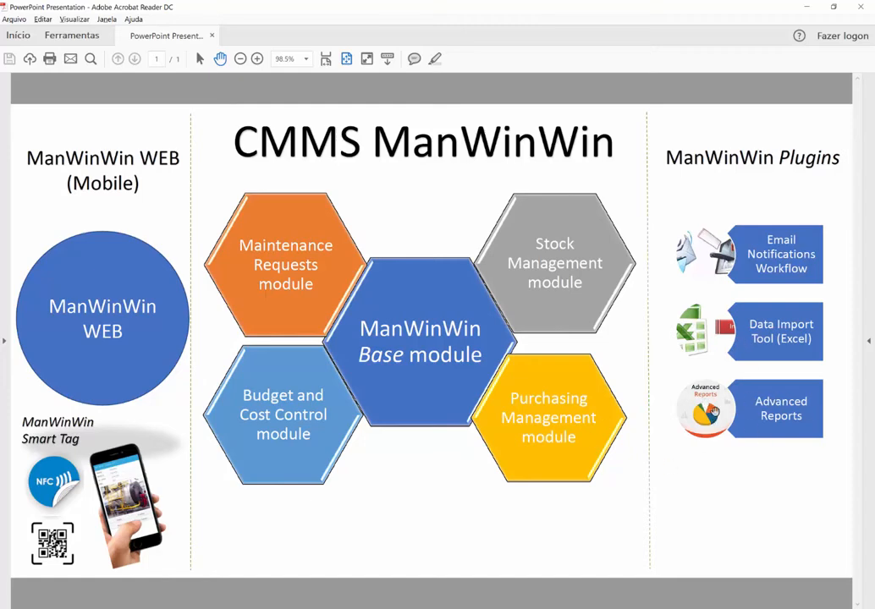
pyautogui.hotkey('alt', 'Tab')
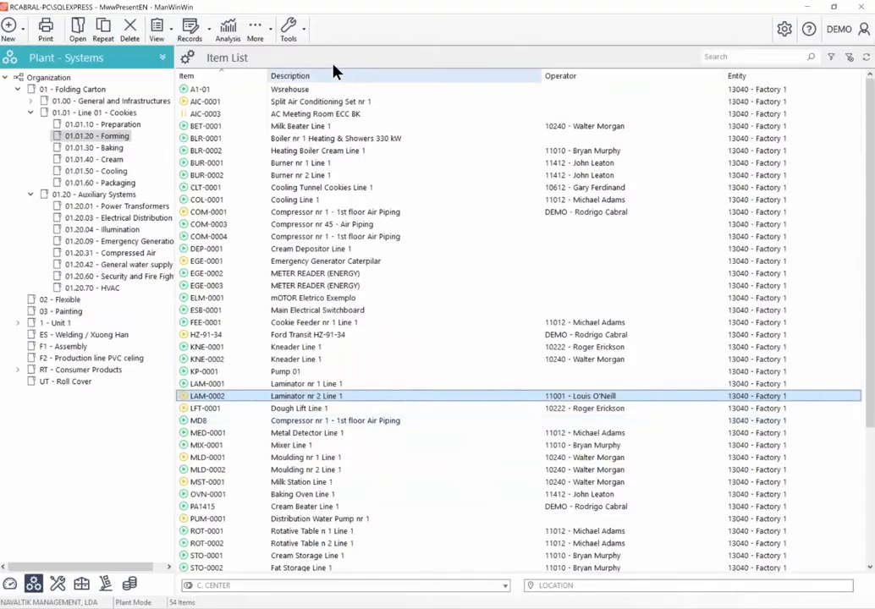
# Open the advanced reports list (Relatórios avançados), move its window aside, and select the ECC BK Report
pyautogui.click(301, 32)
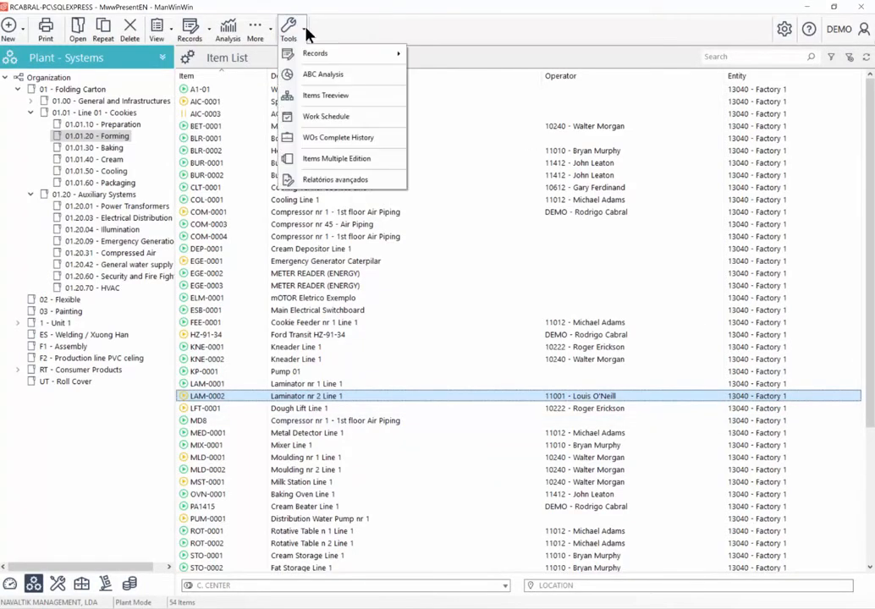
pyautogui.click(330, 180)
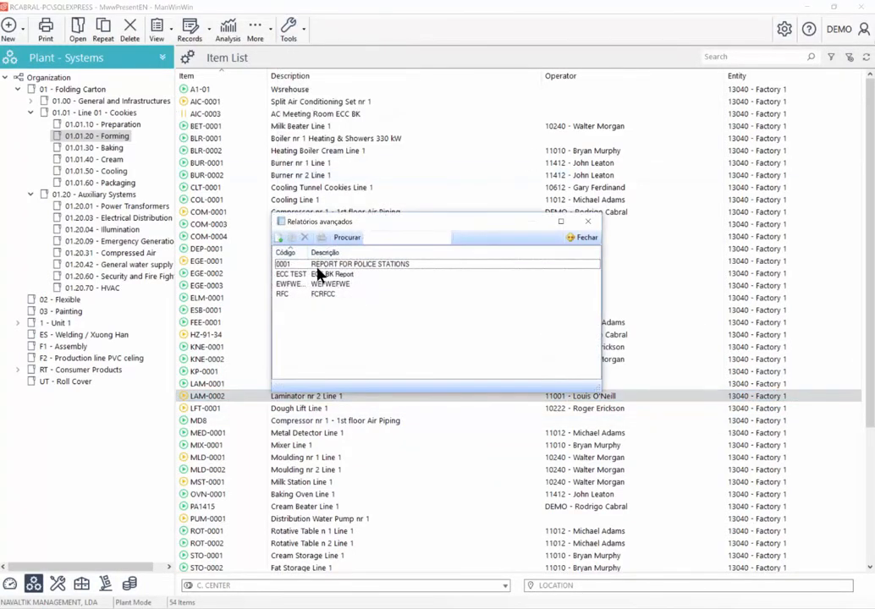
pyautogui.moveTo(339, 223); pyautogui.dragTo(289, 205)
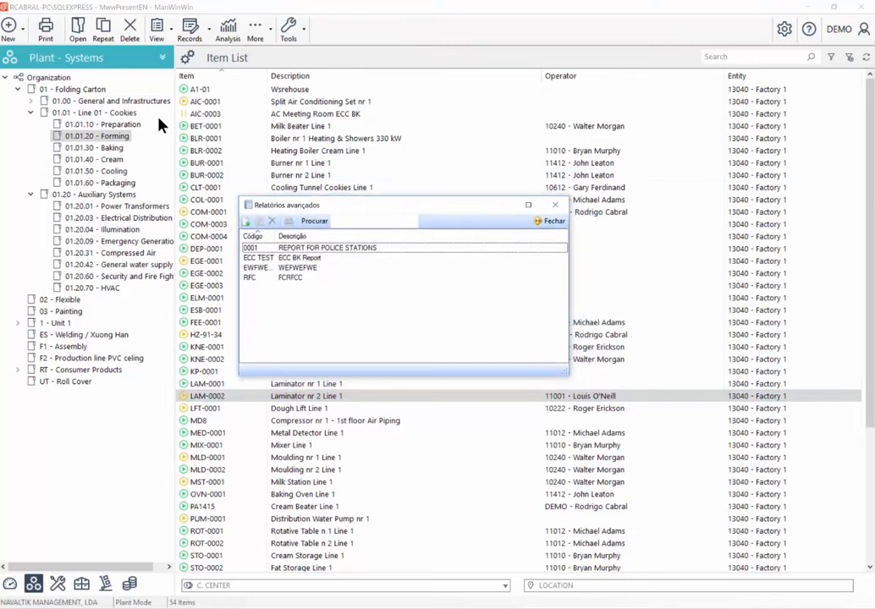
pyautogui.click(292, 259)
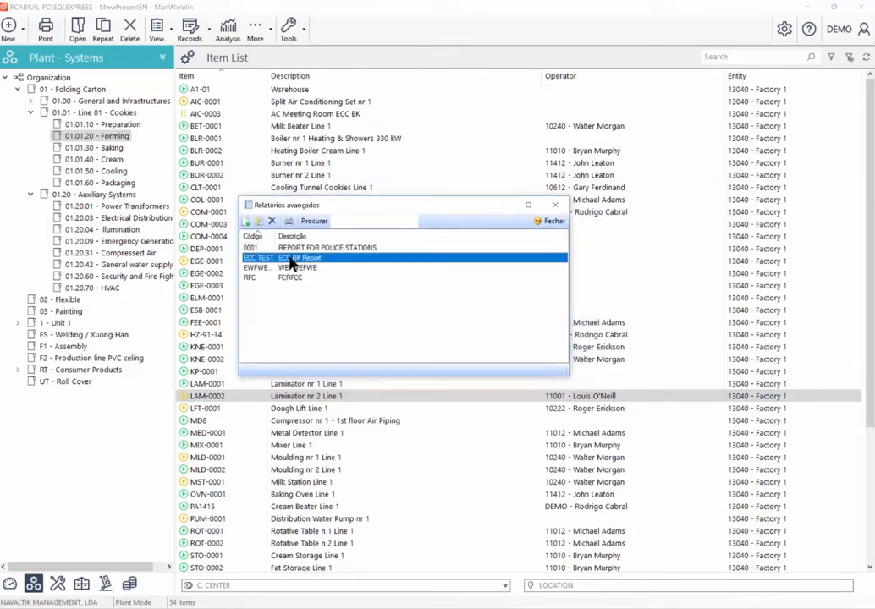
pyautogui.rightClick(292, 263)
pyautogui.click(155, 165)
# Open the ECC BK Report definition, review its maintenance request, work and hours sections, and leave it without saving
pyautogui.doubleClick(292, 258)
pyautogui.click(256, 265)
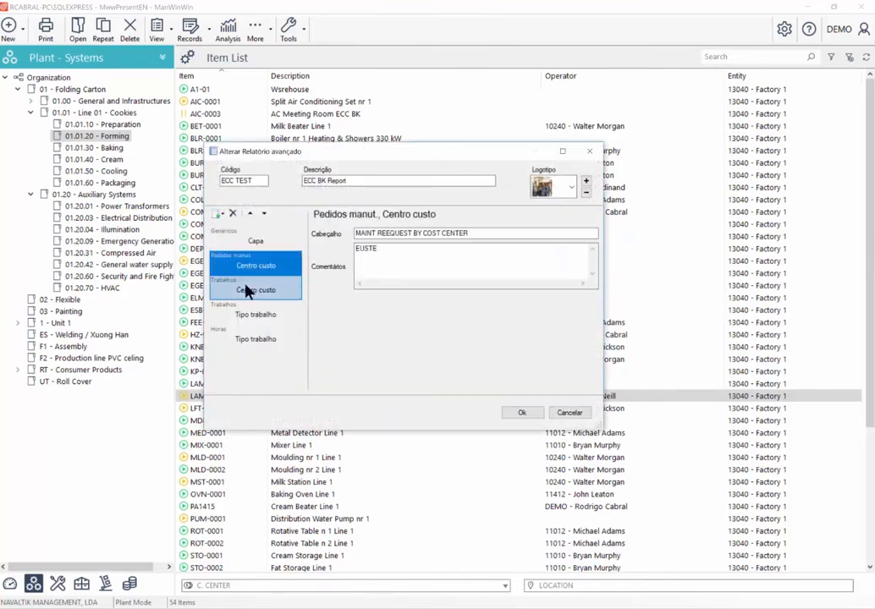
pyautogui.click(247, 292)
pyautogui.click(252, 313)
pyautogui.click(254, 337)
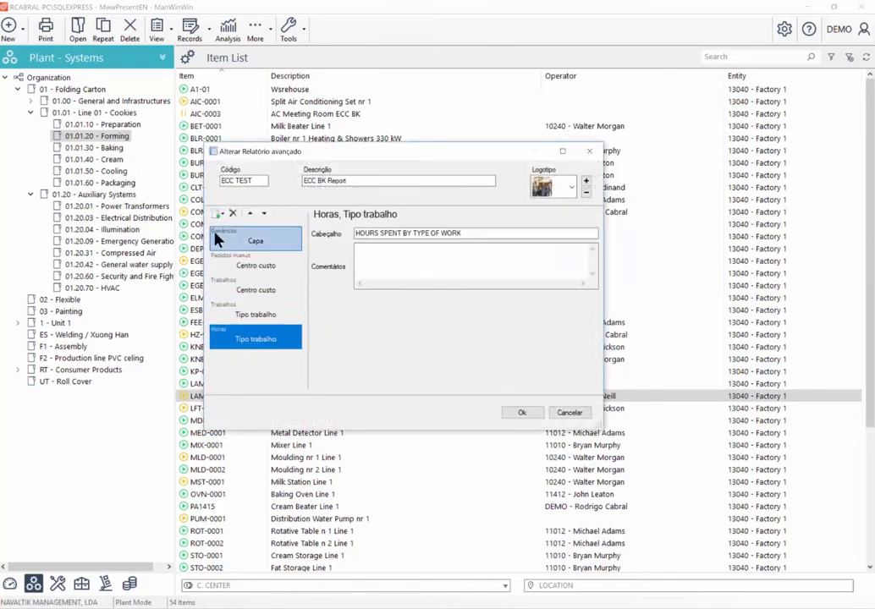
pyautogui.press('Escape')
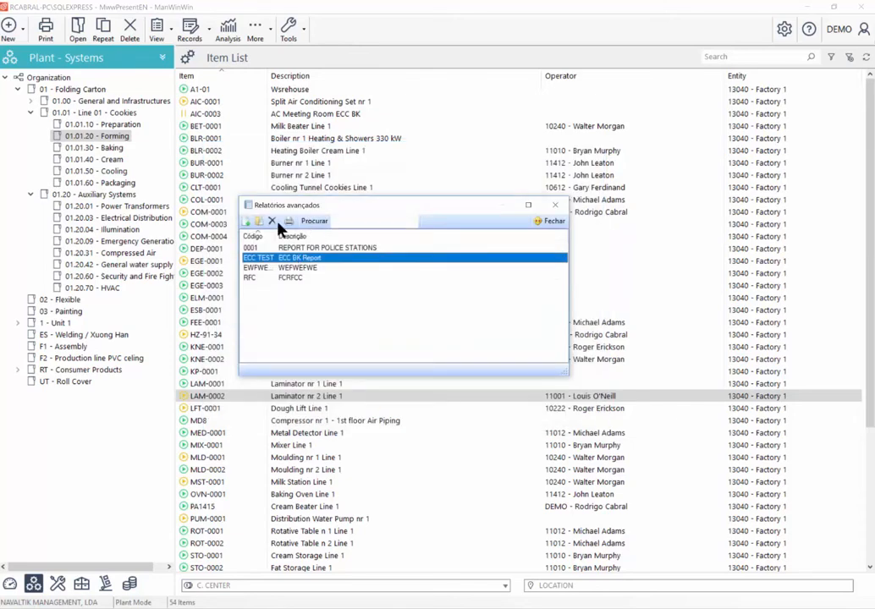
# Generate the annual ECC BK Report for 2017 and examine the preview from the cover through the work and hours charts
pyautogui.click(289, 221)
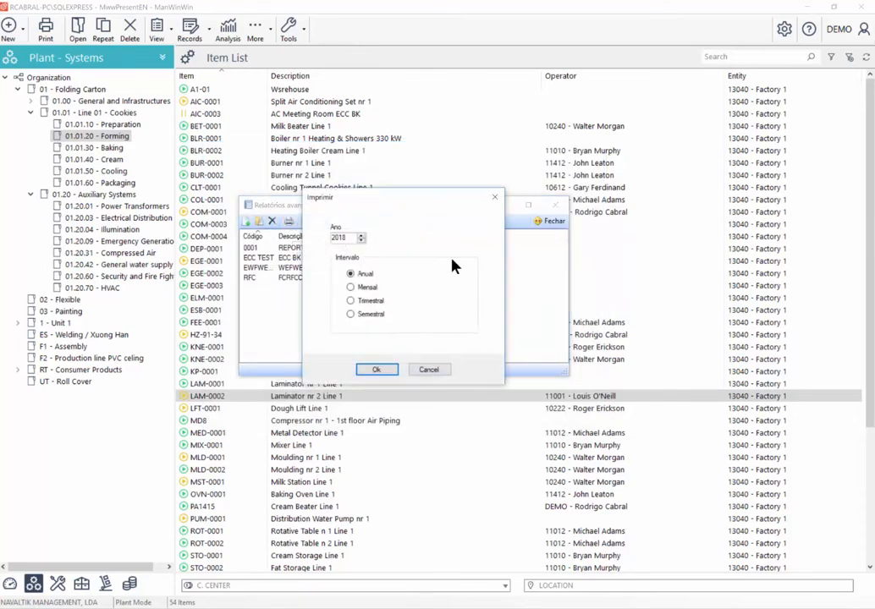
pyautogui.click(377, 370)
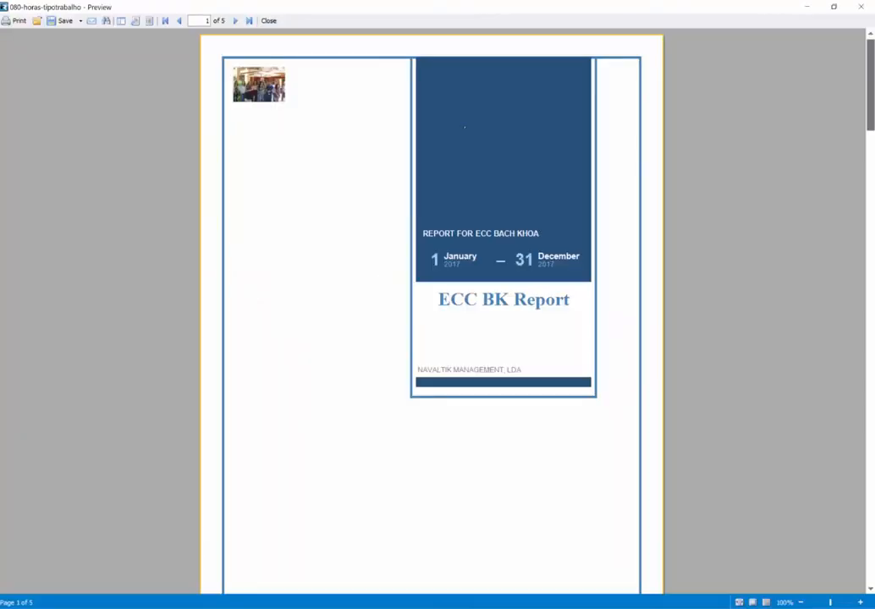
pyautogui.scroll(-10, 760, 238)
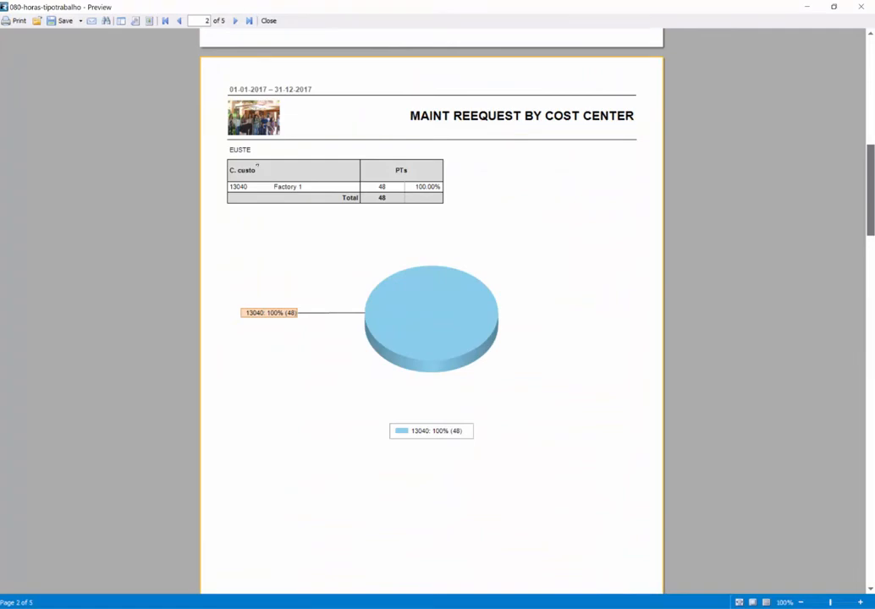
pyautogui.scroll(-10, 502, 238)
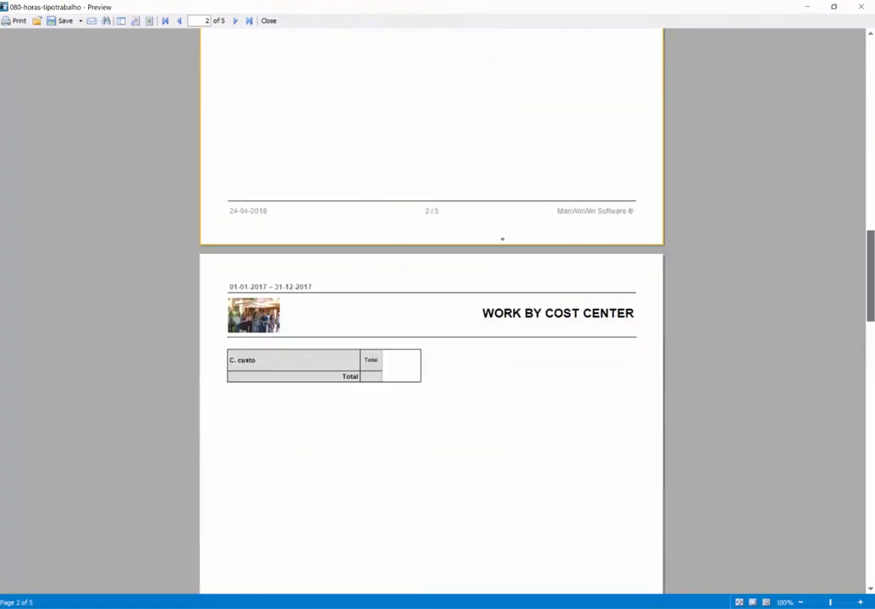
pyautogui.scroll(-15, 502, 239)
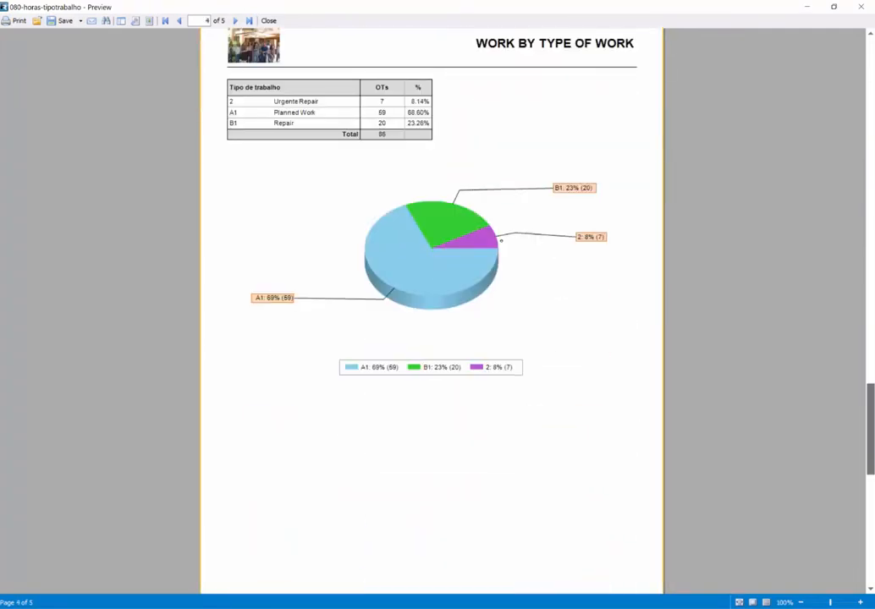
pyautogui.scroll(-10, 501, 241)
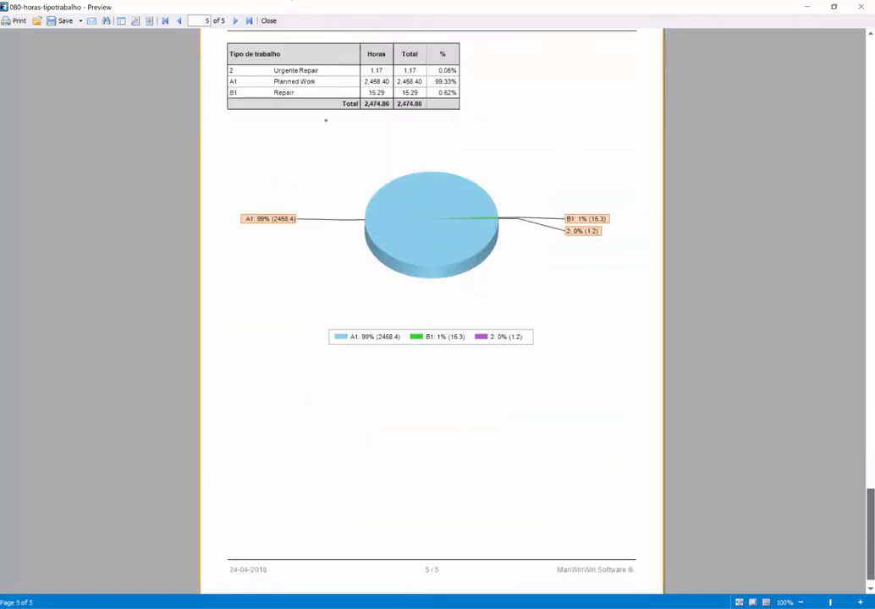
pyautogui.scroll(-1, 600, 321)
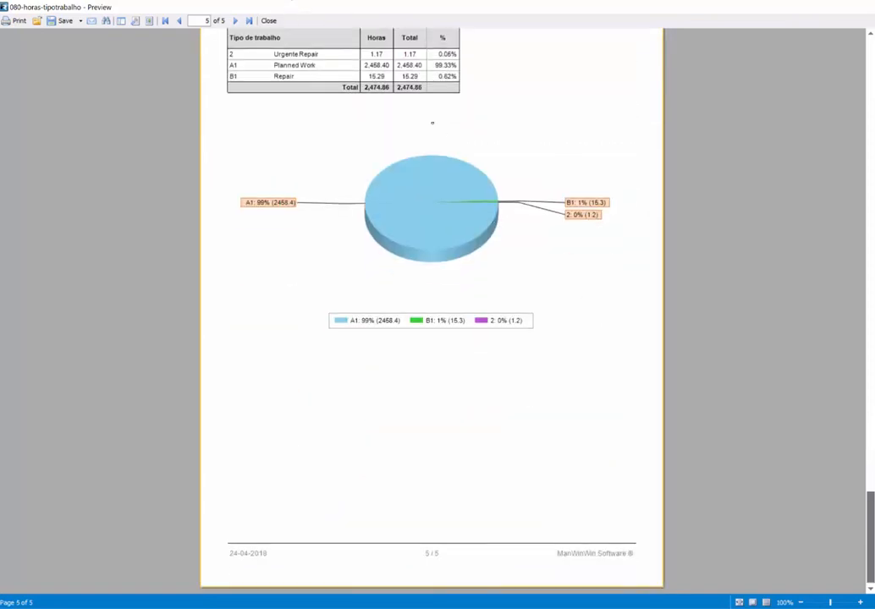
# Close the report preview and the advanced reports list, and switch to the module overview in Adobe Acrobat Reader
pyautogui.click(268, 20)
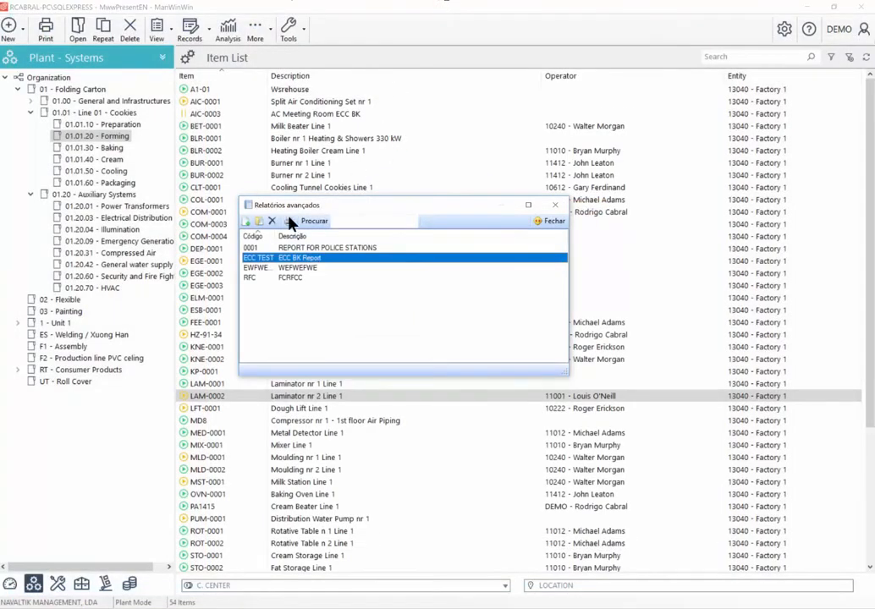
pyautogui.click(555, 206)
pyautogui.hotkey('alt', 'Tab')
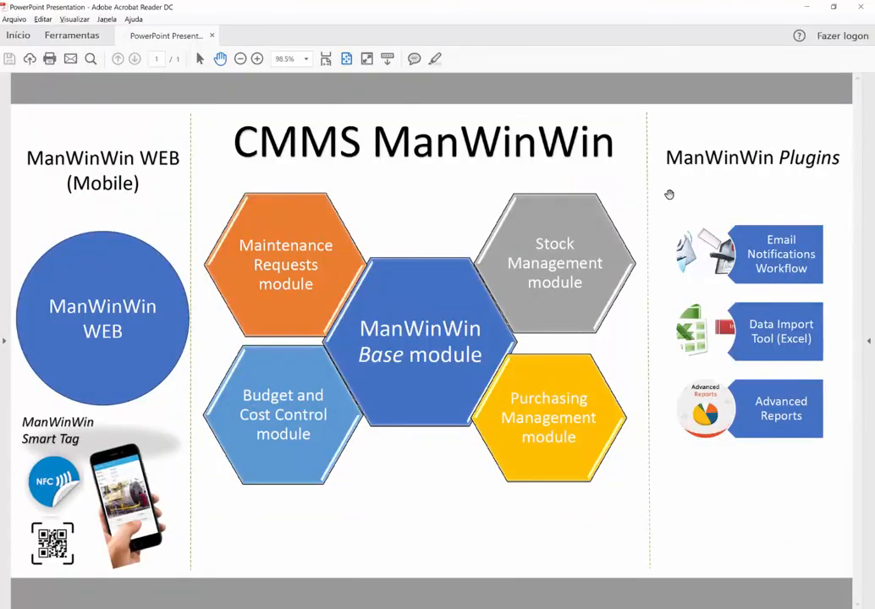